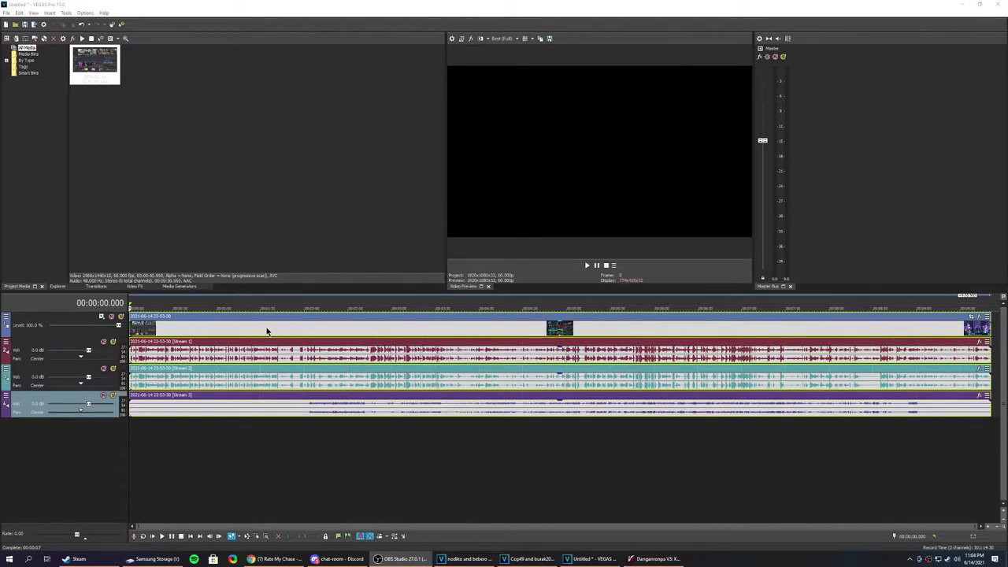
Enlarge the video preview by widening it on both sides and making the area above the timeline taller.
{"action": "left_click", "coordinate": [971, 337]}
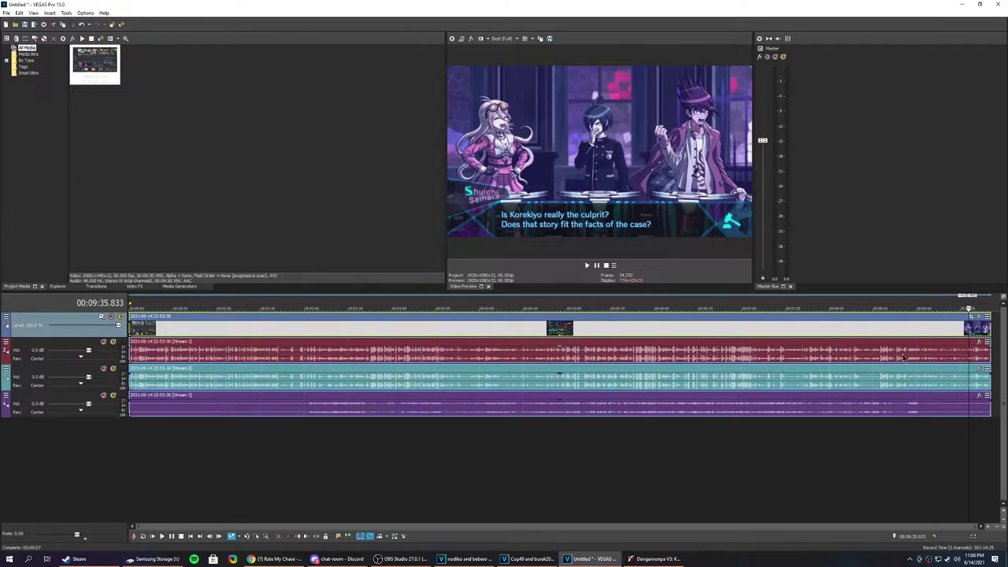
{"action": "left_click_drag", "start_coordinate": [446, 269], "coordinate": [263, 261]}
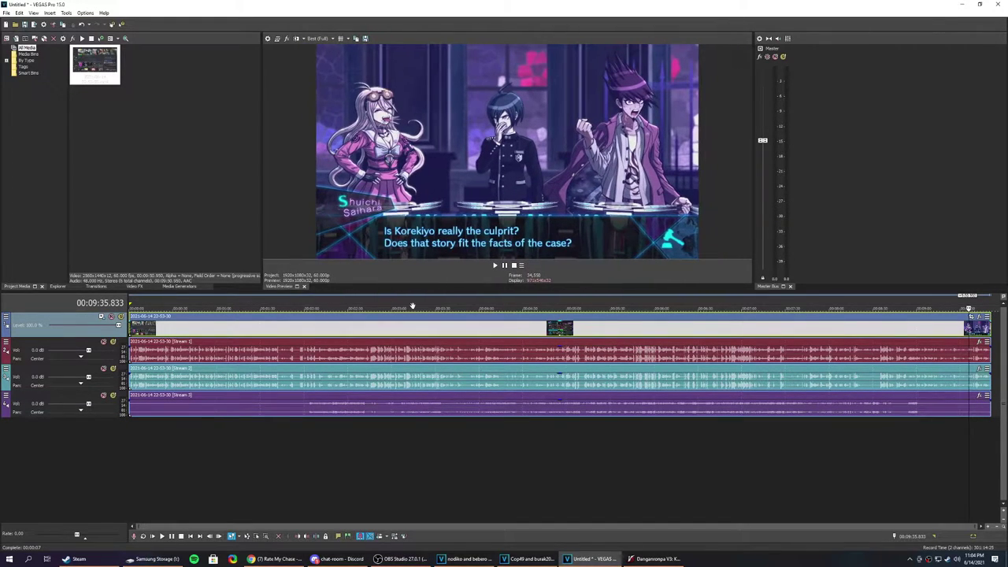
{"action": "left_click_drag", "start_coordinate": [415, 291], "coordinate": [420, 334]}
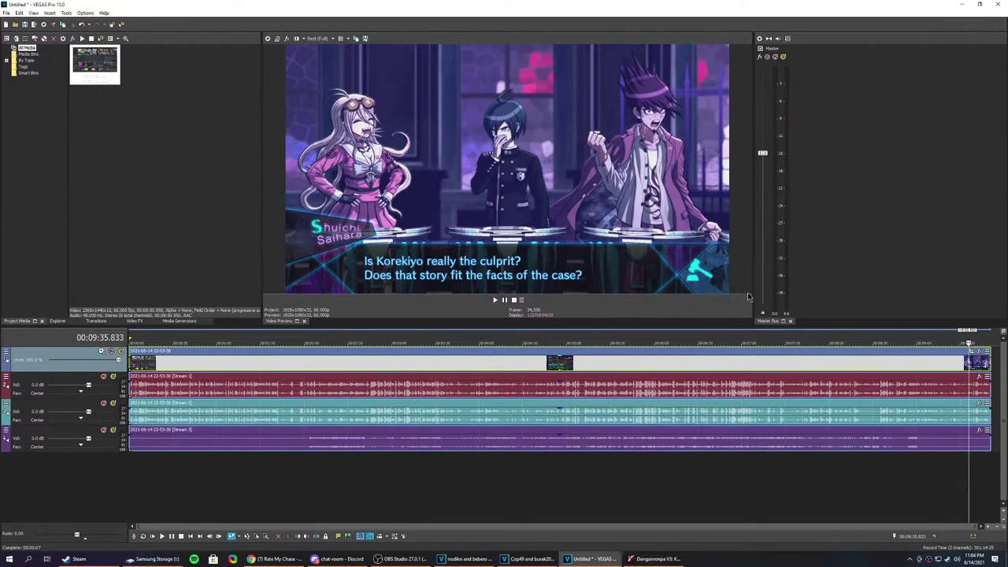
{"action": "left_click_drag", "start_coordinate": [750, 296], "coordinate": [943, 290]}
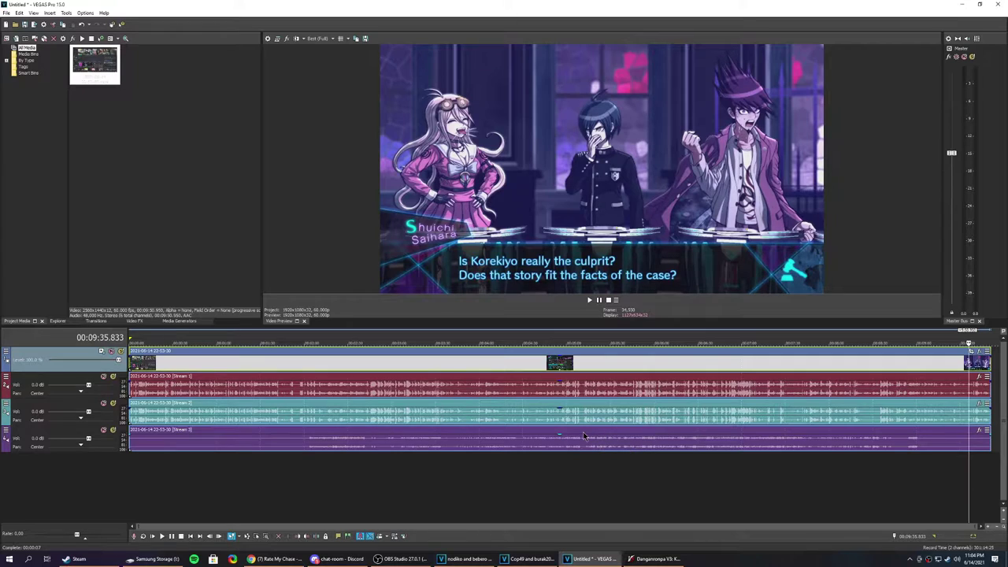
Examine the three separate audio streams at different points of the recording.
{"action": "left_click", "coordinate": [553, 391]}
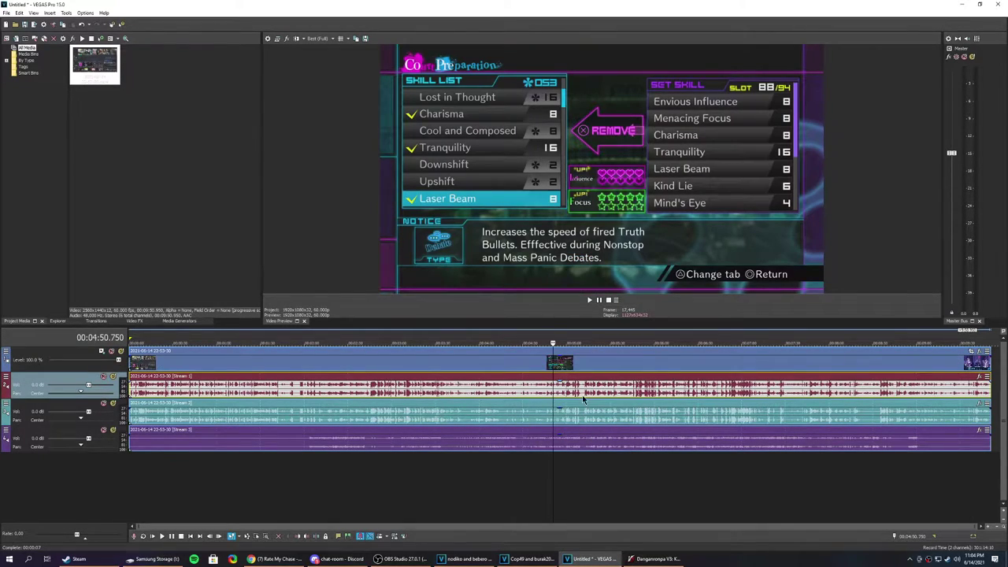
{"action": "left_click", "coordinate": [483, 416]}
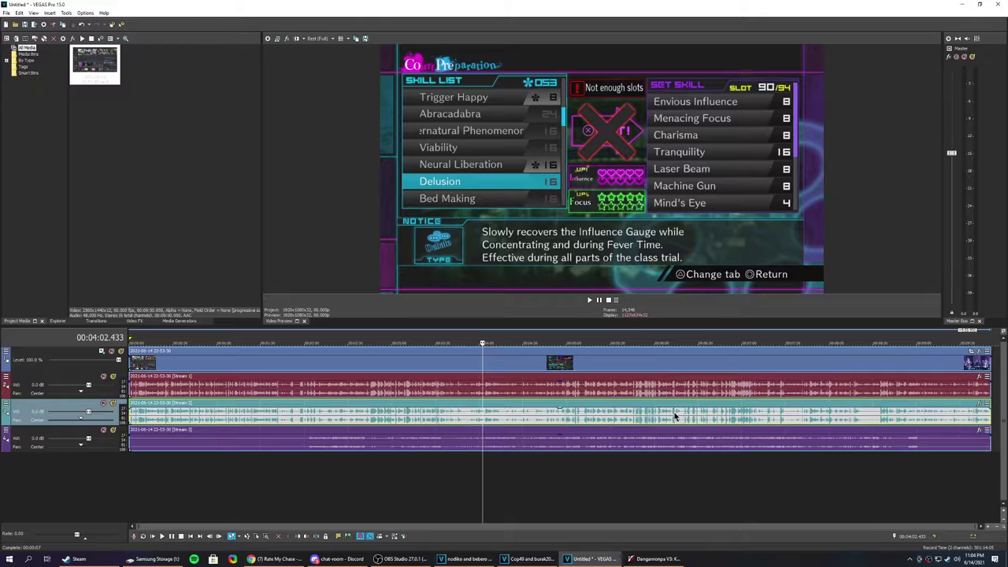
{"action": "left_click", "coordinate": [651, 446]}
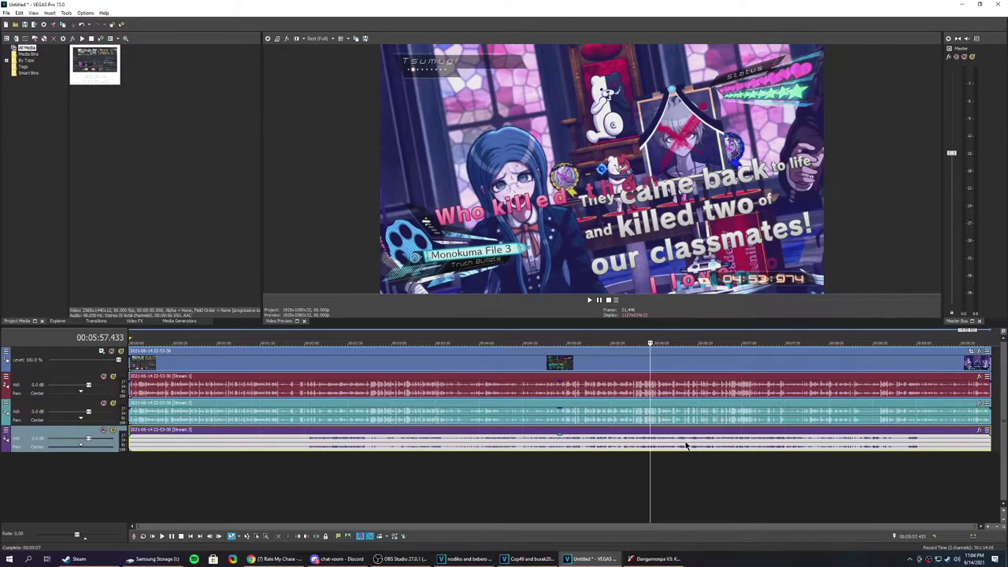
{"action": "left_click", "coordinate": [667, 389]}
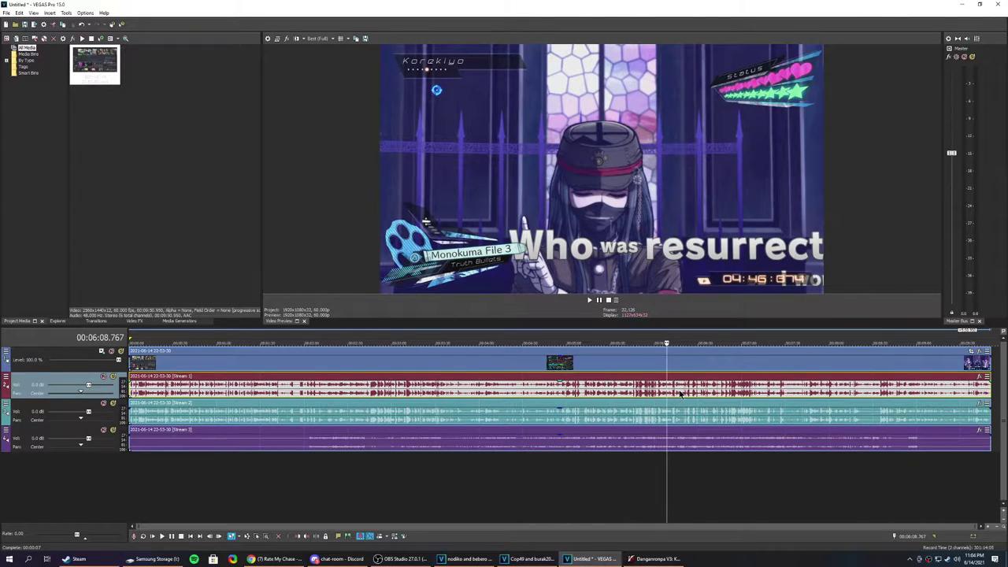
Delete the Stream 2 and Stream 1 audio events from the timeline.
{"action": "left_click", "coordinate": [662, 413]}
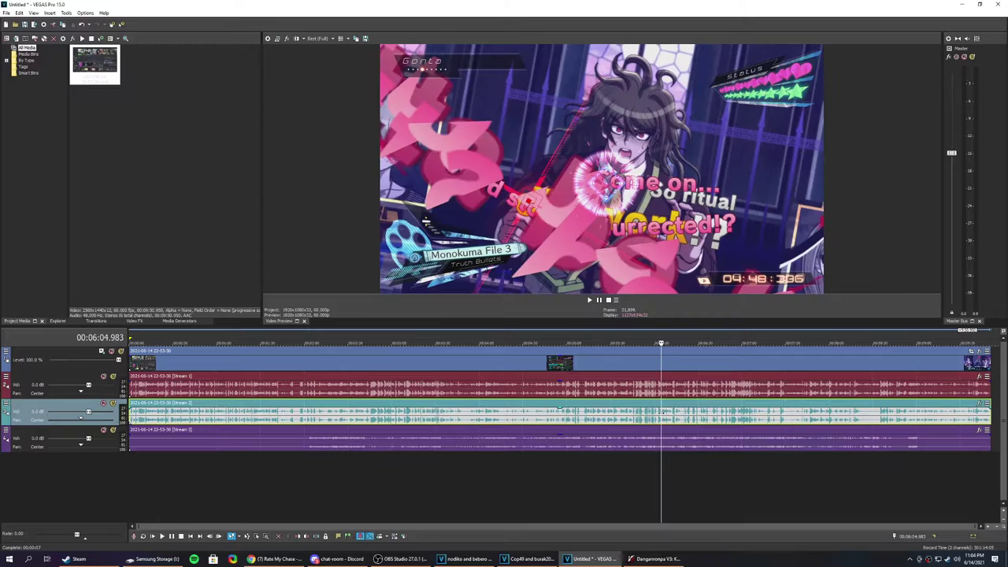
{"action": "key", "text": "Delete"}
{"action": "left_click", "coordinate": [630, 387]}
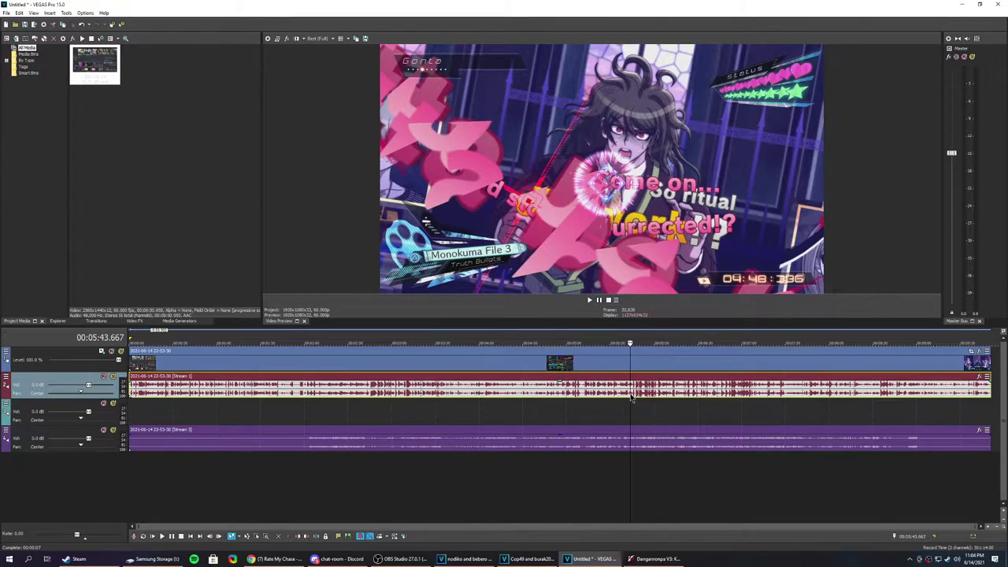
{"action": "key", "text": "Delete"}
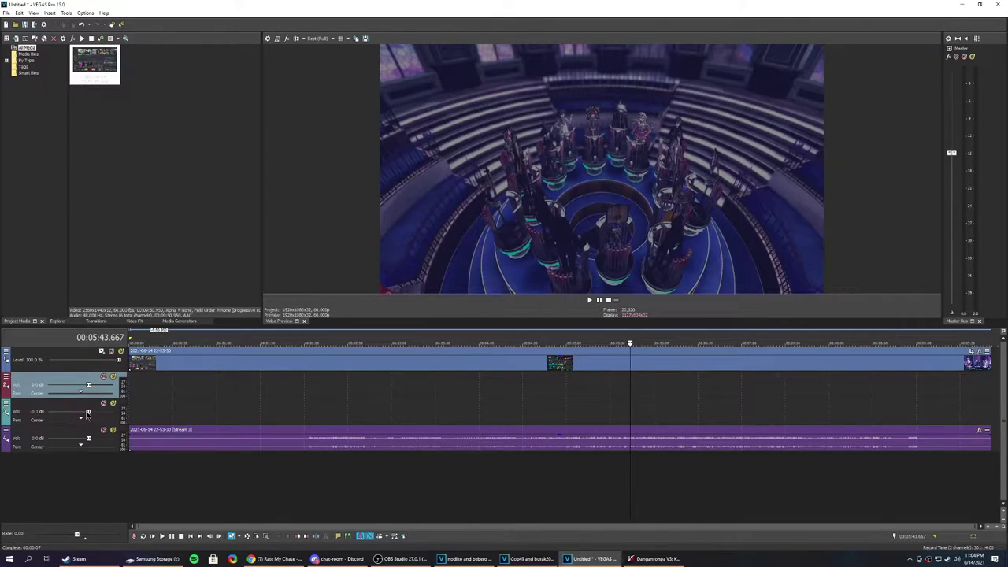
{"action": "left_click", "coordinate": [38, 419]}
{"action": "right_click", "coordinate": [37, 412]}
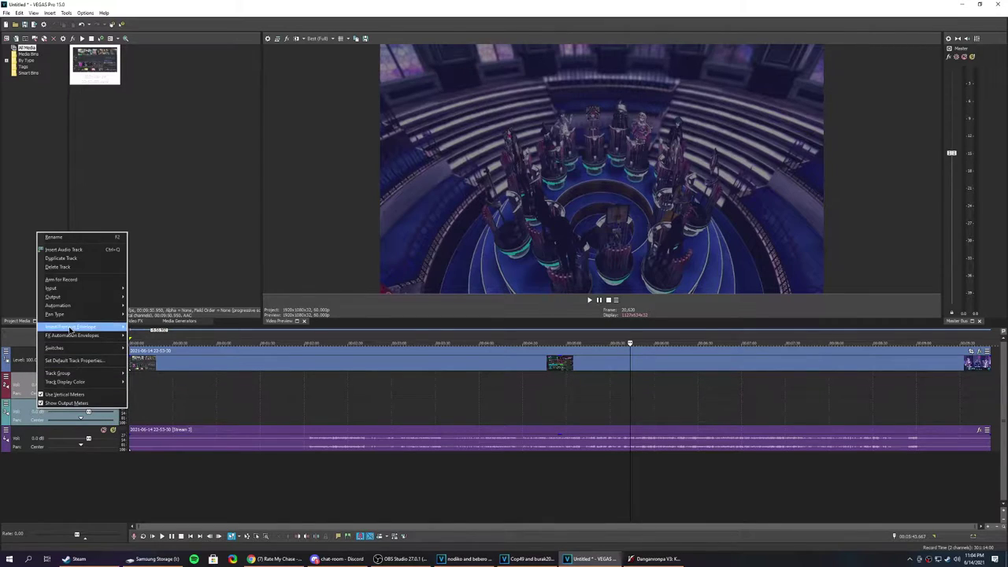
{"action": "left_click", "coordinate": [455, 417]}
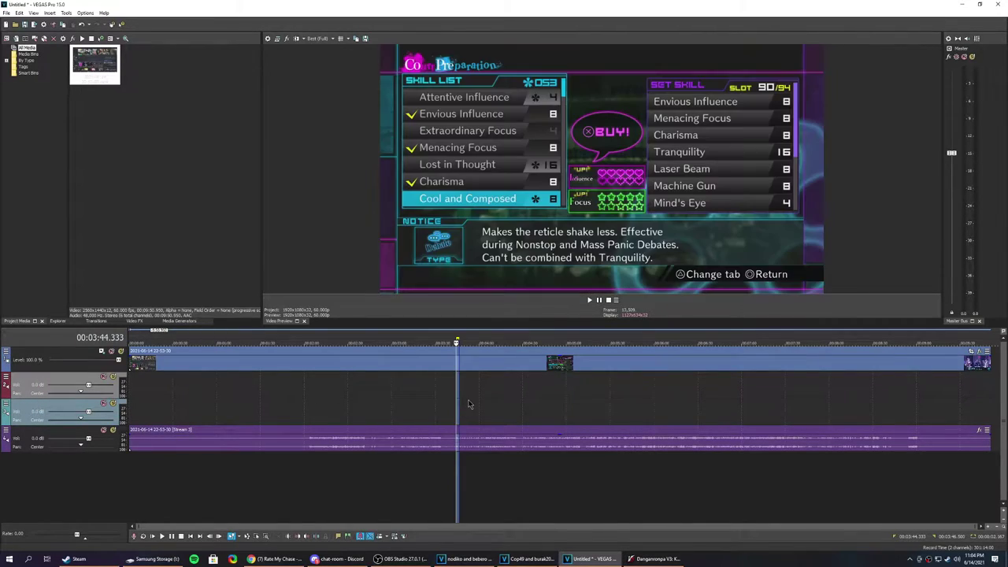
{"action": "left_click", "coordinate": [468, 405]}
{"action": "right_click", "coordinate": [479, 396]}
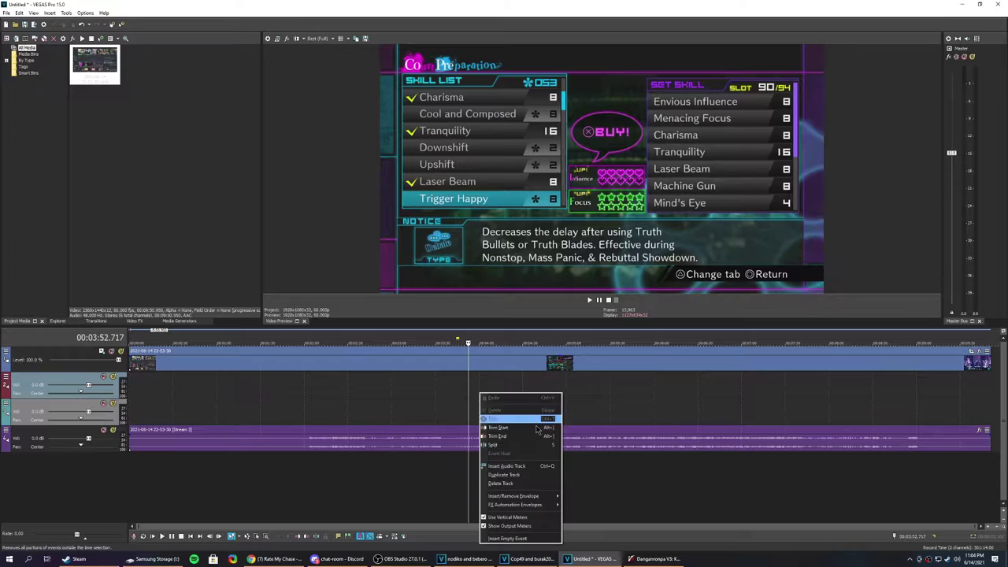
{"action": "left_click", "coordinate": [512, 482]}
{"action": "right_click", "coordinate": [453, 445]}
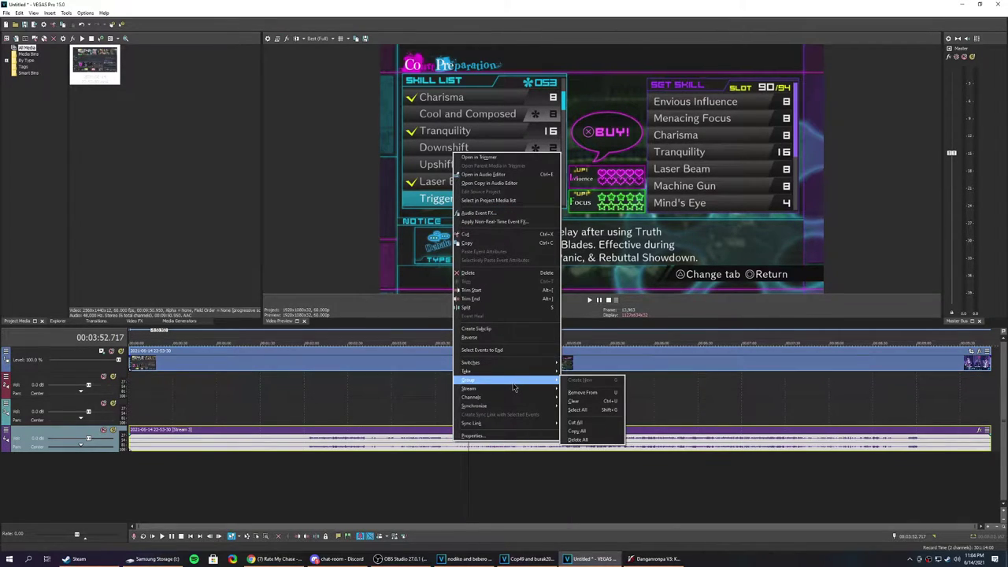
{"action": "left_click", "coordinate": [628, 315]}
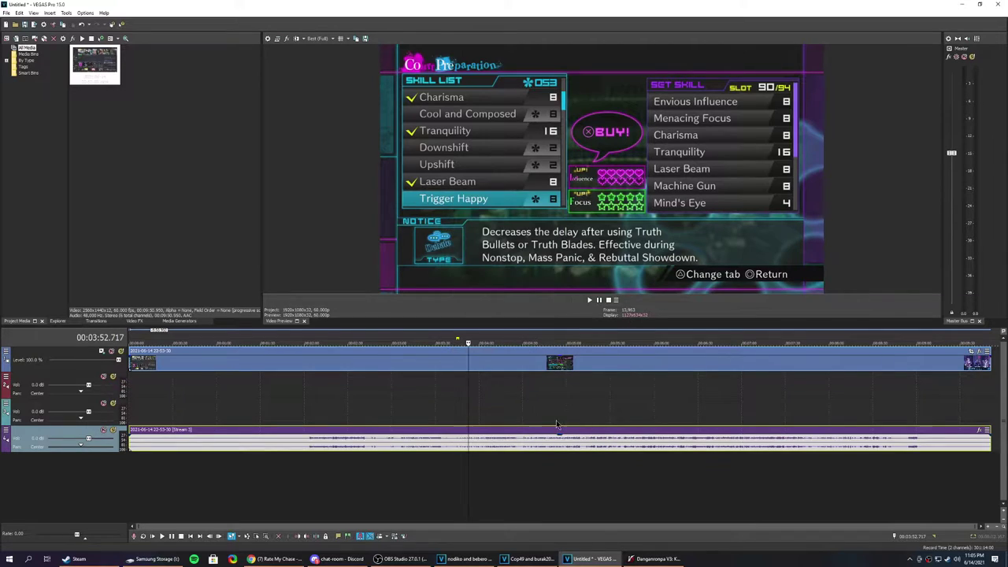
Undo the deletion of the Stream 1 and Stream 2 audio events.
{"action": "left_click", "coordinate": [481, 395]}
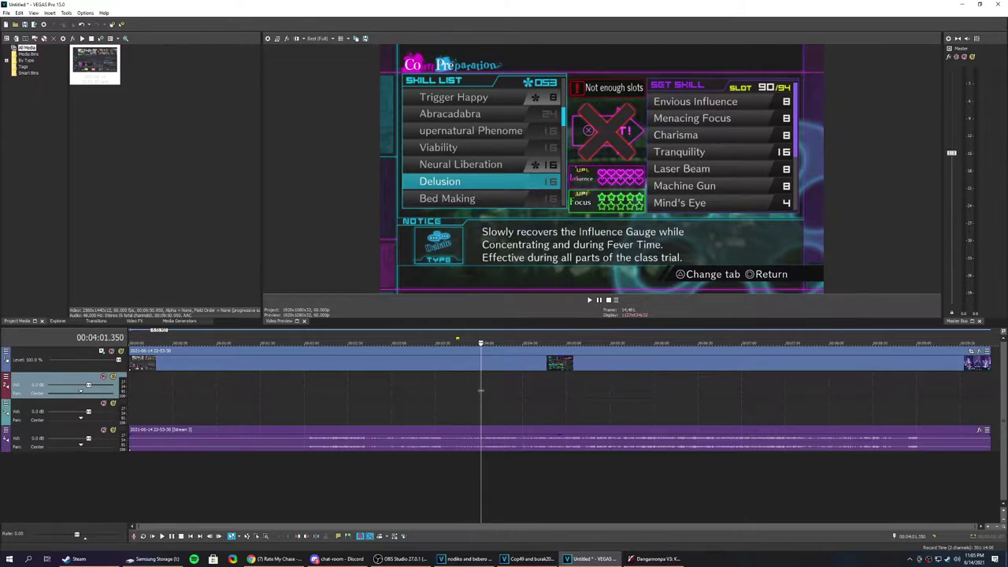
{"action": "key", "text": "ctrl+z"}
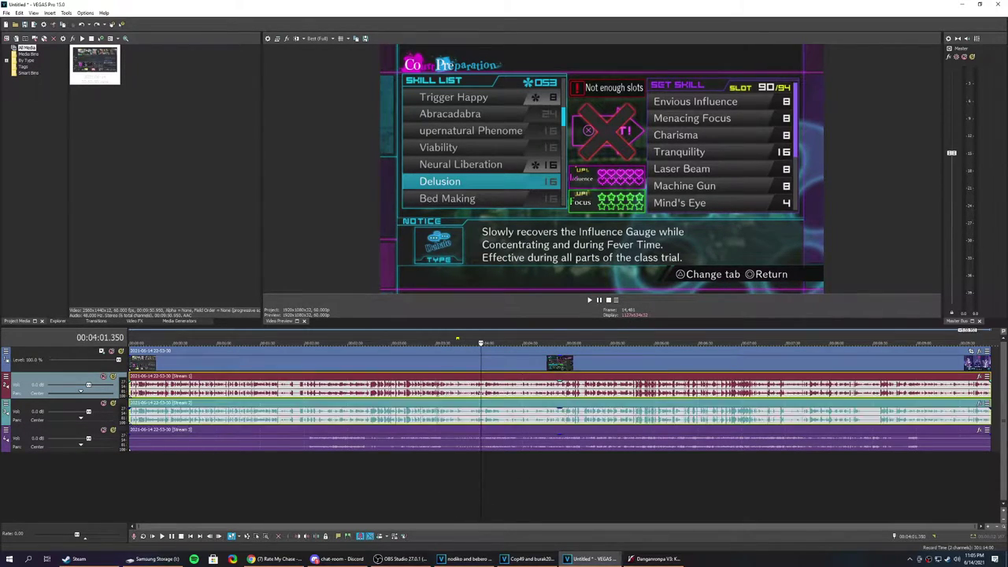
Examine the video and its first two audio streams at several points along the recording.
{"action": "left_click", "coordinate": [544, 398]}
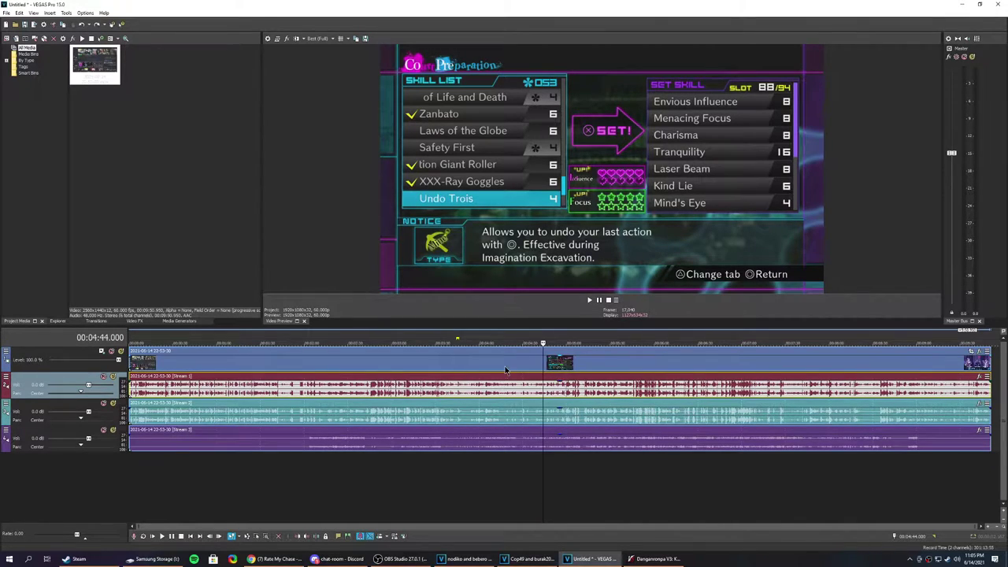
{"action": "left_click_drag", "start_coordinate": [508, 371], "coordinate": [354, 361]}
{"action": "left_click", "coordinate": [259, 367]}
{"action": "left_click", "coordinate": [218, 408]}
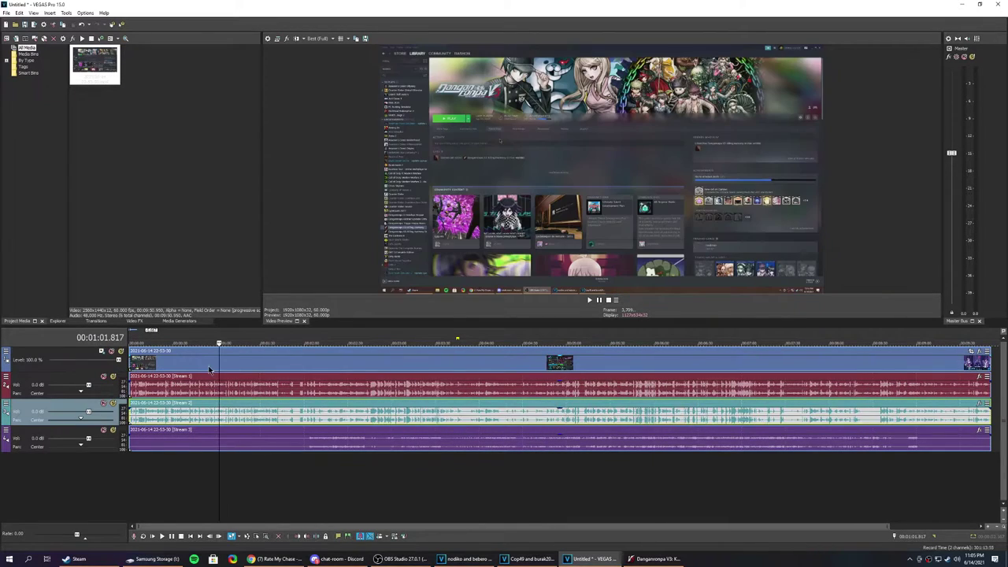
{"action": "mouse_move", "coordinate": [174, 364]}
{"action": "left_mouse_down"}
{"action": "mouse_move", "coordinate": [235, 360]}
{"action": "mouse_move", "coordinate": [183, 360]}
{"action": "left_mouse_up"}
{"action": "left_click", "coordinate": [272, 367]}
{"action": "left_click", "coordinate": [409, 392]}
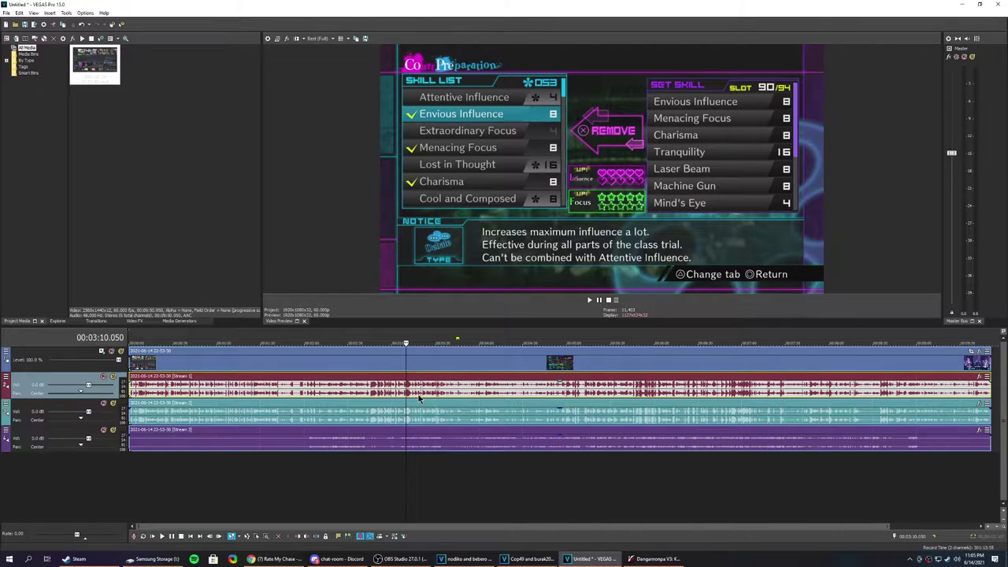
{"action": "left_click", "coordinate": [409, 370]}
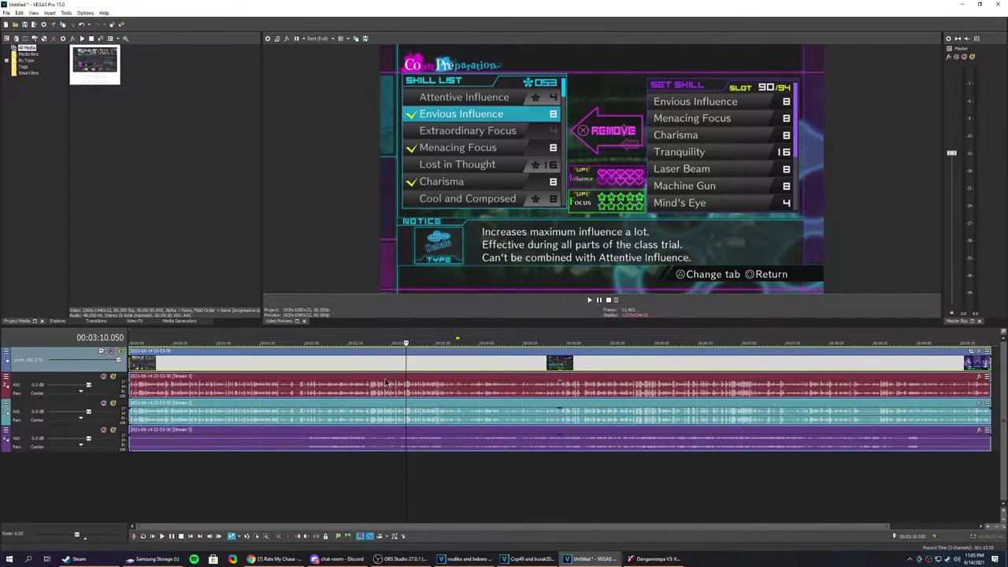
Try shifting the Stream 1 audio event along its track independently of the video.
{"action": "left_click", "coordinate": [393, 392]}
{"action": "scroll", "coordinate": [404, 394], "scroll_direction": "down", "scroll_amount": 2}
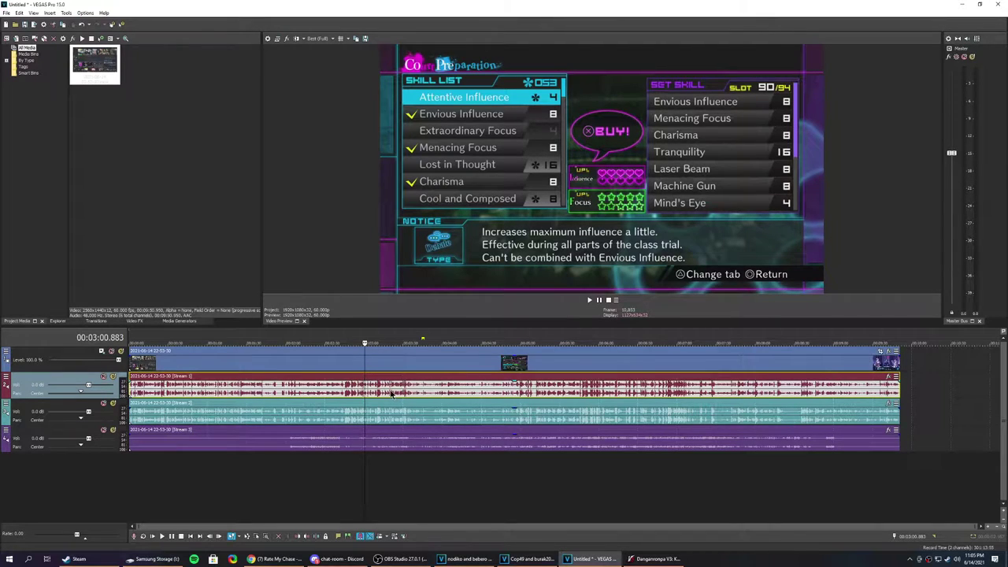
{"action": "left_click_drag", "start_coordinate": [395, 396], "coordinate": [473, 396]}
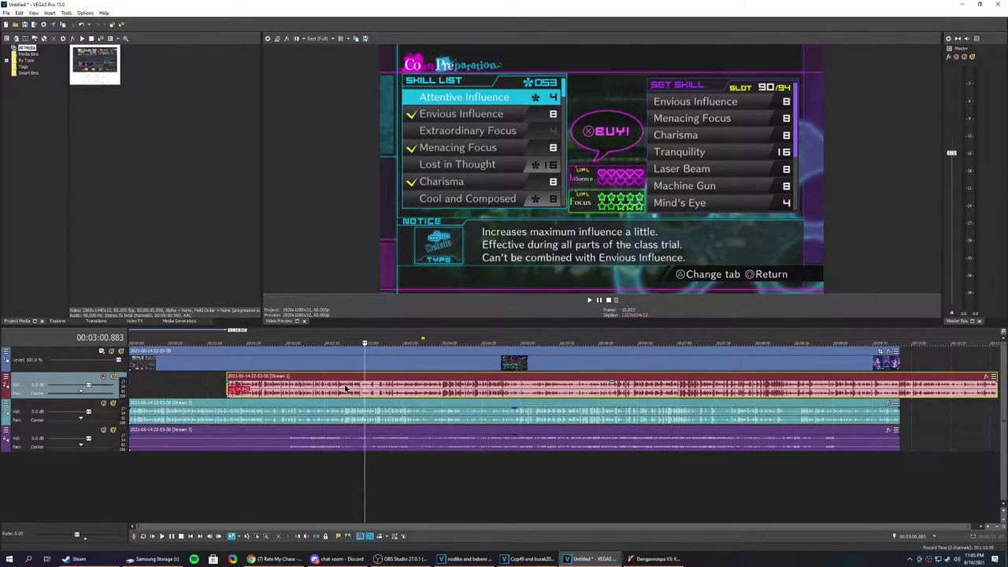
{"action": "left_click_drag", "start_coordinate": [345, 390], "coordinate": [126, 412]}
{"action": "left_click", "coordinate": [171, 415]}
{"action": "left_click_drag", "start_coordinate": [212, 392], "coordinate": [220, 392]}
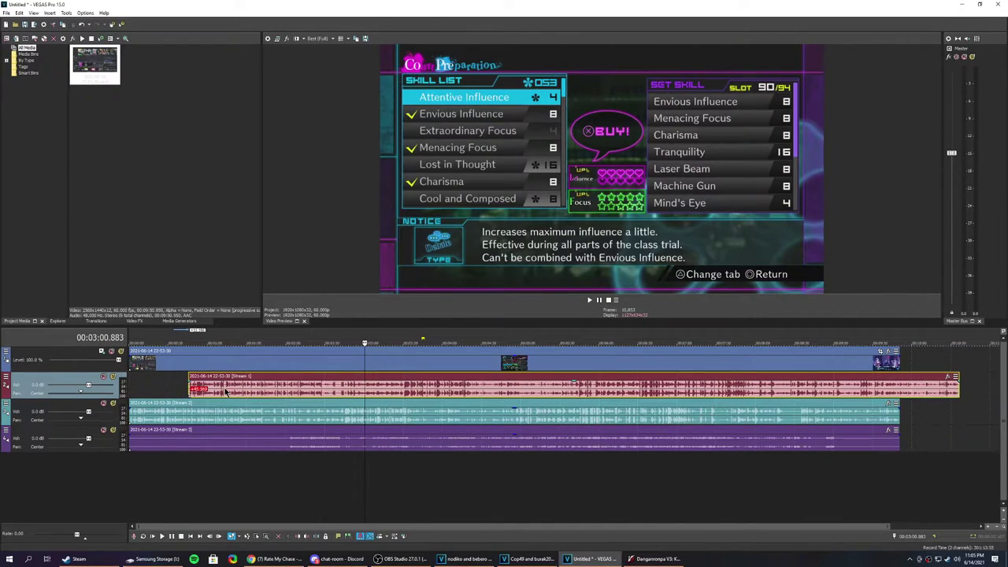
Delete the Stream 1 and Stream 2 audio events, keeping the video and Stream 3.
{"action": "left_click", "coordinate": [228, 391]}
{"action": "key", "text": "Delete"}
{"action": "left_click", "coordinate": [207, 415]}
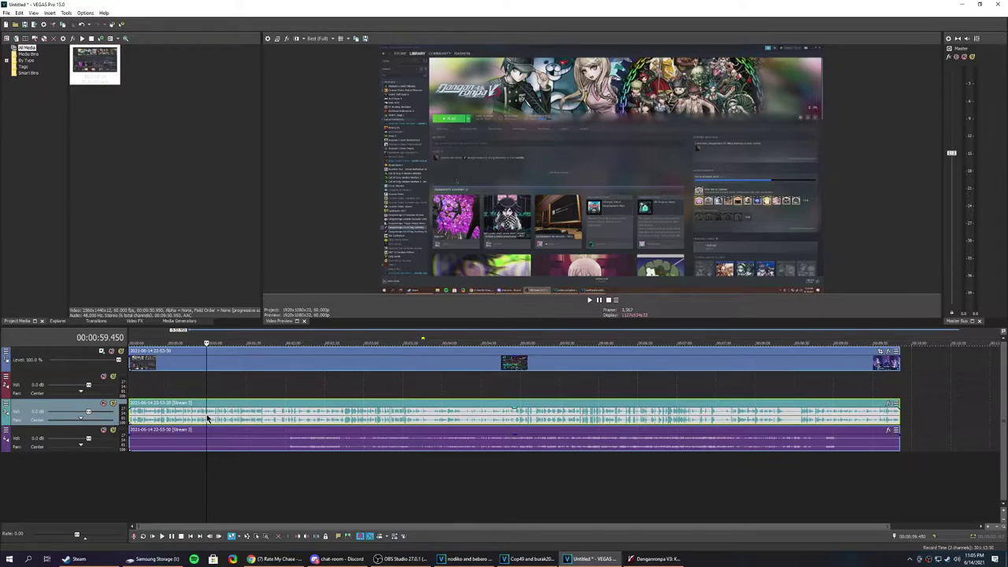
{"action": "key", "text": "Delete"}
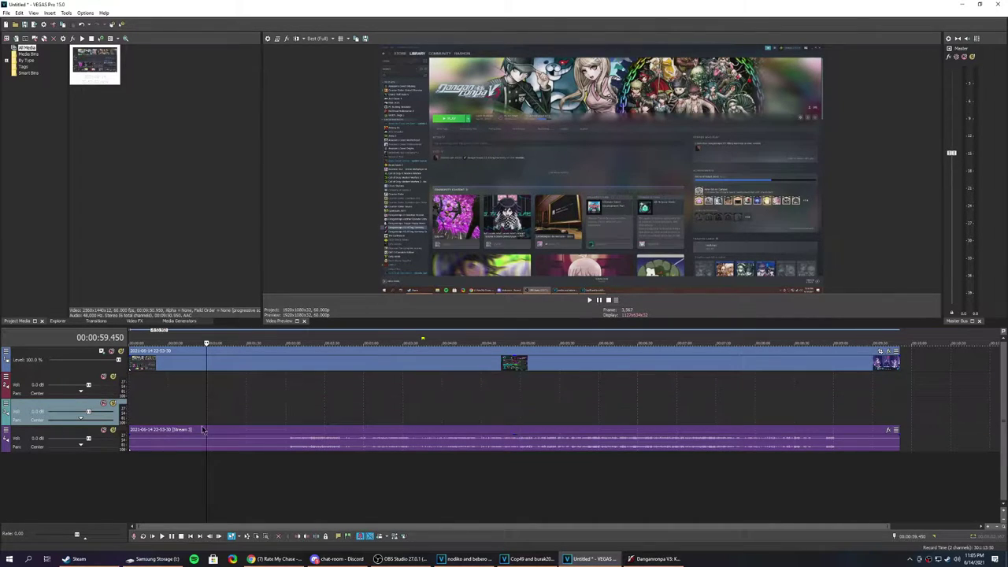
Move the Stream 3 audio event up to the first audio track and delete the two empty audio tracks below it.
{"action": "left_click", "coordinate": [134, 445]}
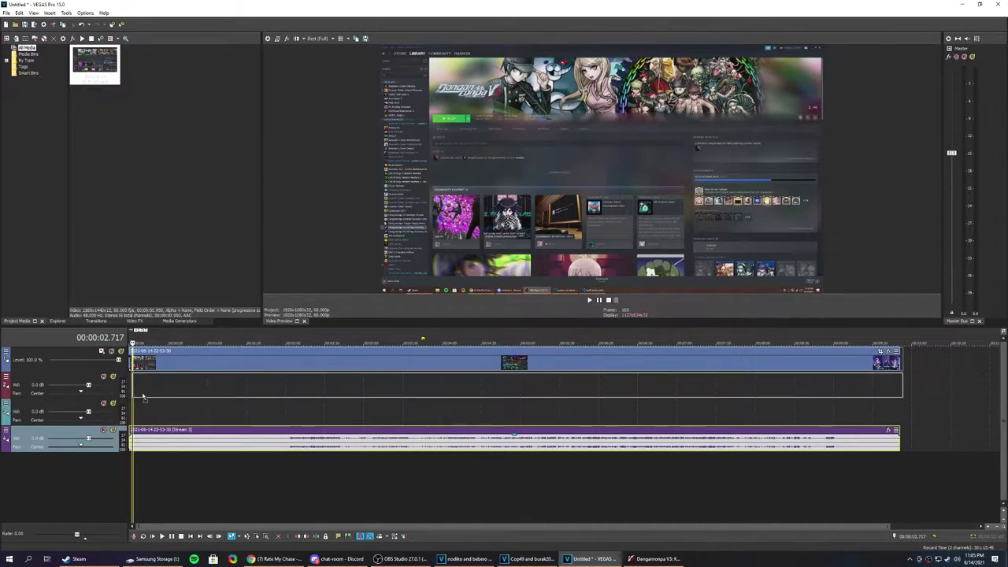
{"action": "left_click_drag", "start_coordinate": [134, 441], "coordinate": [134, 387]}
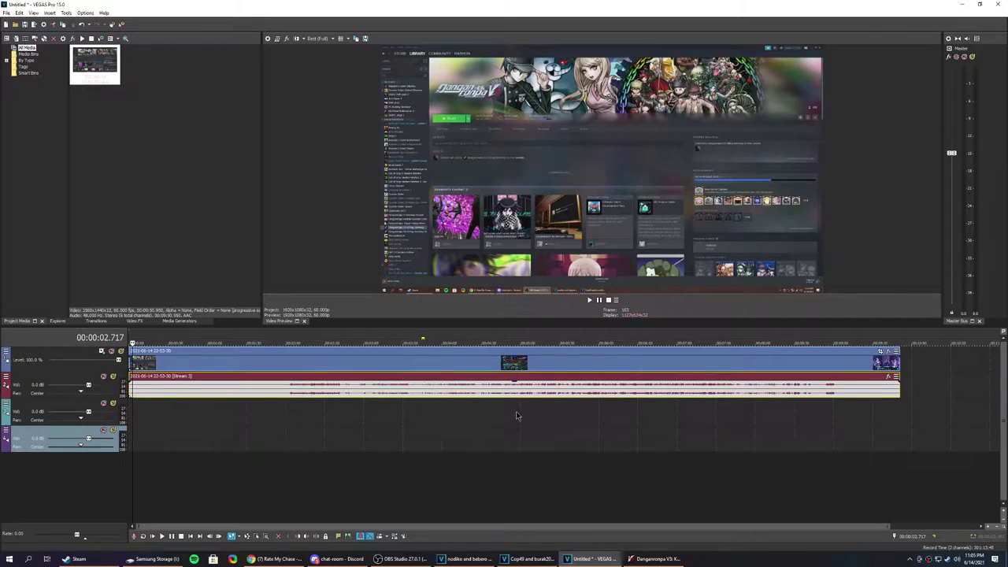
{"action": "right_click", "coordinate": [29, 425]}
{"action": "left_click", "coordinate": [74, 276]}
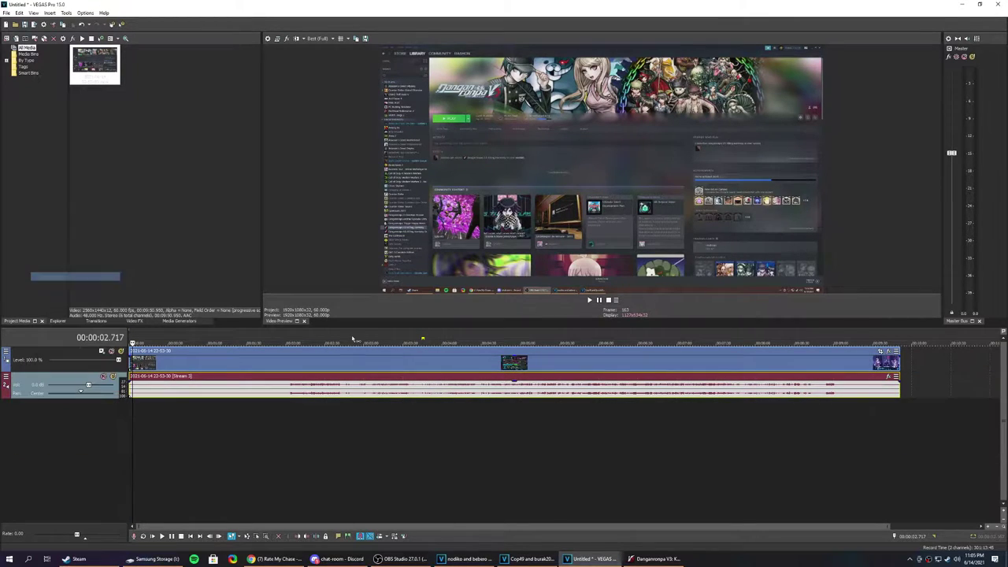
Examine the Stream 3 audio closely around 8:54, comparing where the sound starts with the video frames.
{"action": "left_click", "coordinate": [828, 394]}
{"action": "scroll", "coordinate": [753, 407], "scroll_direction": "up", "scroll_amount": 5}
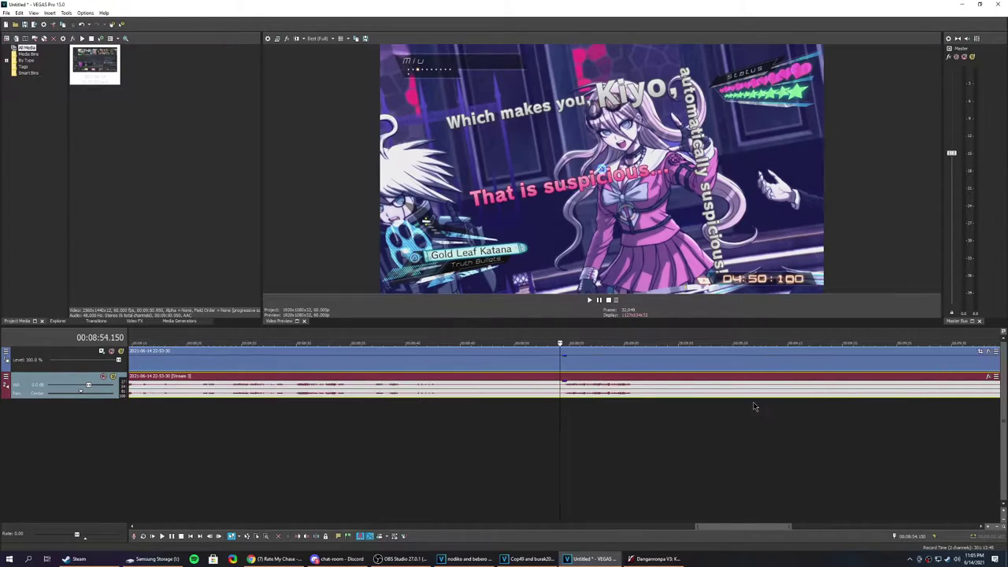
{"action": "left_click", "coordinate": [552, 393]}
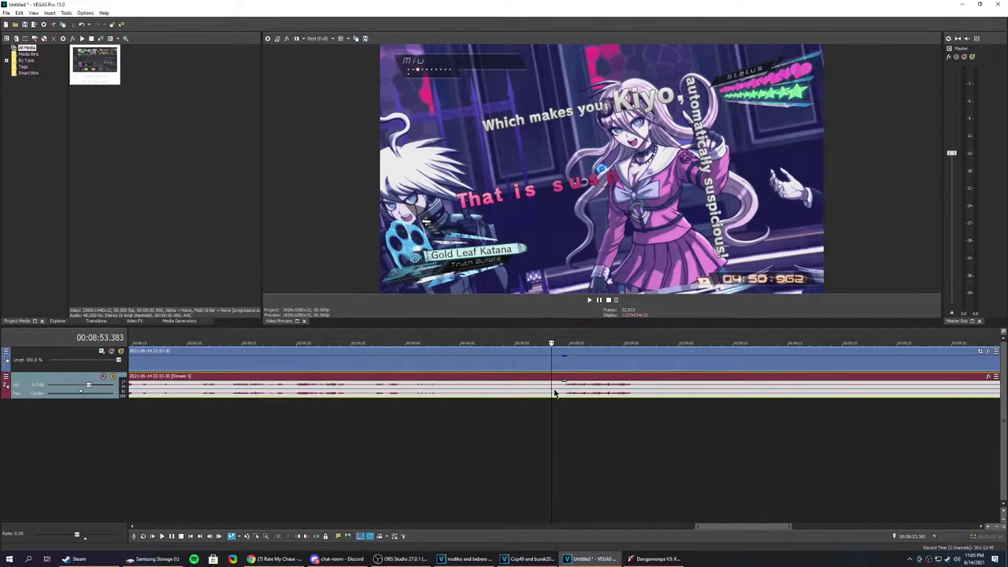
{"action": "left_click", "coordinate": [554, 391]}
{"action": "left_click", "coordinate": [559, 391]}
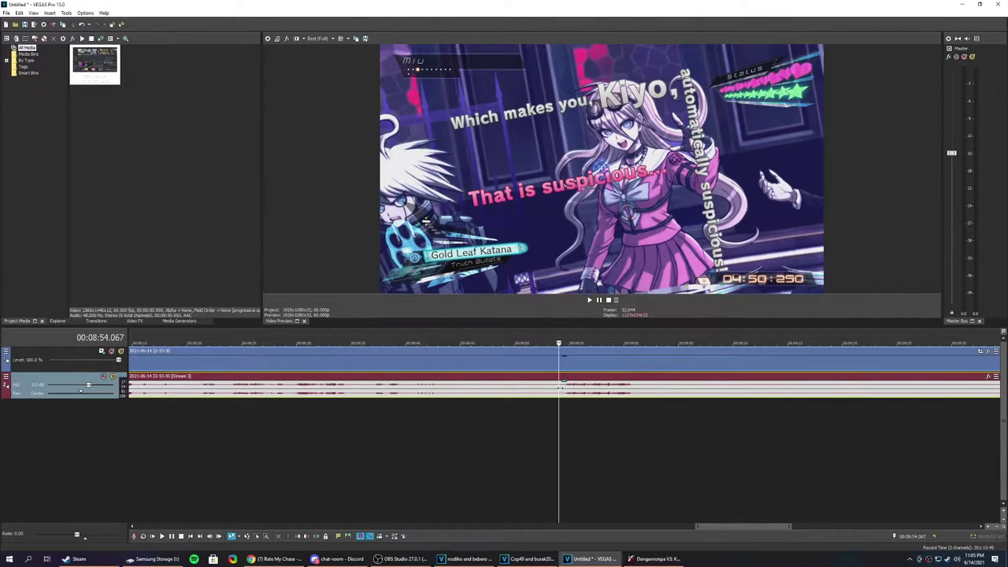
{"action": "left_click", "coordinate": [564, 393]}
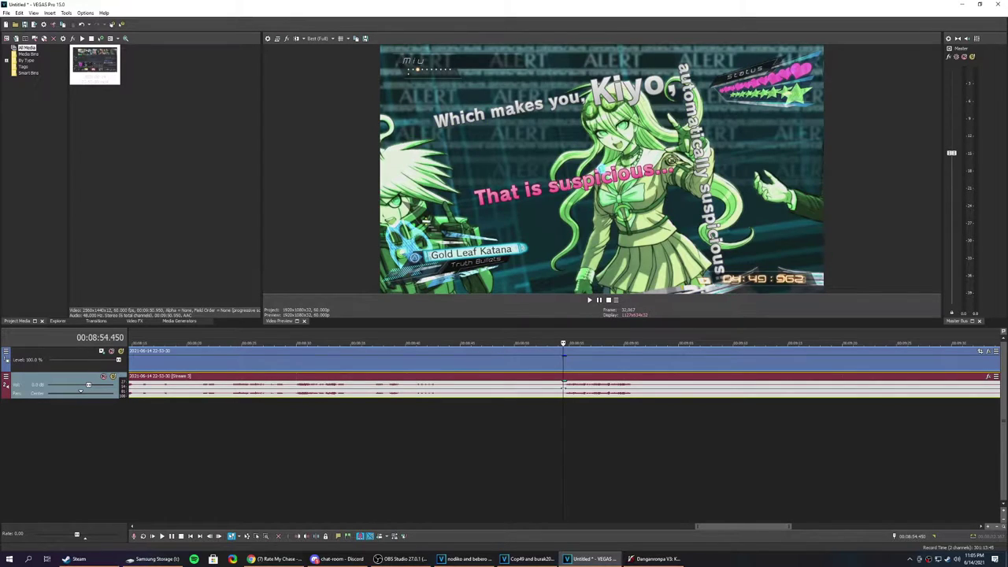
{"action": "left_click", "coordinate": [554, 391]}
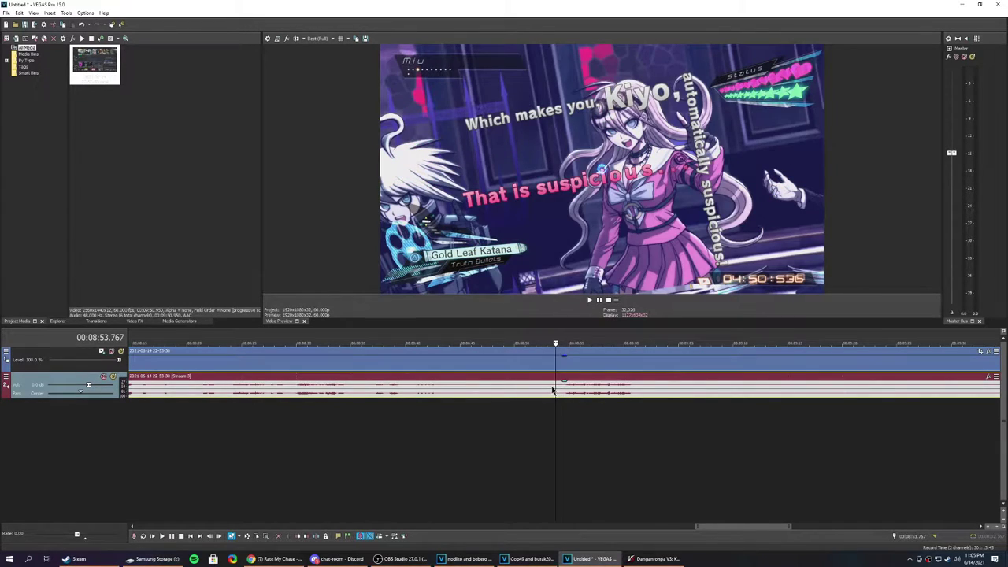
Turn on auto ripple and trim everything before 00:08:53.767 off the start of the video and Stream 3 audio.
{"action": "key", "text": "alt"}
{"action": "left_click", "coordinate": [379, 536]}
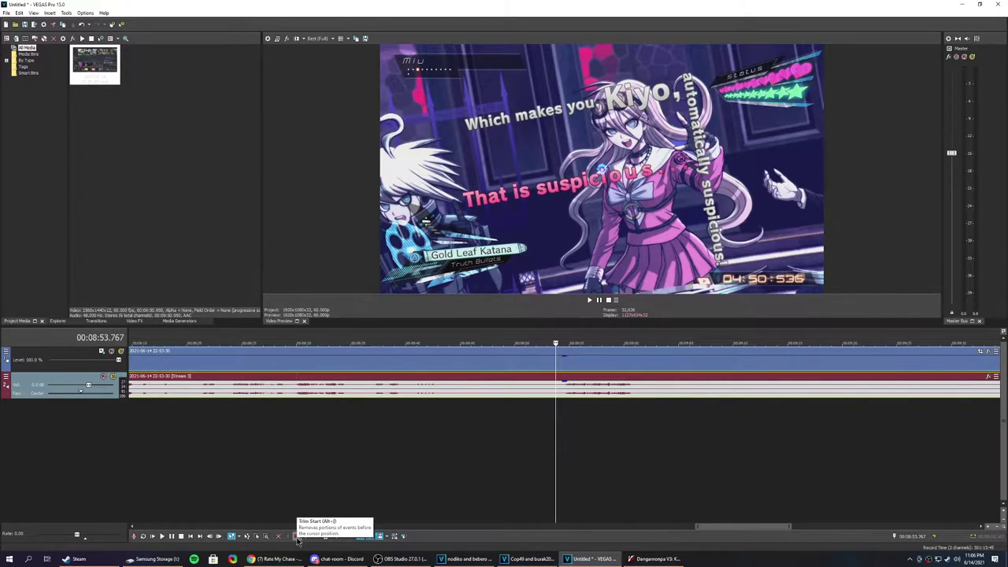
{"action": "scroll", "coordinate": [465, 468], "scroll_direction": "down", "scroll_amount": 5}
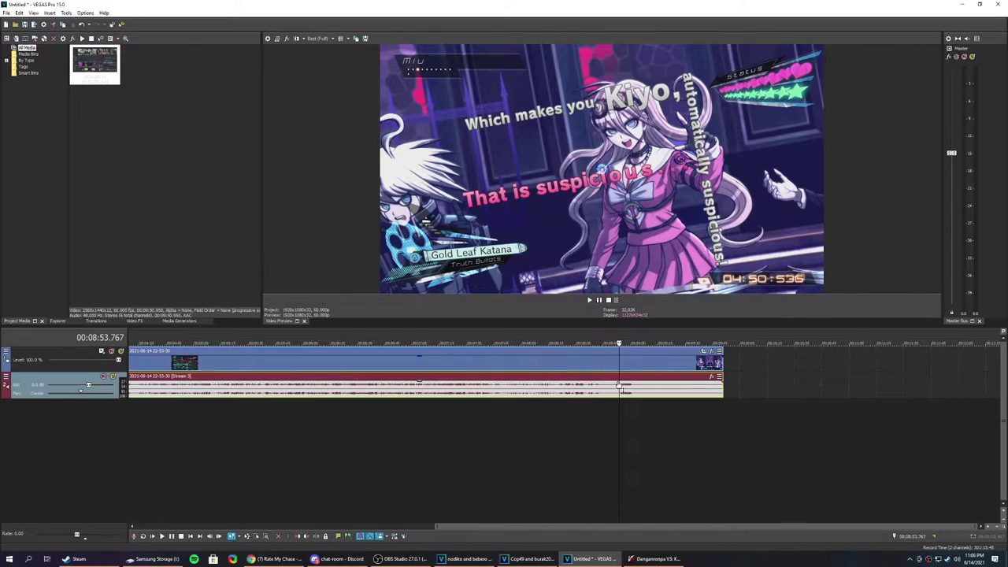
{"action": "scroll", "coordinate": [621, 368], "scroll_direction": "up", "scroll_amount": 1}
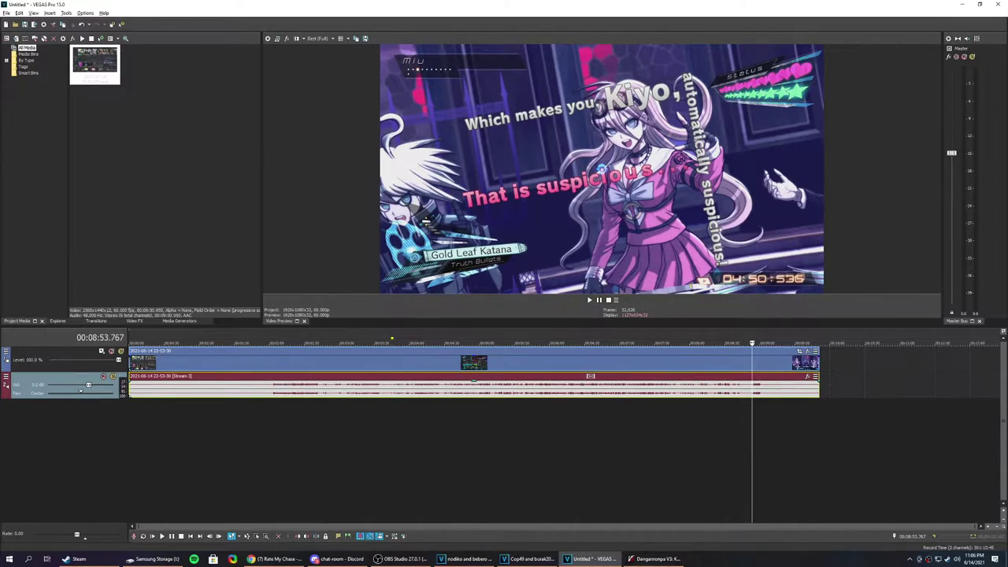
{"action": "key", "text": "alt+["}
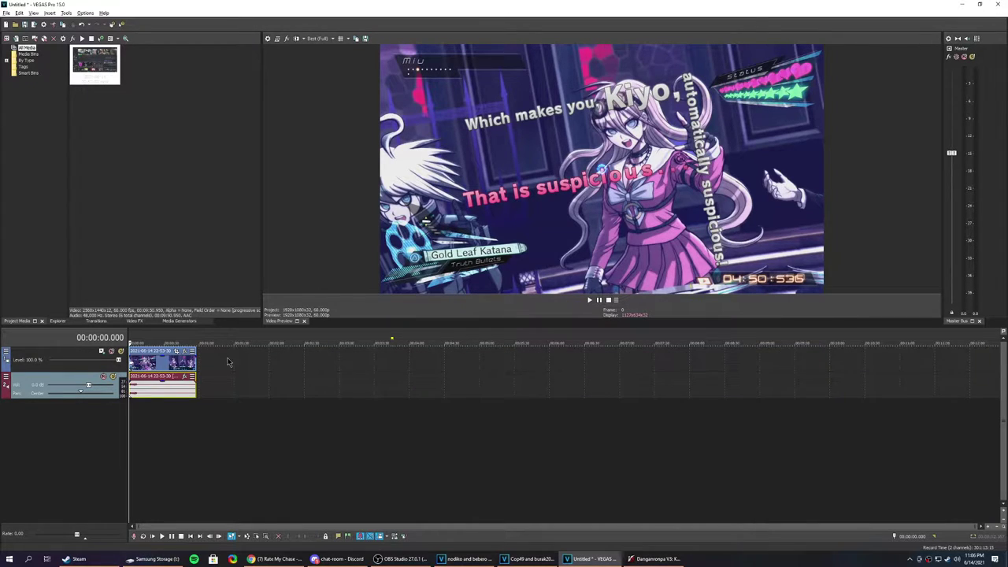
Trim the end of the video and audio at 00:00:35.600, frame-accurately where the last debate text fades out.
{"action": "scroll", "coordinate": [229, 364], "scroll_direction": "up", "scroll_amount": 8}
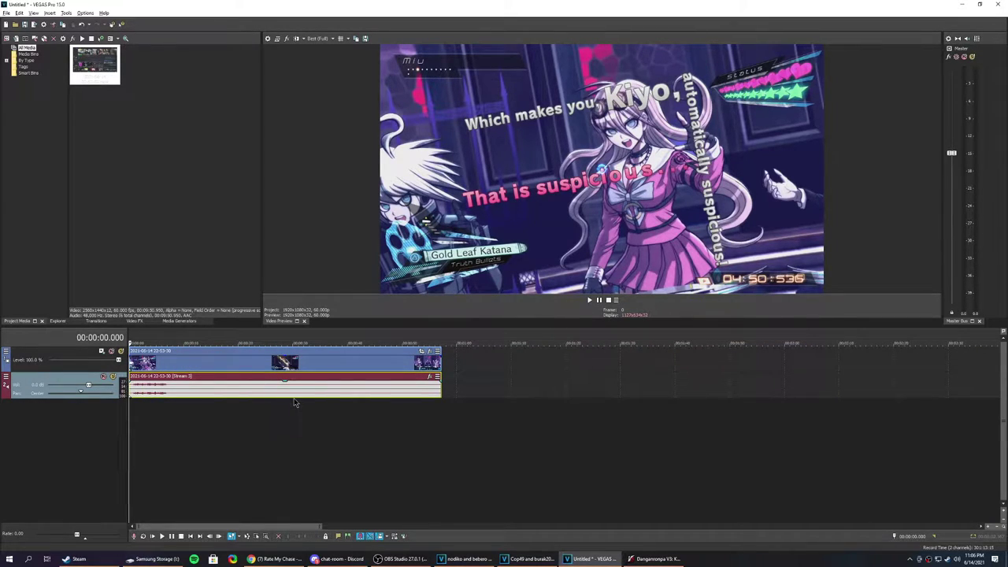
{"action": "key", "text": "space"}
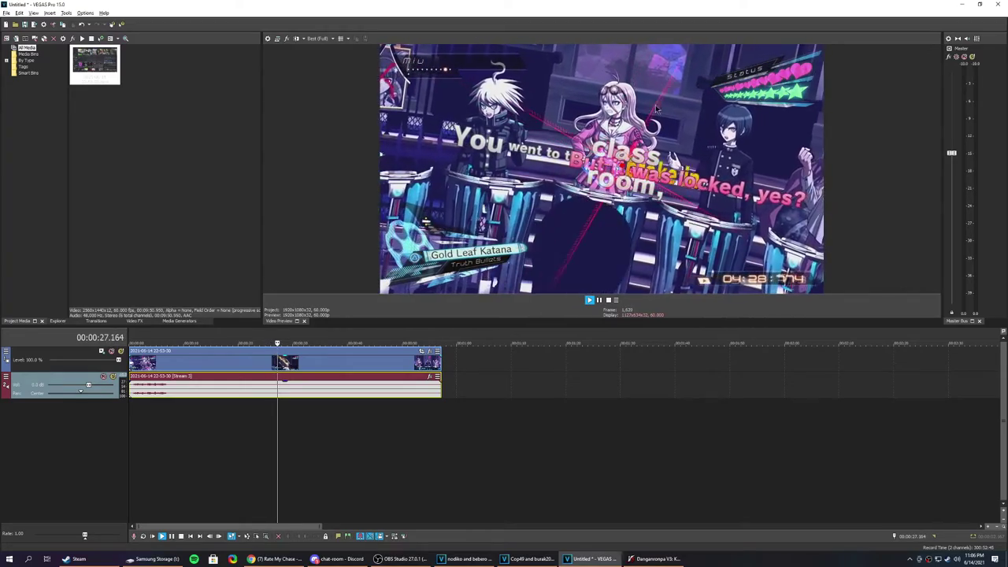
{"action": "scroll", "coordinate": [449, 367], "scroll_direction": "up", "scroll_amount": 3}
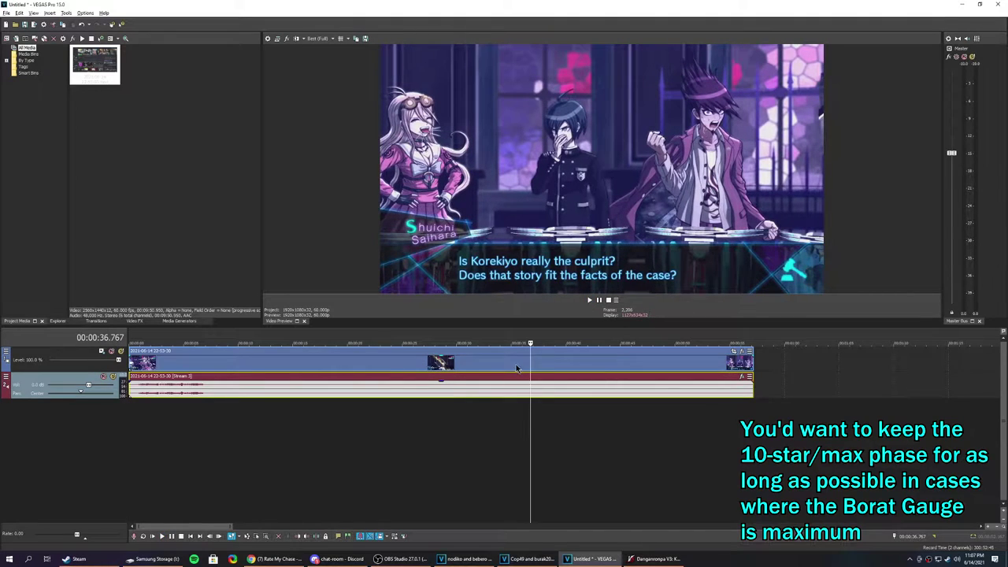
{"action": "left_click", "coordinate": [516, 367]}
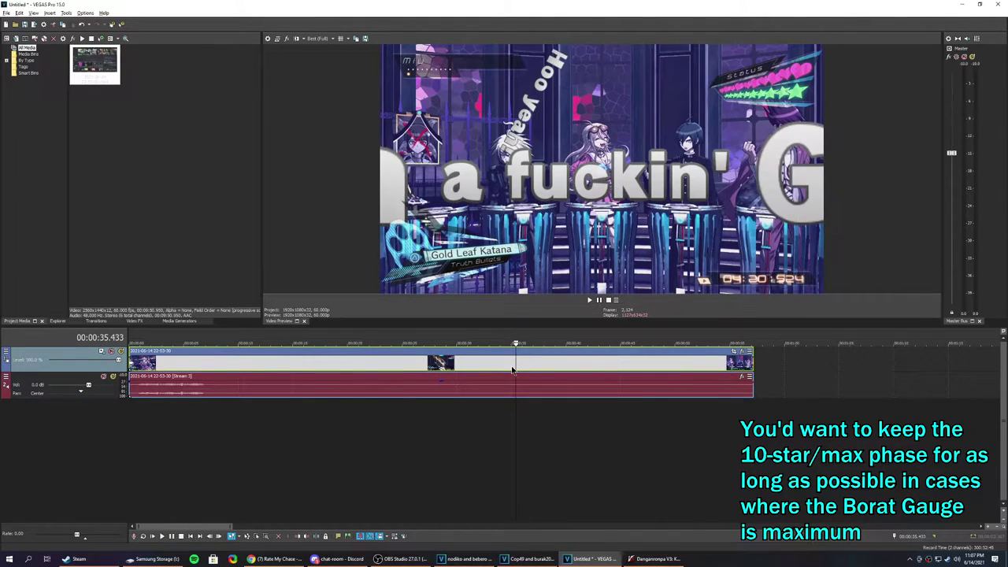
{"action": "scroll", "coordinate": [517, 372], "scroll_direction": "up", "scroll_amount": 3}
{"action": "key", "text": "Right"}
{"action": "key", "text": "Right"}
{"action": "key", "text": "Right"}
{"action": "key", "text": "Right"}
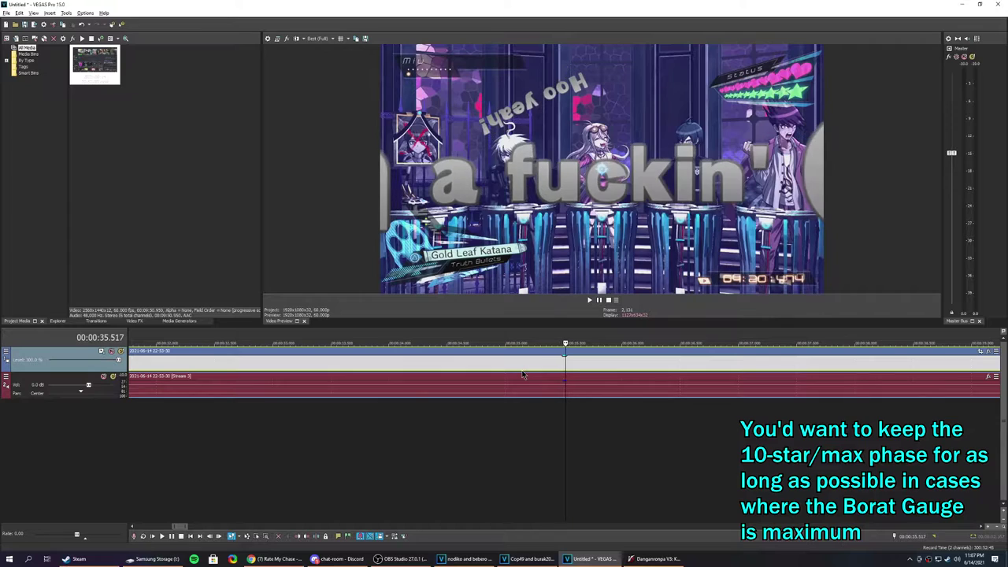
{"action": "scroll", "coordinate": [523, 375], "scroll_direction": "up", "scroll_amount": 3}
{"action": "key", "text": "Right"}
{"action": "key", "text": "Right"}
{"action": "key", "text": "Right"}
{"action": "key", "text": "Right"}
{"action": "key", "text": "Right"}
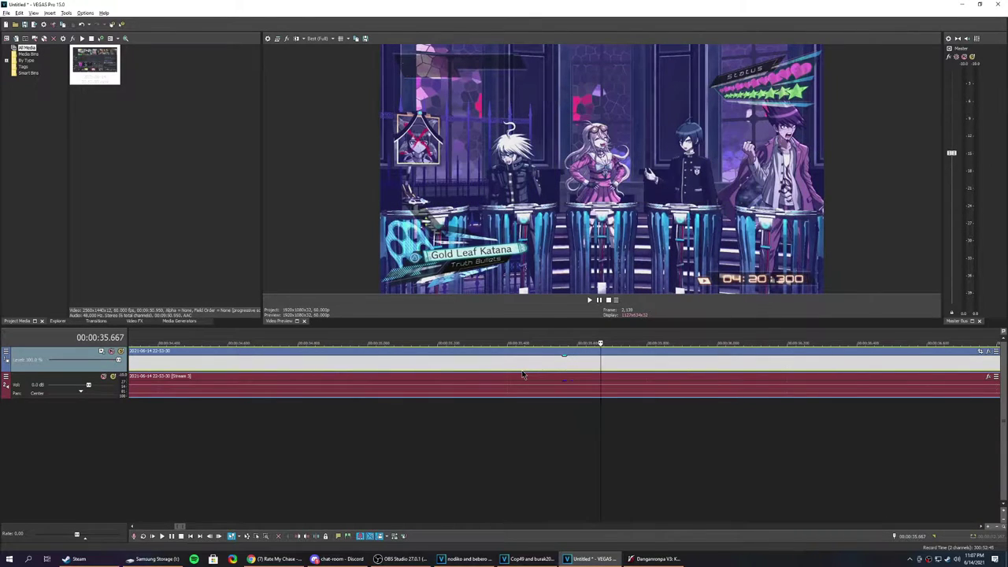
{"action": "key", "text": "Left"}
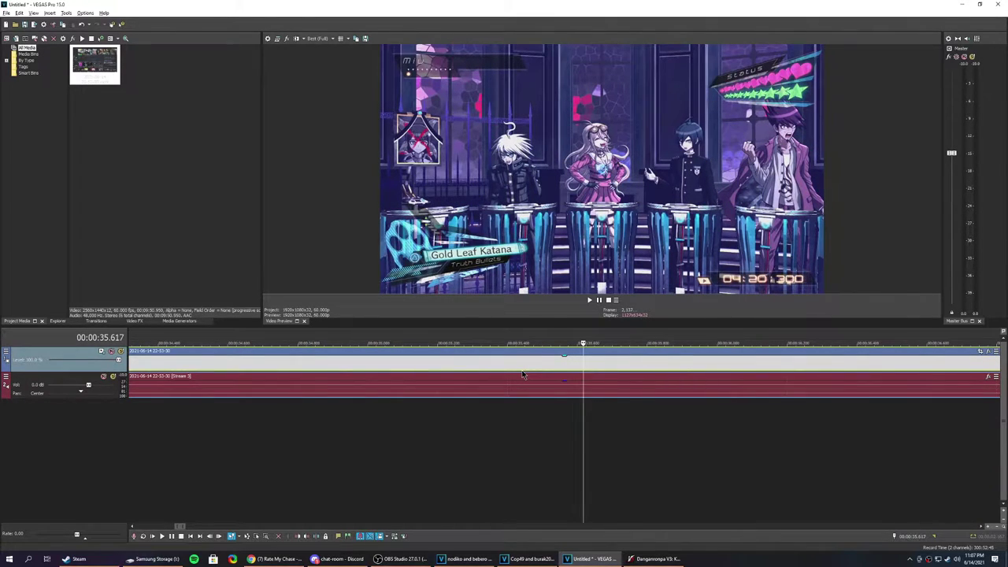
{"action": "key", "text": "Left"}
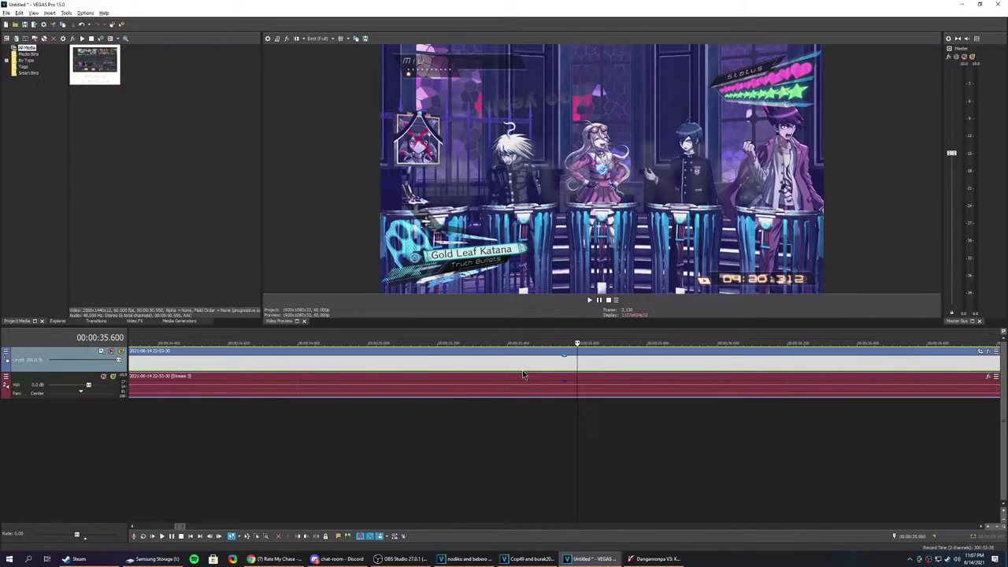
{"action": "key", "text": "alt+]"}
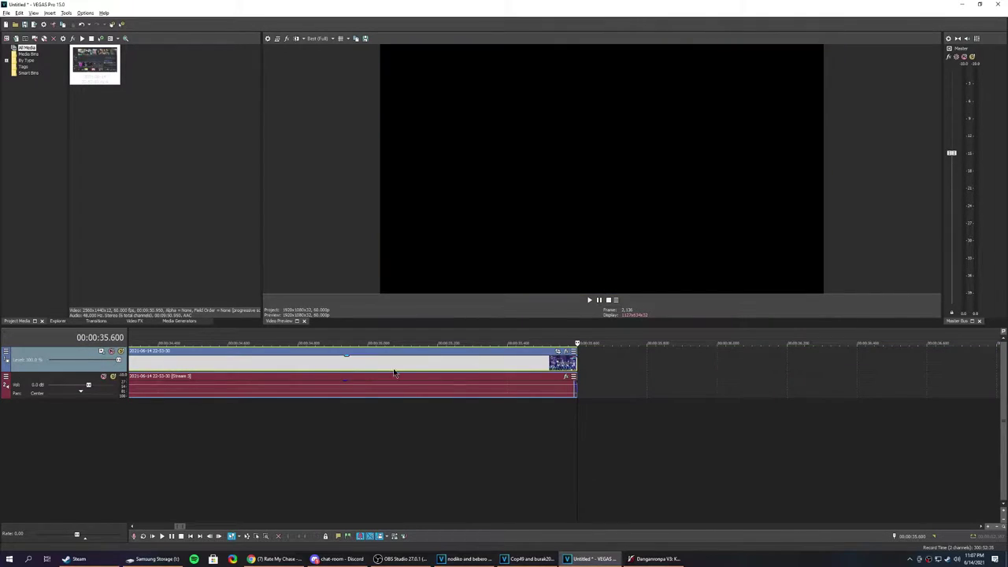
{"action": "scroll", "coordinate": [156, 367], "scroll_direction": "down", "scroll_amount": 10}
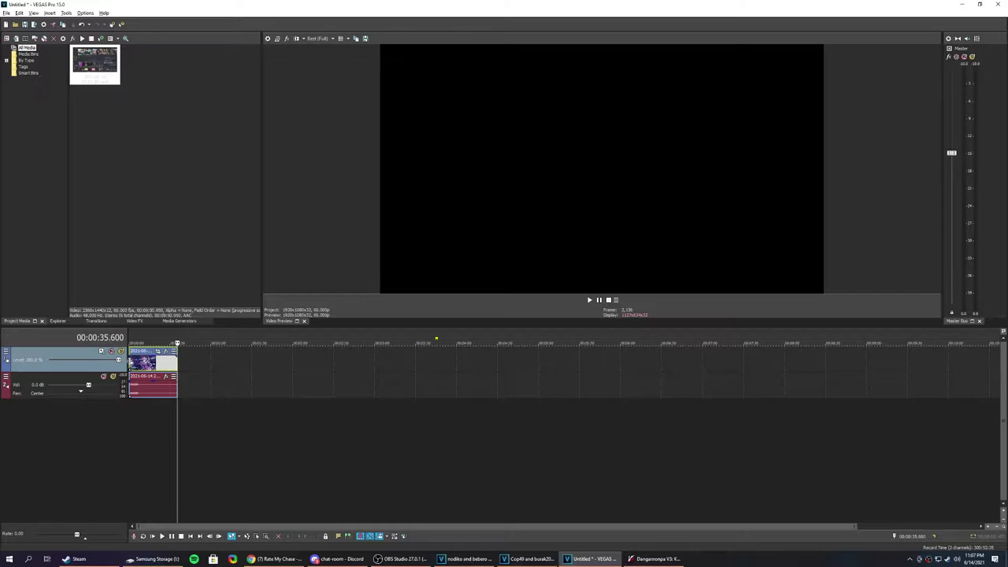
Open Event Pan/Crop for the video event at the start of the timeline and enable its mask, working on the status gauge.
{"action": "left_click", "coordinate": [130, 360]}
{"action": "left_click", "coordinate": [157, 352]}
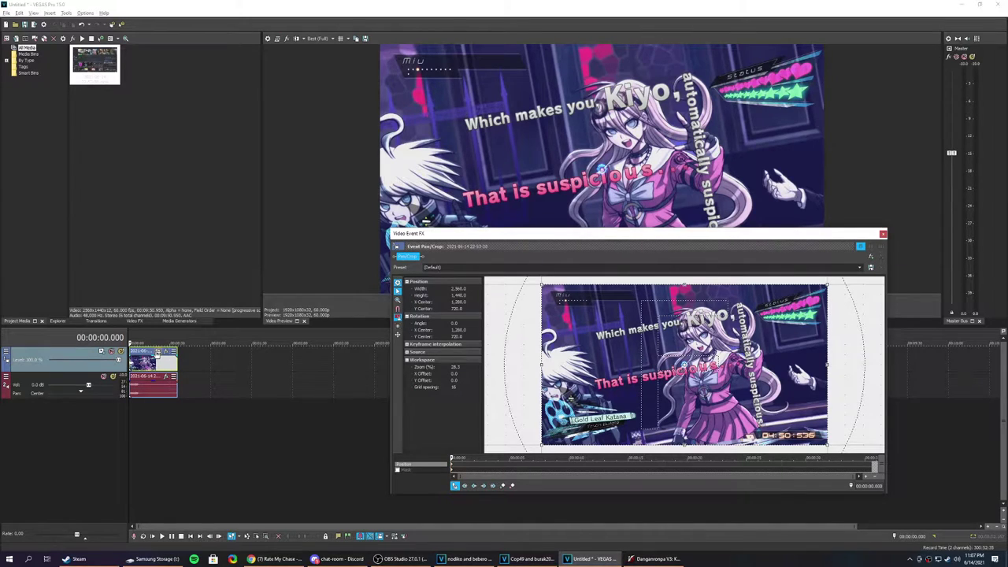
{"action": "scroll", "coordinate": [189, 369], "scroll_direction": "up", "scroll_amount": 5}
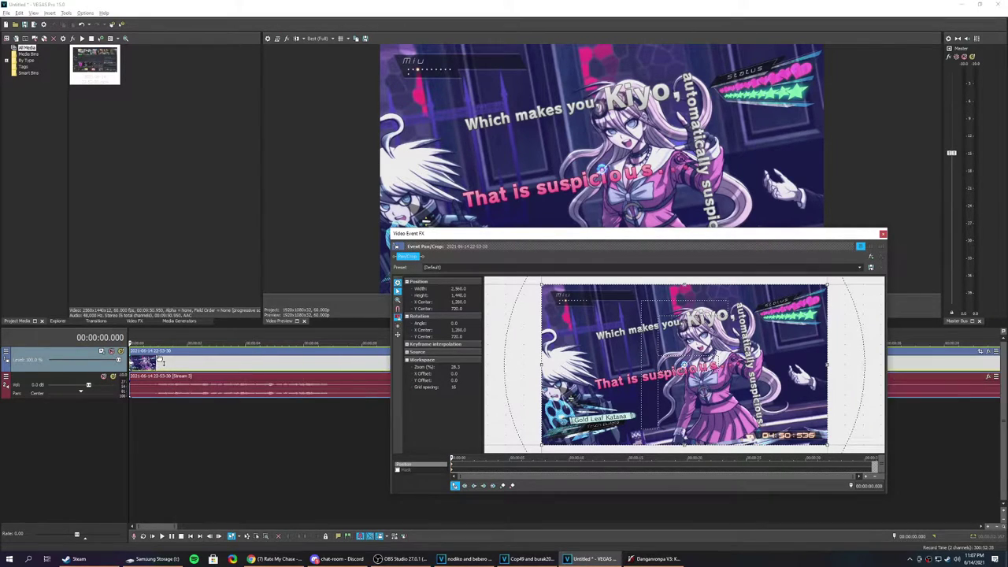
{"action": "left_click", "coordinate": [398, 471]}
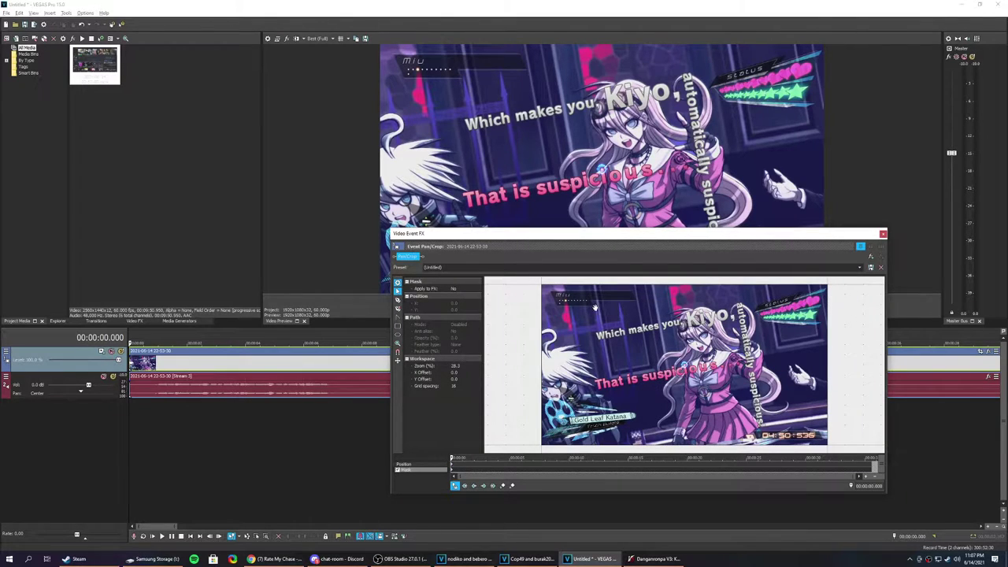
{"action": "scroll", "coordinate": [622, 359], "scroll_direction": "up", "scroll_amount": 8}
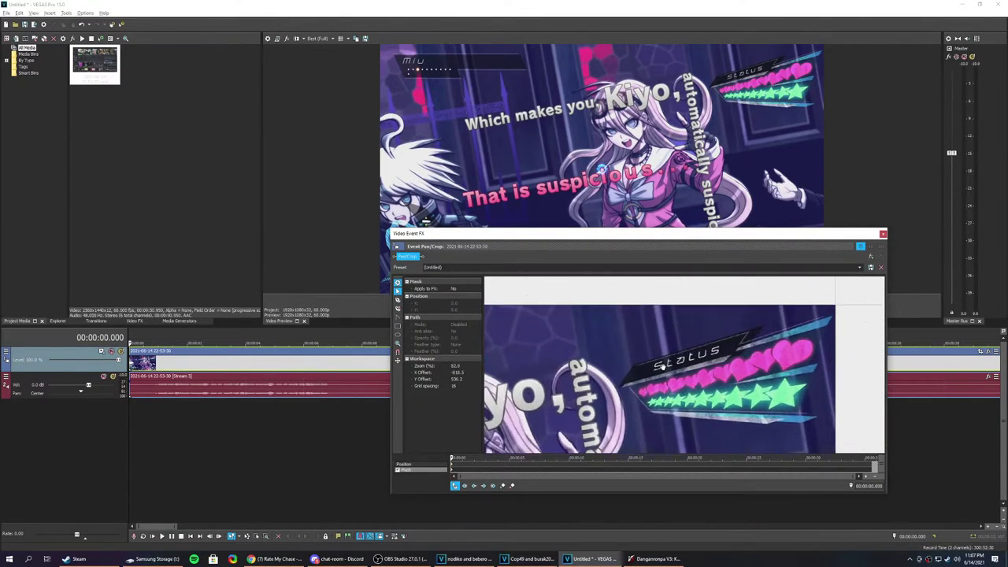
{"action": "scroll", "coordinate": [636, 356], "scroll_direction": "up", "scroll_amount": 1}
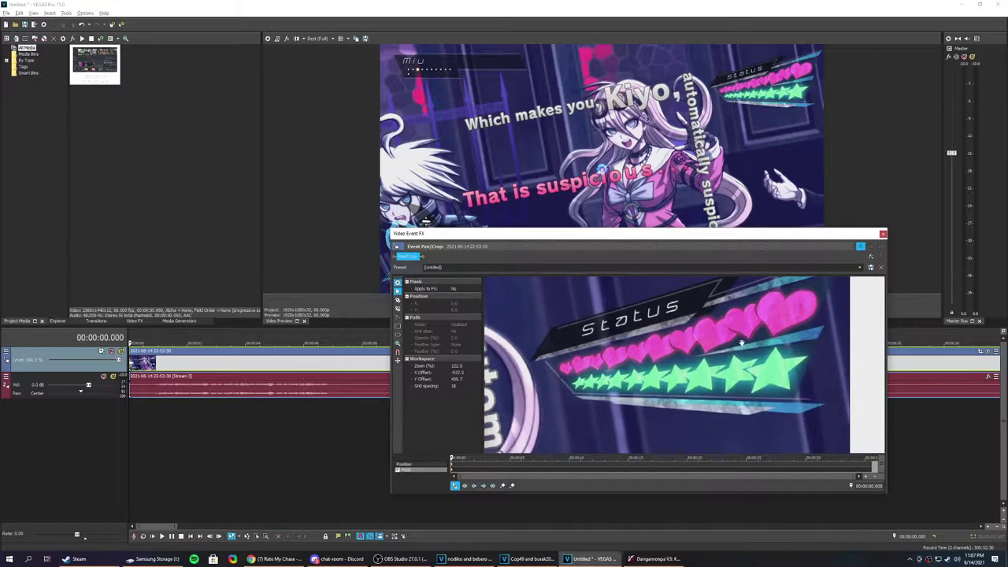
Try the Borat Gauge mask preset, followed by the Borat Gauge (10-Star) preset.
{"action": "left_click", "coordinate": [860, 267]}
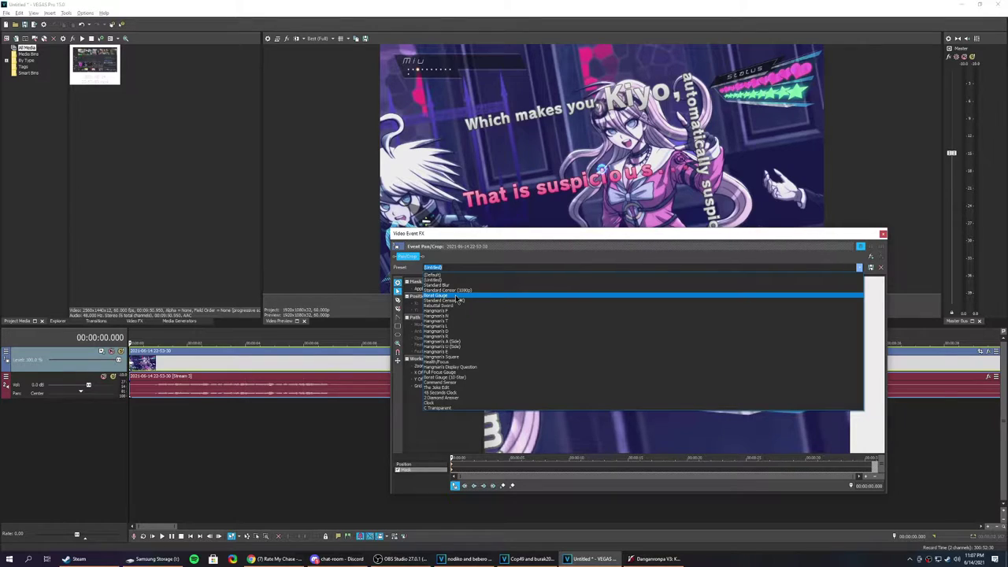
{"action": "left_click", "coordinate": [457, 296]}
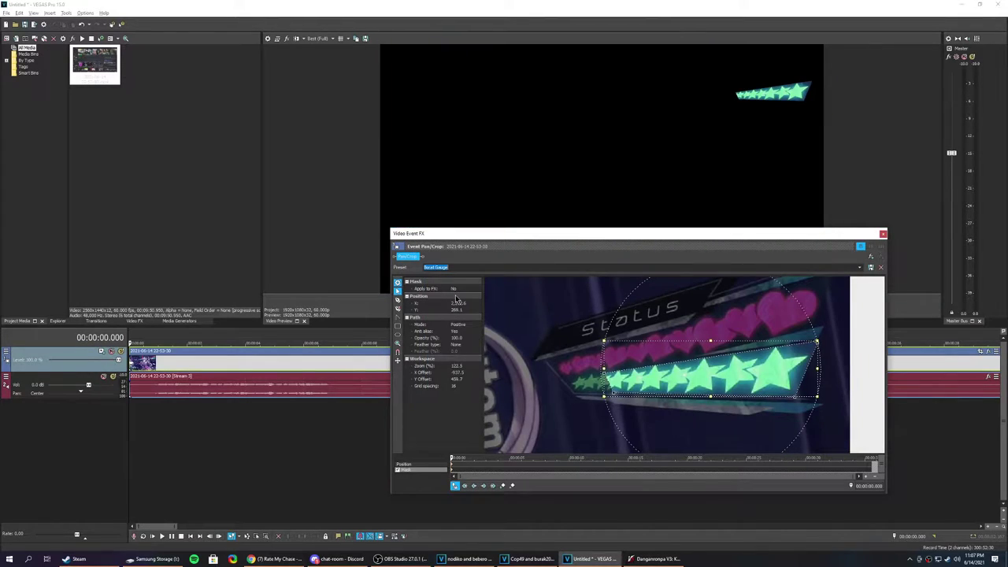
{"action": "left_click", "coordinate": [860, 268]}
{"action": "left_click", "coordinate": [470, 379]}
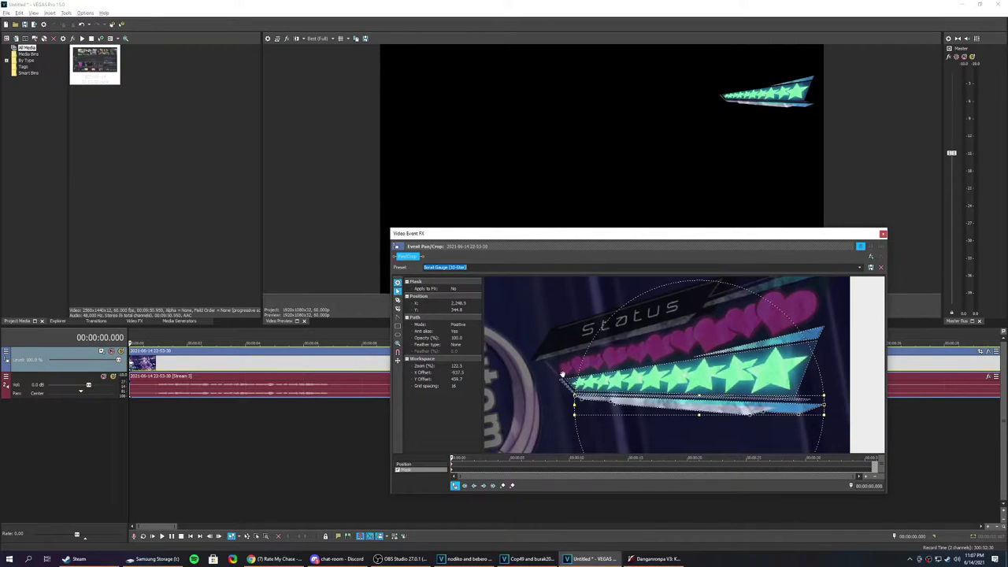
Start a mask path beneath the outer end of the blue bar above the largest star, and enlarge the Video Event FX window.
{"action": "scroll", "coordinate": [740, 405], "scroll_direction": "up", "scroll_amount": 4}
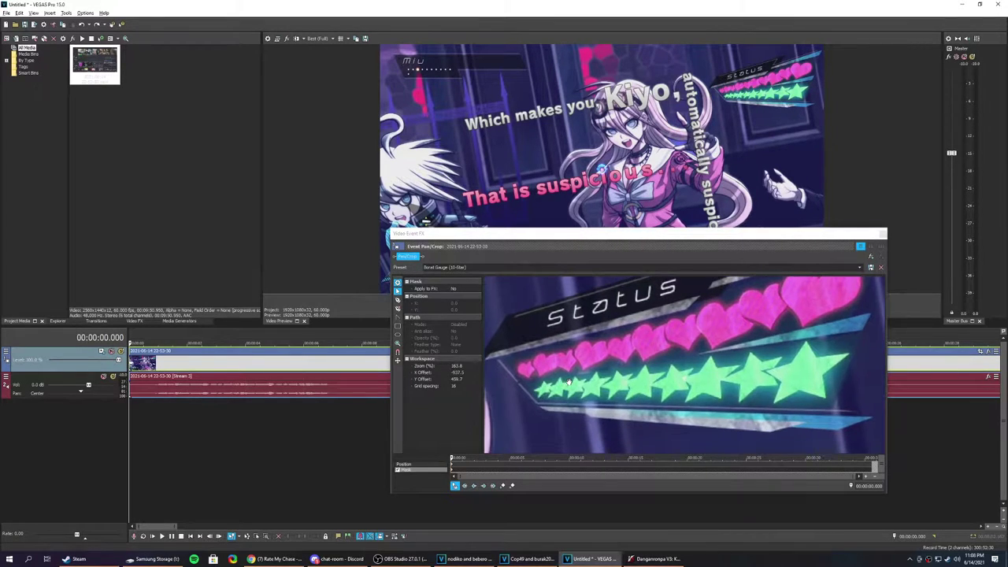
{"action": "left_click", "coordinate": [398, 303]}
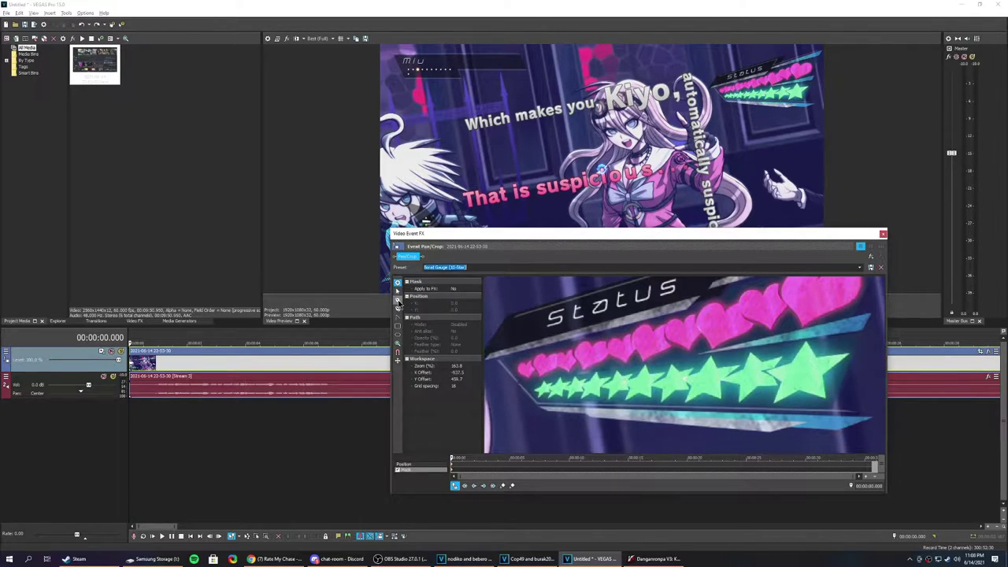
{"action": "left_click", "coordinate": [862, 337]}
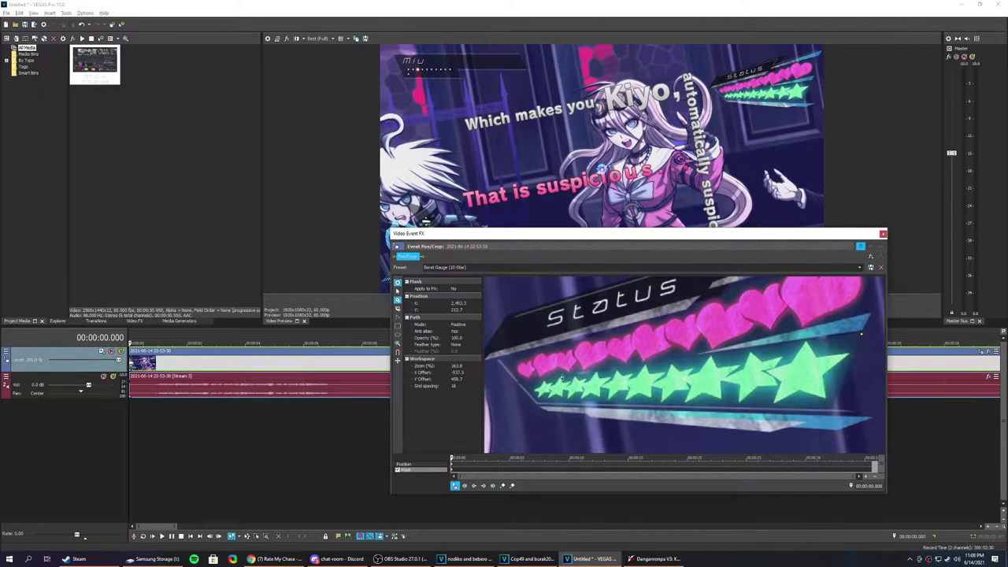
{"action": "scroll", "coordinate": [521, 391], "scroll_direction": "up", "scroll_amount": 2}
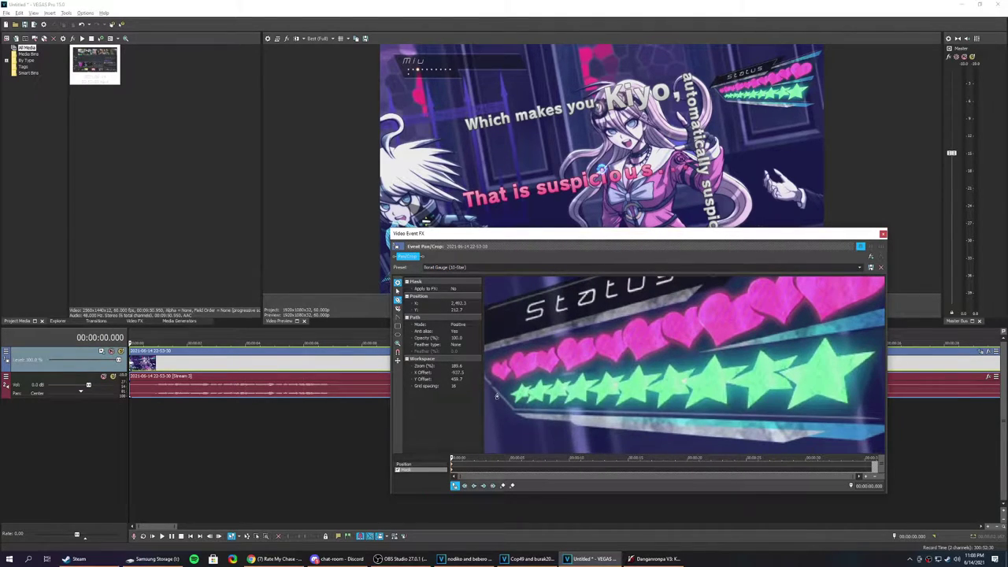
{"action": "left_click_drag", "start_coordinate": [391, 228], "coordinate": [63, 90]}
{"action": "scroll", "coordinate": [366, 250], "scroll_direction": "up", "scroll_amount": 3}
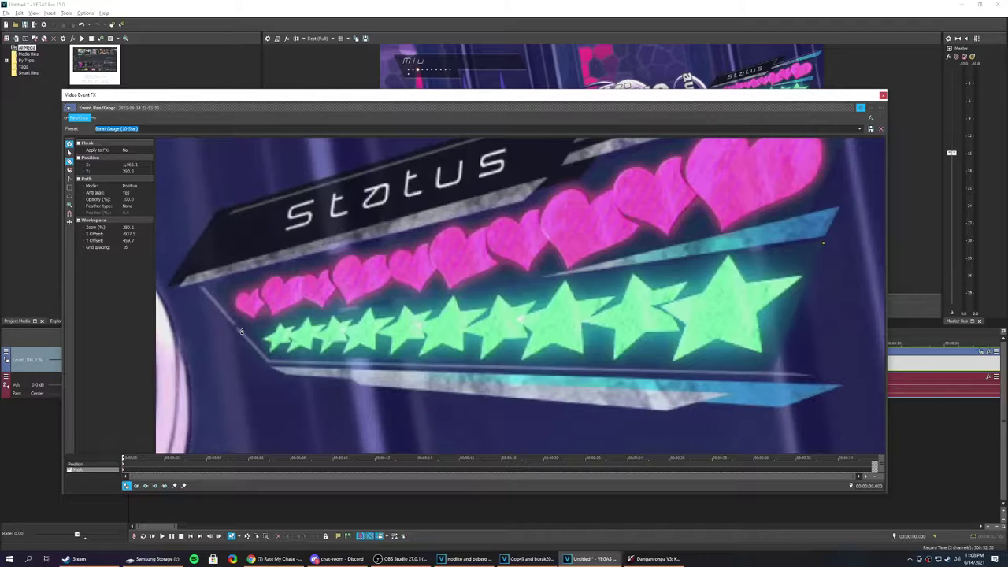
Place a second mask anchor on the gauge border beside the smallest star, and undo both anchors.
{"action": "left_click", "coordinate": [242, 331]}
{"action": "key", "text": "ctrl+z"}
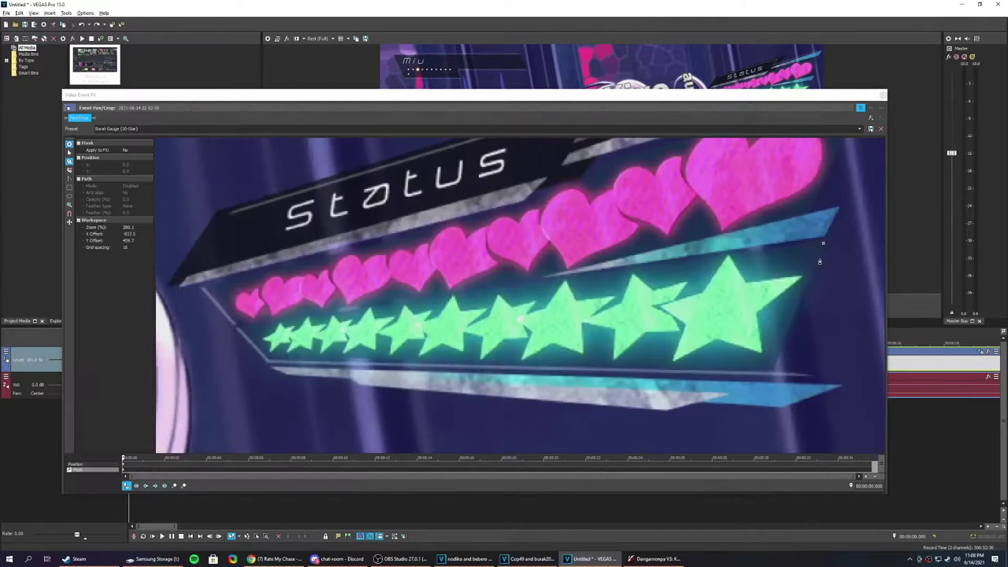
{"action": "scroll", "coordinate": [820, 260], "scroll_direction": "up", "scroll_amount": 3}
{"action": "key", "text": "ctrl+z"}
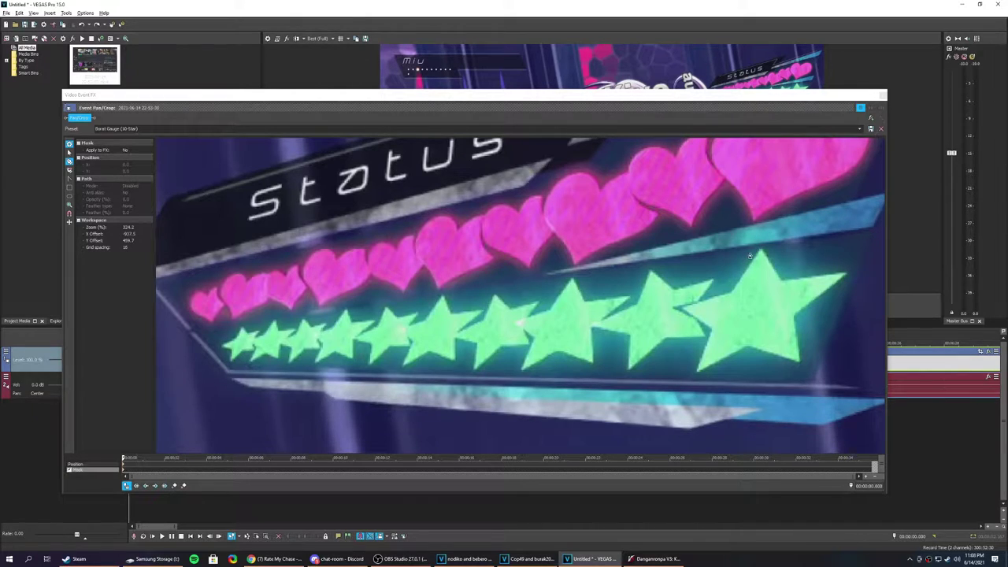
{"action": "left_click", "coordinate": [872, 232]}
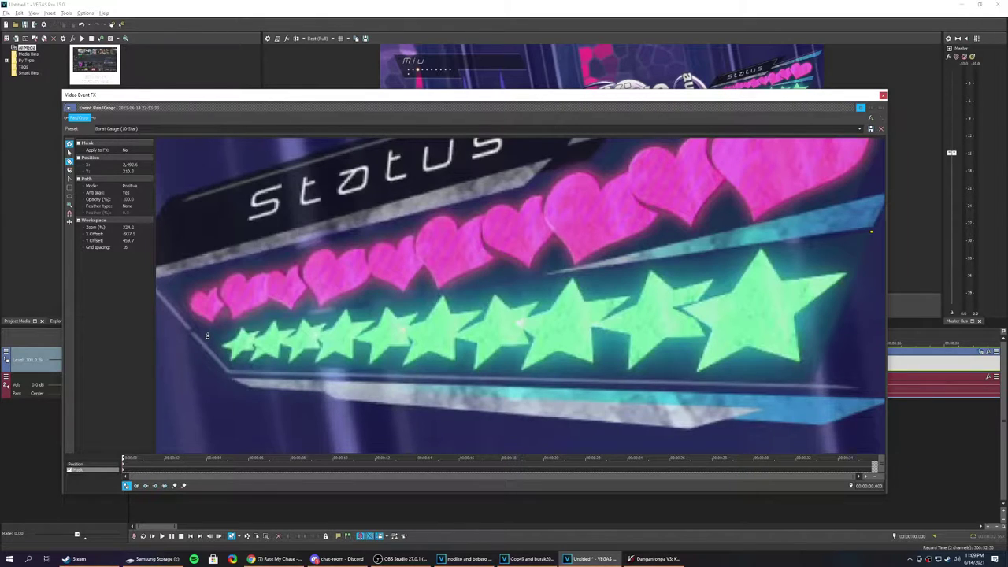
{"action": "left_click", "coordinate": [207, 333]}
{"action": "scroll", "coordinate": [765, 283], "scroll_direction": "up", "scroll_amount": 2}
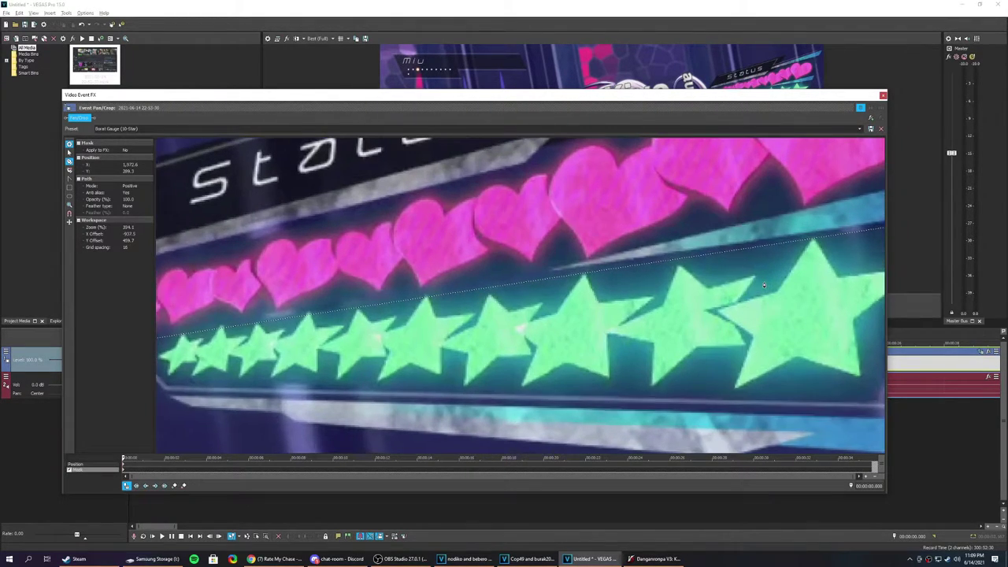
{"action": "scroll", "coordinate": [385, 314], "scroll_direction": "up", "scroll_amount": 1}
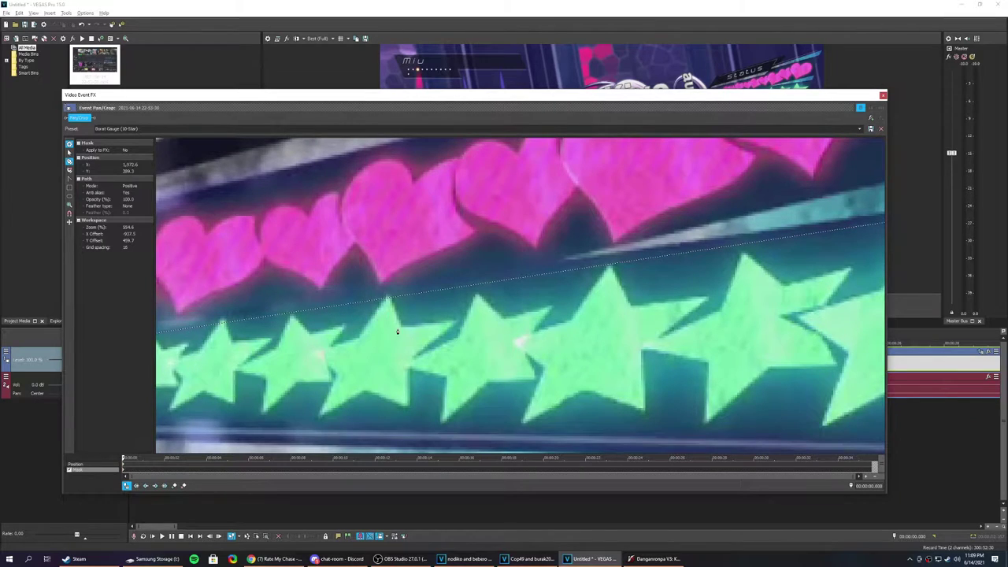
{"action": "scroll", "coordinate": [398, 331], "scroll_direction": "down", "scroll_amount": 1}
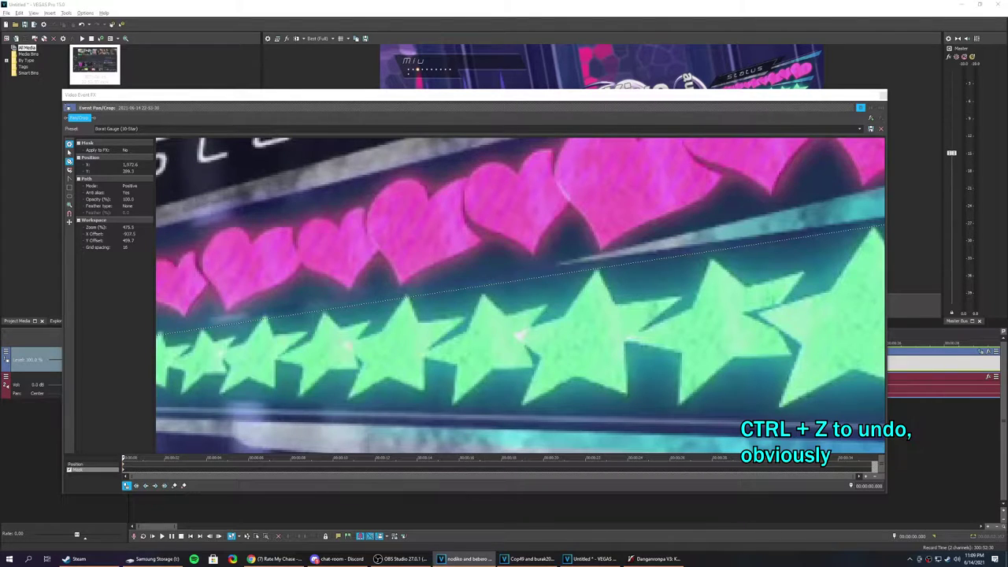
{"action": "scroll", "coordinate": [574, 234], "scroll_direction": "down", "scroll_amount": 4}
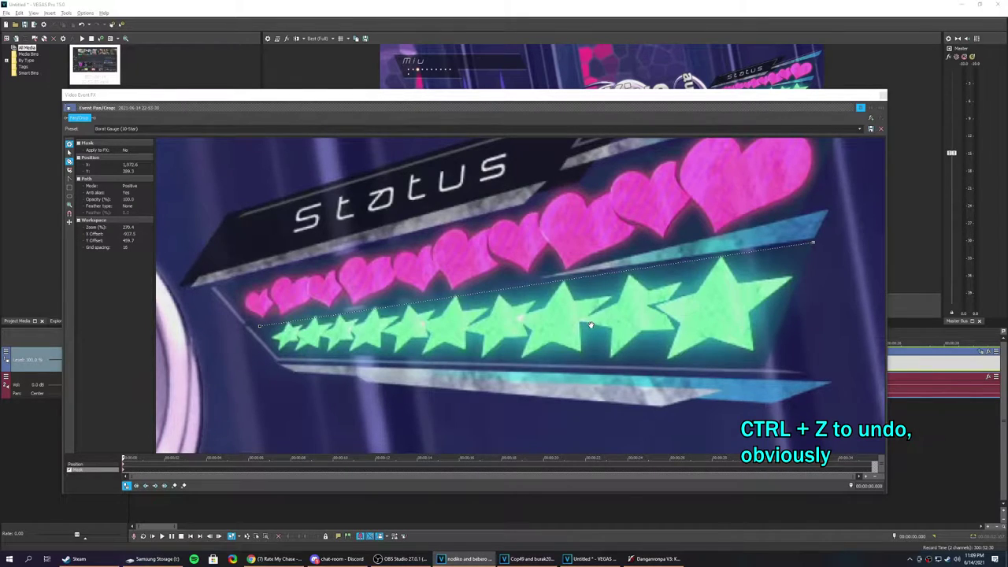
{"action": "left_click", "coordinate": [392, 92]}
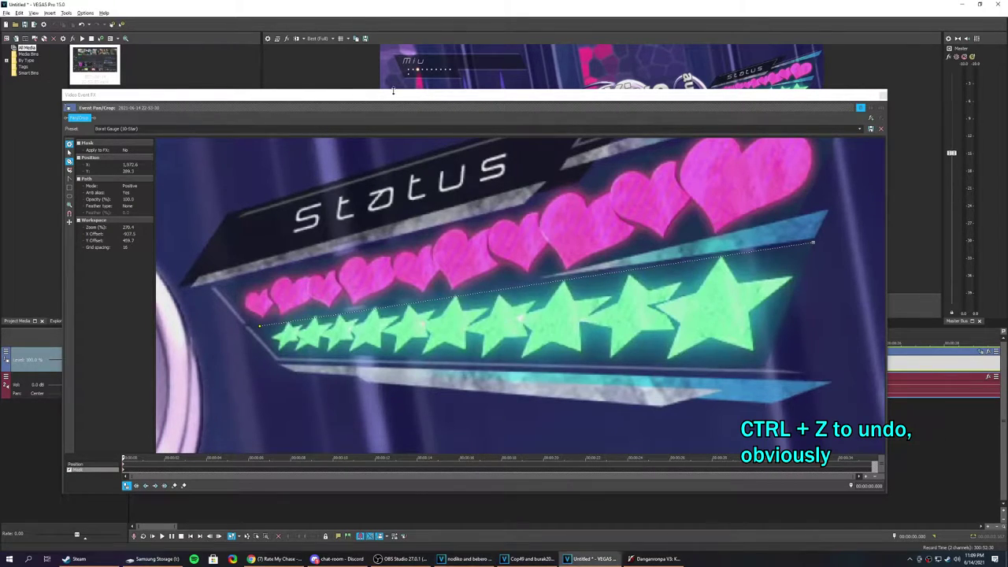
{"action": "key", "text": "ctrl+z"}
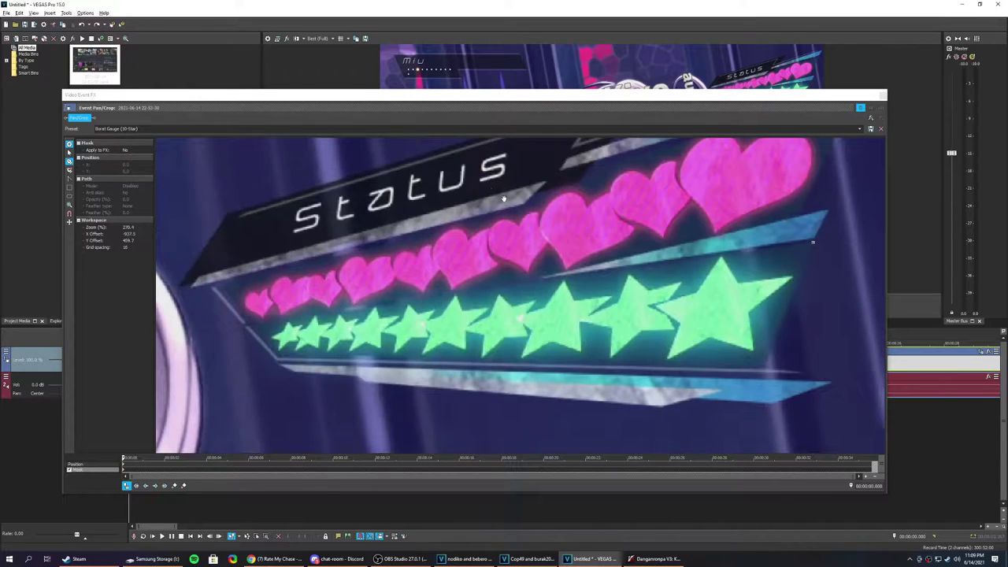
{"action": "key", "text": "ctrl+z"}
Draw a closed four-corner mask path around the row of ten green stars.
{"action": "left_click", "coordinate": [813, 241]}
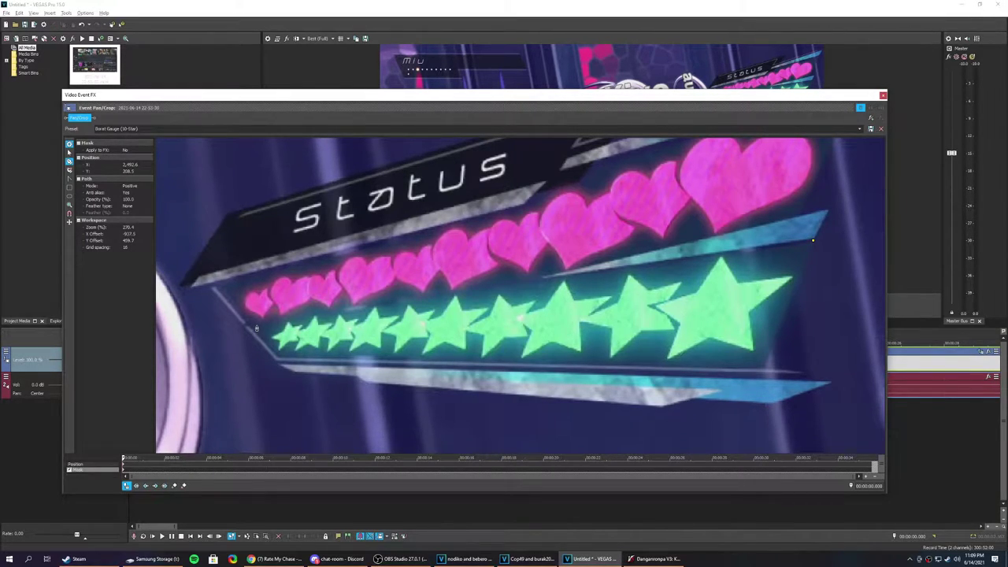
{"action": "left_click", "coordinate": [256, 326]}
{"action": "left_click", "coordinate": [814, 243]}
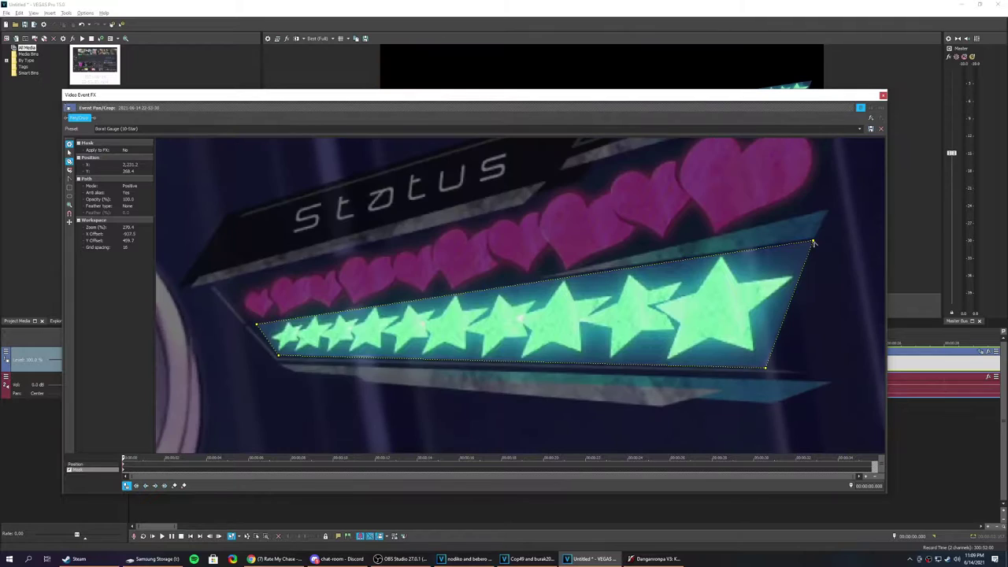
Move the Video Event FX window clear of the masked stars in the video preview, and enlarge the preview.
{"action": "left_click_drag", "start_coordinate": [611, 98], "coordinate": [416, 207]}
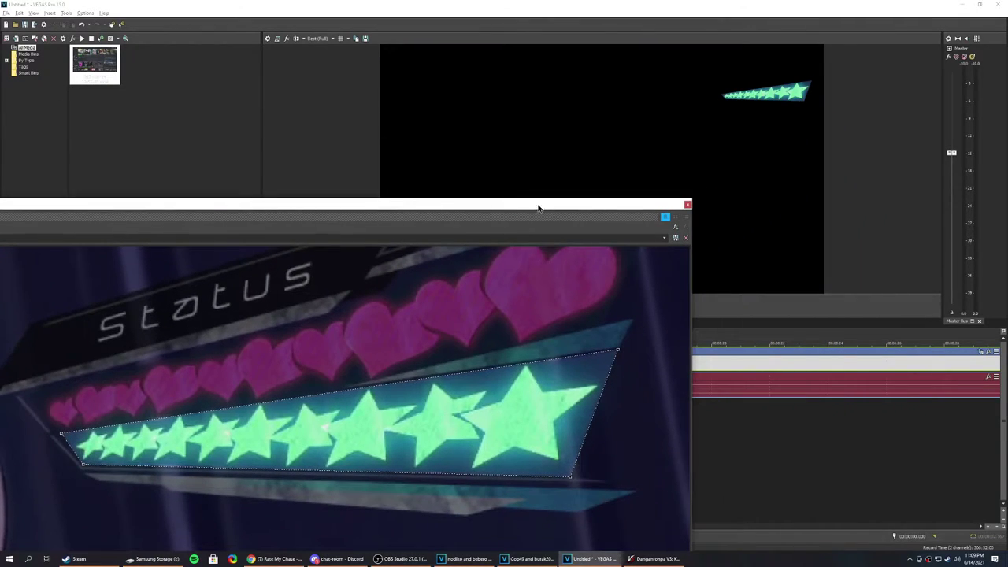
{"action": "left_click_drag", "start_coordinate": [799, 327], "coordinate": [813, 416]}
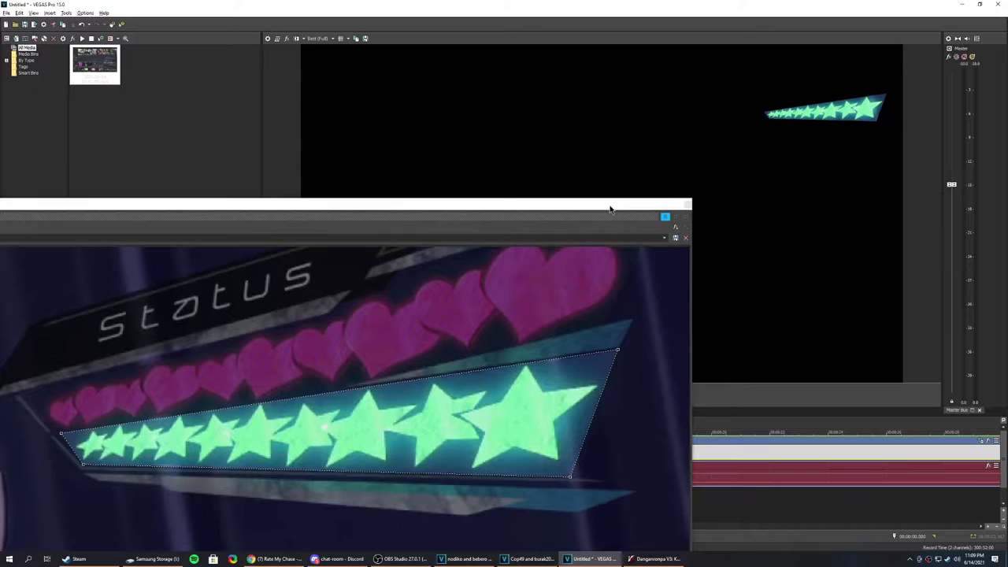
{"action": "left_click_drag", "start_coordinate": [610, 208], "coordinate": [711, 106]}
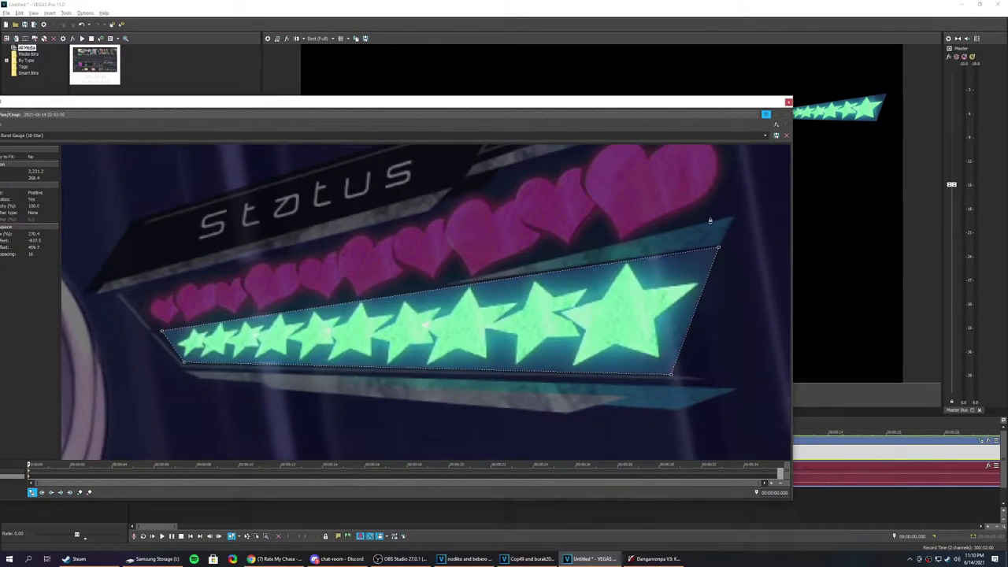
{"action": "scroll", "coordinate": [694, 237], "scroll_direction": "up", "scroll_amount": 1}
{"action": "scroll", "coordinate": [694, 236], "scroll_direction": "down", "scroll_amount": 1}
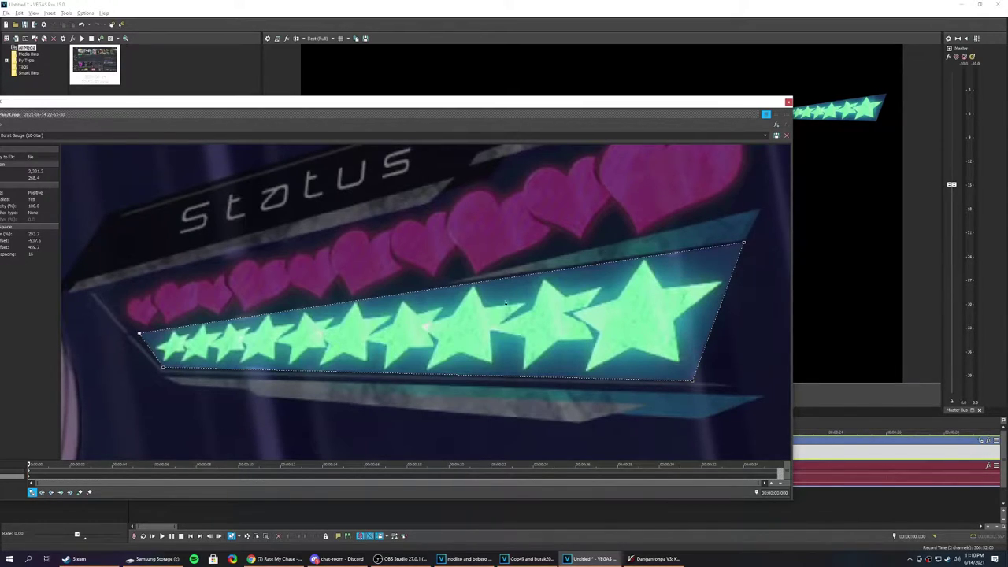
{"action": "left_click_drag", "start_coordinate": [694, 117], "coordinate": [662, 201]}
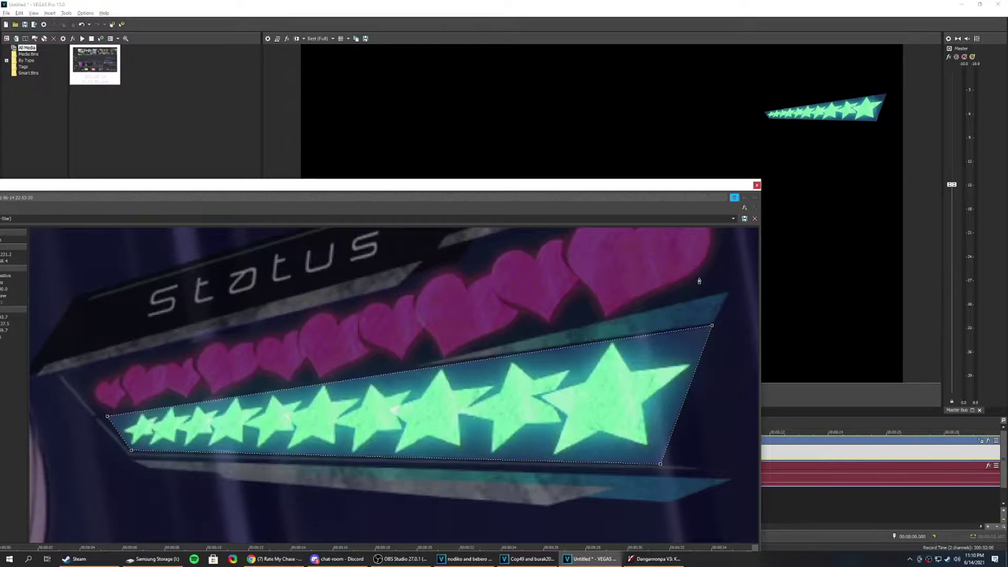
Draw a second closed mask path around the tapering blue bar above the green stars.
{"action": "scroll", "coordinate": [702, 281], "scroll_direction": "up", "scroll_amount": 2}
{"action": "scroll", "coordinate": [703, 282], "scroll_direction": "down", "scroll_amount": 1}
{"action": "scroll", "coordinate": [704, 282], "scroll_direction": "down", "scroll_amount": 4}
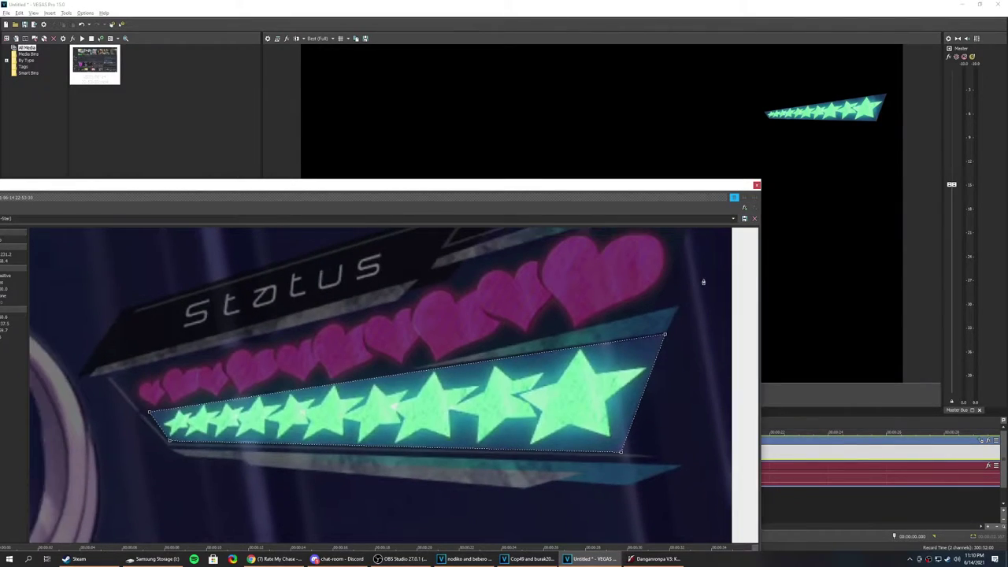
{"action": "scroll", "coordinate": [703, 282], "scroll_direction": "up", "scroll_amount": 4}
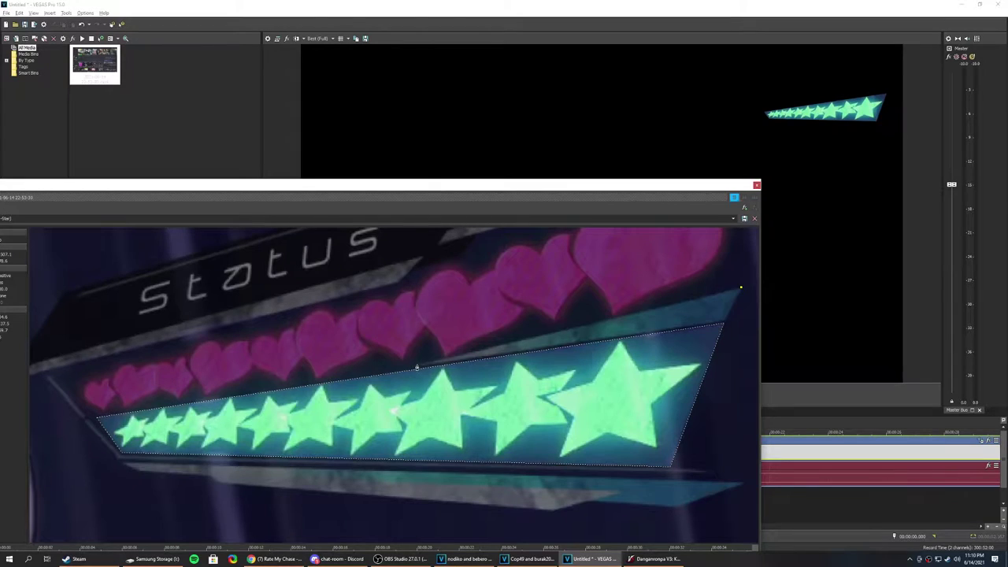
{"action": "left_click", "coordinate": [416, 366]}
{"action": "scroll", "coordinate": [727, 324], "scroll_direction": "up", "scroll_amount": 1}
{"action": "scroll", "coordinate": [741, 321], "scroll_direction": "down", "scroll_amount": 1}
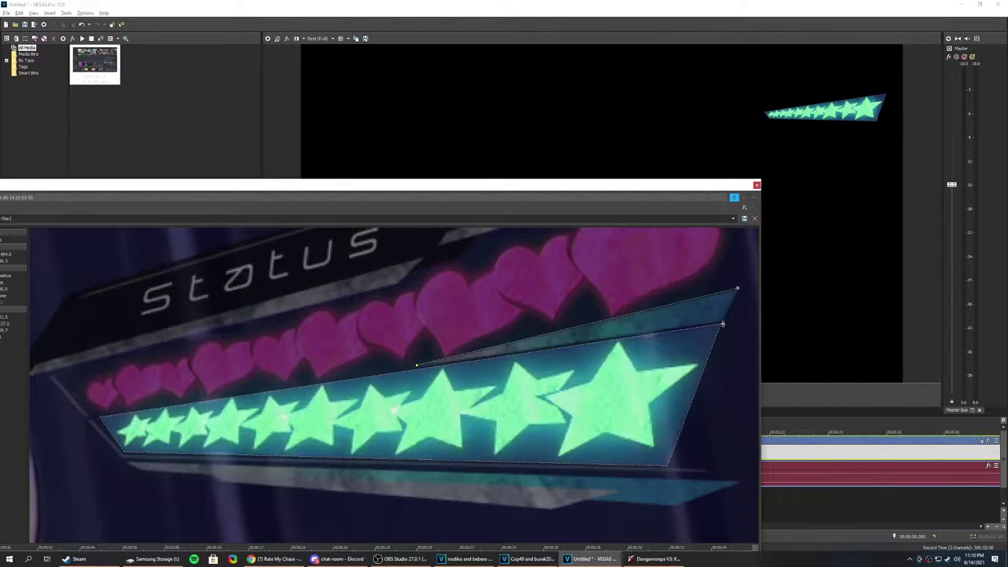
{"action": "left_click", "coordinate": [723, 324]}
{"action": "left_click", "coordinate": [739, 291]}
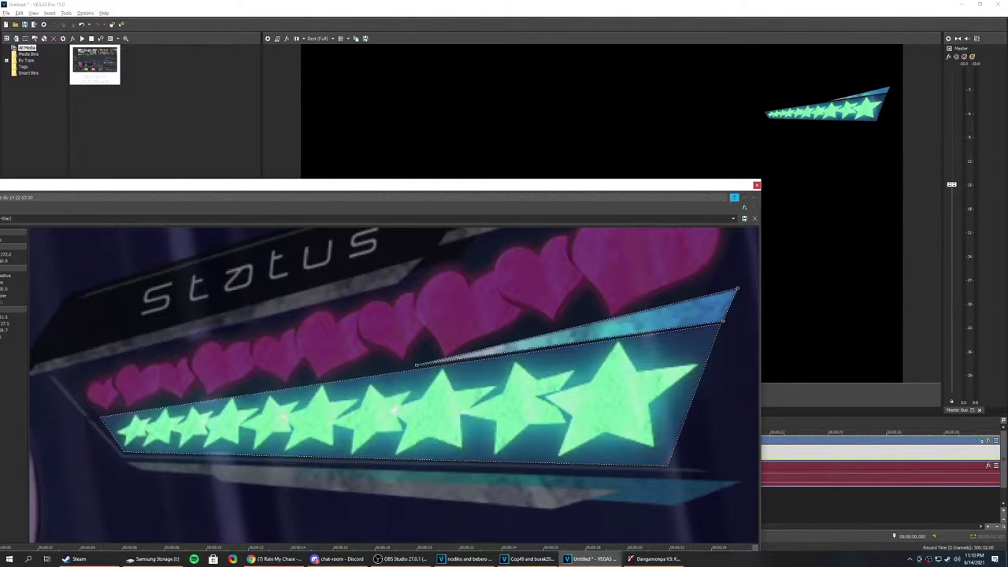
{"action": "left_click", "coordinate": [750, 185]}
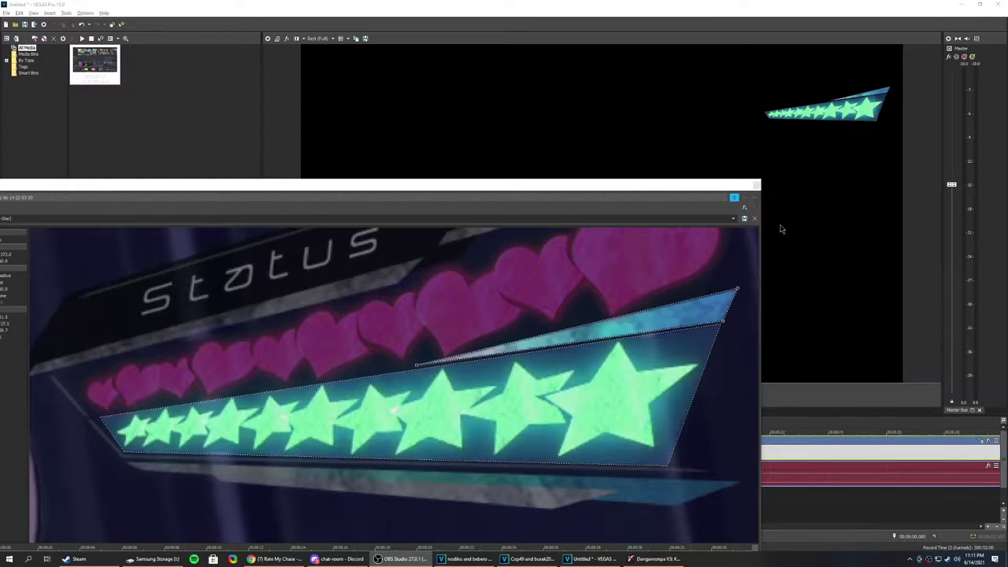
{"action": "scroll", "coordinate": [636, 430], "scroll_direction": "down", "scroll_amount": 1}
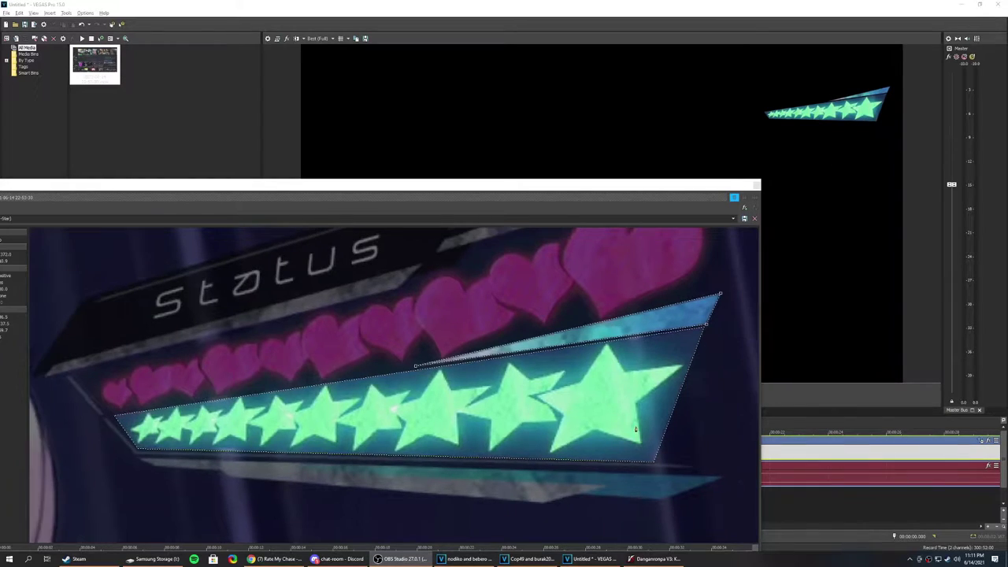
{"action": "left_click", "coordinate": [139, 460]}
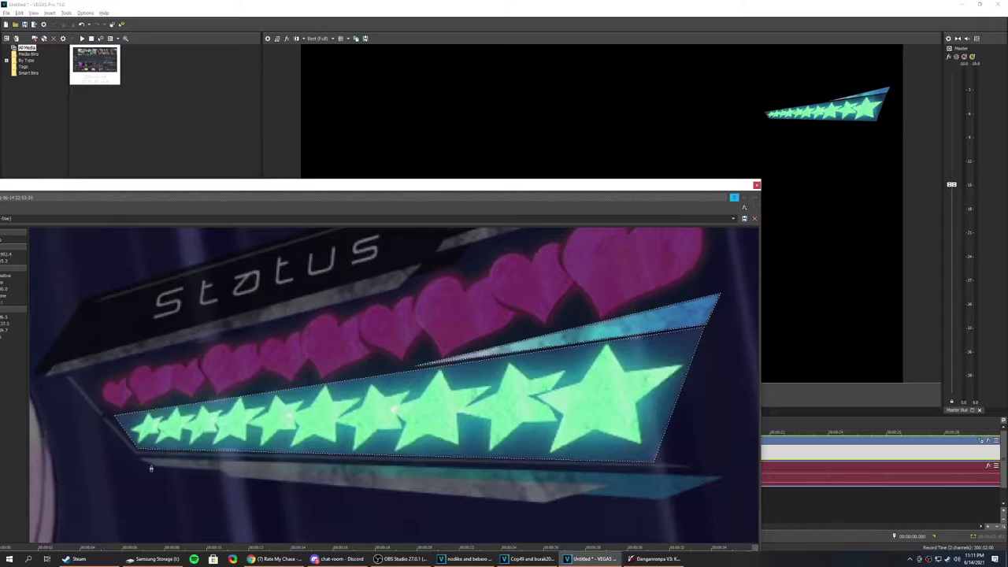
{"action": "key", "text": "Escape"}
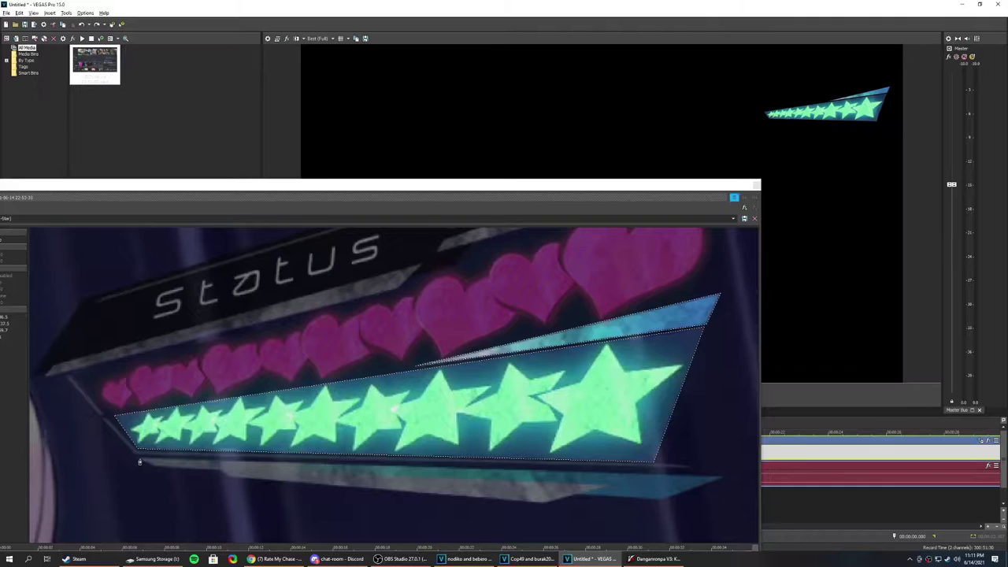
Start a mask path at the inner tip of the bar below the stars, tracing the lower edge of its grey part.
{"action": "left_click", "coordinate": [138, 460]}
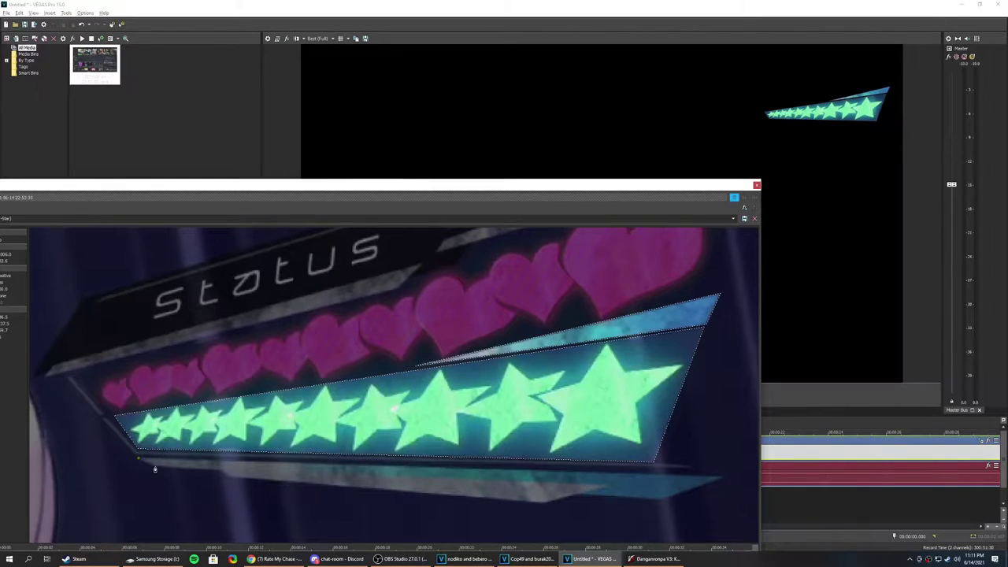
{"action": "left_click", "coordinate": [155, 468]}
{"action": "left_click", "coordinate": [221, 471]}
{"action": "left_click", "coordinate": [543, 504]}
{"action": "left_click", "coordinate": [579, 495]}
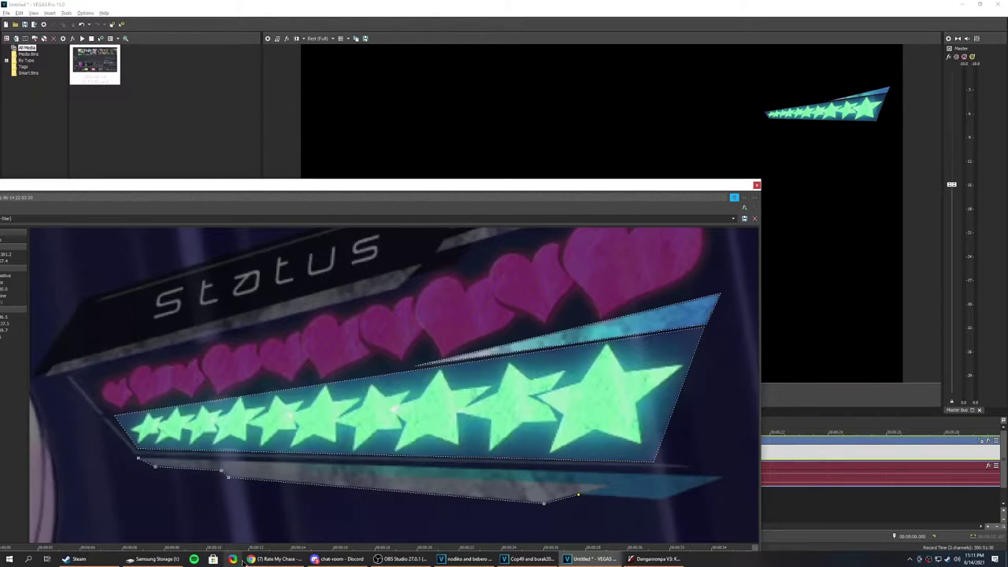
Check the Borat Gauge in the Rate My Chase video on YouTube in Chrome, and return to VEGAS Pro.
{"action": "left_click", "coordinate": [267, 560]}
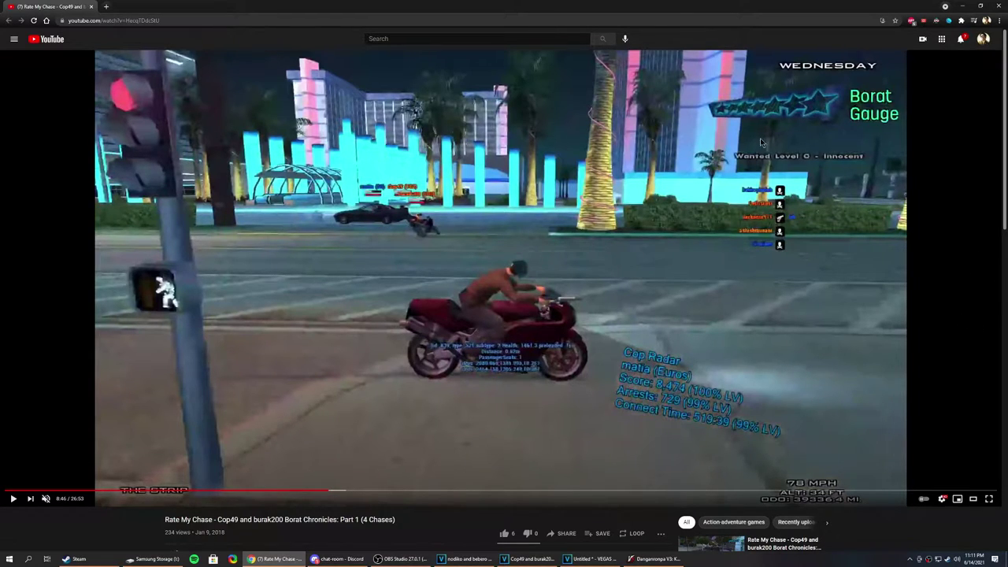
{"action": "left_click", "coordinate": [943, 498]}
{"action": "left_click", "coordinate": [573, 559]}
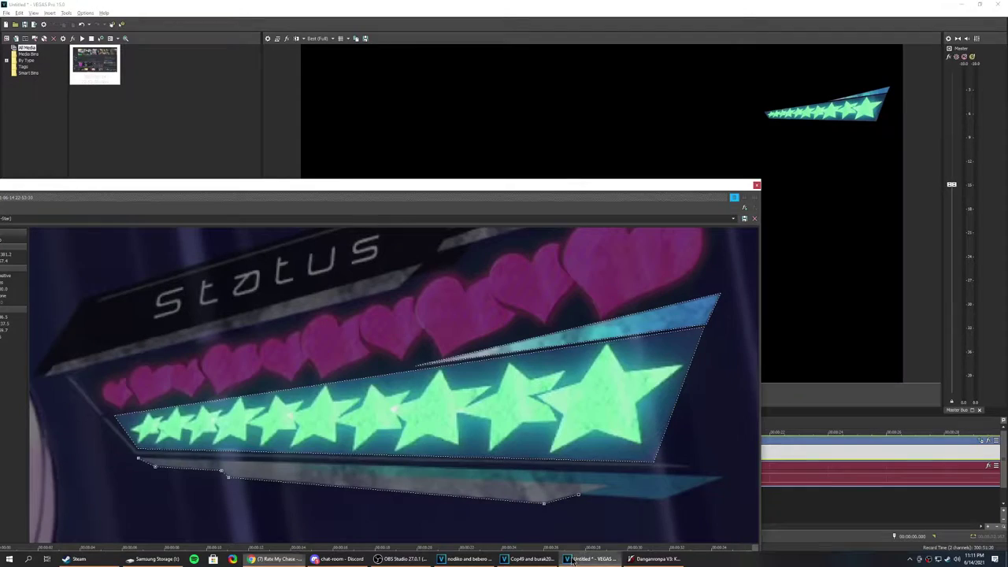
Continue the mask path around the bar's blue outer end and close it at the starting anchor.
{"action": "left_click", "coordinate": [662, 501]}
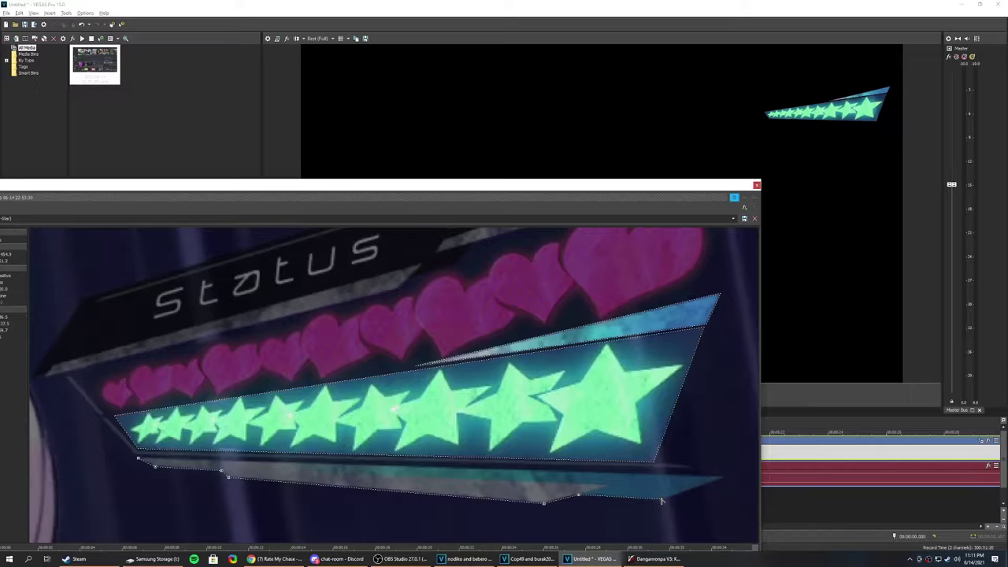
{"action": "left_click", "coordinate": [723, 478]}
{"action": "left_click", "coordinate": [138, 461]}
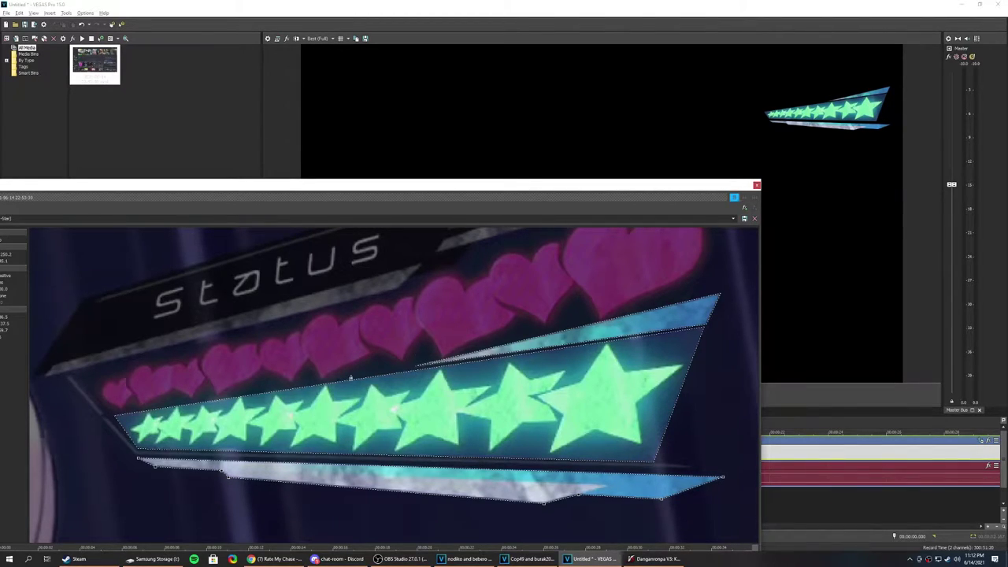
Mask the thin border line beside the smallest star and beneath the star row, undoing a misplaced anchor before closing the path.
{"action": "scroll", "coordinate": [351, 378], "scroll_direction": "up", "scroll_amount": 2}
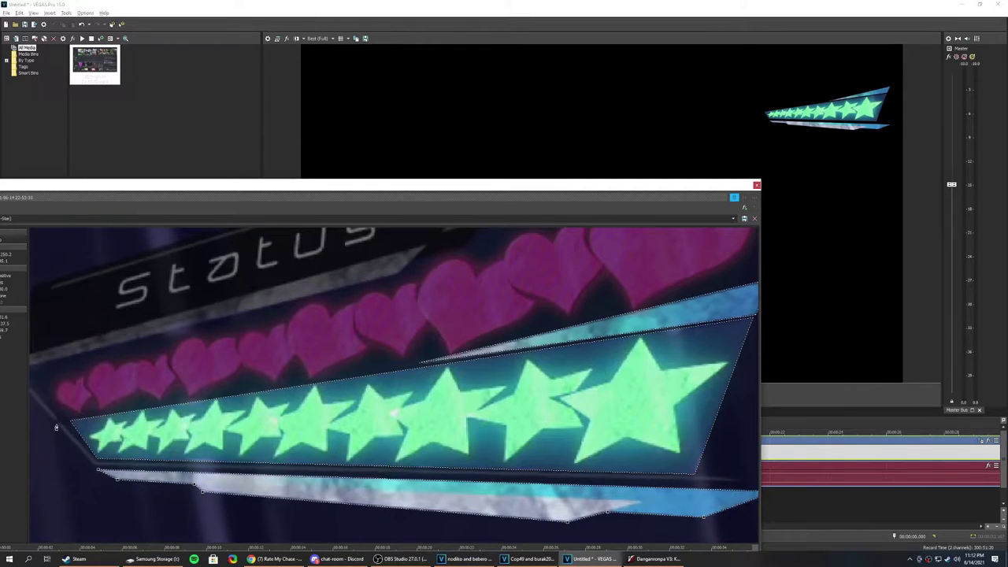
{"action": "left_click", "coordinate": [56, 425]}
{"action": "left_click", "coordinate": [736, 481]}
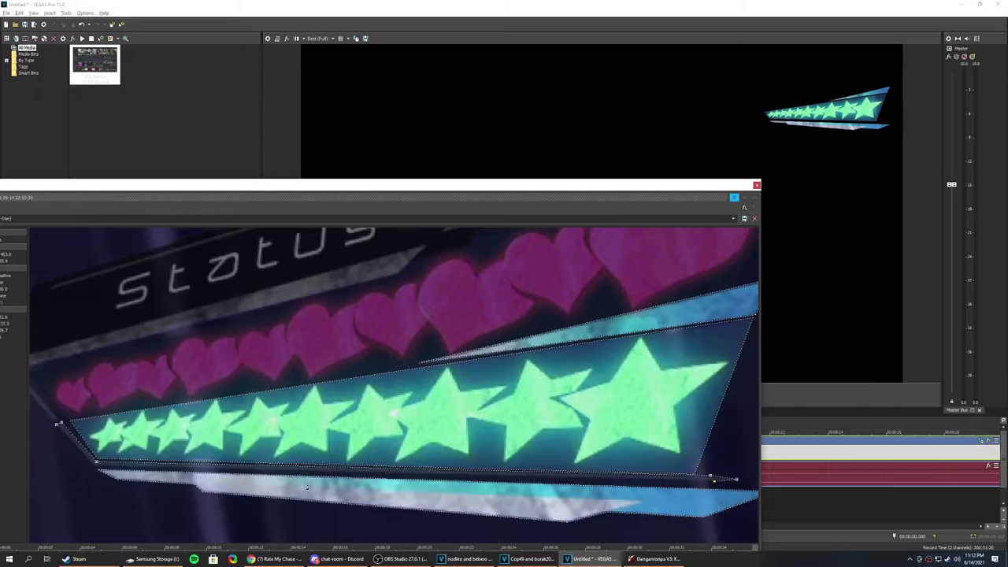
{"action": "key", "text": "ctrl+z"}
{"action": "left_click", "coordinate": [95, 468]}
{"action": "left_click", "coordinate": [58, 424]}
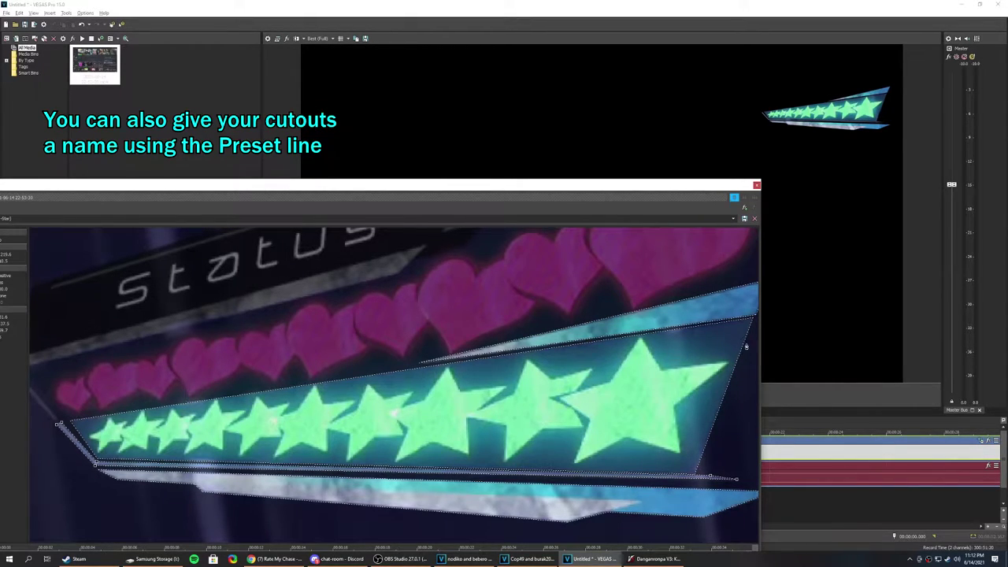
Bring the mask tools and full frame into view, and switch from anchor creation to the Normal Edit tool.
{"action": "scroll", "coordinate": [731, 351], "scroll_direction": "down", "scroll_amount": 3}
{"action": "scroll", "coordinate": [679, 359], "scroll_direction": "down", "scroll_amount": 5}
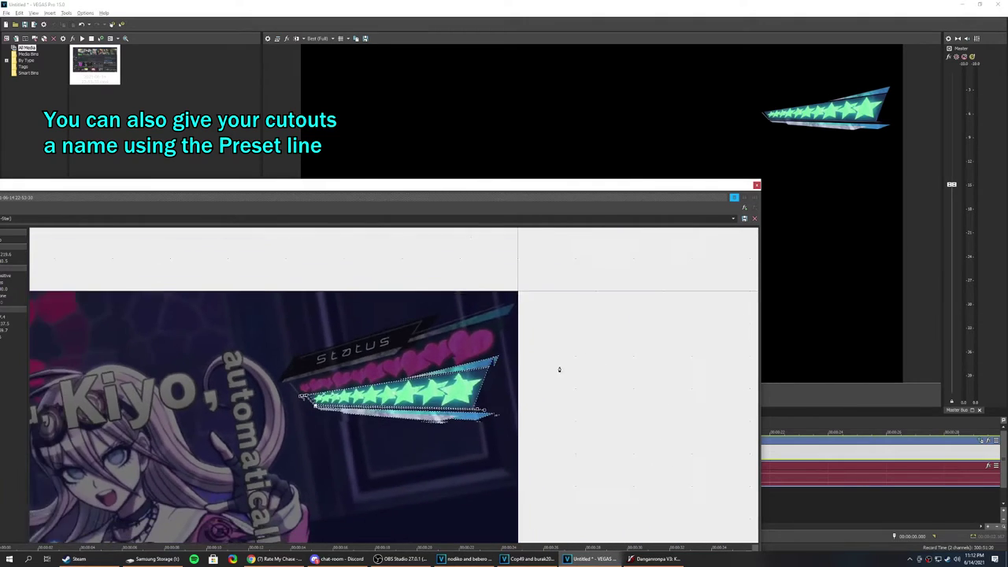
{"action": "left_click_drag", "start_coordinate": [255, 187], "coordinate": [389, 166]}
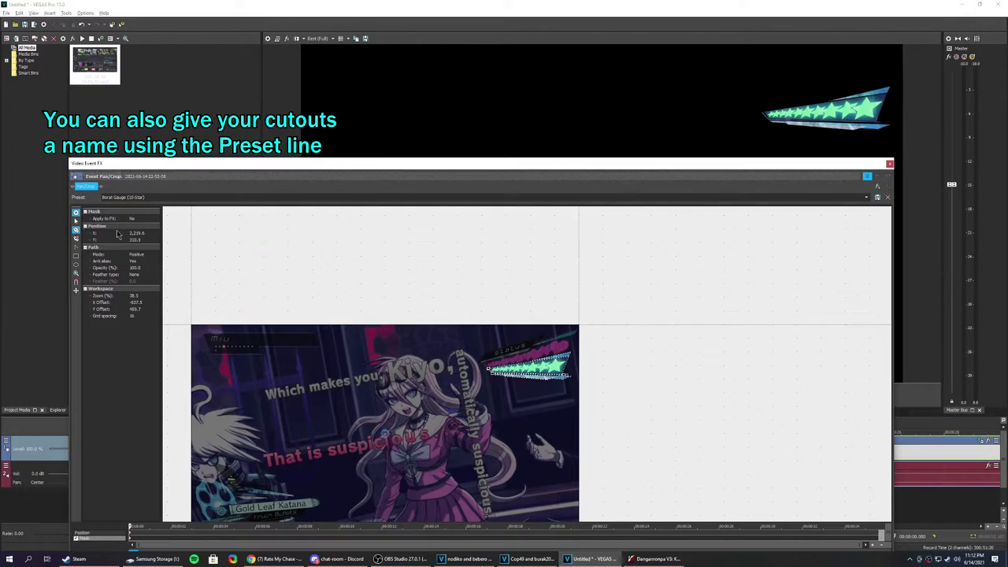
{"action": "left_click", "coordinate": [76, 222]}
{"action": "left_click", "coordinate": [492, 231]}
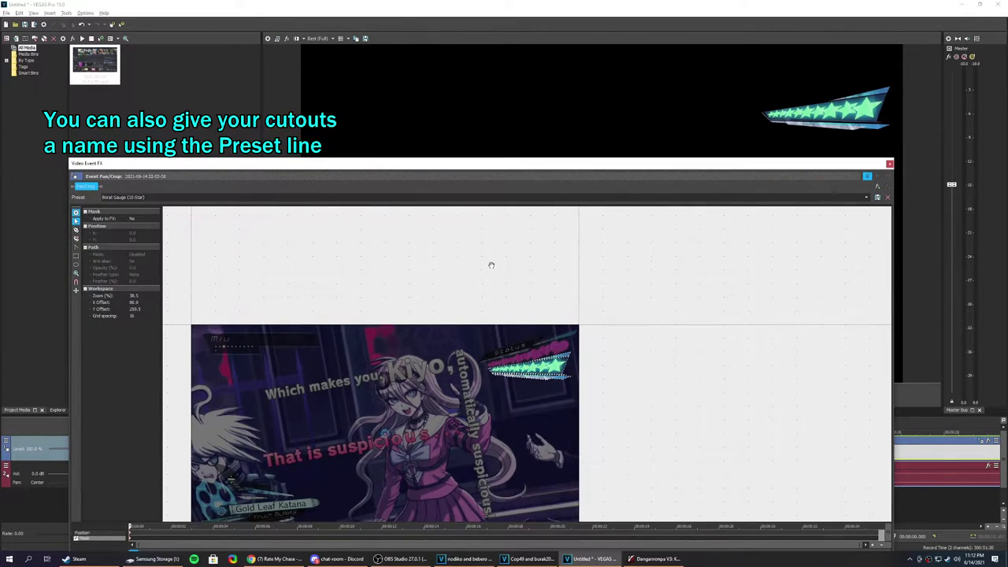
{"action": "scroll", "coordinate": [497, 276], "scroll_direction": "up", "scroll_amount": 3}
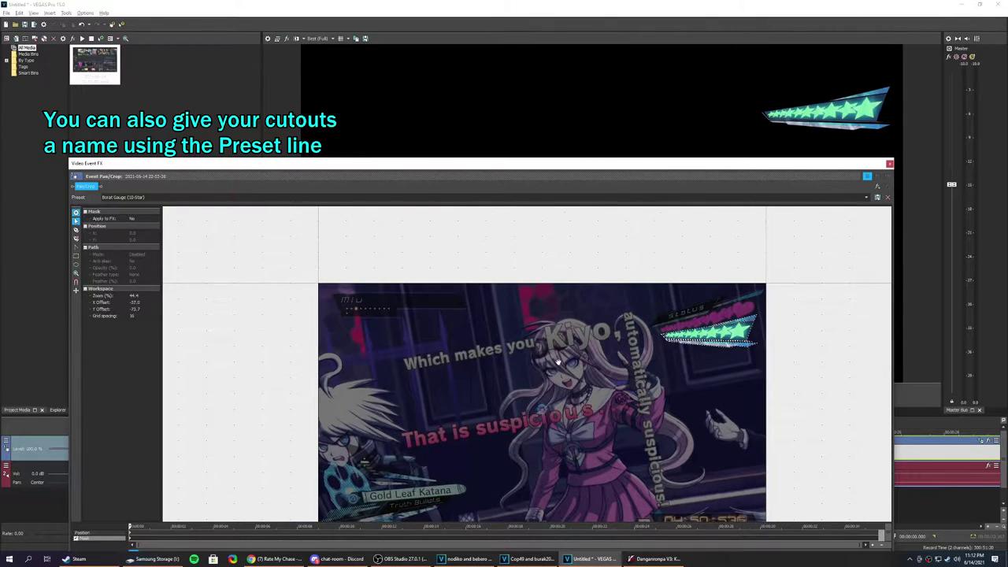
Switch to the Chronicles Lost Chases project and enlarge its video preview area.
{"action": "scroll", "coordinate": [553, 333], "scroll_direction": "down", "scroll_amount": 1}
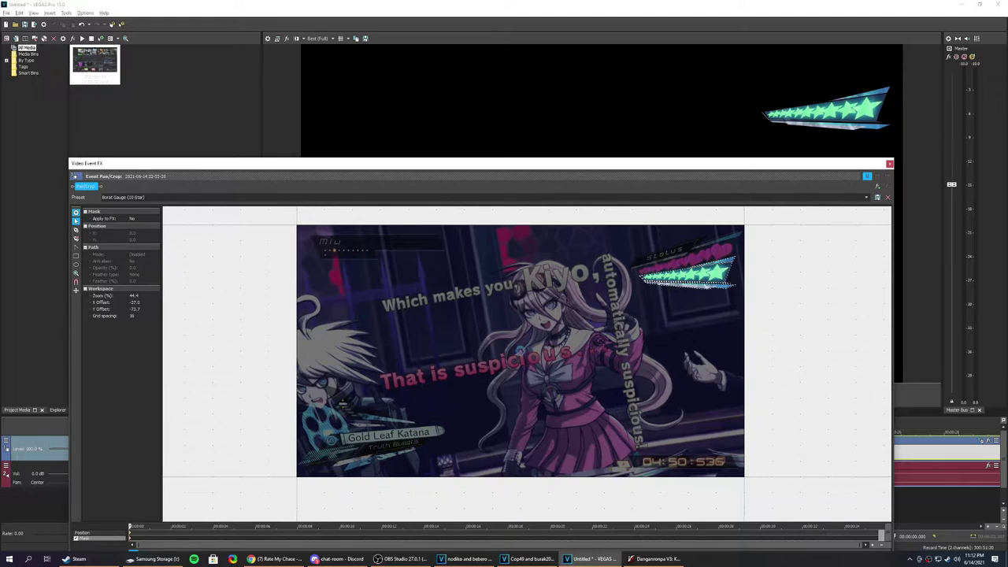
{"action": "key", "text": "alt+Tab"}
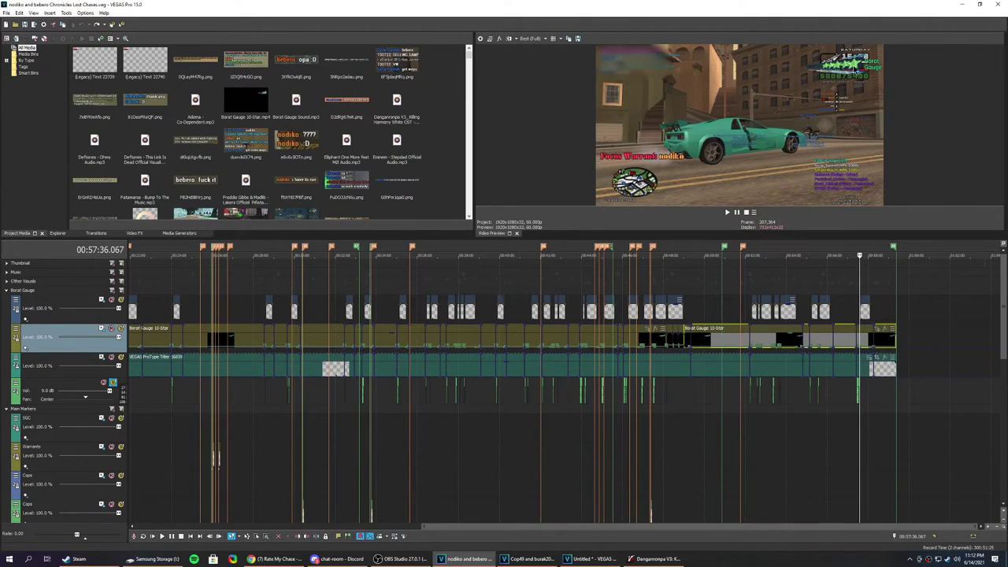
{"action": "left_click_drag", "start_coordinate": [823, 238], "coordinate": [836, 397]}
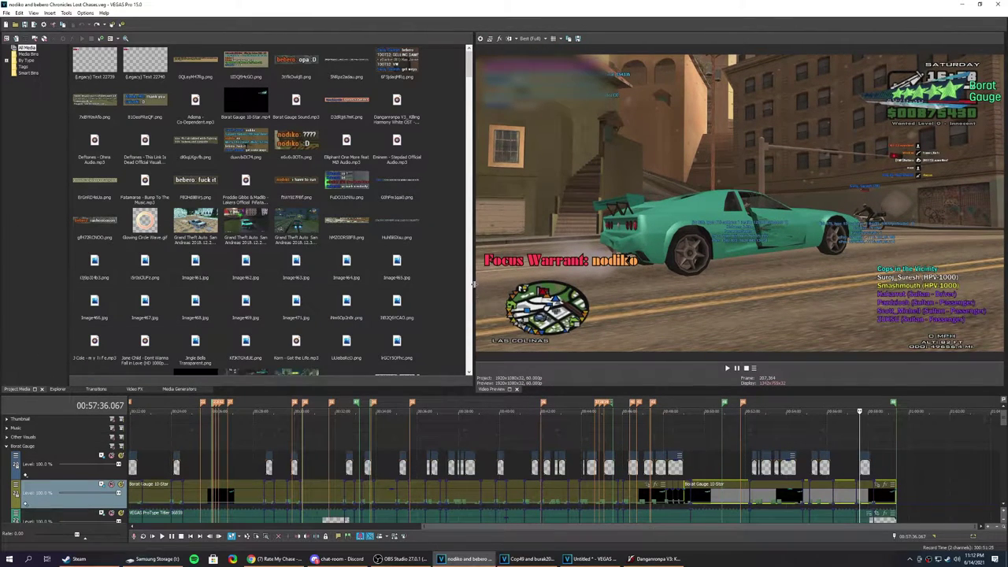
{"action": "left_click_drag", "start_coordinate": [476, 288], "coordinate": [195, 269]}
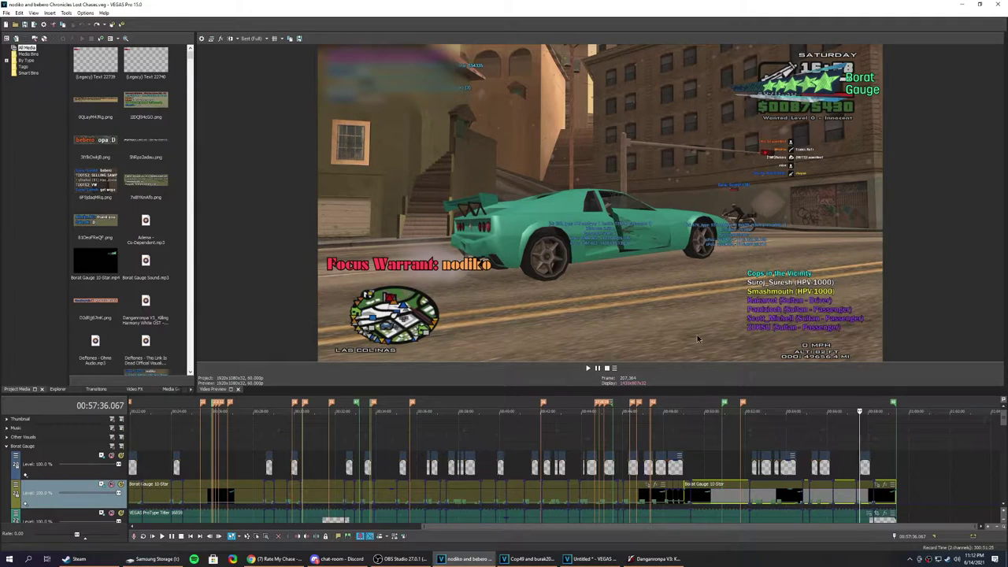
Return to the untitled project and close the Event Pan/Crop window of the masked gauge clip.
{"action": "left_click", "coordinate": [574, 559]}
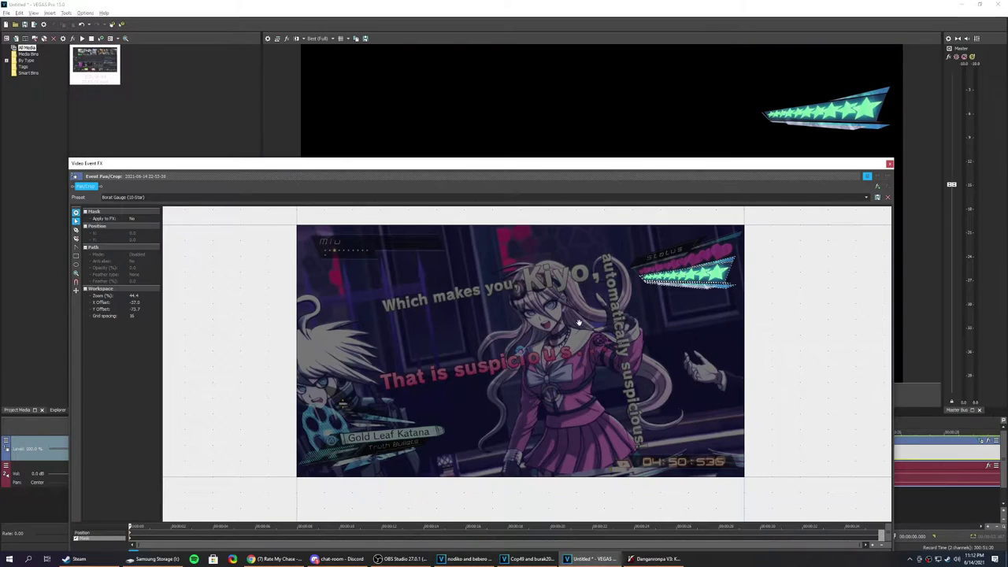
{"action": "left_click", "coordinate": [466, 559]}
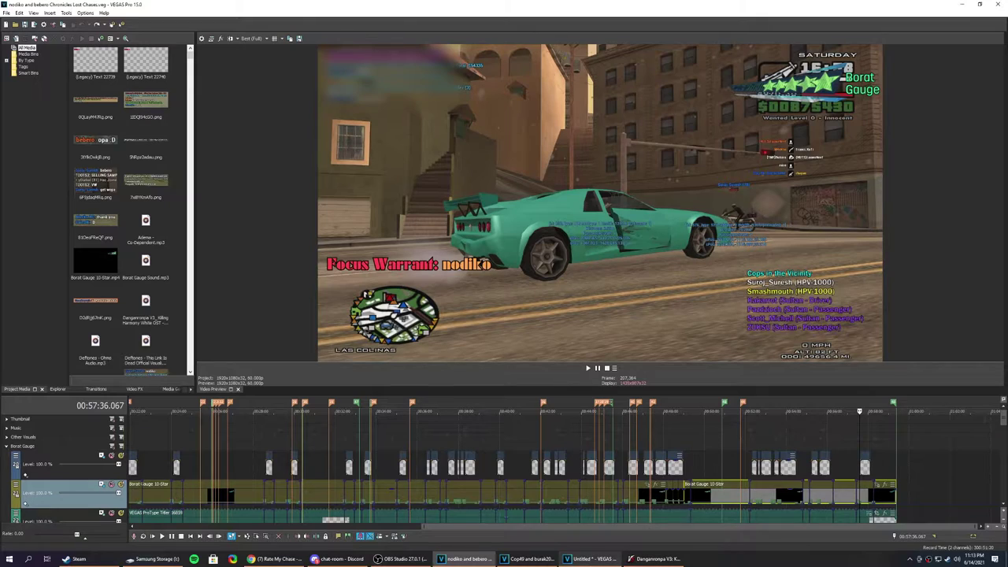
{"action": "mouse_move", "coordinate": [590, 558]}
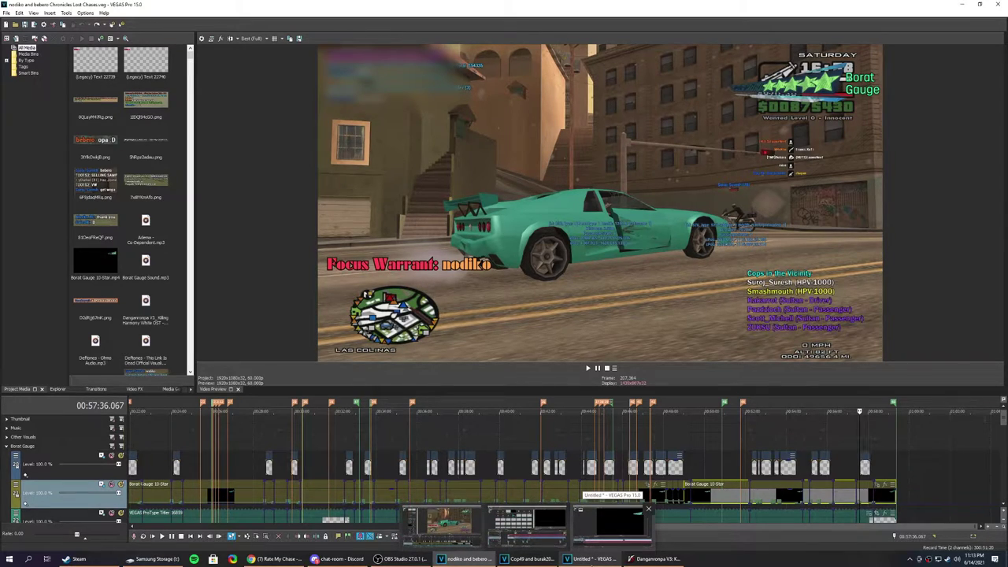
{"action": "left_click", "coordinate": [593, 561]}
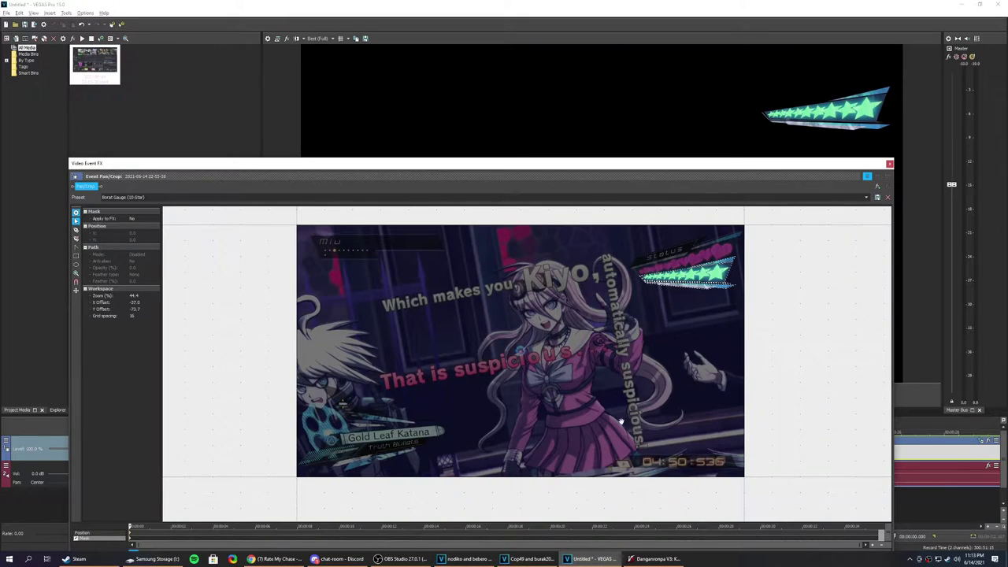
{"action": "left_click", "coordinate": [890, 165]}
Reopen Event Pan/Crop for the gauge clip at 00:00:31.600 to view its masked-out source background, and close it.
{"action": "scroll", "coordinate": [417, 453], "scroll_direction": "down", "scroll_amount": 4}
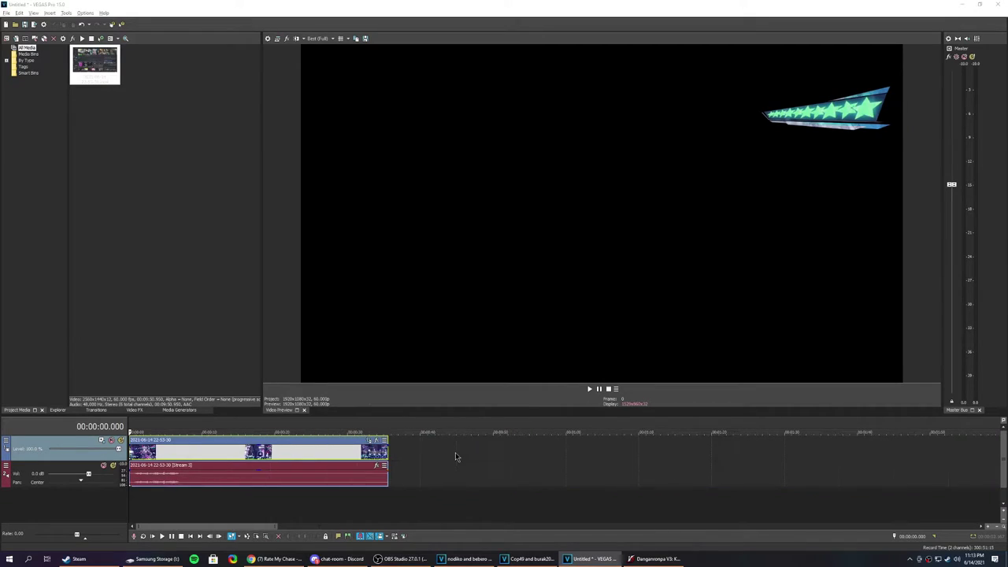
{"action": "scroll", "coordinate": [456, 452], "scroll_direction": "up", "scroll_amount": 1}
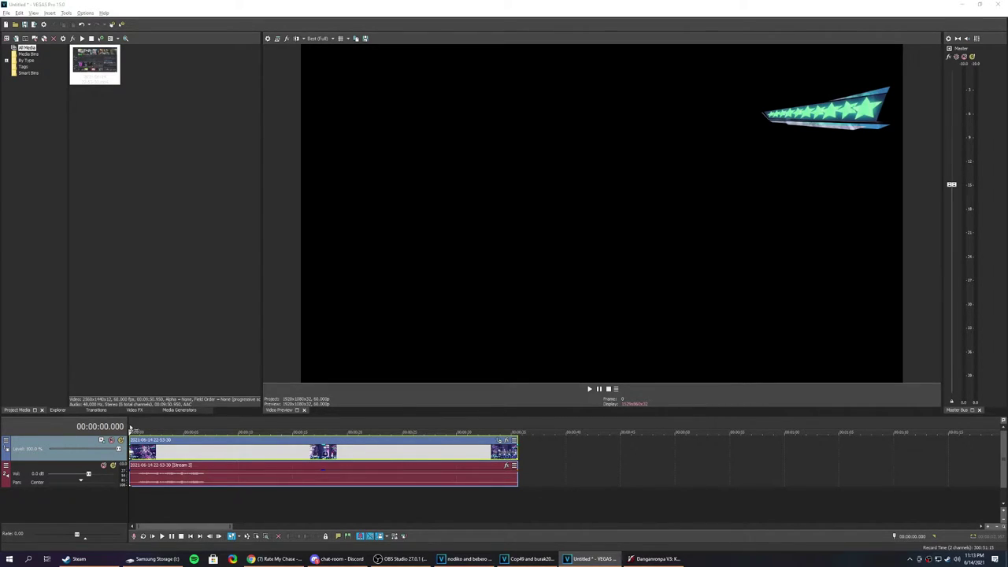
{"action": "scroll", "coordinate": [266, 457], "scroll_direction": "down", "scroll_amount": 2}
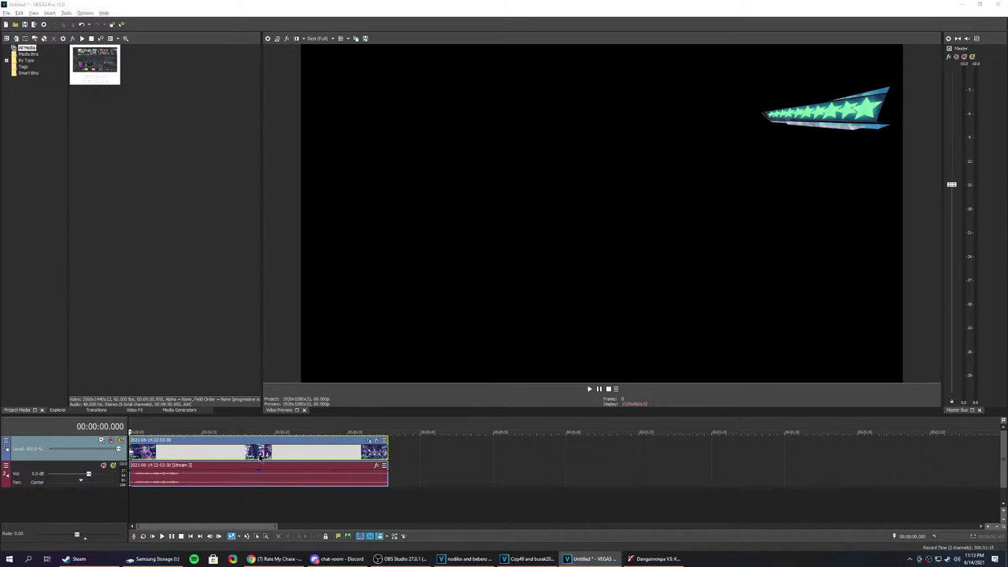
{"action": "scroll", "coordinate": [264, 455], "scroll_direction": "up", "scroll_amount": 4}
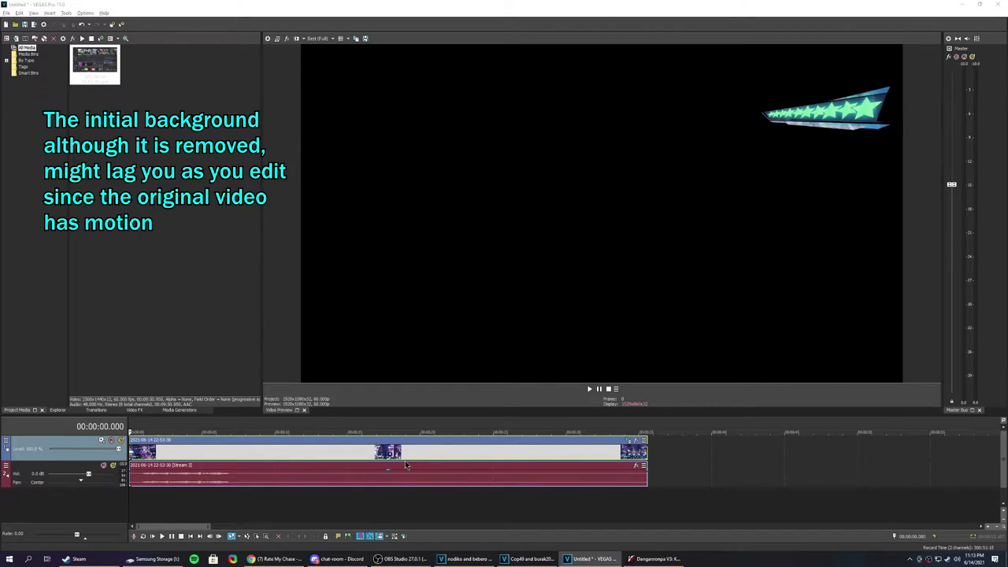
{"action": "left_click", "coordinate": [589, 457]}
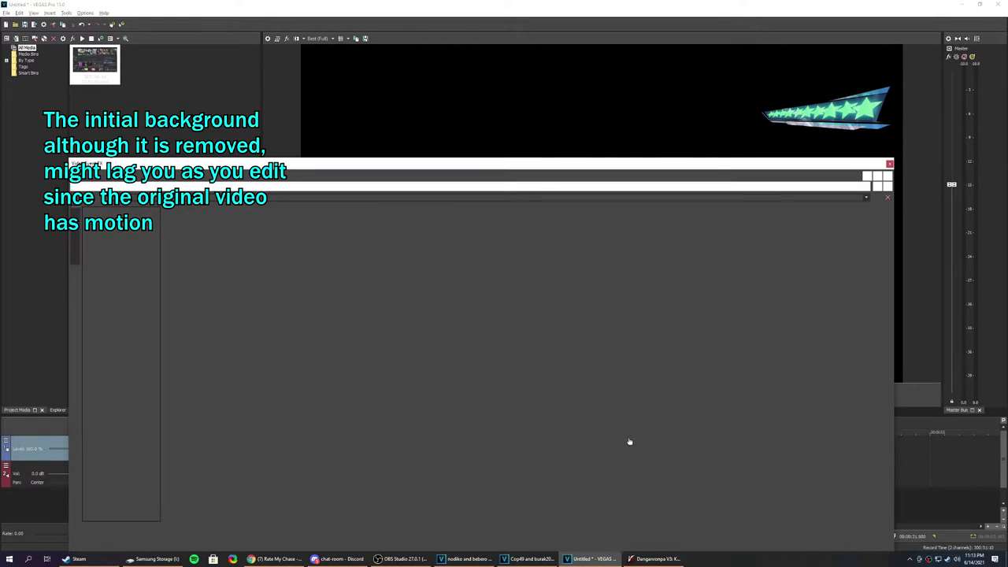
{"action": "left_click", "coordinate": [629, 441]}
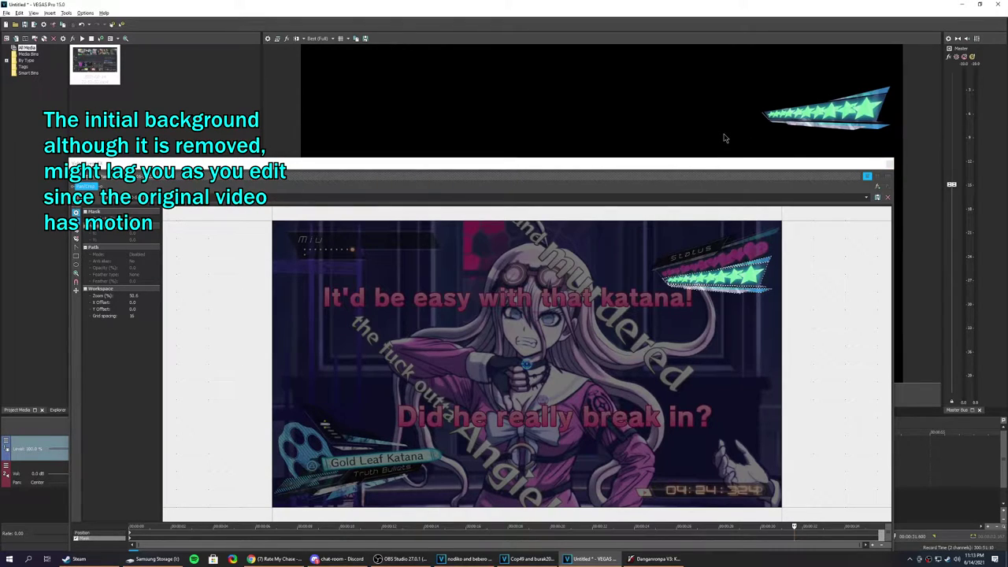
{"action": "left_click", "coordinate": [888, 165]}
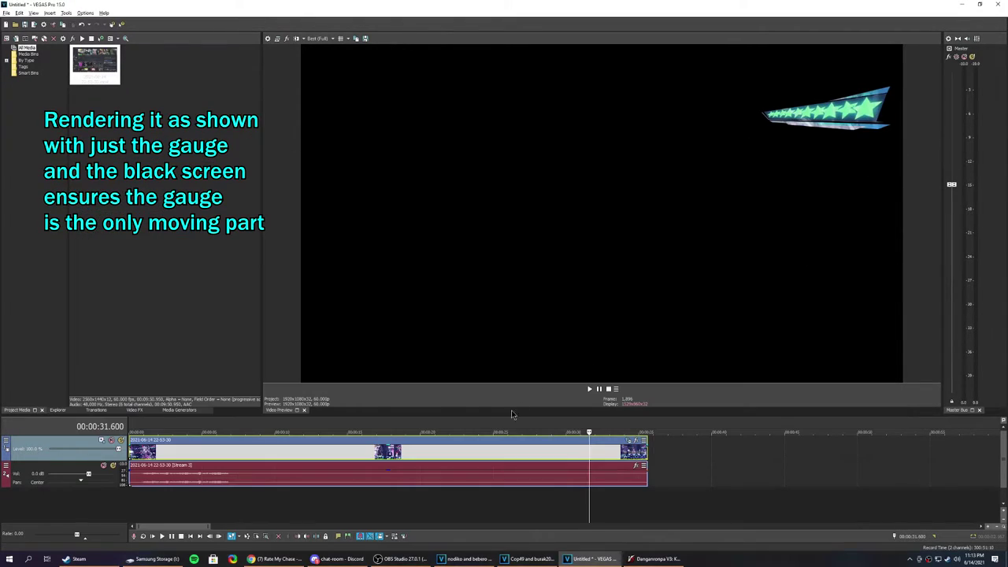
Check the masked gauge in the preview at several points along the clip and return to its start.
{"action": "left_click", "coordinate": [564, 457]}
{"action": "left_click", "coordinate": [417, 456]}
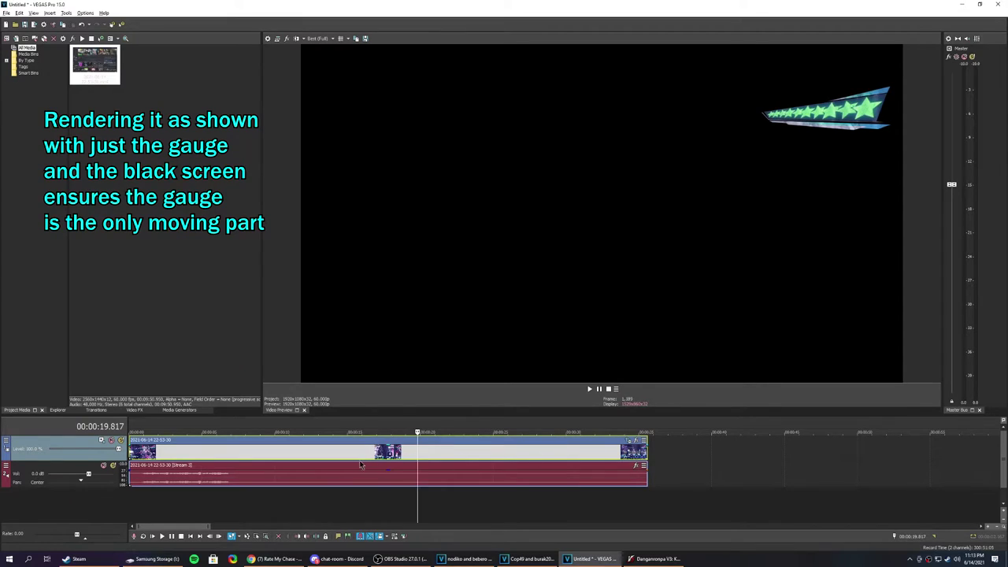
{"action": "left_click", "coordinate": [334, 459]}
{"action": "left_click", "coordinate": [282, 459]}
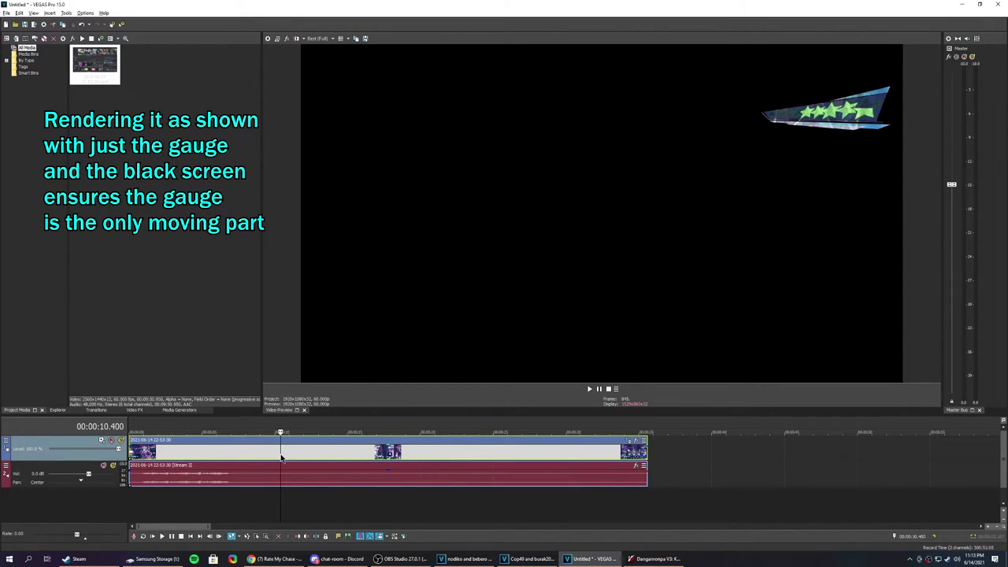
{"action": "left_click", "coordinate": [329, 457]}
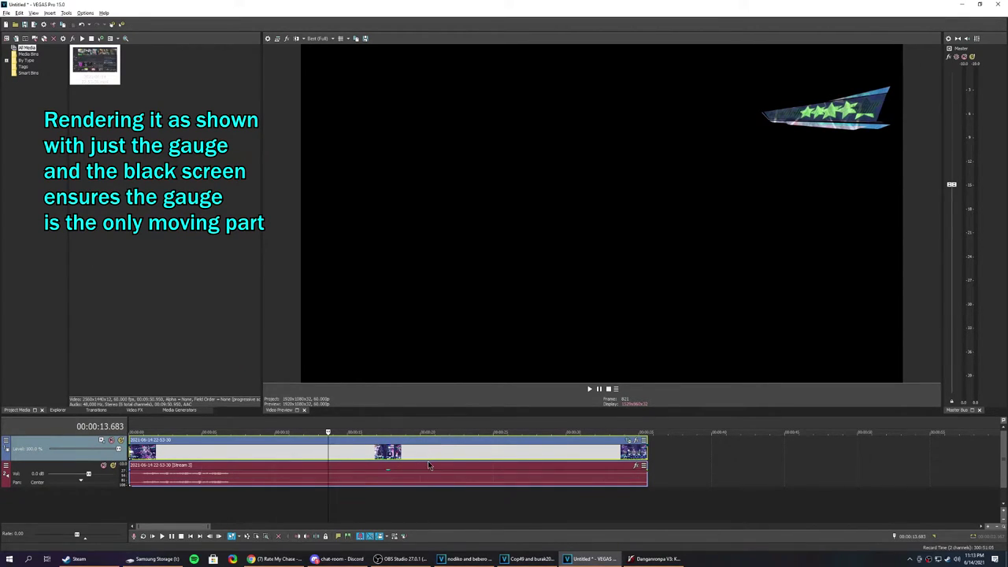
{"action": "left_click", "coordinate": [485, 457]}
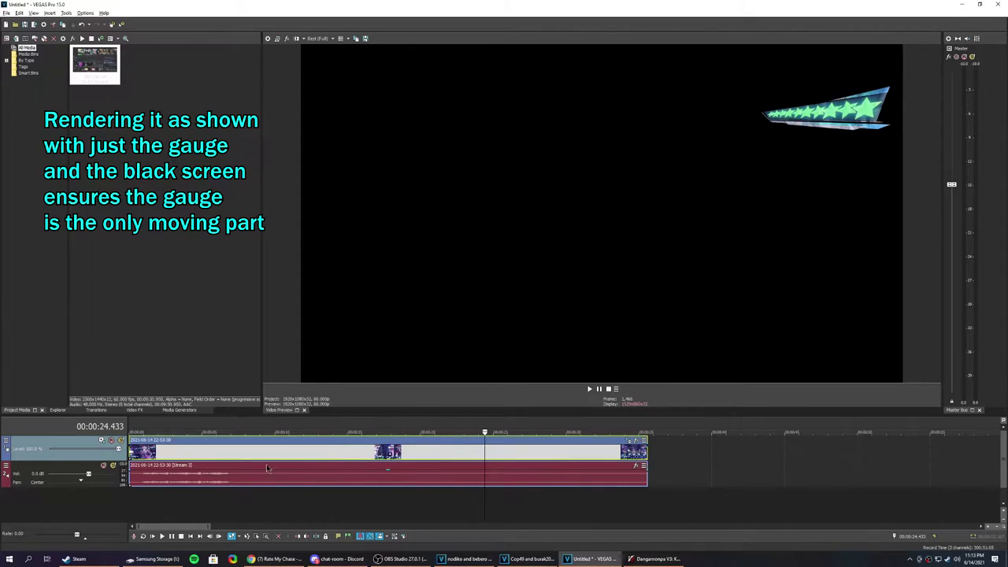
{"action": "left_click", "coordinate": [130, 459]}
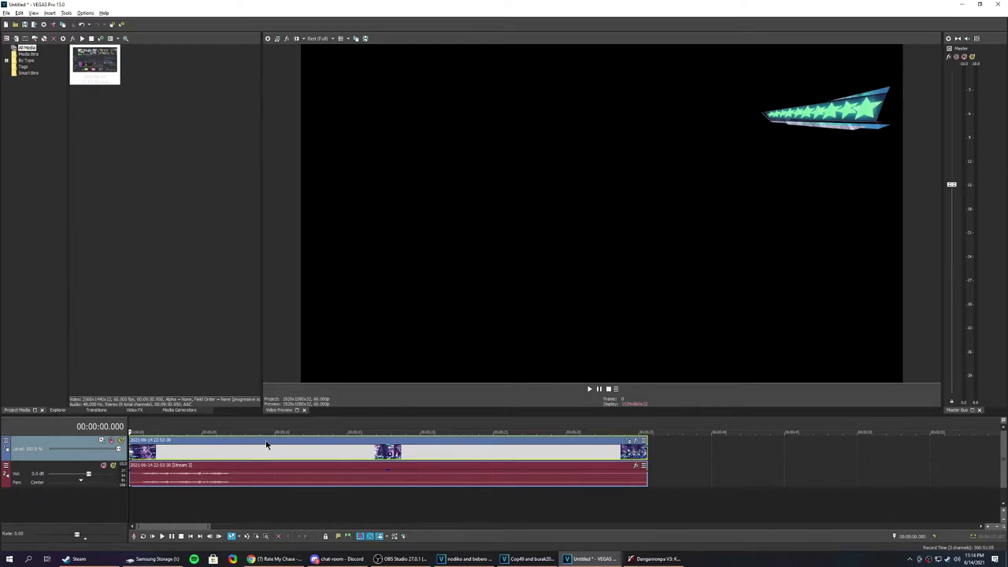
Play the recording's audio from 00:00:00.733 and stop the playback.
{"action": "left_click", "coordinate": [141, 482]}
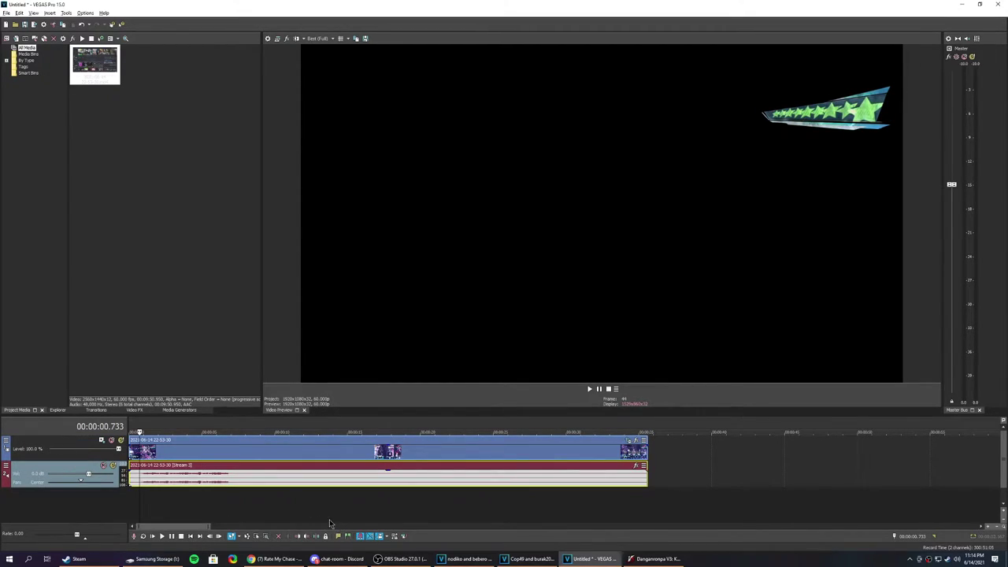
{"action": "key", "text": "space"}
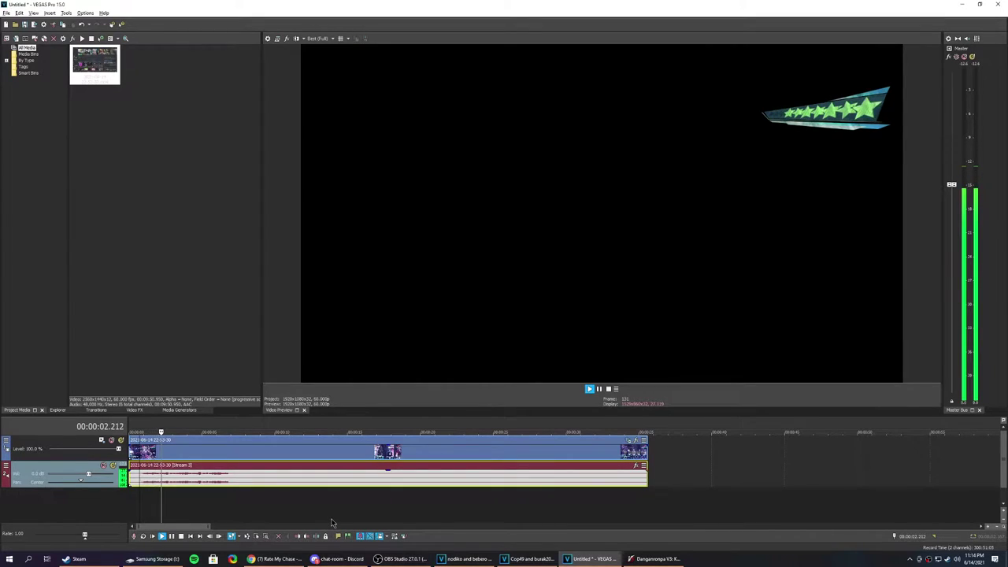
{"action": "key", "text": "space"}
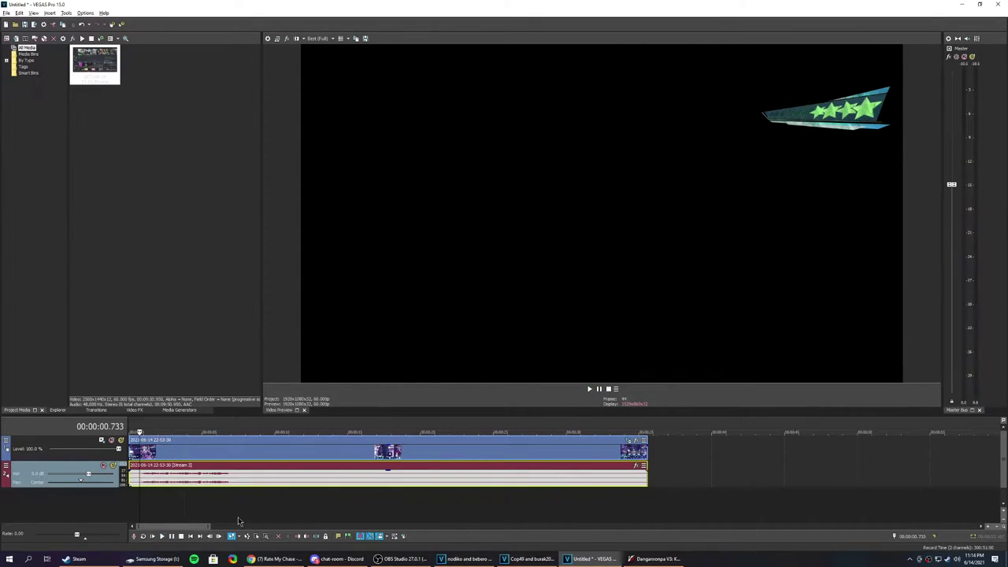
Switch to the Chronicles Lost Chases project and open the system Volume Mixer.
{"action": "left_click", "coordinate": [467, 559]}
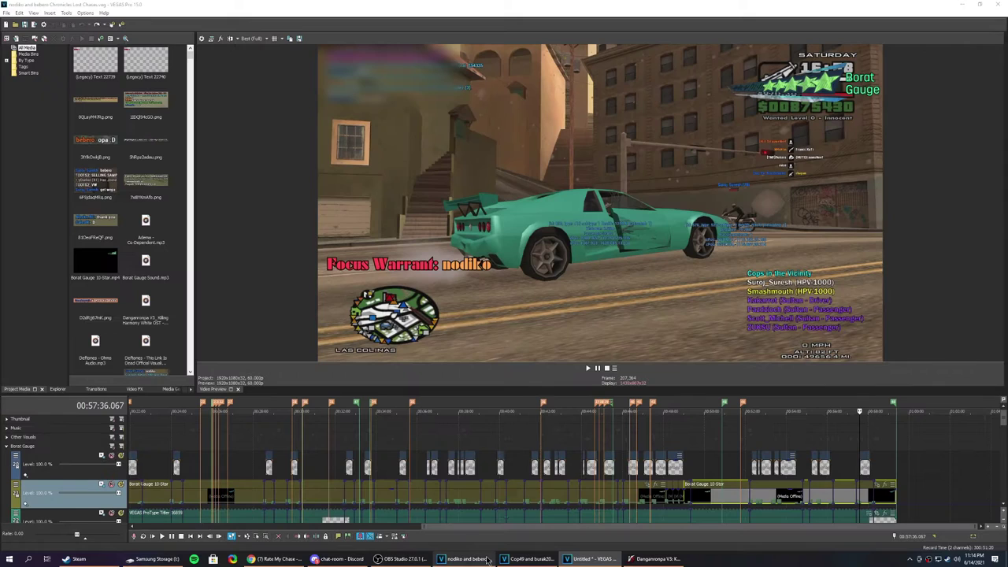
{"action": "scroll", "coordinate": [679, 475], "scroll_direction": "down", "scroll_amount": 1}
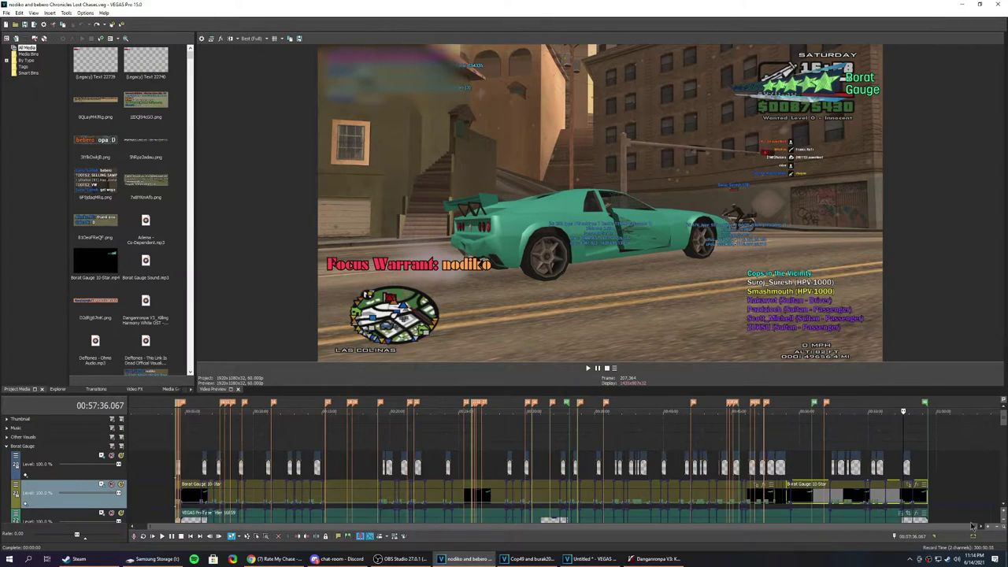
{"action": "scroll", "coordinate": [916, 496], "scroll_direction": "up", "scroll_amount": 2}
{"action": "right_click", "coordinate": [958, 559]}
{"action": "left_click", "coordinate": [968, 528]}
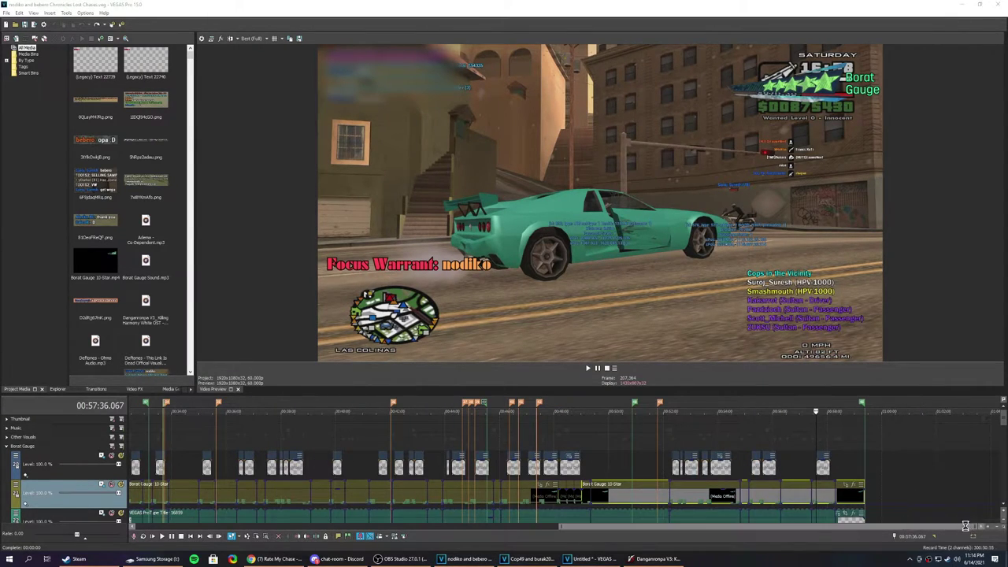
{"action": "left_click", "coordinate": [933, 530]}
{"action": "left_click", "coordinate": [848, 343]}
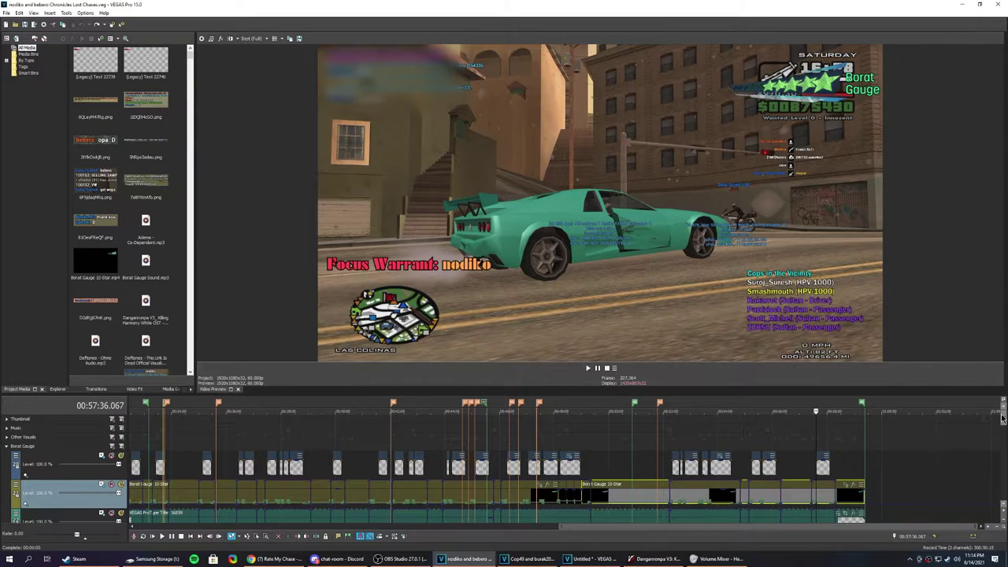
Locate the Borat Gauge Sound event at 00:46:55.467, play it from its start and stop.
{"action": "mouse_move", "coordinate": [1004, 420]}
{"action": "left_mouse_down"}
{"action": "mouse_move", "coordinate": [1005, 437]}
{"action": "mouse_move", "coordinate": [1005, 427]}
{"action": "left_mouse_up"}
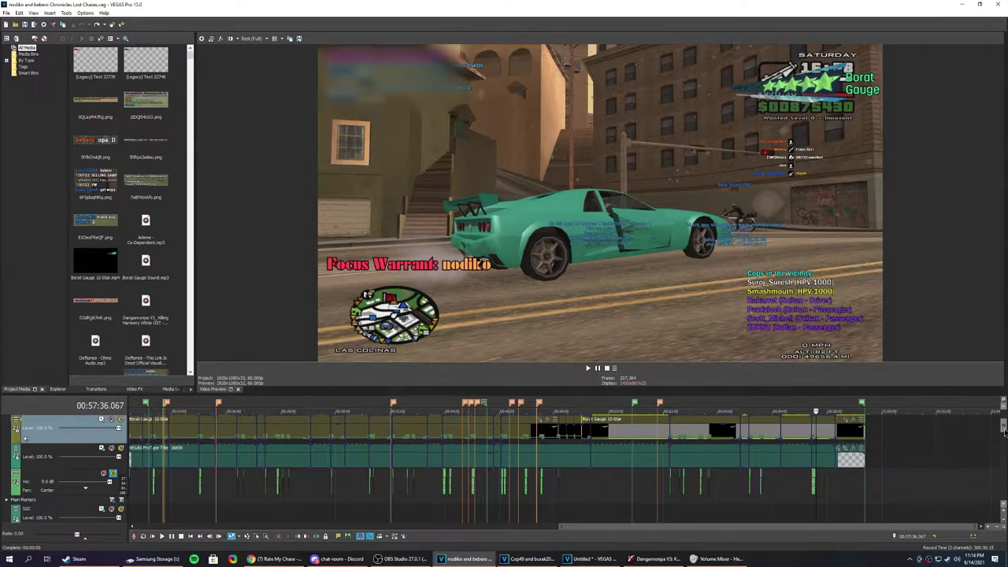
{"action": "left_click", "coordinate": [526, 486]}
{"action": "scroll", "coordinate": [542, 502], "scroll_direction": "up", "scroll_amount": 4}
{"action": "scroll", "coordinate": [542, 502], "scroll_direction": "up", "scroll_amount": 3}
{"action": "left_click", "coordinate": [465, 493]}
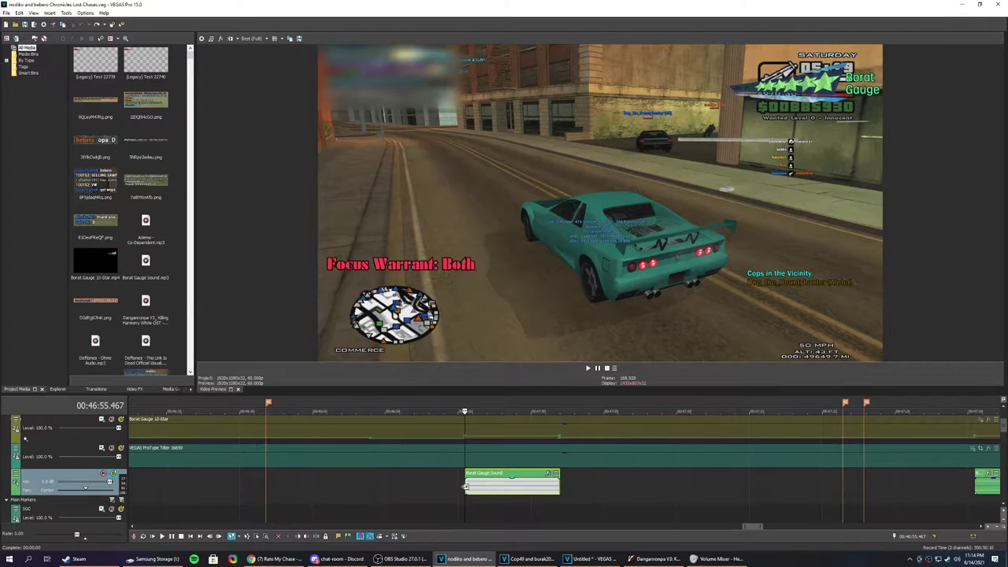
{"action": "key", "text": "space"}
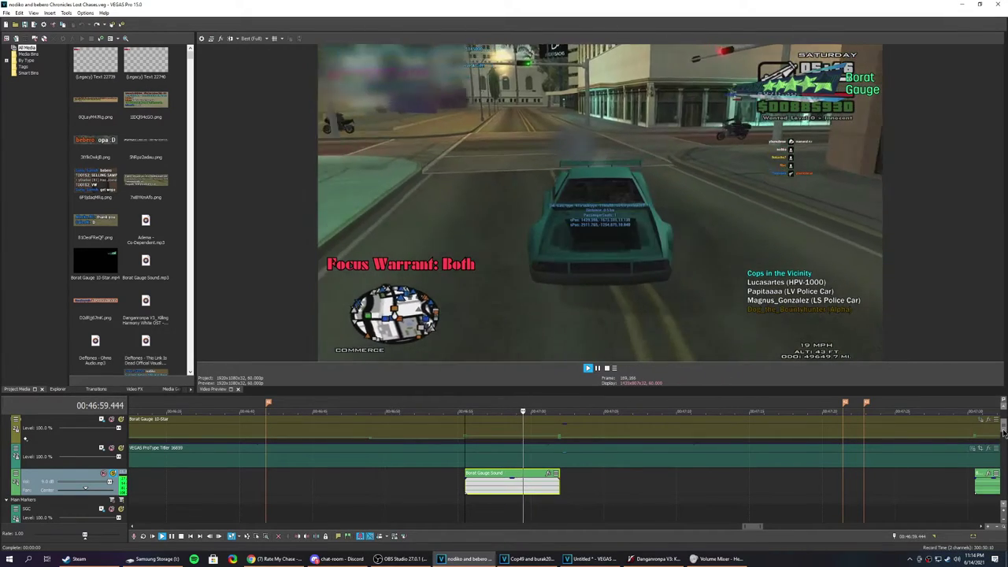
{"action": "key", "text": "space"}
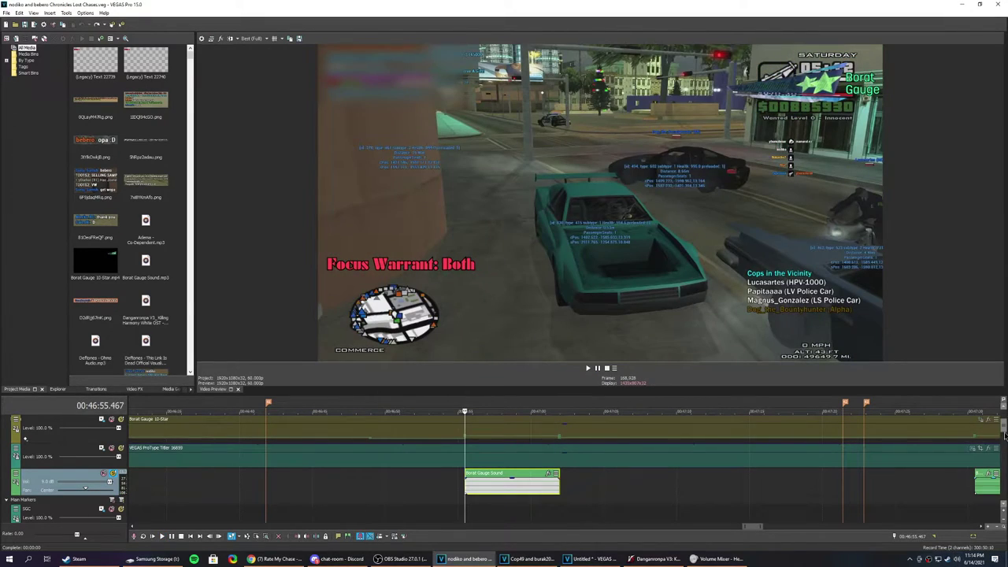
Turn off solo on the Track 28 audio, the Music Track and the Game Audio track.
{"action": "left_click_drag", "start_coordinate": [1002, 435], "coordinate": [1002, 498]}
{"action": "scroll", "coordinate": [1002, 499], "scroll_direction": "up", "scroll_amount": 3}
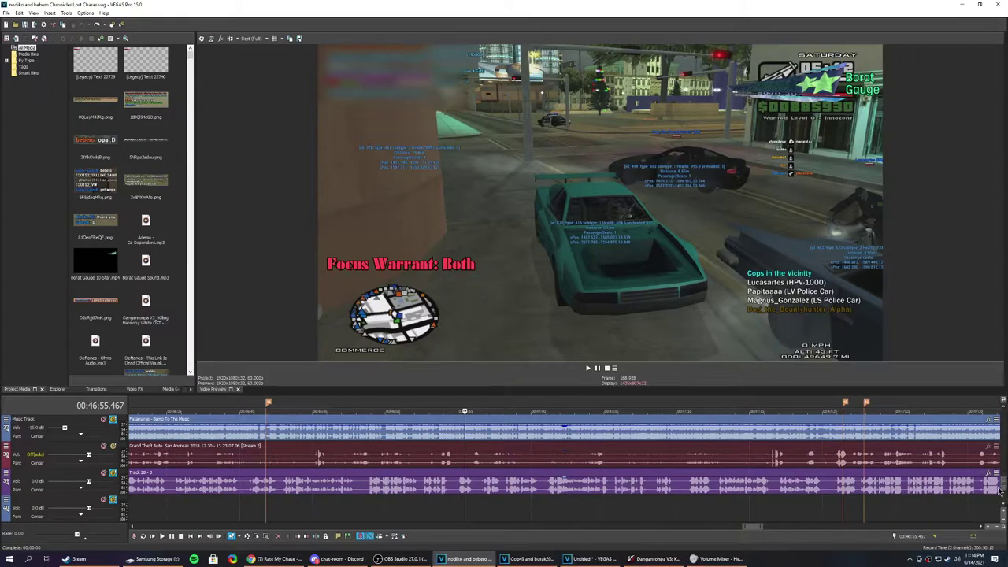
{"action": "left_click", "coordinate": [113, 473]}
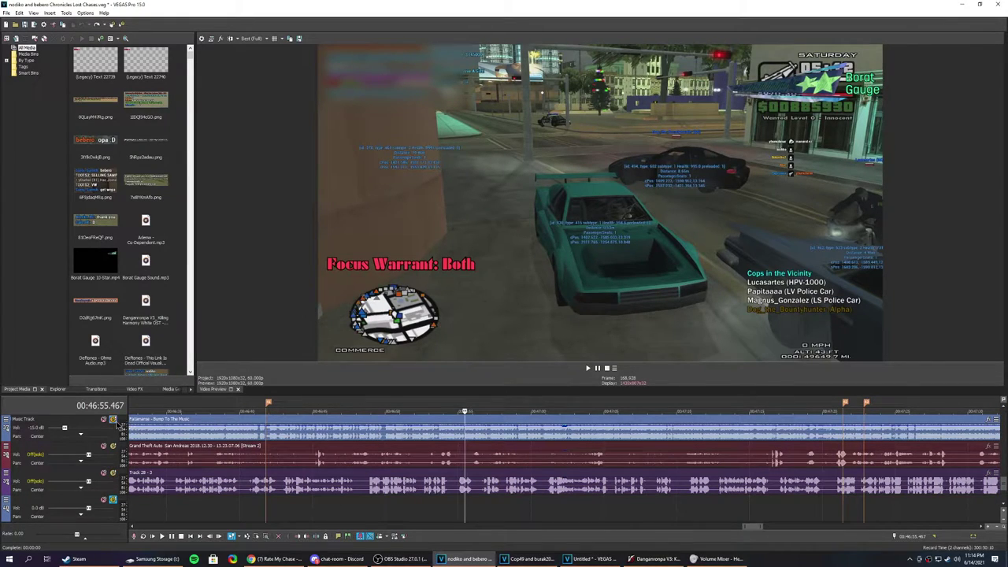
{"action": "left_click", "coordinate": [114, 420]}
{"action": "scroll", "coordinate": [1006, 423], "scroll_direction": "up", "scroll_amount": 1}
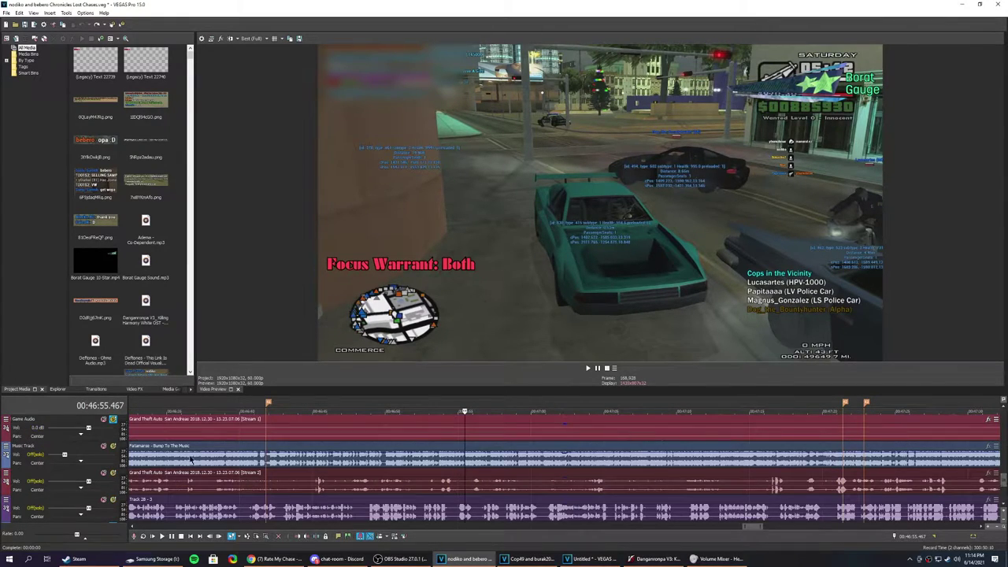
{"action": "left_click", "coordinate": [112, 419]}
Bring up the system Volume Mixer and play the Borat Gauge Sound event from 00:46:55.467 before stopping playback.
{"action": "left_click_drag", "start_coordinate": [1004, 481], "coordinate": [1006, 430]}
{"action": "right_click", "coordinate": [956, 557]}
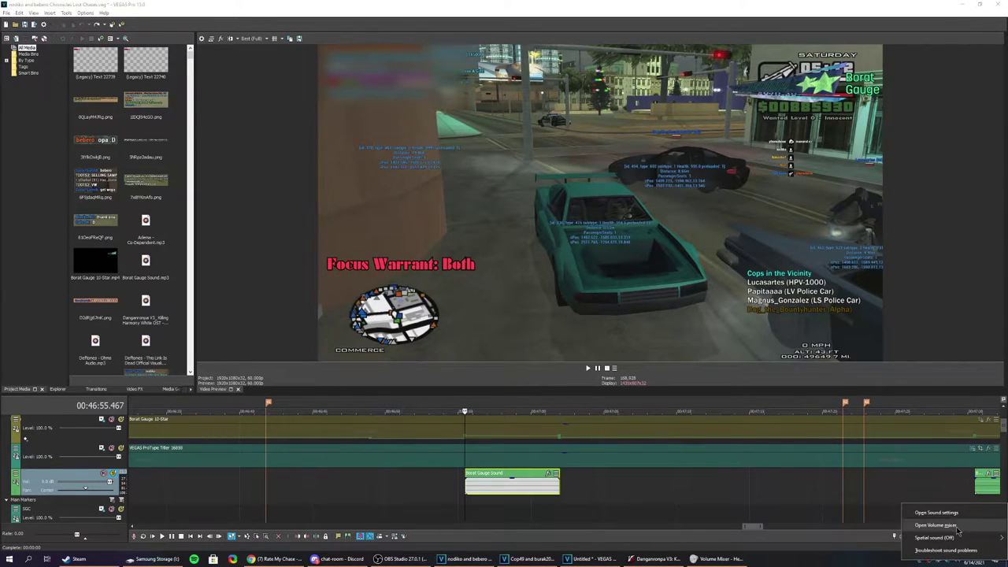
{"action": "left_click", "coordinate": [958, 528]}
{"action": "left_click", "coordinate": [661, 289]}
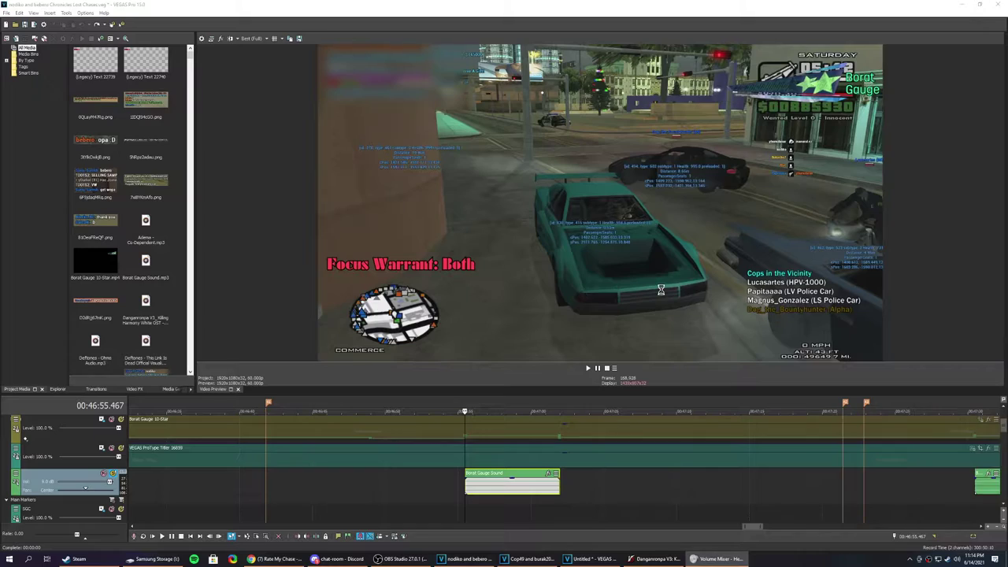
{"action": "key", "text": "space"}
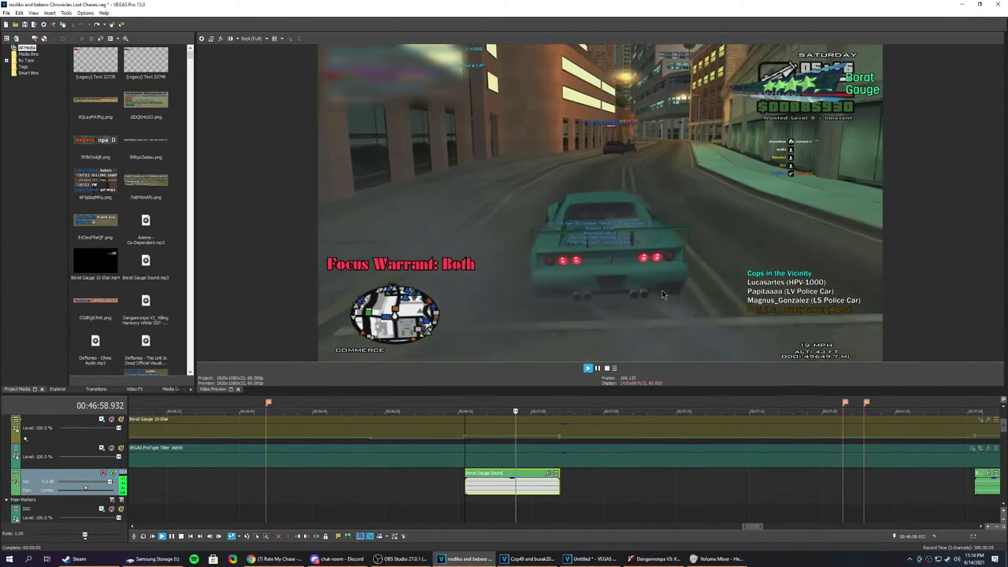
{"action": "key", "text": "space"}
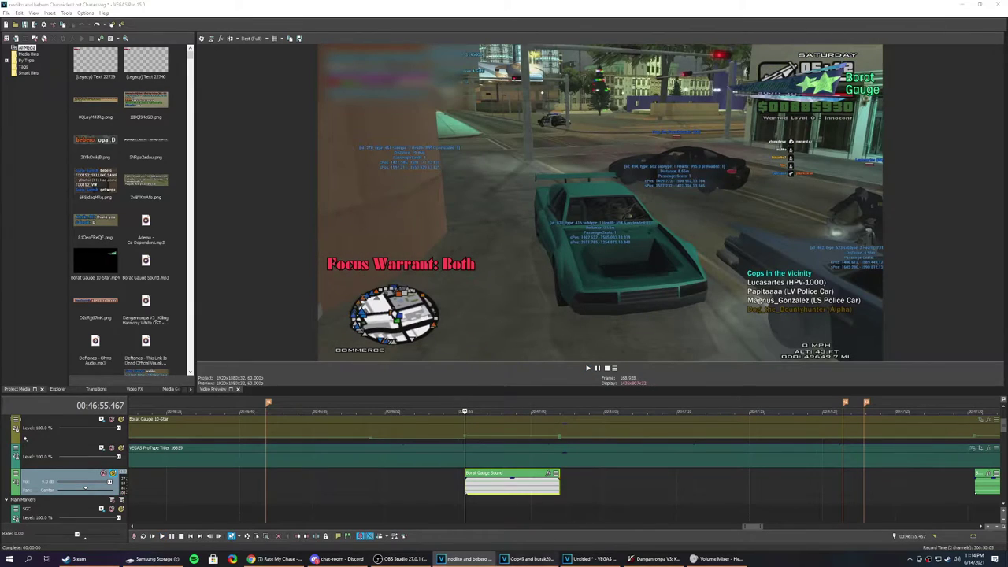
Switch to the Untitled project and play the gauge recording's audio from 00:00:00.567.
{"action": "left_click", "coordinate": [589, 558]}
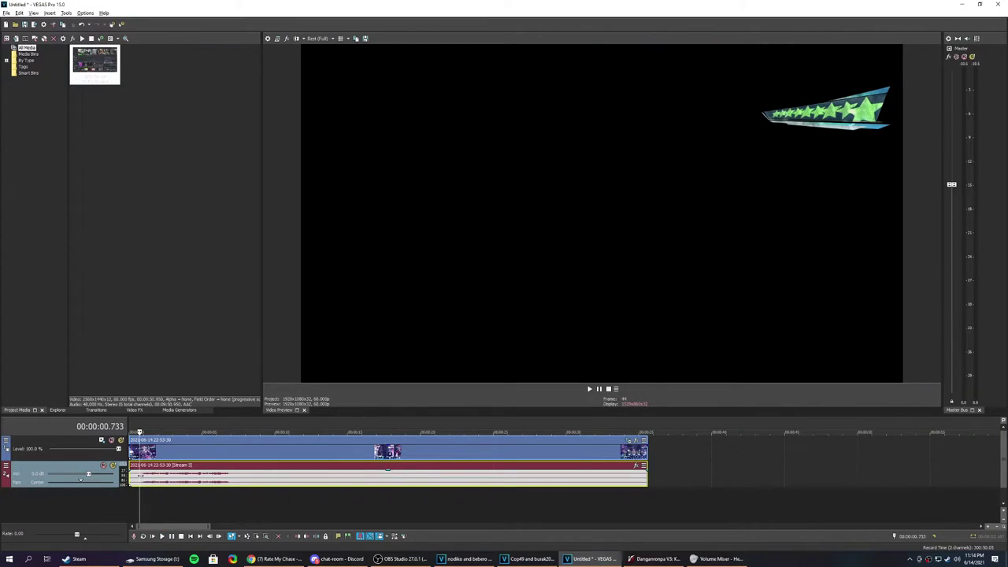
{"action": "left_click", "coordinate": [140, 482]}
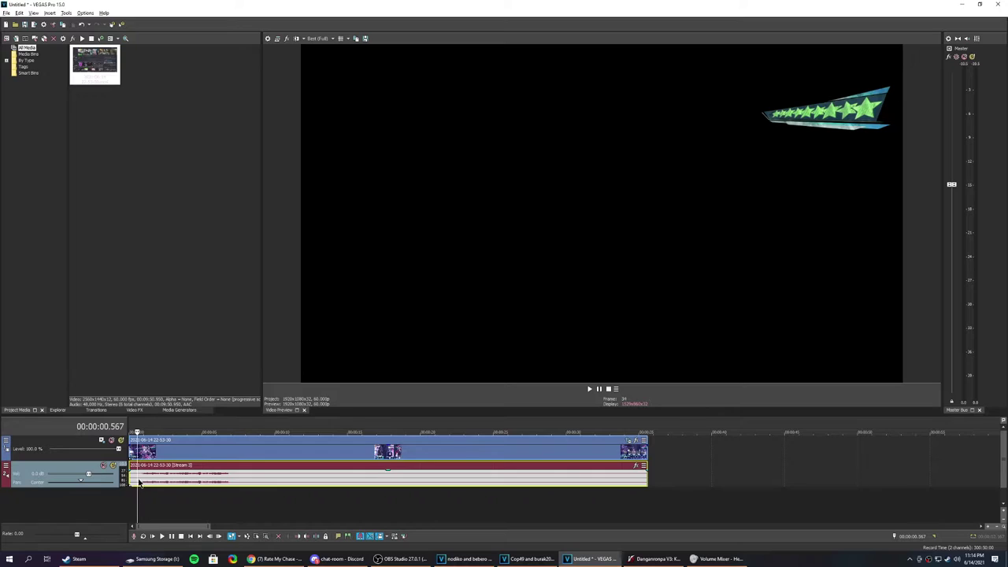
{"action": "key", "text": "space"}
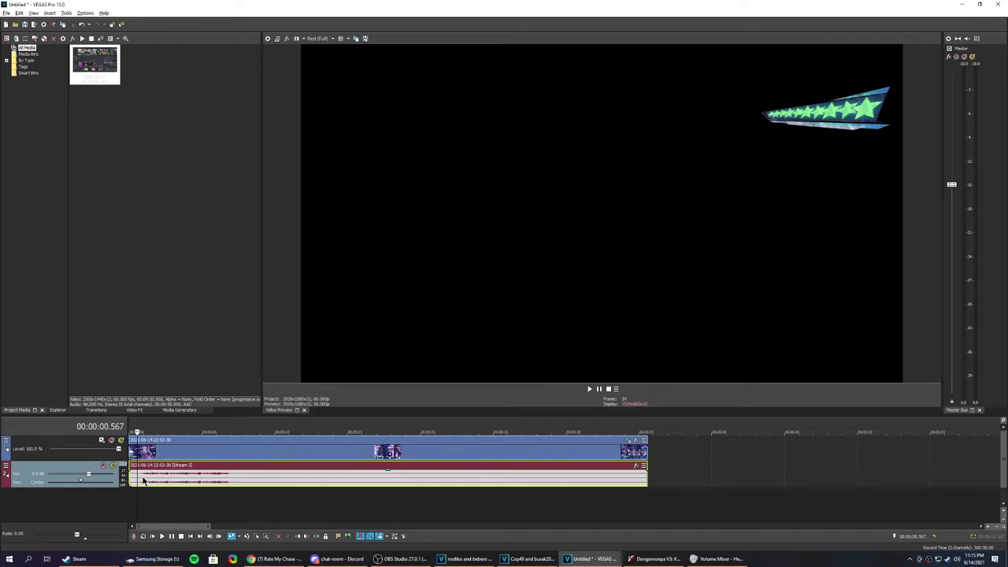
Move through the video event between 00:00:07.650 and 00:00:06.483 and play it from 00:00:06.483 to check its sound.
{"action": "left_click", "coordinate": [241, 456]}
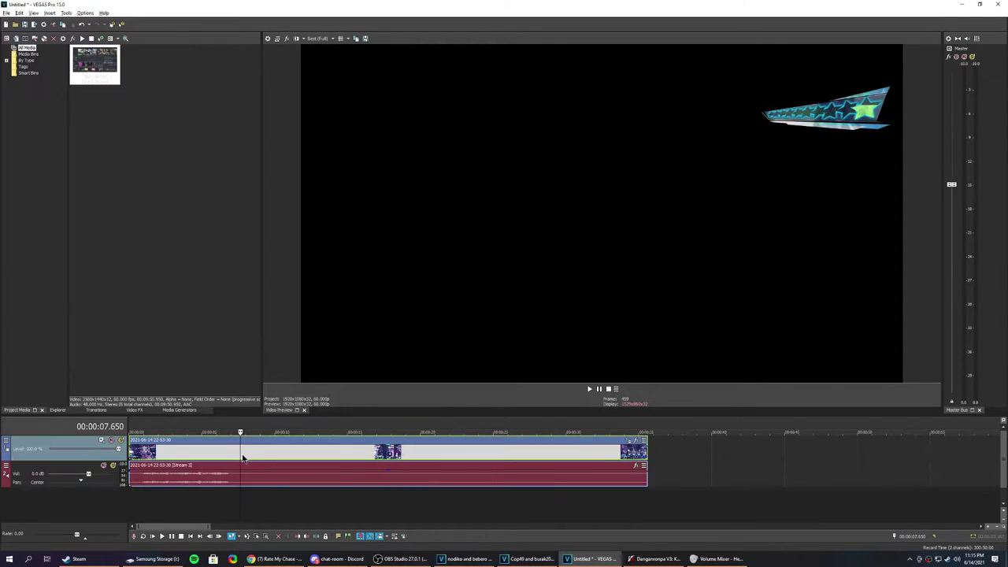
{"action": "left_click", "coordinate": [236, 457]}
{"action": "left_click", "coordinate": [223, 459]}
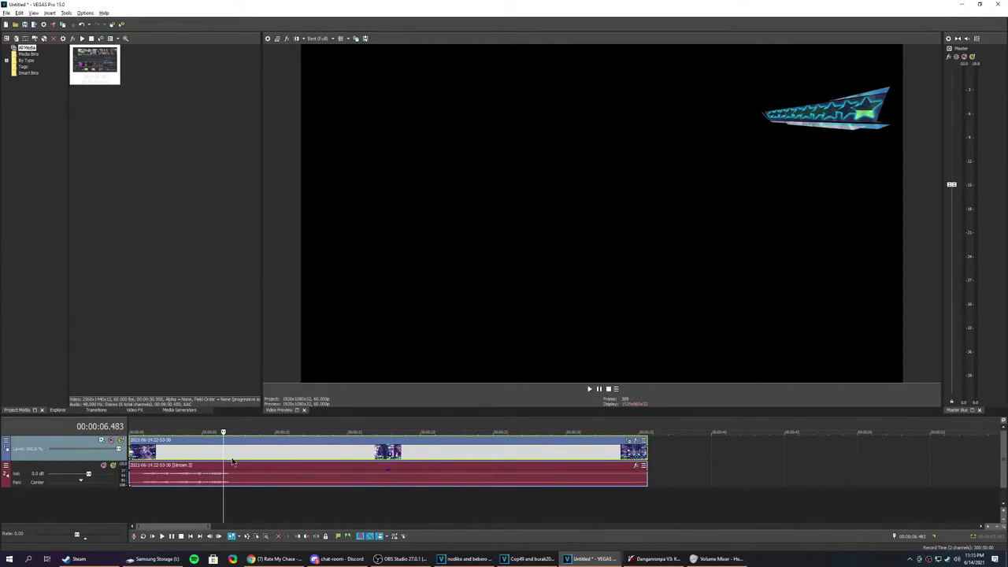
{"action": "key", "text": "space"}
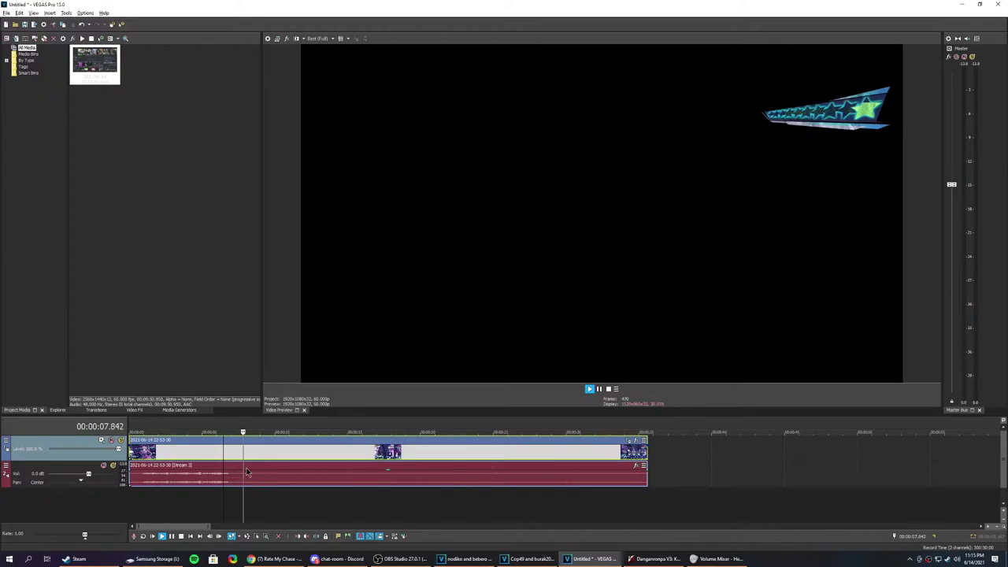
Ungroup the recording's audio event from its video and move it past the video's end, starting at about 39 seconds.
{"action": "left_click", "coordinate": [144, 481]}
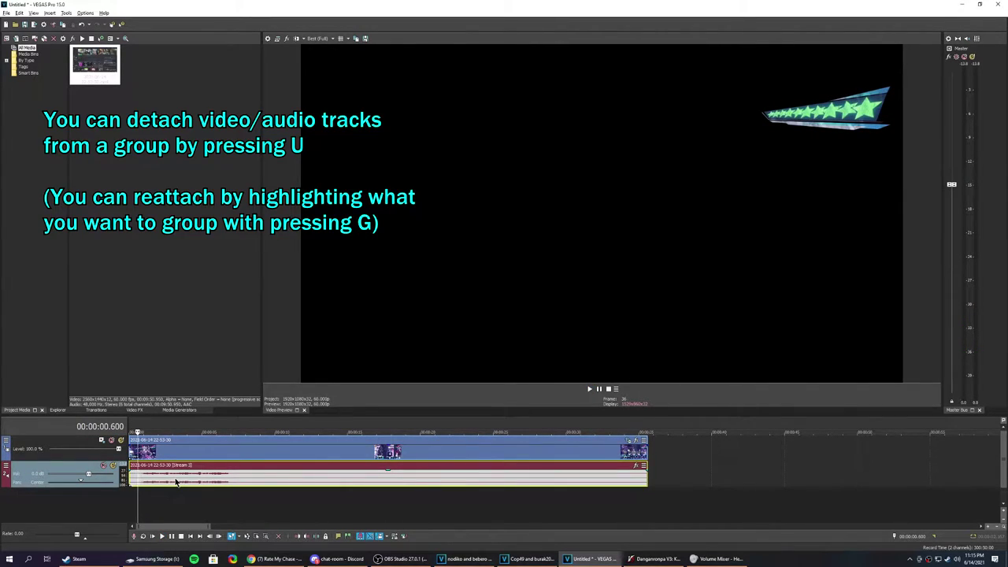
{"action": "left_click", "coordinate": [177, 481]}
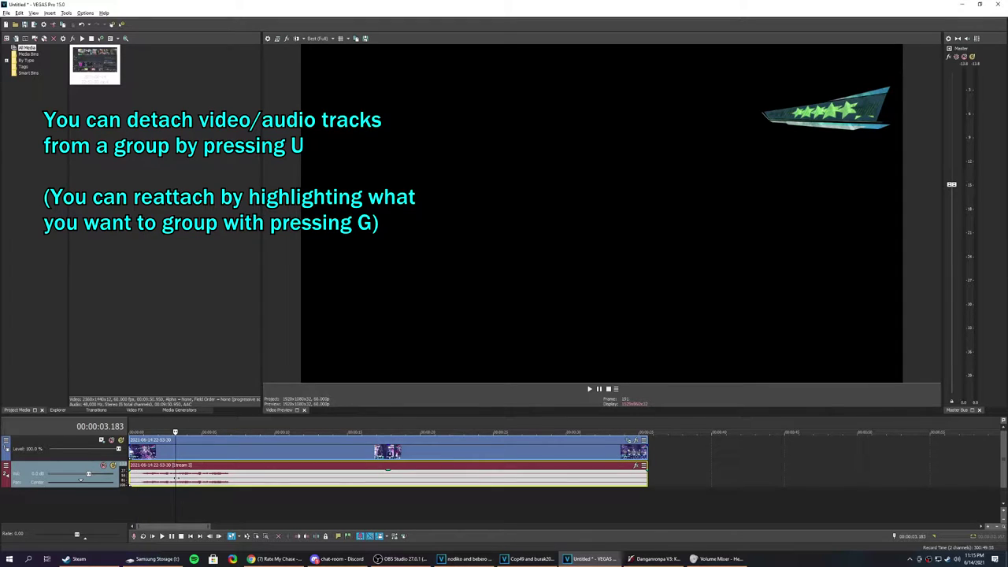
{"action": "left_click", "coordinate": [152, 485]}
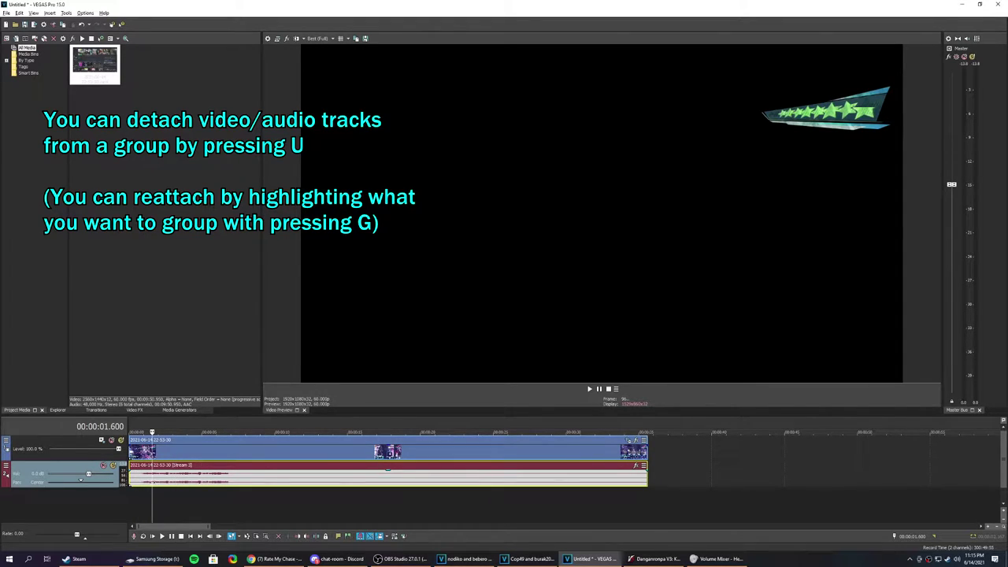
{"action": "key", "text": "u"}
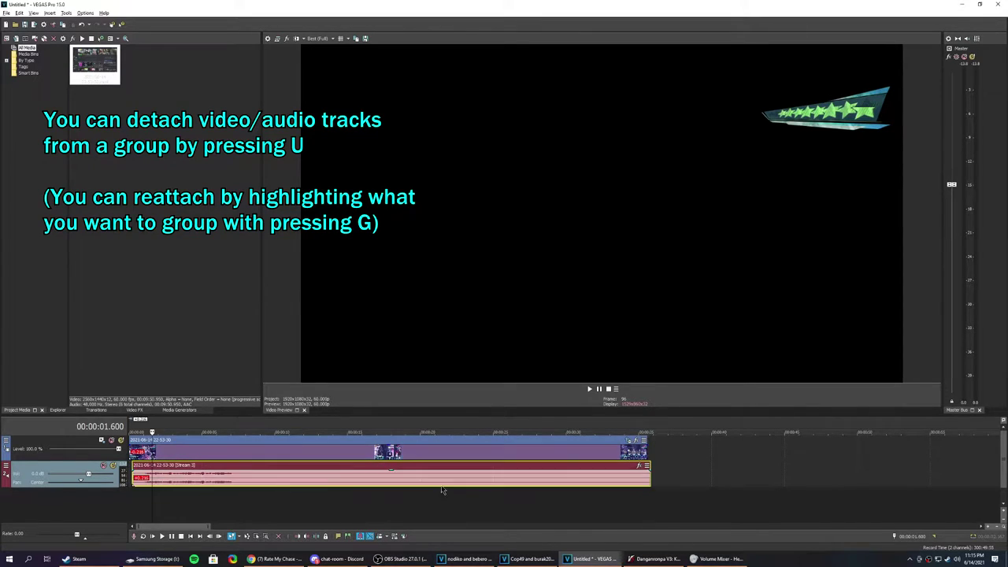
{"action": "left_click_drag", "start_coordinate": [236, 489], "coordinate": [802, 473]}
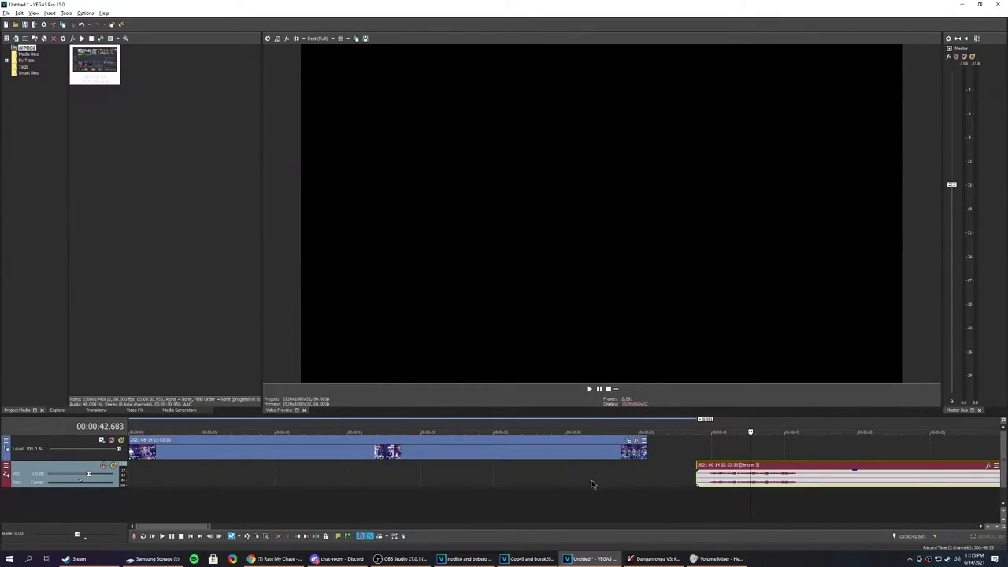
Check the gauge's stars at several points of the video event between 00:00:04.167 and 00:00:06.117.
{"action": "left_click", "coordinate": [237, 478]}
{"action": "left_click", "coordinate": [218, 477]}
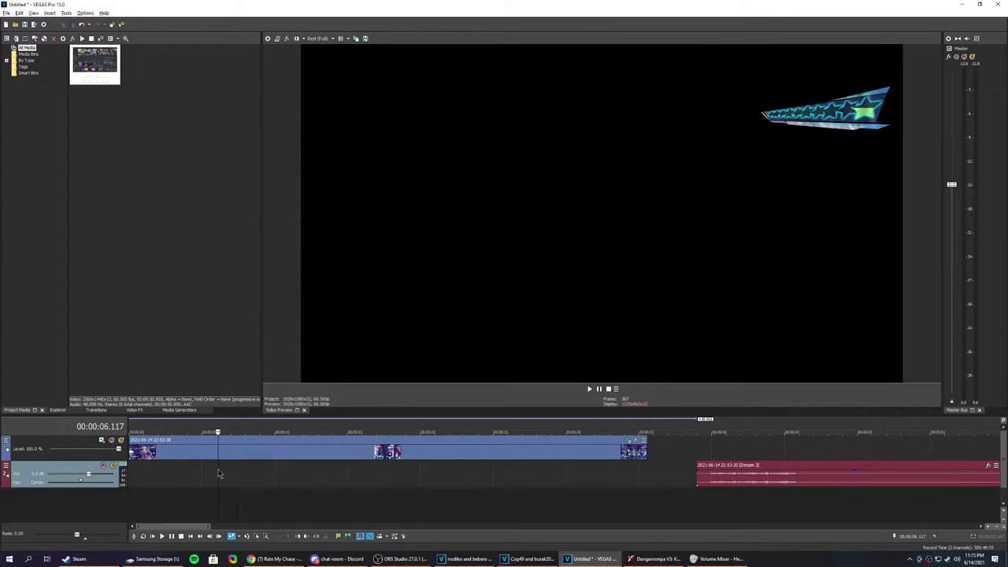
{"action": "left_click", "coordinate": [206, 477]}
{"action": "scroll", "coordinate": [410, 468], "scroll_direction": "up", "scroll_amount": 3}
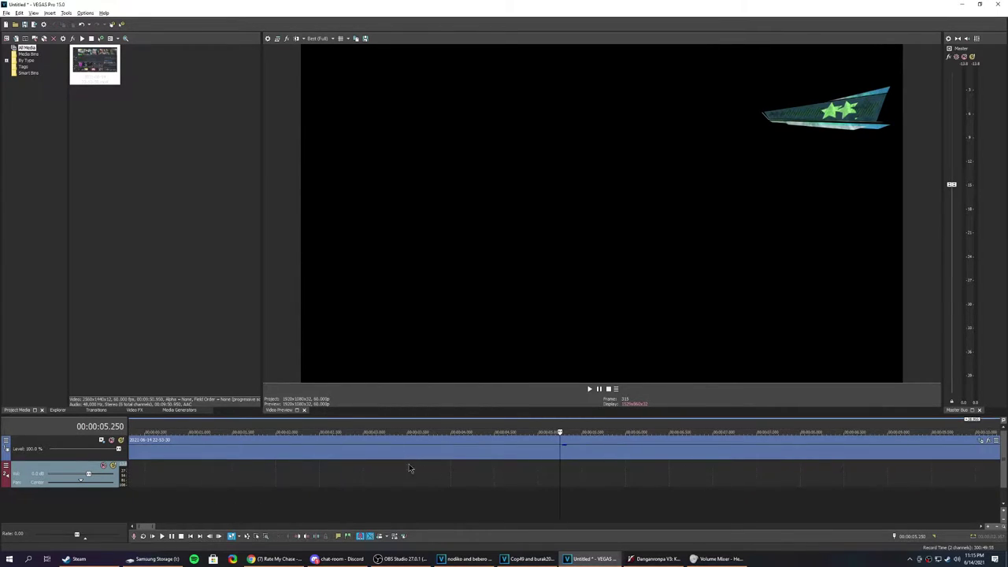
{"action": "scroll", "coordinate": [366, 469], "scroll_direction": "down", "scroll_amount": 1}
{"action": "left_click", "coordinate": [256, 456]}
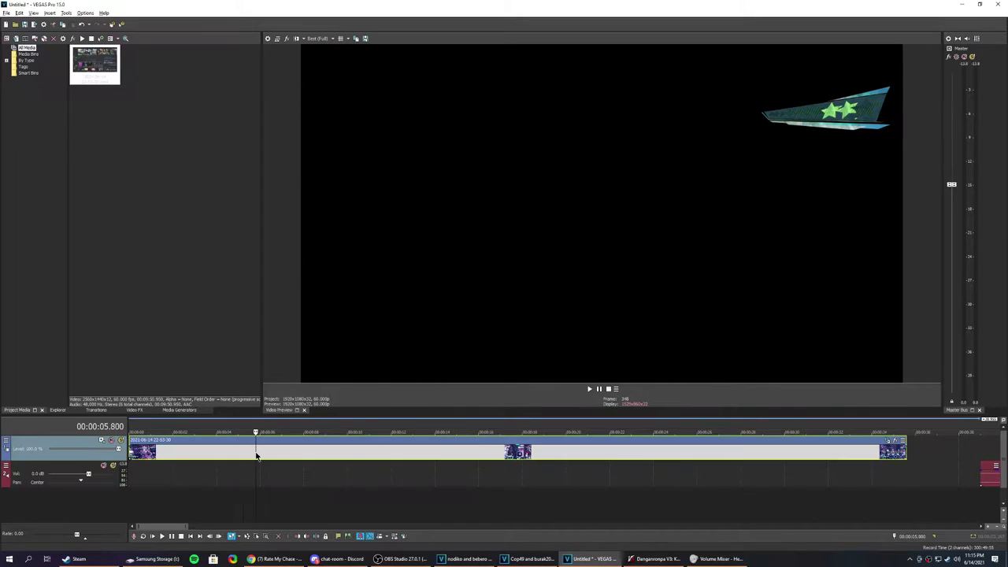
{"action": "left_click", "coordinate": [221, 457]}
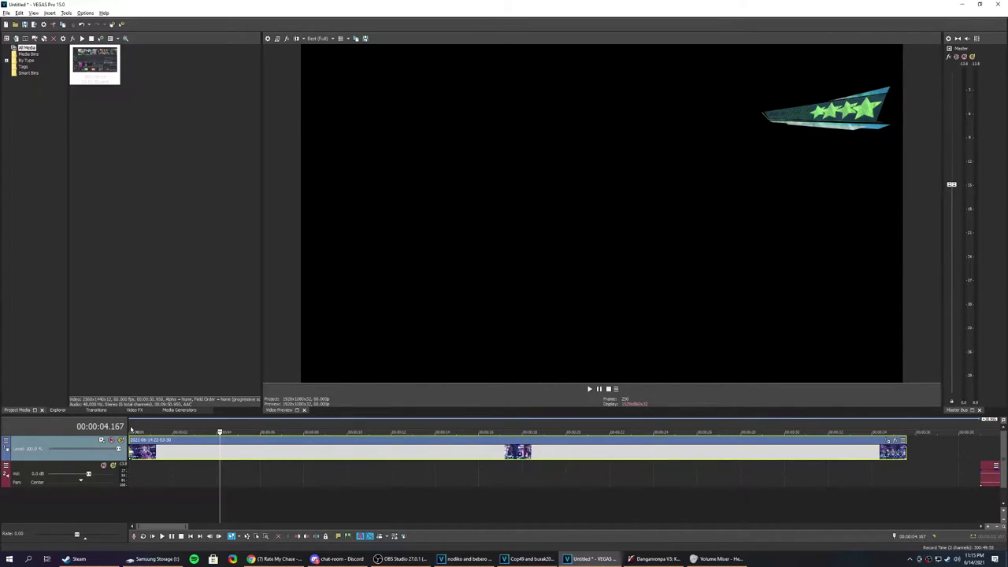
Mark the whole video event as the time region, from 00:00:00.000 to 00:00:35.600.
{"action": "left_click_drag", "start_coordinate": [131, 431], "coordinate": [906, 453]}
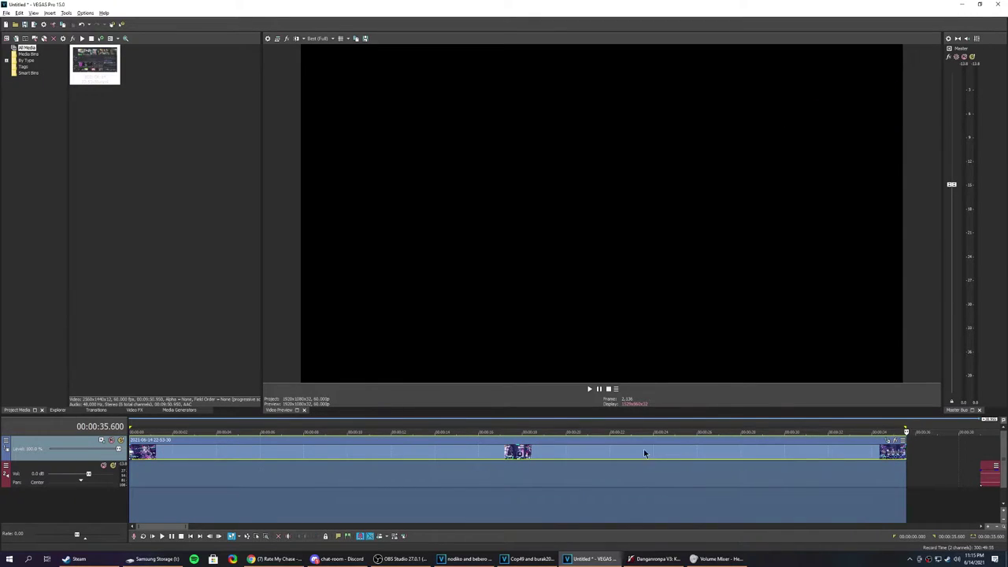
{"action": "left_click", "coordinate": [288, 462]}
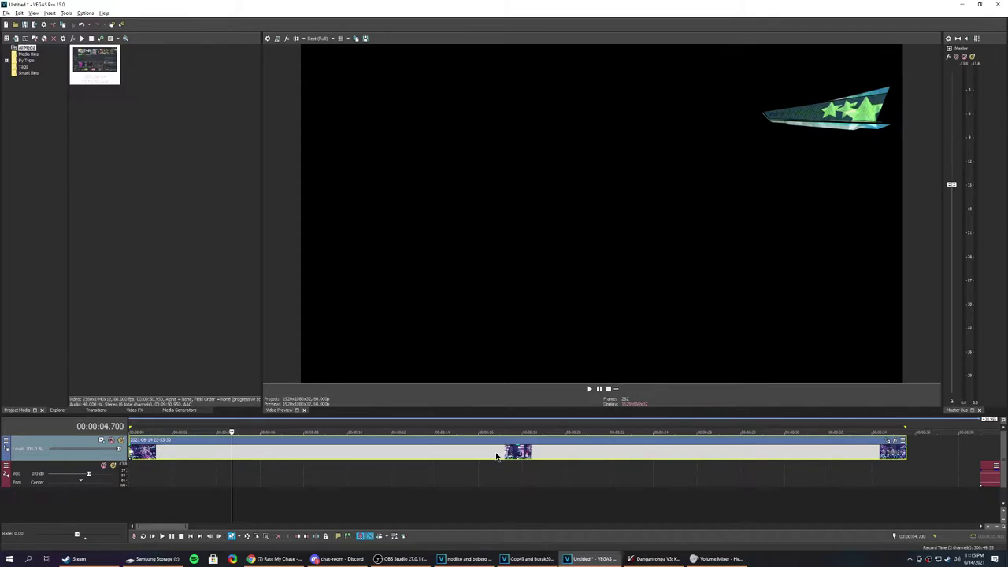
{"action": "left_click", "coordinate": [296, 458]}
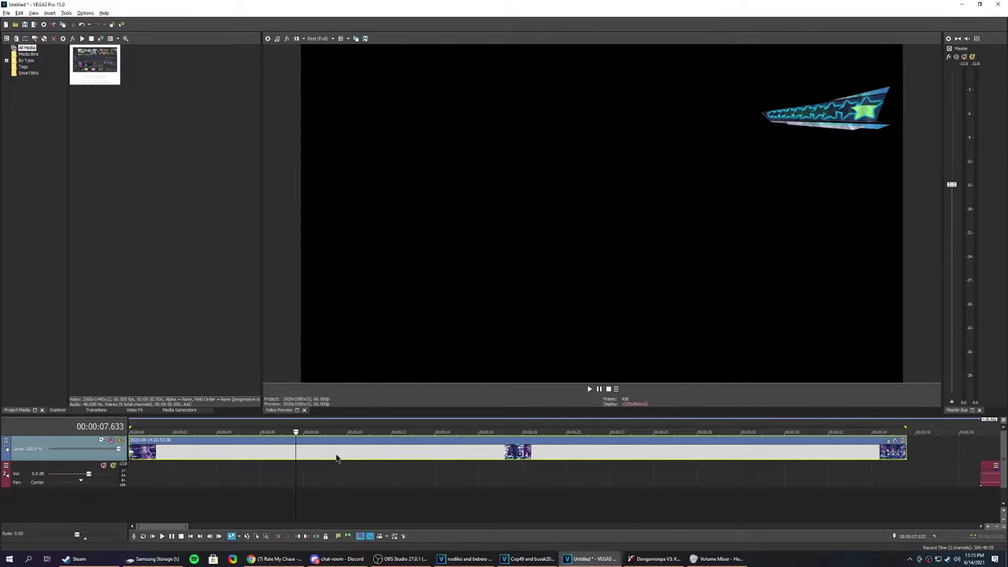
Examine the gauge video between 00:00:06.117 and 00:00:06.850 for the point where the stars run out.
{"action": "scroll", "coordinate": [336, 458], "scroll_direction": "down", "scroll_amount": 3}
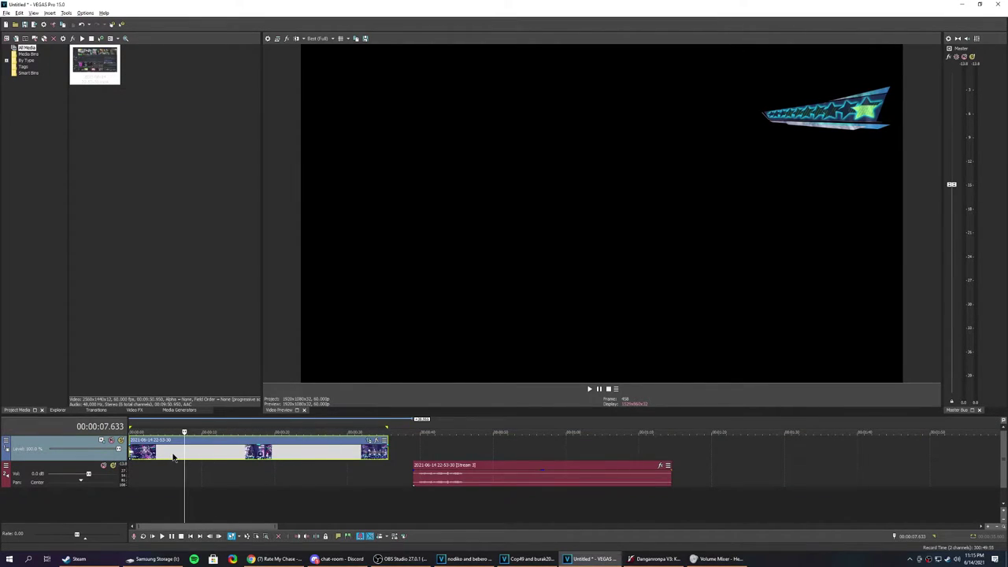
{"action": "left_click", "coordinate": [175, 457]}
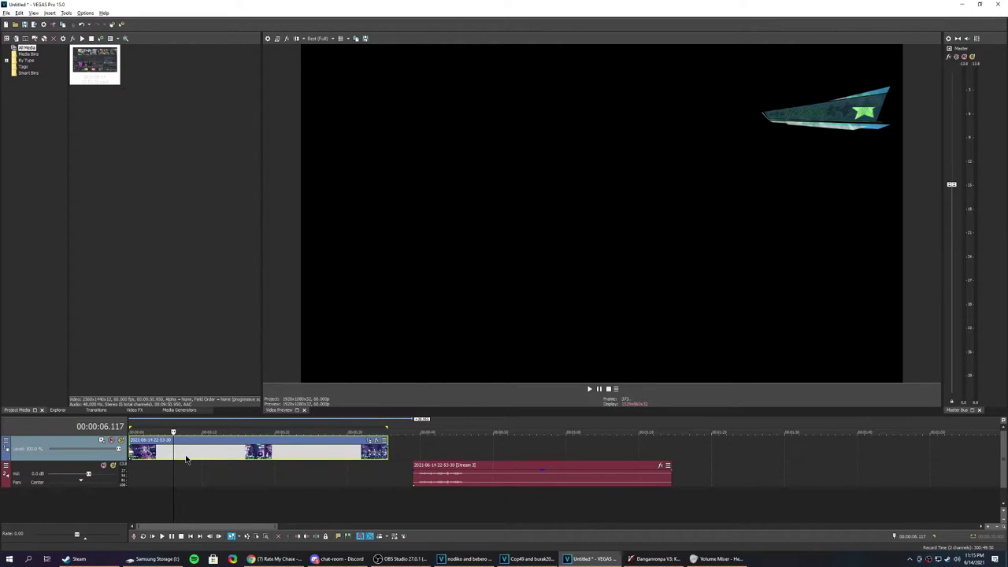
{"action": "scroll", "coordinate": [317, 461], "scroll_direction": "up", "scroll_amount": 3}
{"action": "scroll", "coordinate": [266, 463], "scroll_direction": "up", "scroll_amount": 2}
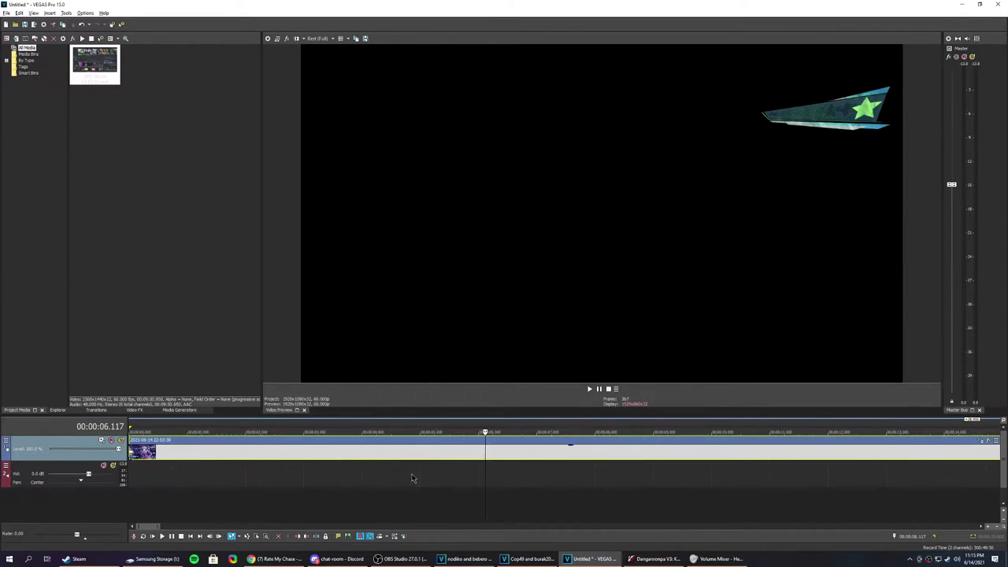
{"action": "left_click", "coordinate": [428, 457]}
{"action": "key", "text": "Right"}
{"action": "key", "text": "Right"}
{"action": "key", "text": "Right"}
{"action": "key", "text": "Right"}
{"action": "key", "text": "Right"}
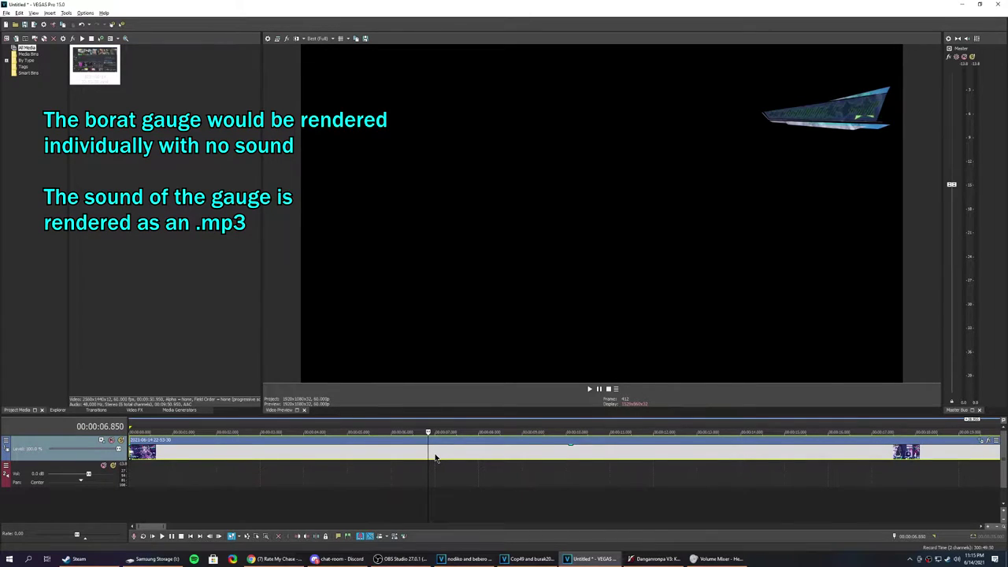
Step frame by frame through the video between about 00:00:06.450 and 00:00:06.750 to examine the gauge's transition.
{"action": "scroll", "coordinate": [435, 457], "scroll_direction": "up", "scroll_amount": 5}
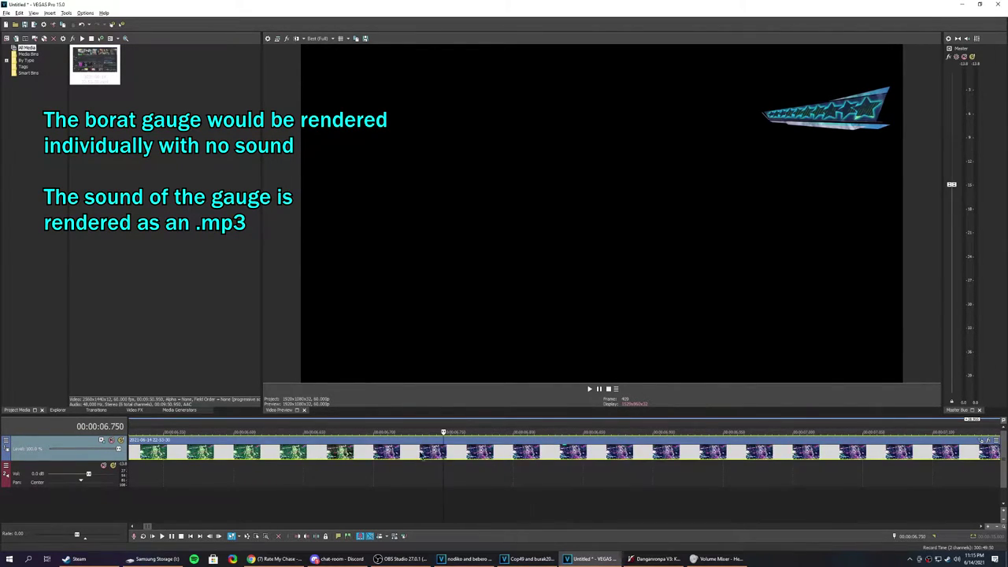
{"action": "scroll", "coordinate": [374, 454], "scroll_direction": "up", "scroll_amount": 3}
{"action": "left_click", "coordinate": [385, 455]}
{"action": "left_click", "coordinate": [350, 452]}
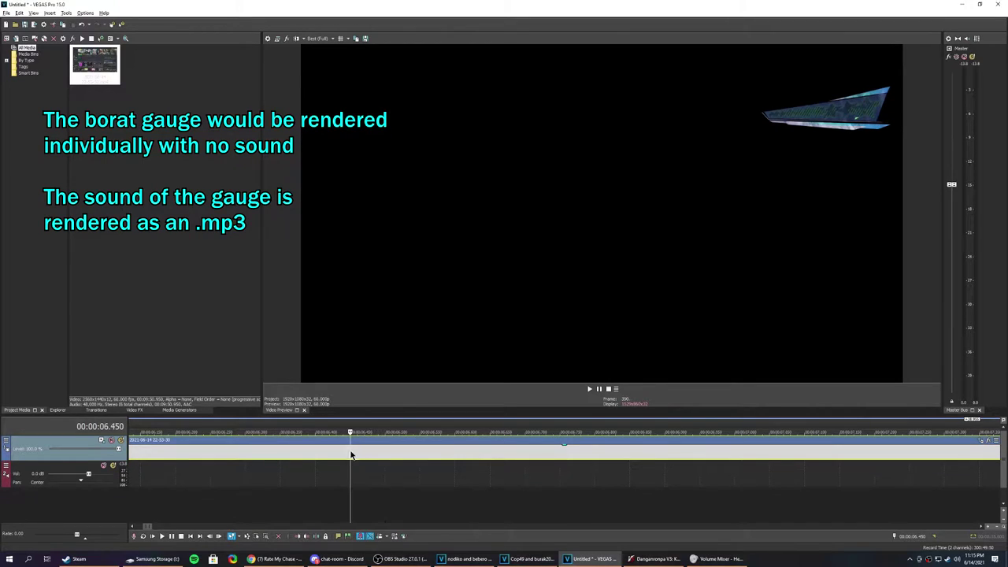
{"action": "left_click", "coordinate": [343, 453]}
{"action": "left_click", "coordinate": [371, 454]}
{"action": "key", "text": "Right"}
{"action": "key", "text": "Right"}
{"action": "key", "text": "Right"}
{"action": "key", "text": "Right"}
{"action": "key", "text": "Right"}
{"action": "key", "text": "Right"}
{"action": "key", "text": "Right"}
{"action": "key", "text": "Right"}
{"action": "key", "text": "Right"}
{"action": "key", "text": "Right"}
{"action": "key", "text": "Right"}
{"action": "key", "text": "Right"}
{"action": "key", "text": "Right"}
{"action": "key", "text": "Right"}
{"action": "key", "text": "Right"}
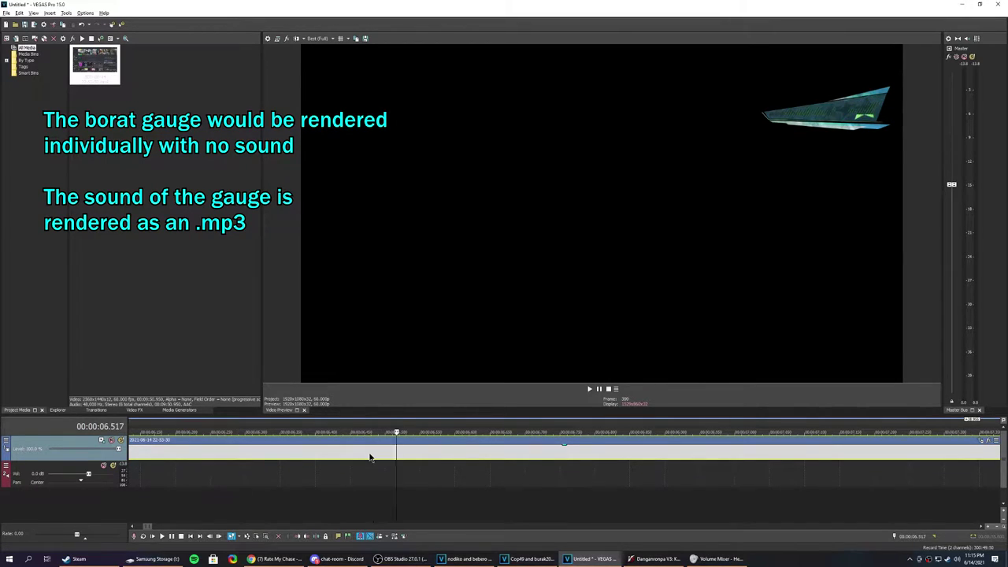
{"action": "key", "text": "Left"}
{"action": "key", "text": "Left"}
{"action": "key", "text": "Left"}
{"action": "key", "text": "Left"}
{"action": "key", "text": "Left"}
{"action": "key", "text": "Left"}
{"action": "key", "text": "Left"}
{"action": "key", "text": "Left"}
{"action": "key", "text": "Left"}
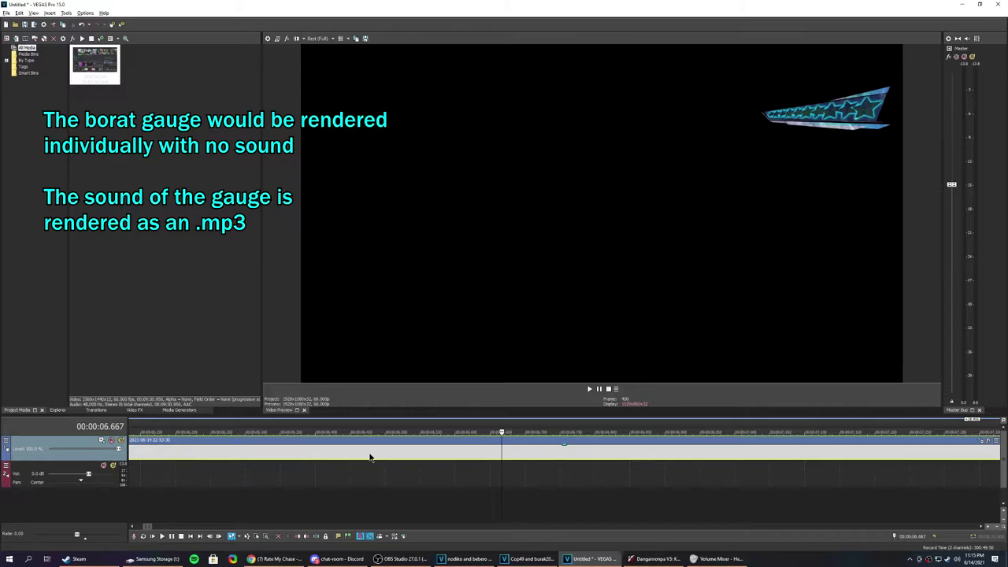
{"action": "key", "text": "Left"}
{"action": "key", "text": "Left"}
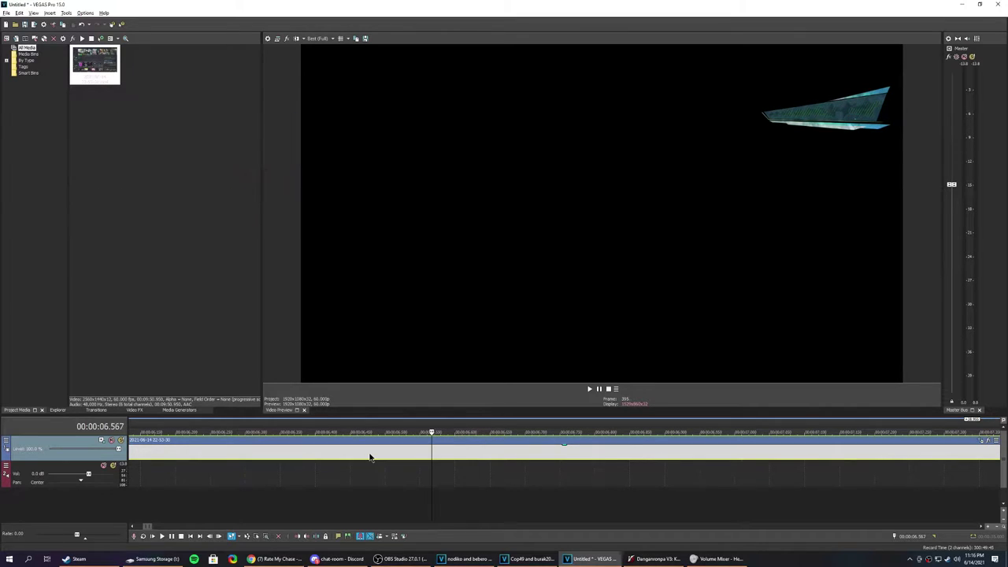
Review the whole video event beside the detached audio and return the cursor to the gauge's transition at 00:00:06.700.
{"action": "scroll", "coordinate": [513, 472], "scroll_direction": "up", "scroll_amount": 2}
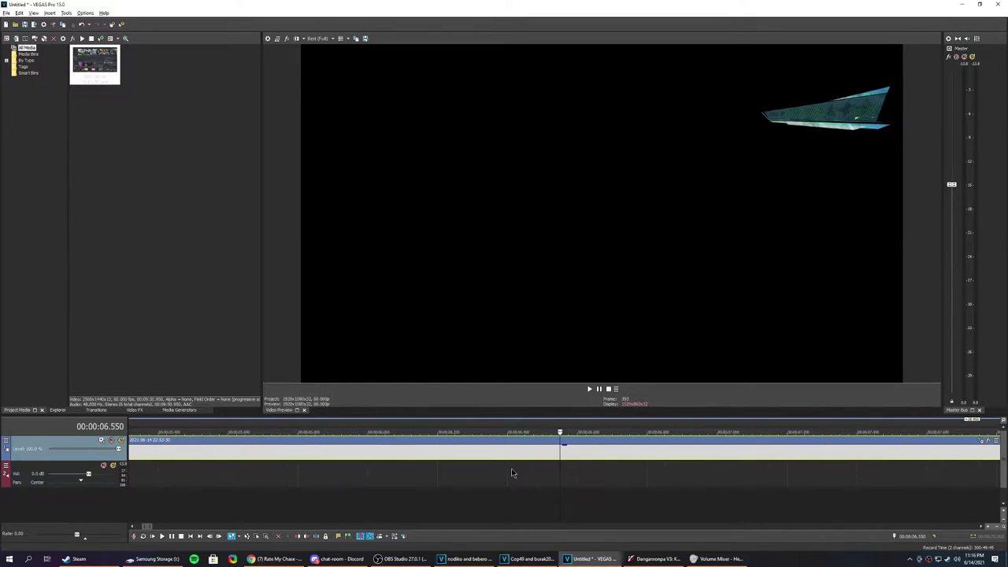
{"action": "scroll", "coordinate": [512, 468], "scroll_direction": "down", "scroll_amount": 4}
{"action": "scroll", "coordinate": [325, 464], "scroll_direction": "down", "scroll_amount": 2}
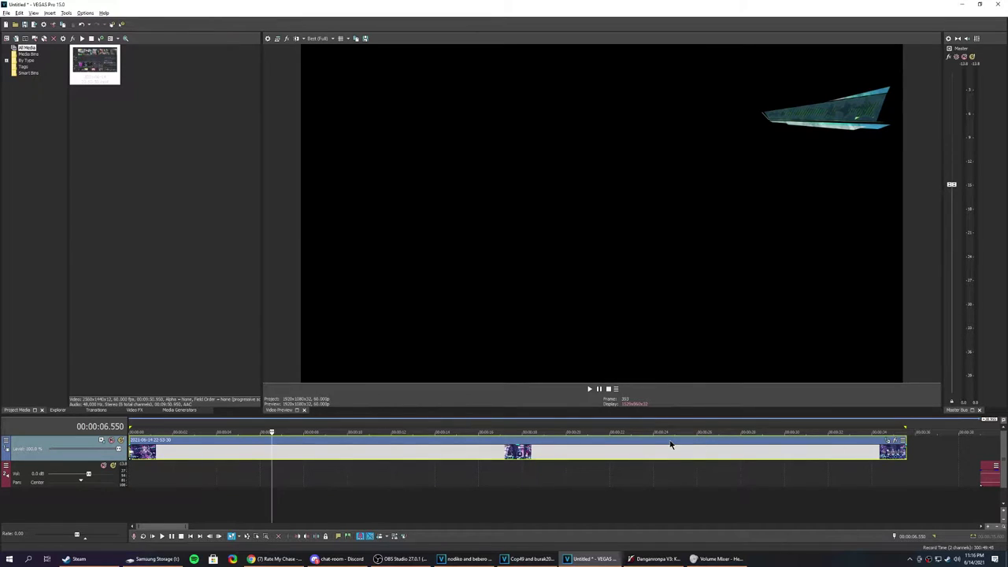
{"action": "scroll", "coordinate": [768, 453], "scroll_direction": "down", "scroll_amount": 2}
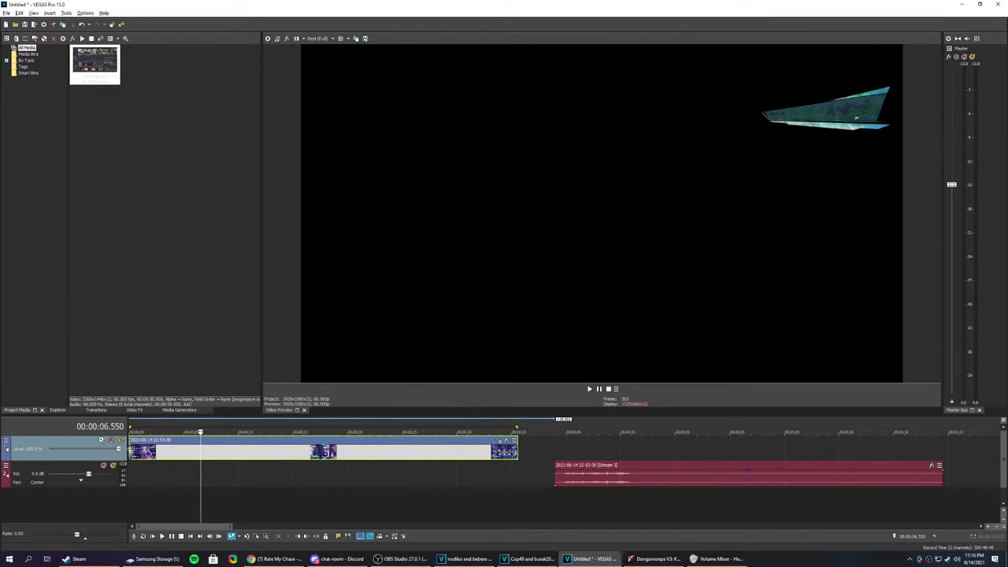
{"action": "left_click", "coordinate": [197, 451]}
{"action": "scroll", "coordinate": [363, 462], "scroll_direction": "up", "scroll_amount": 5}
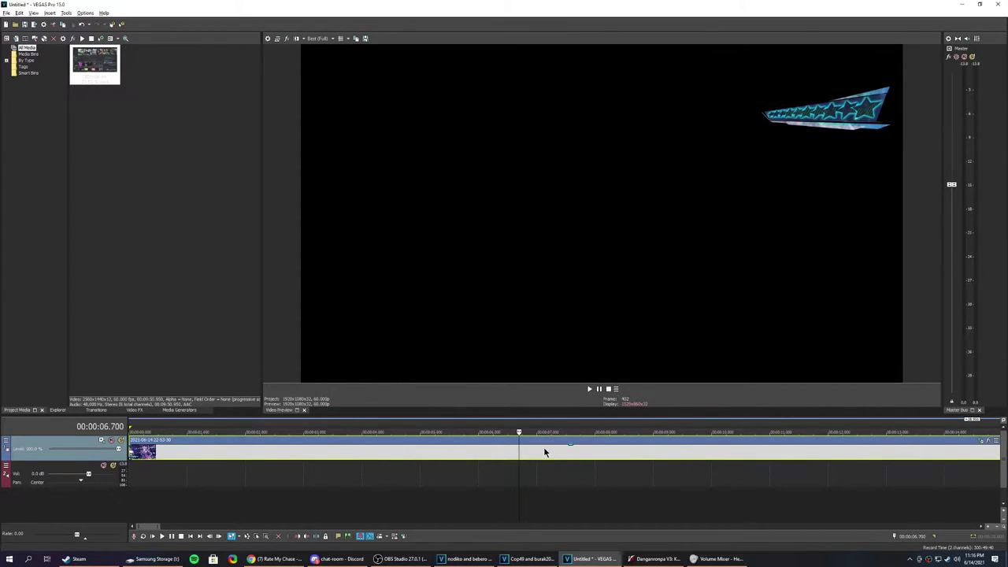
Trim the start of the video event to 00:00:06.650 and move the event back to the beginning of the timeline.
{"action": "key", "text": "Left"}
{"action": "key", "text": "Left"}
{"action": "key", "text": "Left"}
{"action": "key", "text": "Left"}
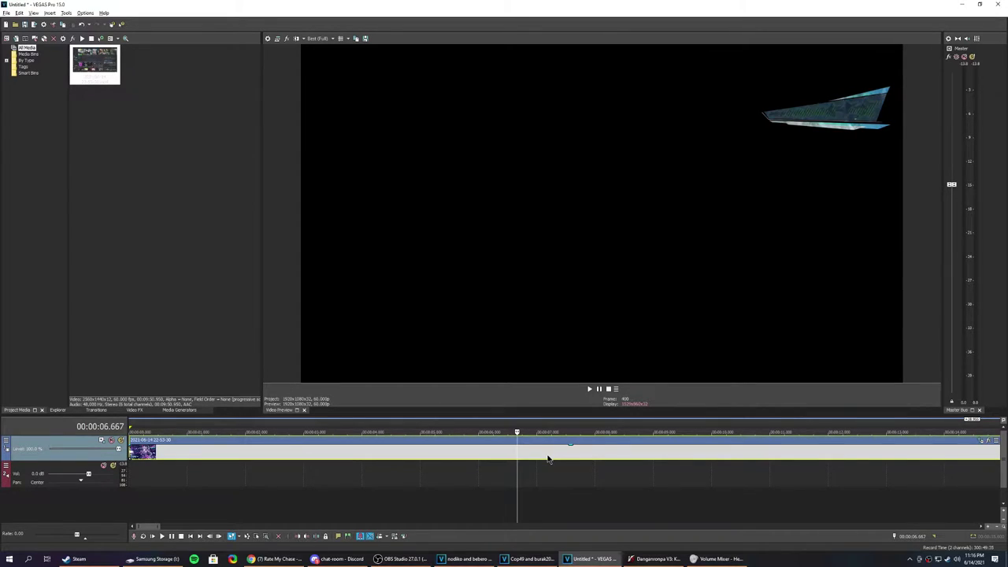
{"action": "scroll", "coordinate": [483, 489], "scroll_direction": "down", "scroll_amount": 3}
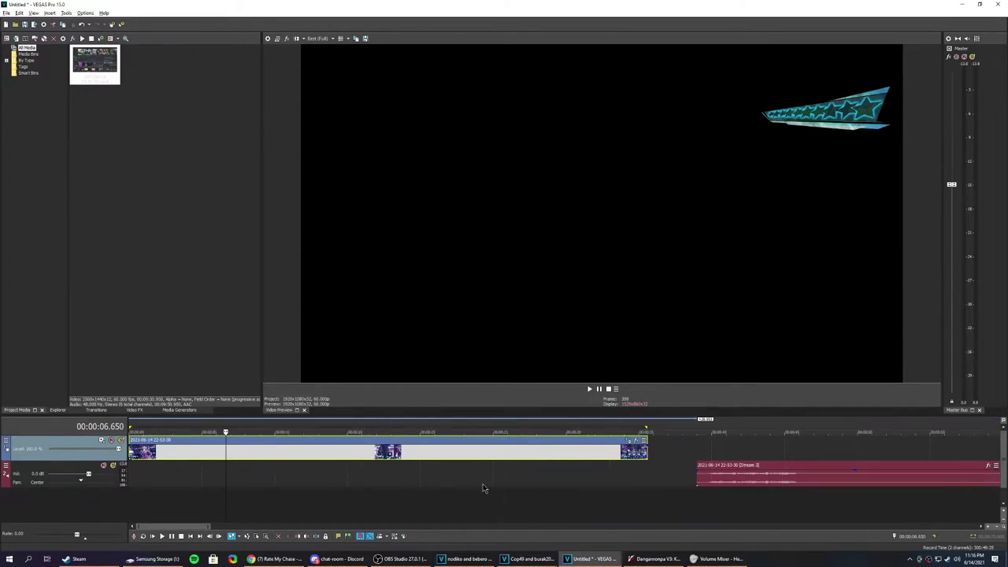
{"action": "key", "text": "alt+["}
{"action": "left_click_drag", "start_coordinate": [235, 459], "coordinate": [137, 455]}
{"action": "left_click", "coordinate": [131, 451]}
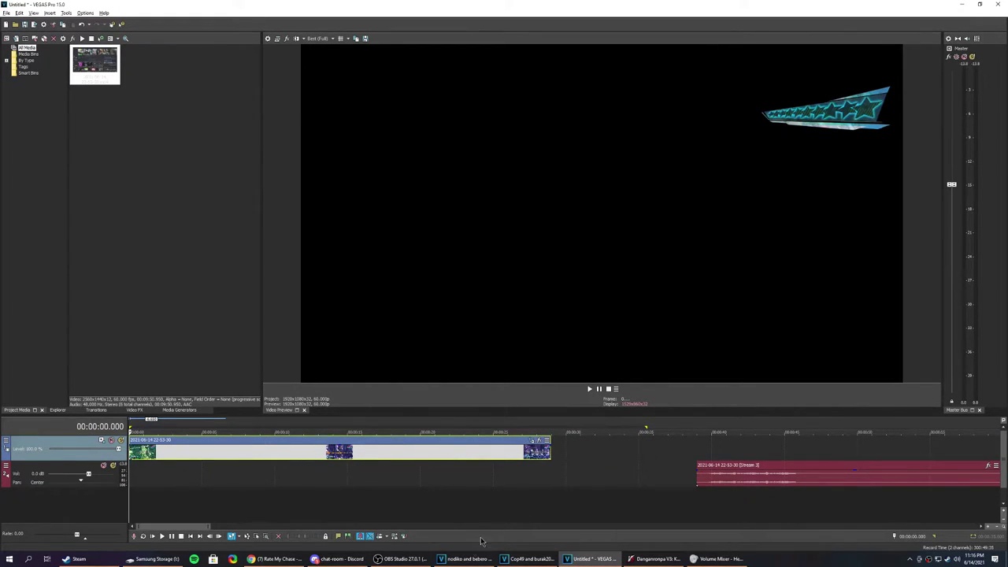
Switch to the Lost Chases project and examine the start of its first Borat Gauge 10-Star event at 00:04:14.500.
{"action": "left_click", "coordinate": [466, 558]}
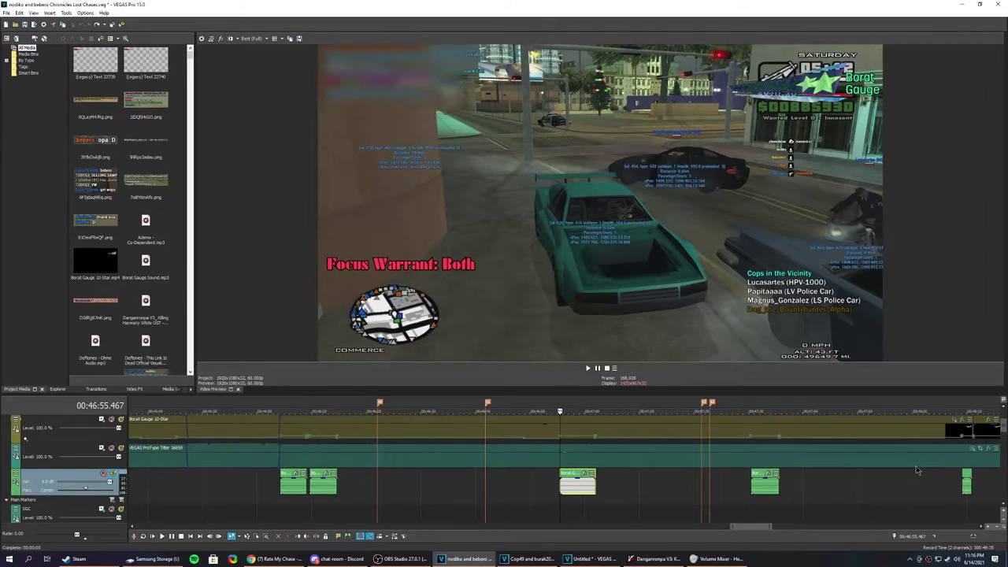
{"action": "left_click_drag", "start_coordinate": [1003, 430], "coordinate": [1003, 423]}
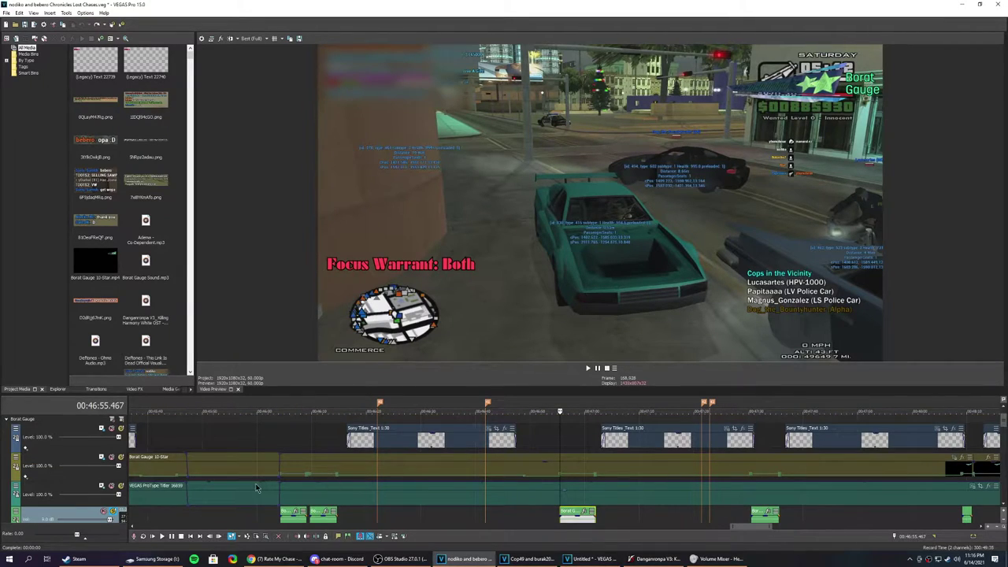
{"action": "scroll", "coordinate": [256, 488], "scroll_direction": "down", "scroll_amount": 6}
{"action": "left_click", "coordinate": [189, 472]}
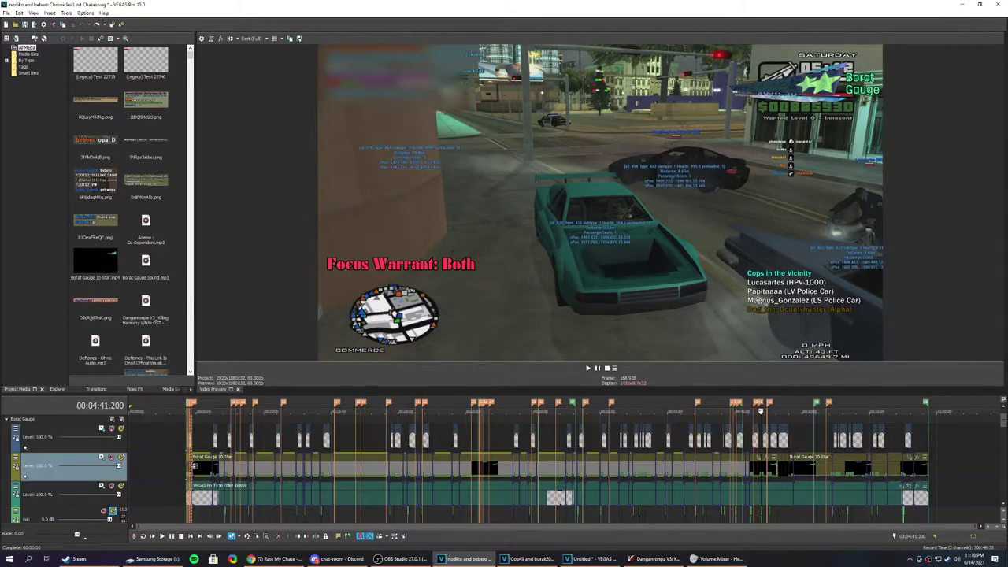
{"action": "scroll", "coordinate": [190, 474], "scroll_direction": "up", "scroll_amount": 5}
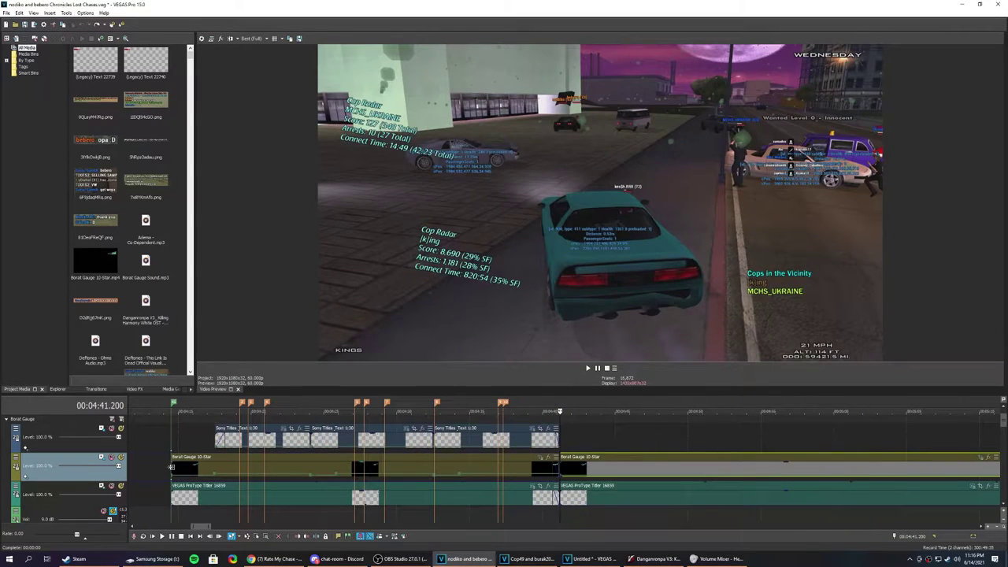
{"action": "left_click", "coordinate": [172, 469]}
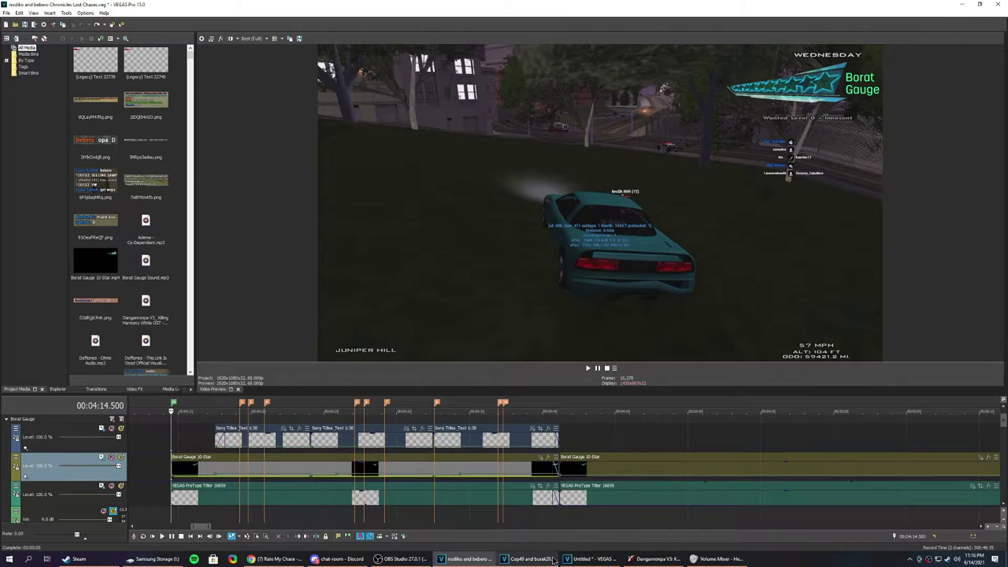
Preview the trimmed gauge video in the untitled project and shift its event to start at 00:00:01.267.
{"action": "mouse_move", "coordinate": [546, 562]}
{"action": "left_click", "coordinate": [590, 560]}
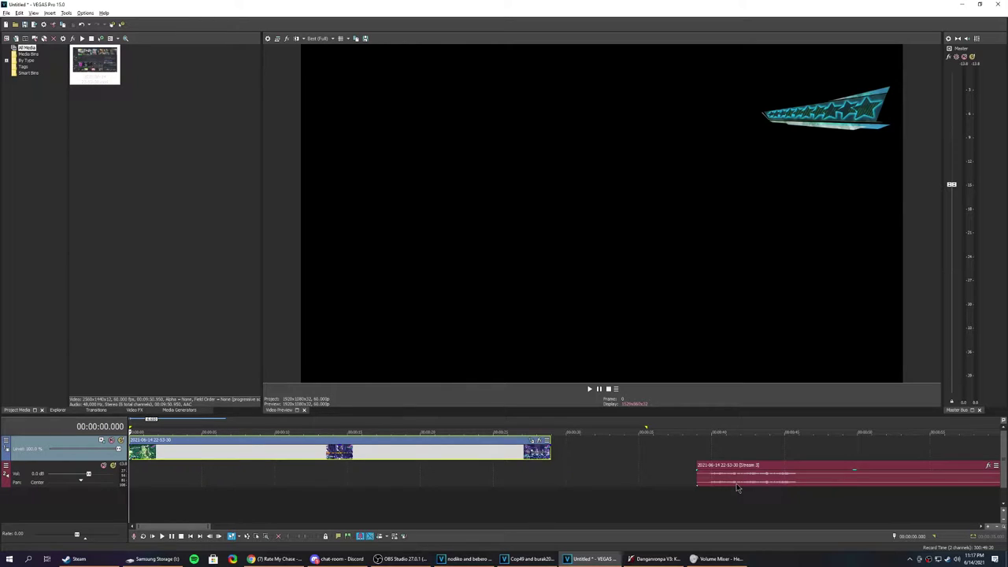
{"action": "key", "text": "space"}
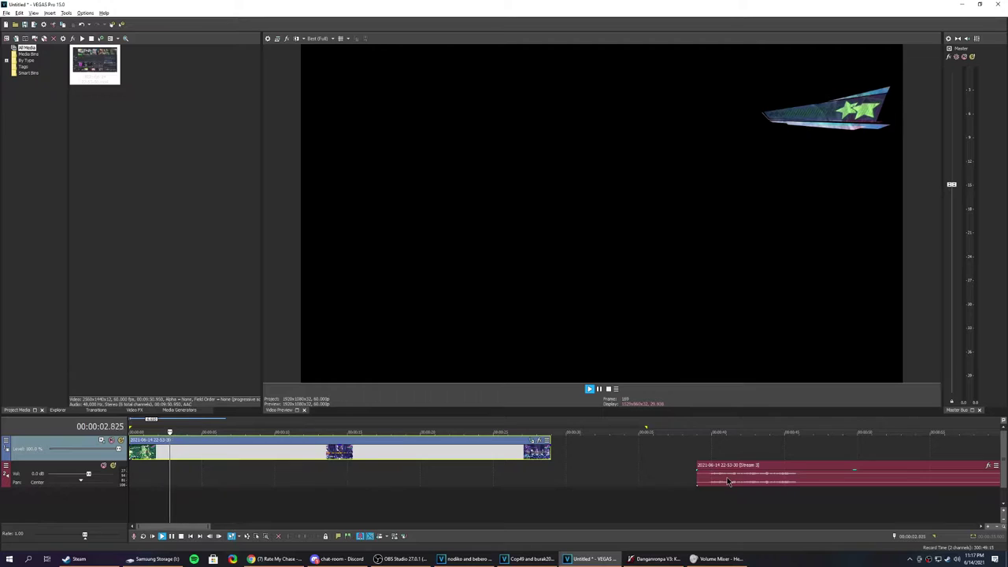
{"action": "key", "text": "space"}
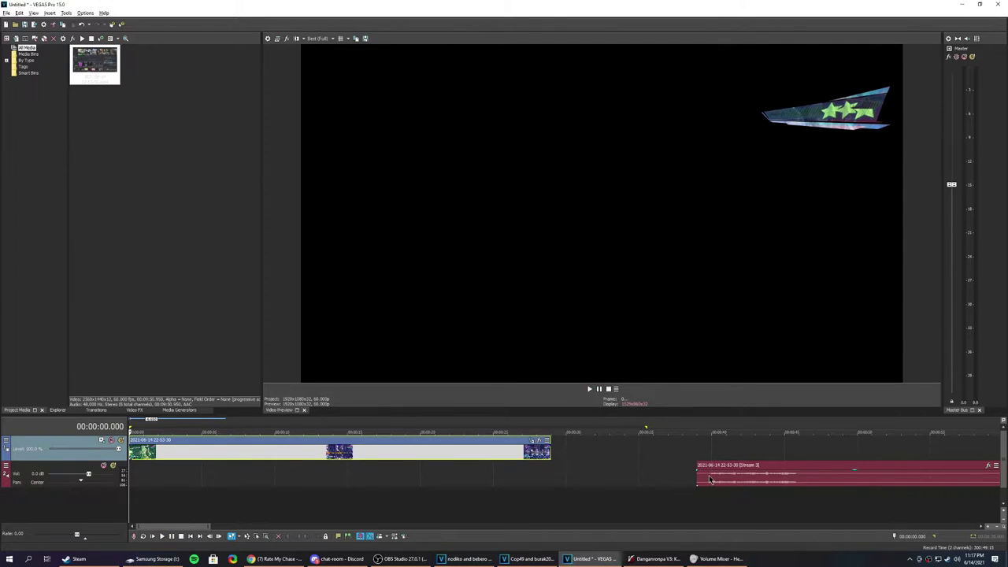
{"action": "left_click_drag", "start_coordinate": [196, 461], "coordinate": [214, 462]}
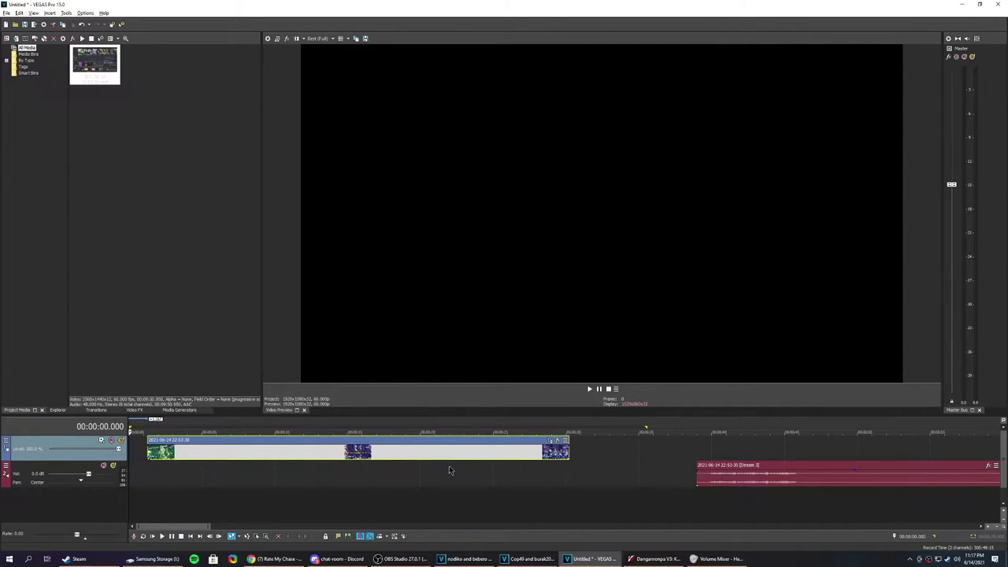
Trim the detached audio's silent start up to 00:00:39.933 and align the event's start with the video at 00:00:01.267.
{"action": "left_click", "coordinate": [713, 481]}
{"action": "scroll", "coordinate": [536, 484], "scroll_direction": "up", "scroll_amount": 5}
{"action": "key", "text": "space"}
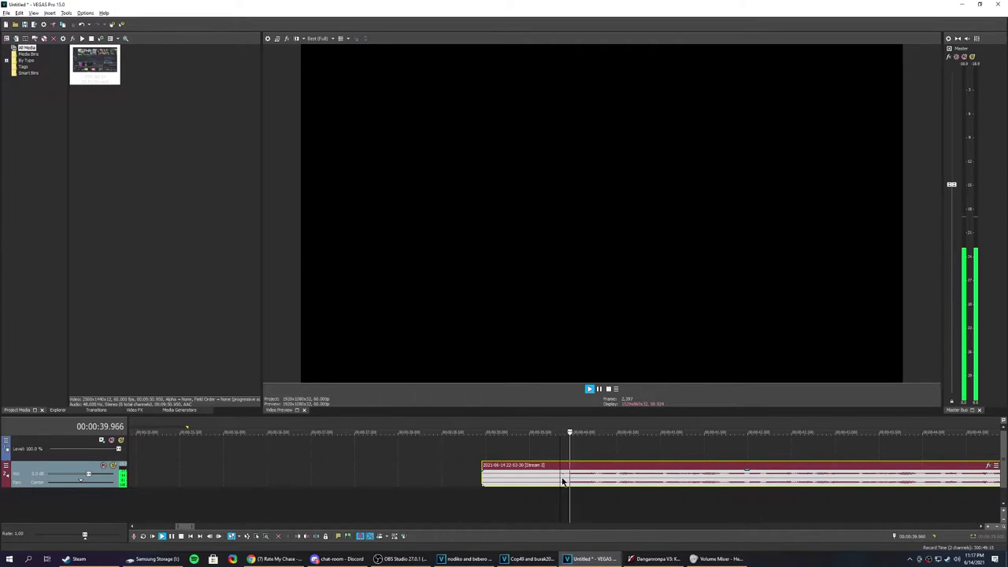
{"action": "key", "text": "space"}
{"action": "left_click", "coordinate": [567, 480]}
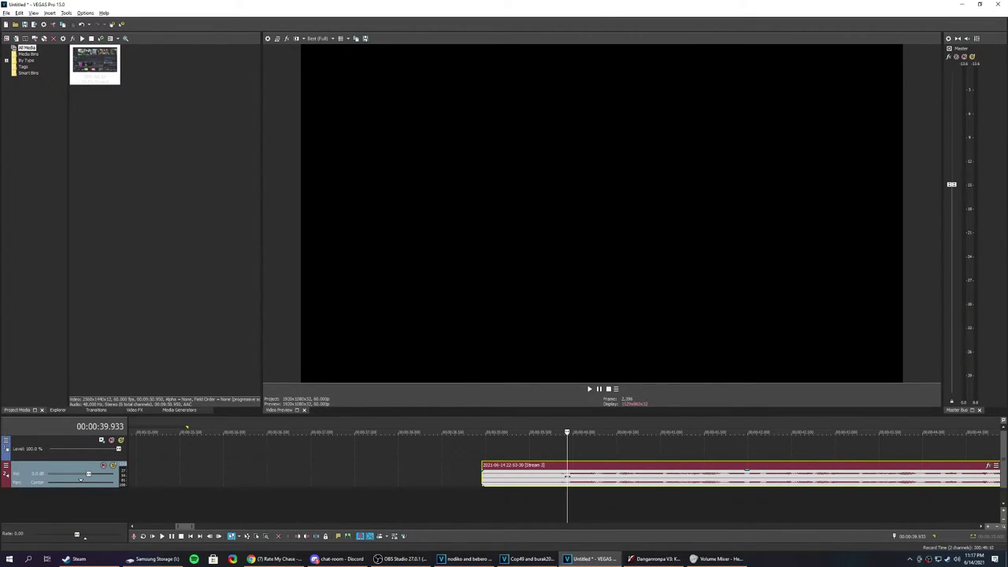
{"action": "key", "text": "alt+["}
{"action": "left_click_drag", "start_coordinate": [567, 481], "coordinate": [242, 473]}
{"action": "scroll", "coordinate": [538, 481], "scroll_direction": "down", "scroll_amount": 5}
{"action": "left_click", "coordinate": [139, 481]}
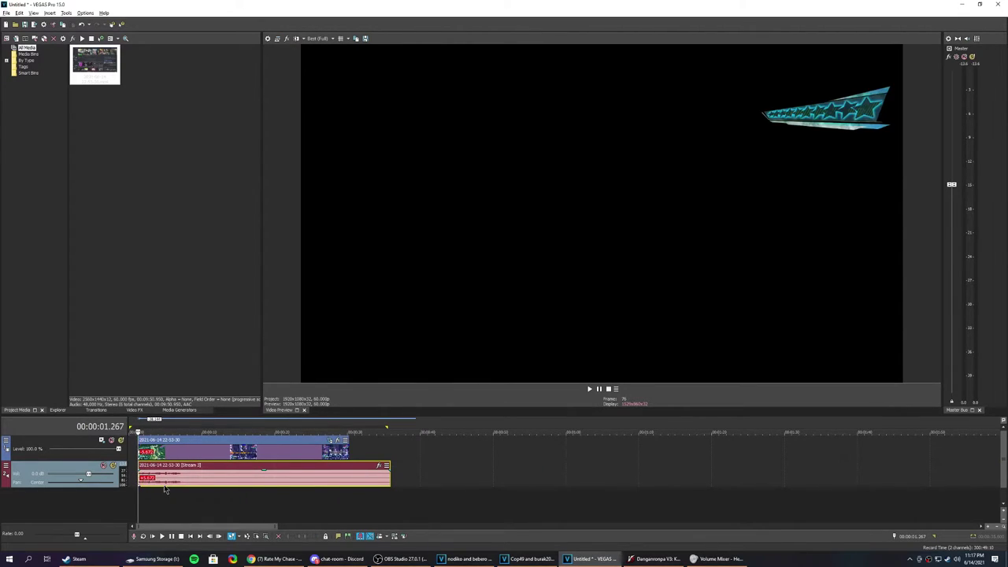
Play the aligned gauge video and sound from 00:00:01.267, and move the audio event clear of the video to about 00:00:42.
{"action": "scroll", "coordinate": [165, 488], "scroll_direction": "up", "scroll_amount": 6}
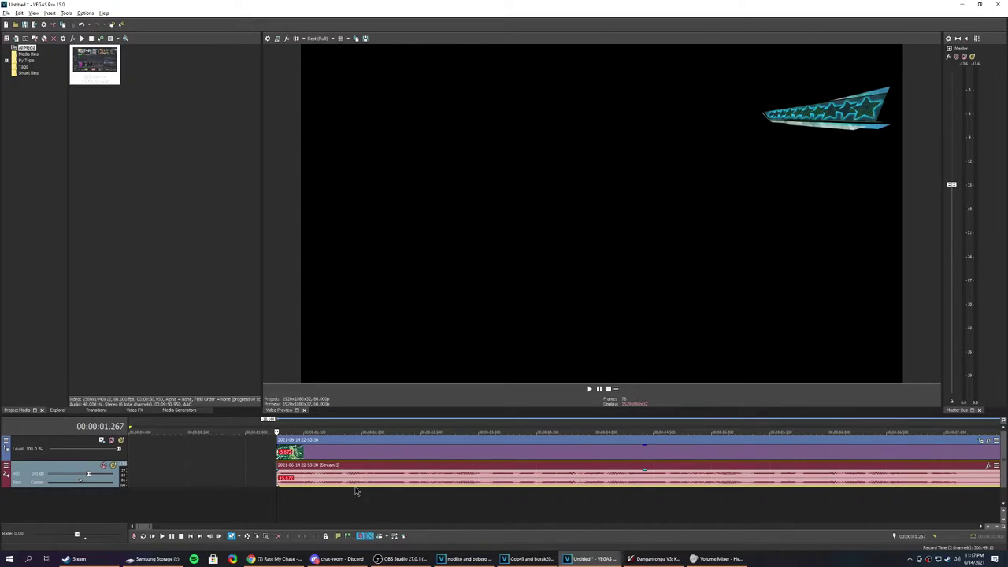
{"action": "scroll", "coordinate": [358, 490], "scroll_direction": "up", "scroll_amount": 2}
{"action": "scroll", "coordinate": [493, 485], "scroll_direction": "down", "scroll_amount": 1}
{"action": "key", "text": "space"}
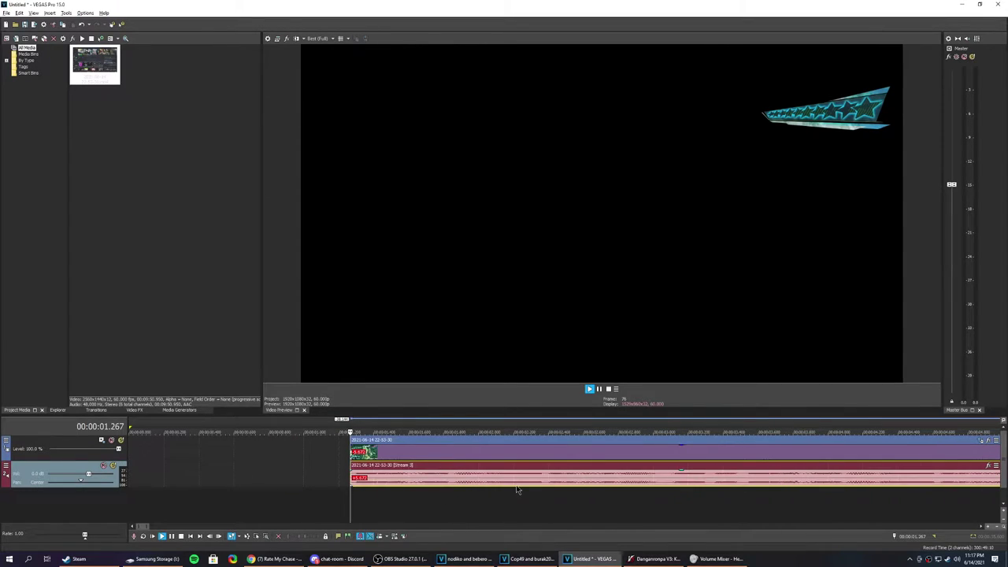
{"action": "scroll", "coordinate": [526, 491], "scroll_direction": "down", "scroll_amount": 3}
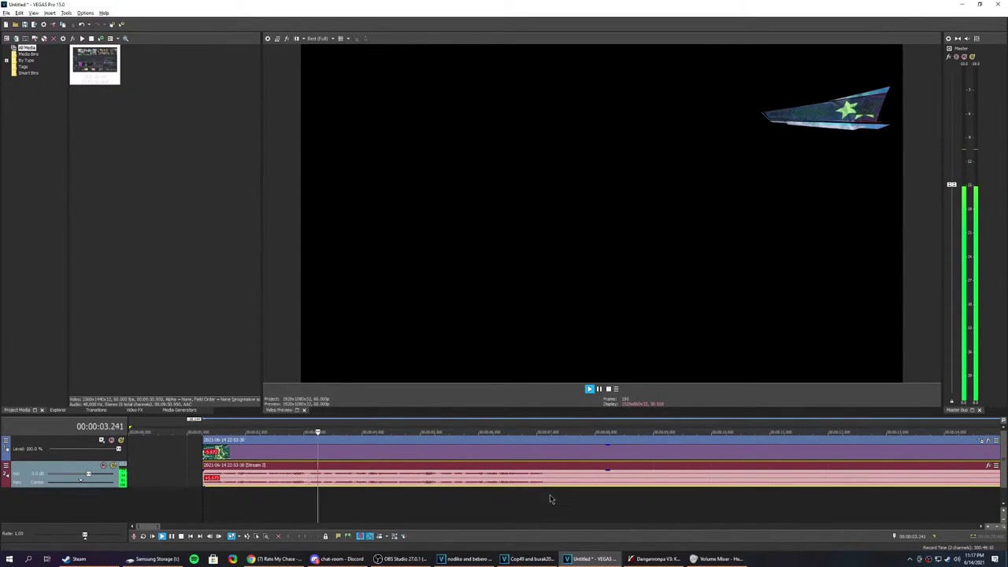
{"action": "scroll", "coordinate": [550, 499], "scroll_direction": "down", "scroll_amount": 4}
{"action": "key", "text": "Return"}
{"action": "left_click_drag", "start_coordinate": [234, 485], "coordinate": [828, 482]}
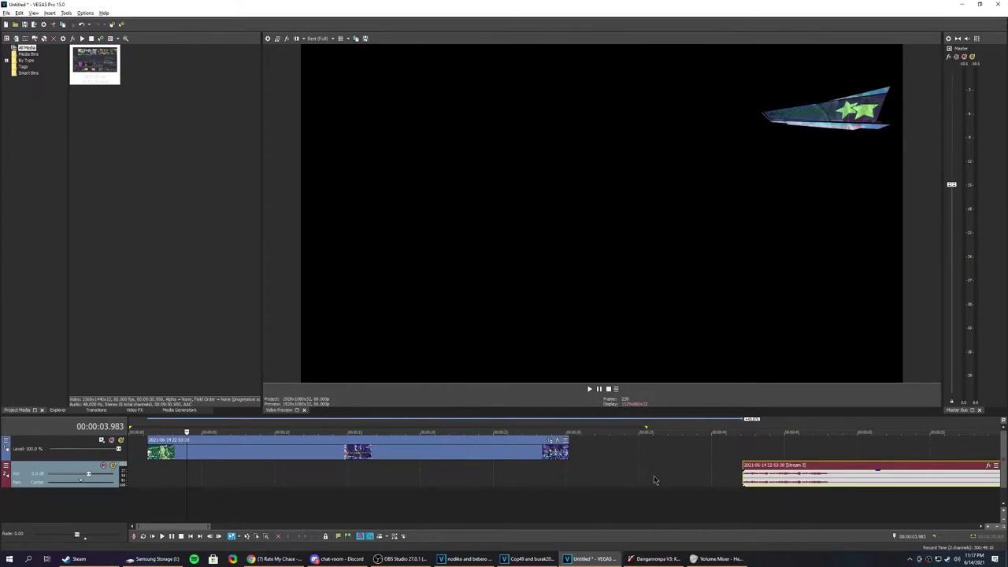
Locate the Composite Level envelope option for the video track and place the cursor at the video event's start.
{"action": "right_click", "coordinate": [91, 460]}
{"action": "mouse_move", "coordinate": [149, 386]}
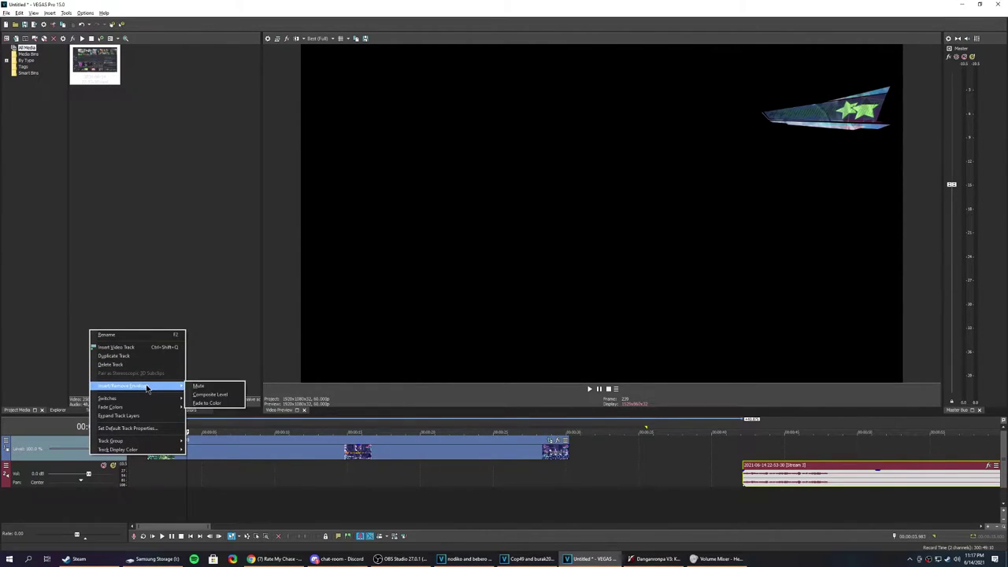
{"action": "left_click", "coordinate": [208, 395]}
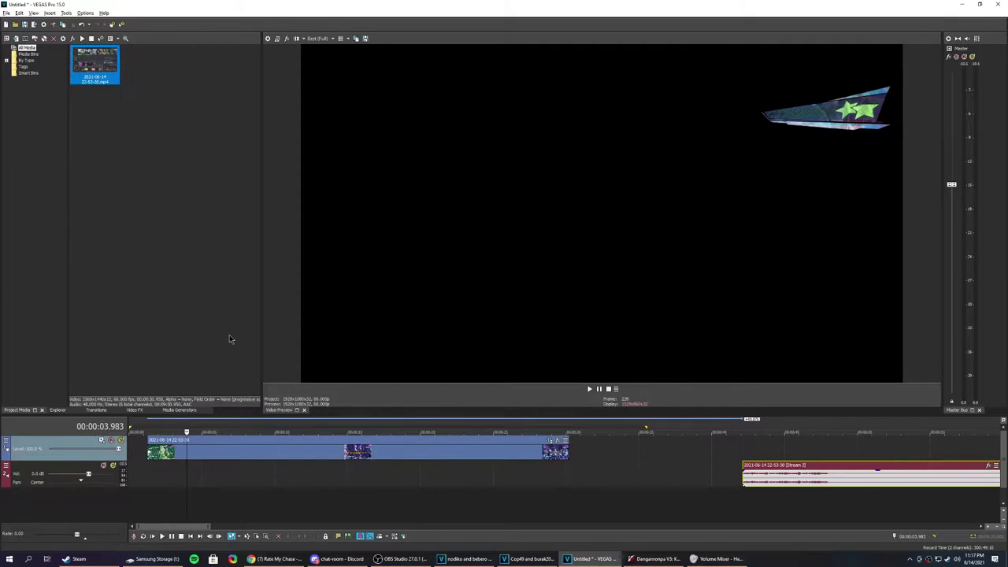
{"action": "right_click", "coordinate": [101, 457]}
{"action": "mouse_move", "coordinate": [149, 386]}
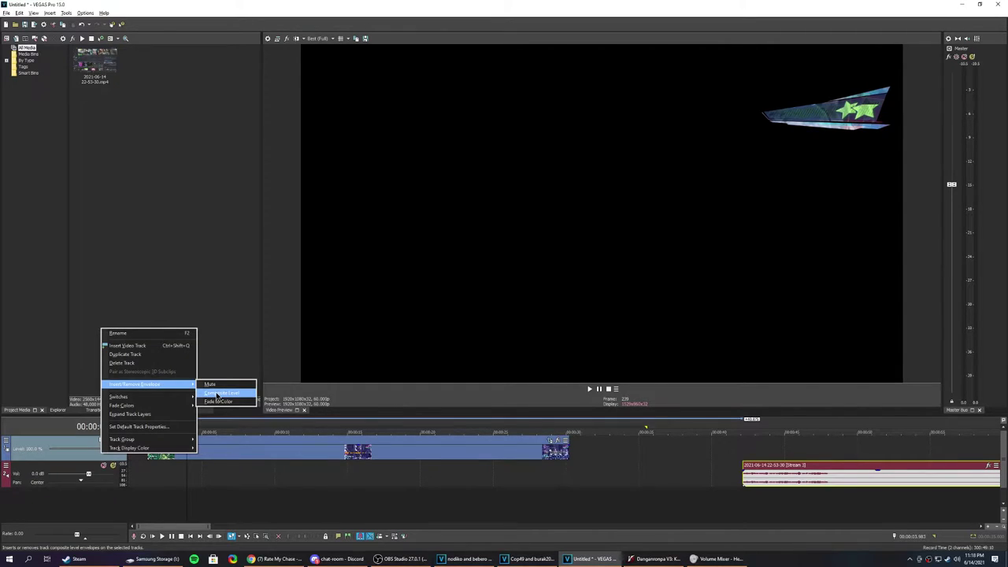
{"action": "right_click", "coordinate": [74, 454]}
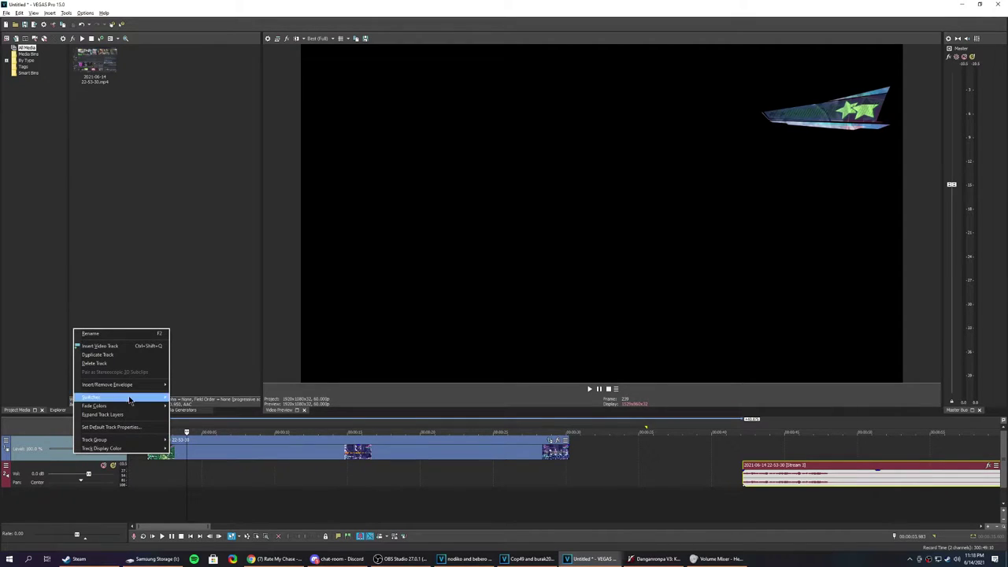
{"action": "mouse_move", "coordinate": [127, 387]}
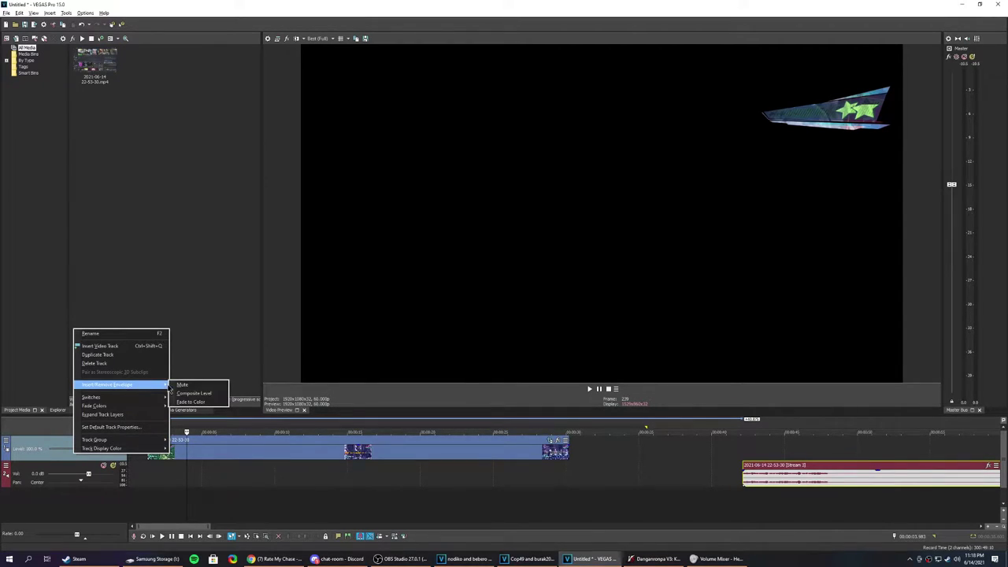
{"action": "left_click", "coordinate": [189, 397]}
{"action": "left_click", "coordinate": [148, 451]}
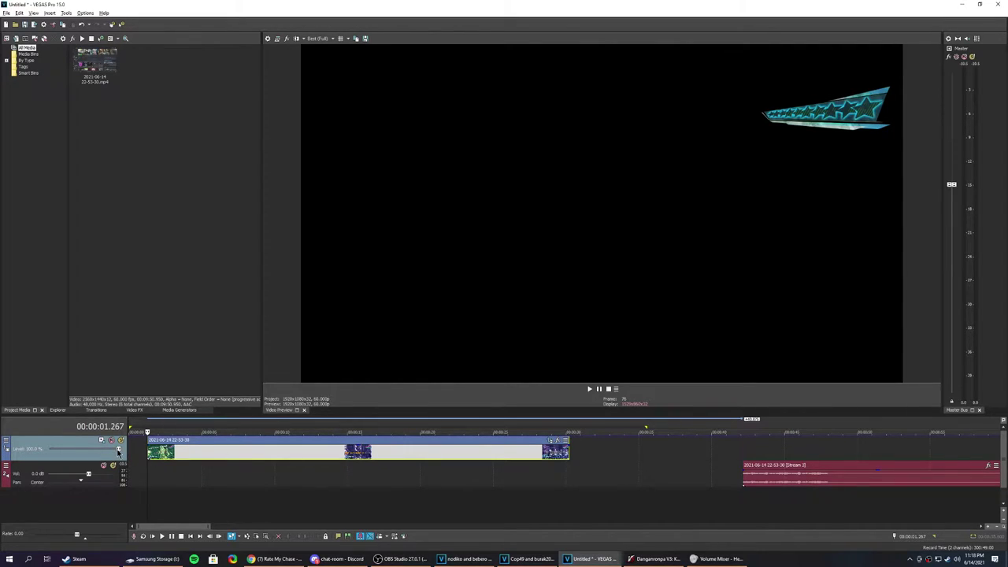
{"action": "left_click_drag", "start_coordinate": [118, 451], "coordinate": [146, 442]}
Switch to the Lost Chases project and examine how the gauge's stars fill between 00:04:16.717 and 00:04:30.217.
{"action": "key", "text": "alt+Tab"}
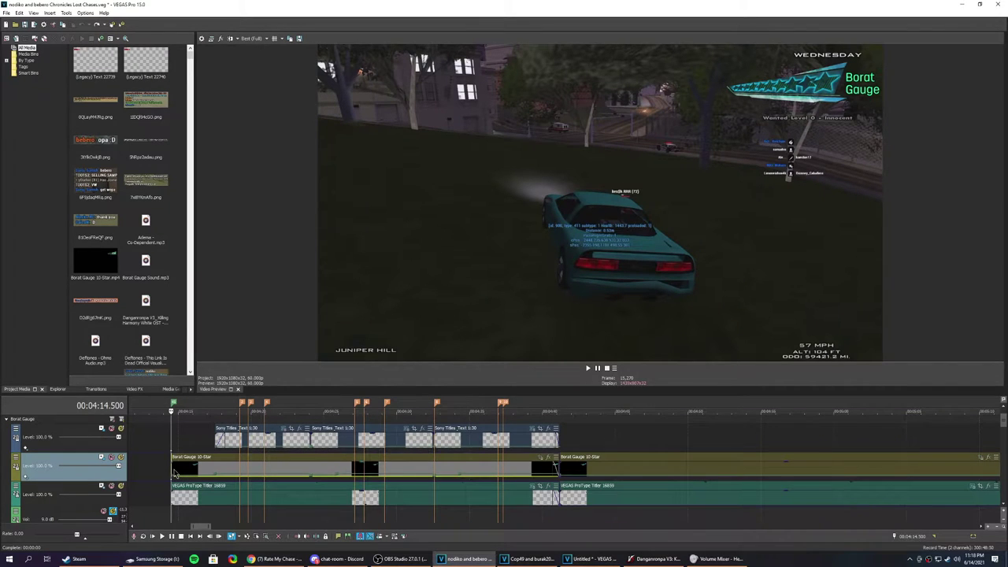
{"action": "left_click", "coordinate": [204, 471]}
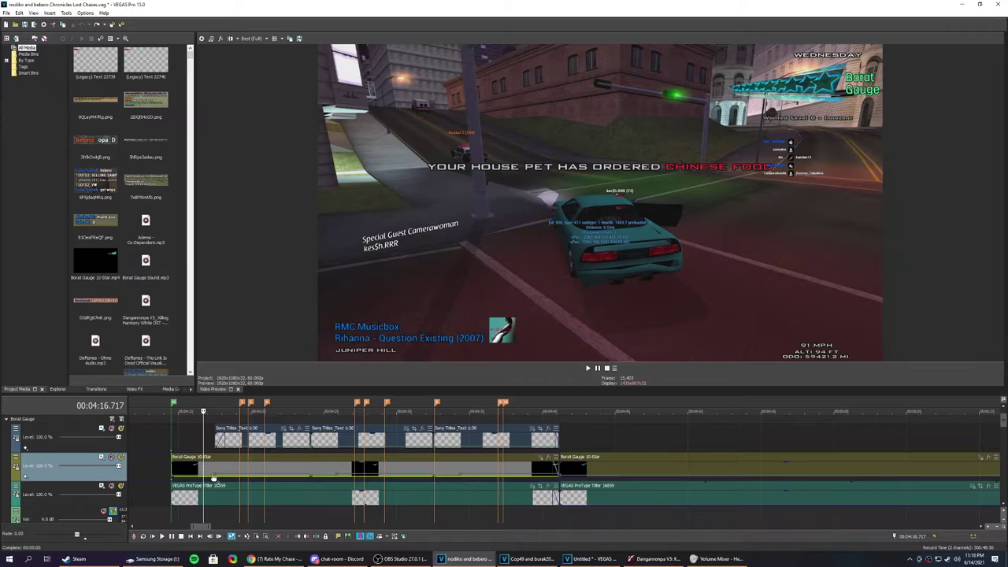
{"action": "scroll", "coordinate": [227, 487], "scroll_direction": "left", "scroll_amount": 5}
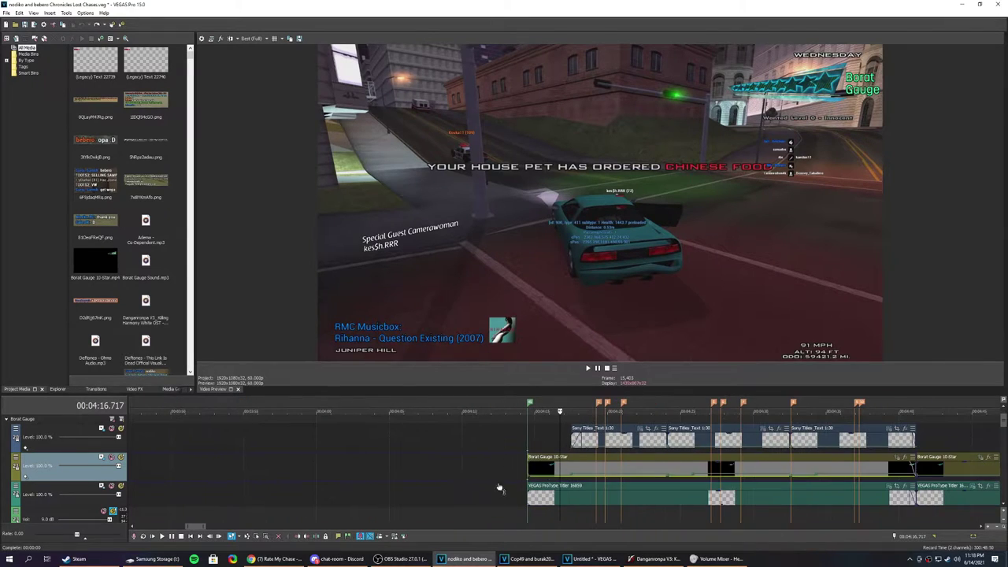
{"action": "left_click", "coordinate": [694, 469]}
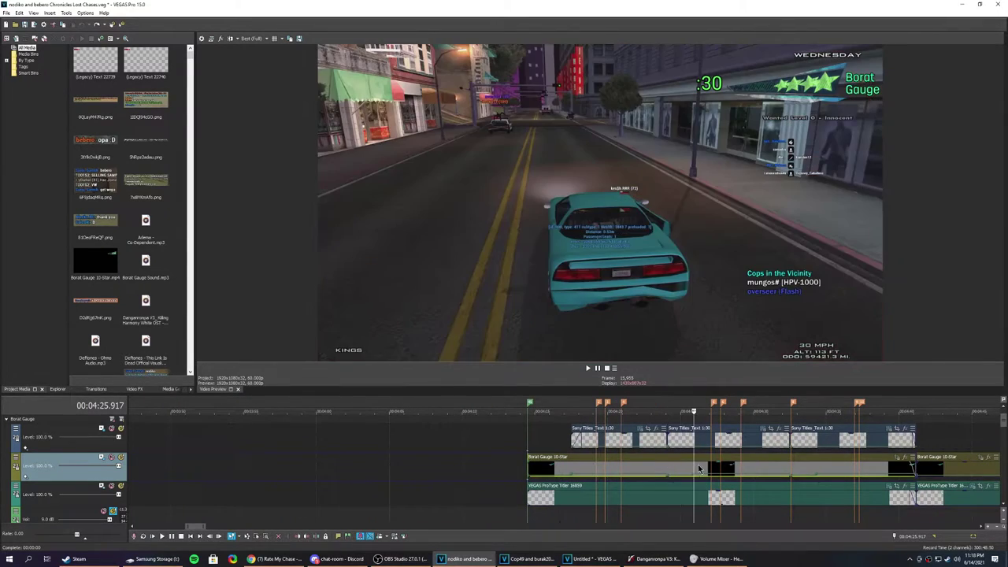
{"action": "left_click", "coordinate": [712, 468]}
{"action": "left_click", "coordinate": [757, 469]}
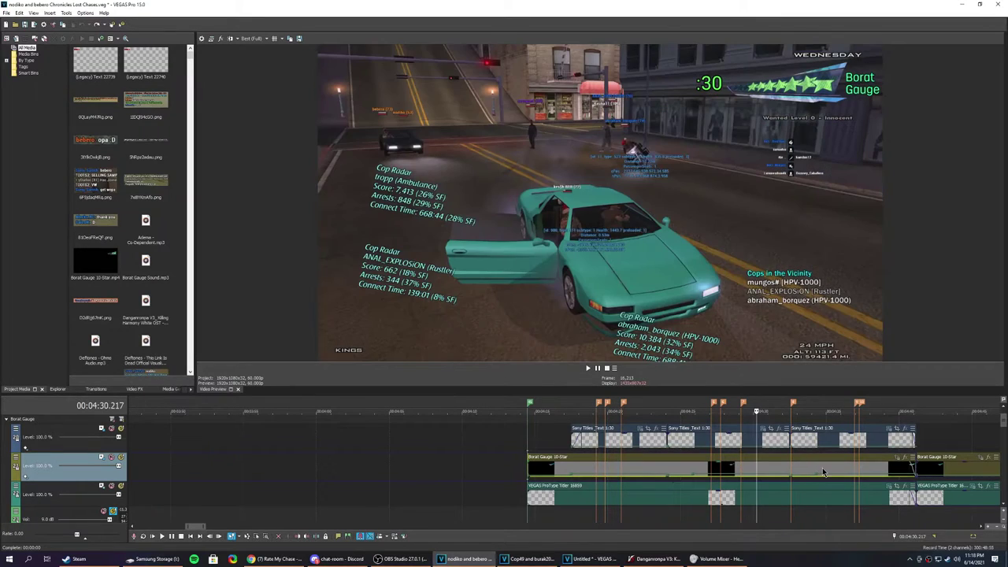
Play the fade-out ending the first Borat Gauge 10-Star event from about 00:04:40.483, and return to the untitled project.
{"action": "left_click", "coordinate": [896, 471]}
{"action": "key", "text": "space"}
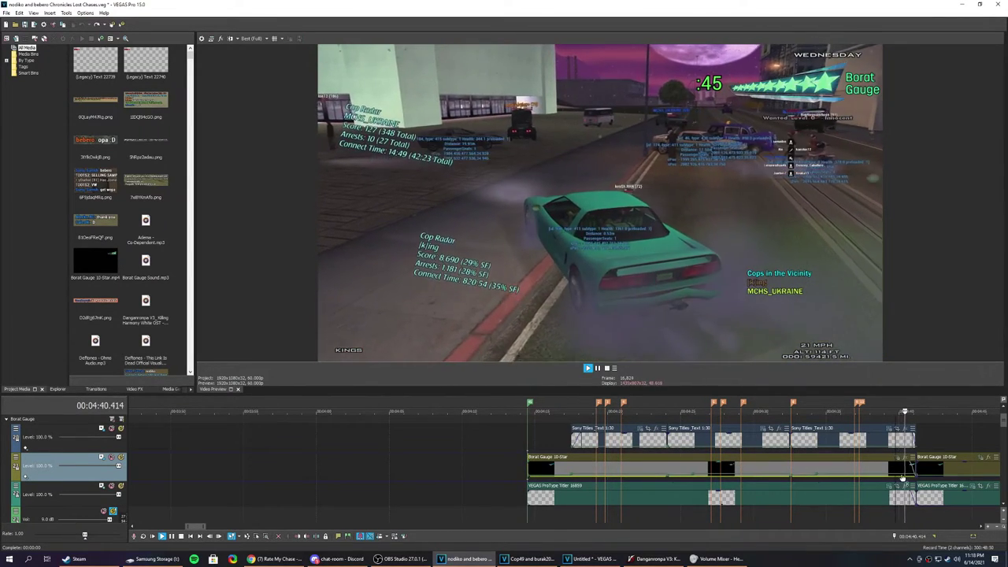
{"action": "scroll", "coordinate": [604, 490], "scroll_direction": "right", "scroll_amount": 5}
{"action": "key", "text": "space"}
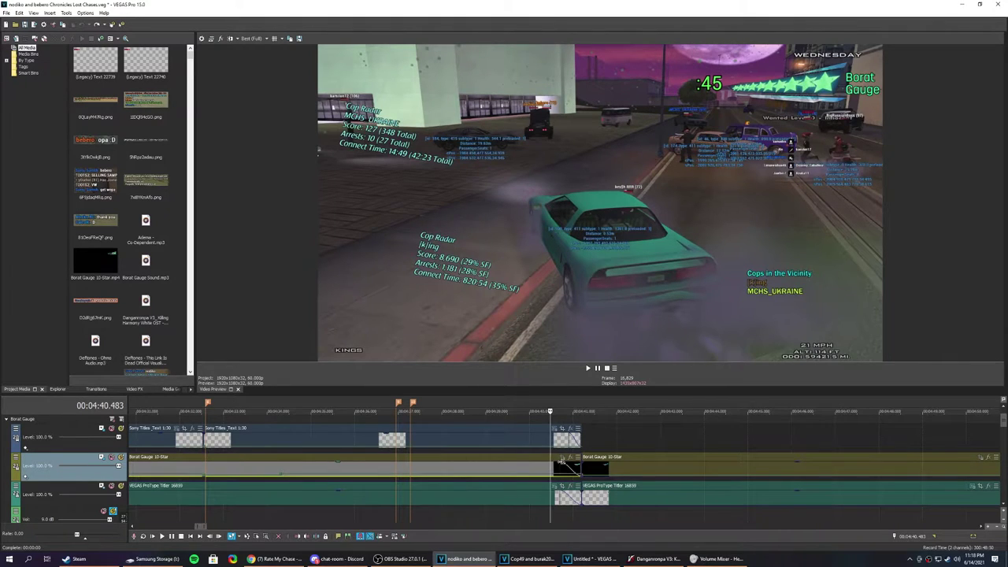
{"action": "key", "text": "space"}
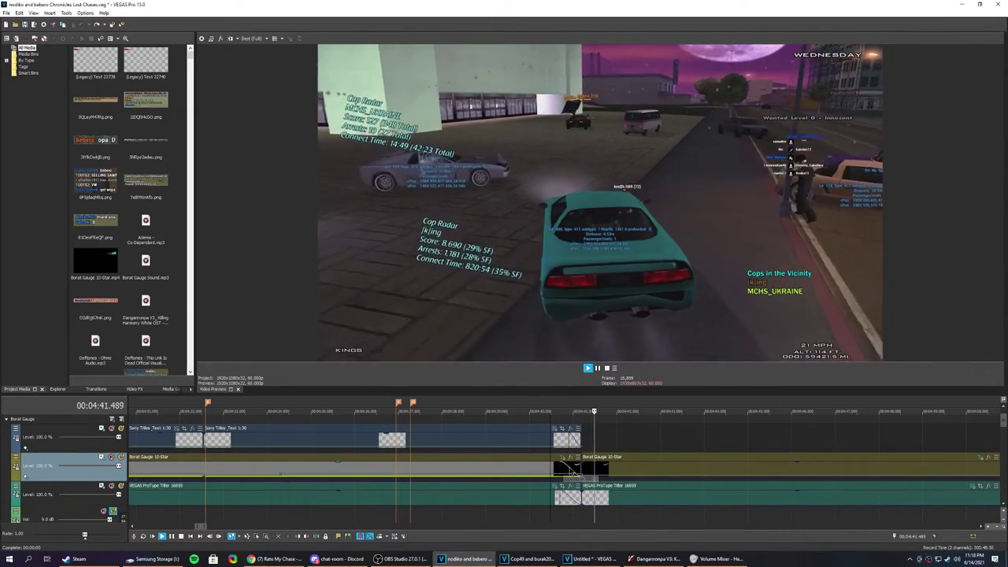
{"action": "key", "text": "space"}
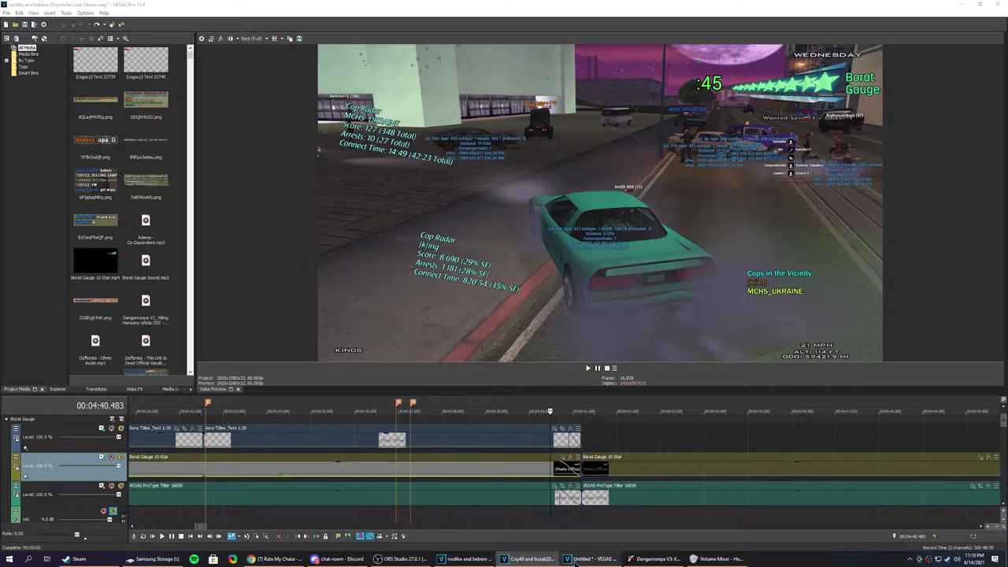
{"action": "left_click", "coordinate": [585, 560]}
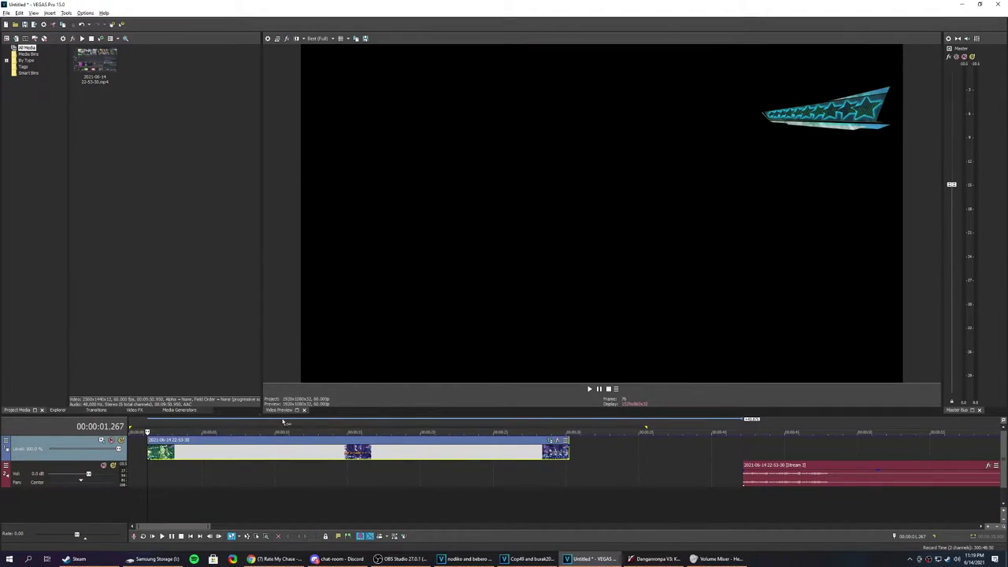
Enlarge the video track and timeline area, and set the composite level envelope's starting point to Hold.
{"action": "left_click", "coordinate": [1004, 510]}
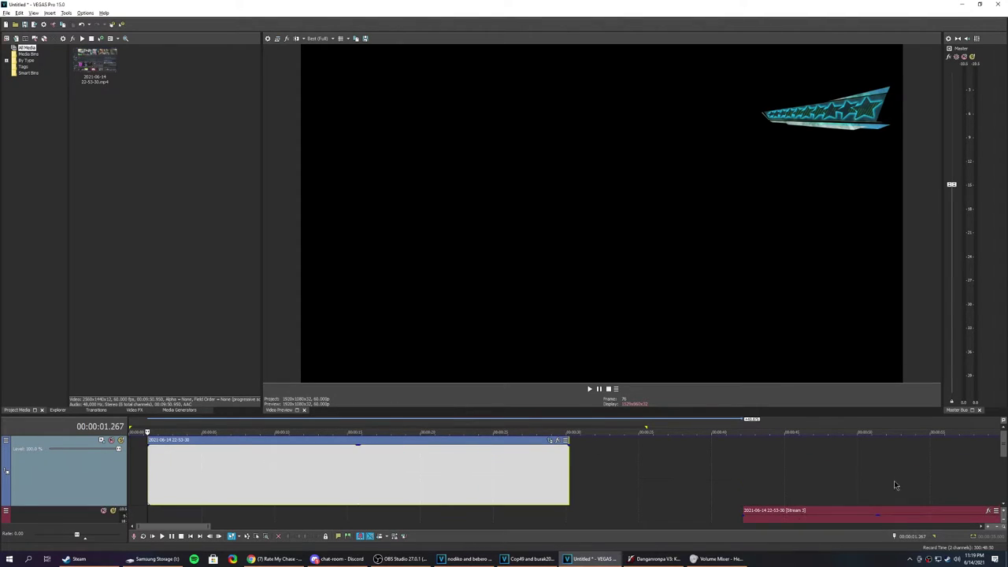
{"action": "left_click_drag", "start_coordinate": [601, 414], "coordinate": [597, 359]}
{"action": "scroll", "coordinate": [399, 388], "scroll_direction": "up", "scroll_amount": 5}
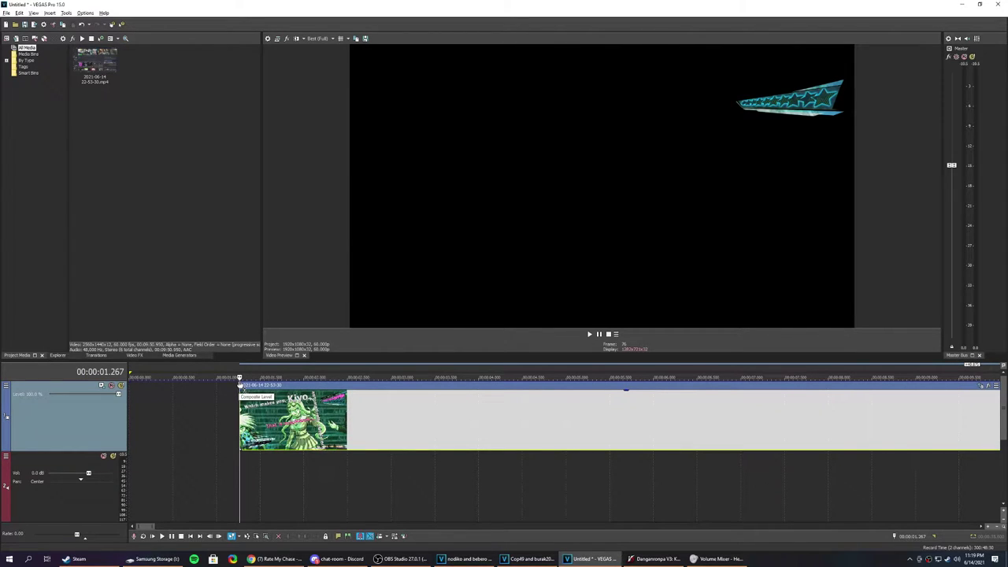
{"action": "right_click", "coordinate": [131, 384]}
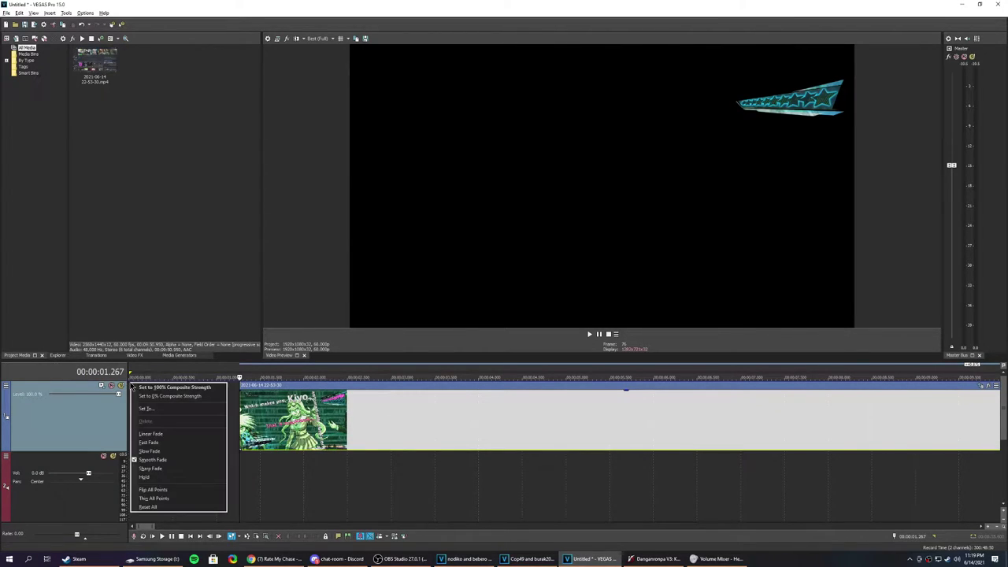
{"action": "left_click", "coordinate": [155, 337]}
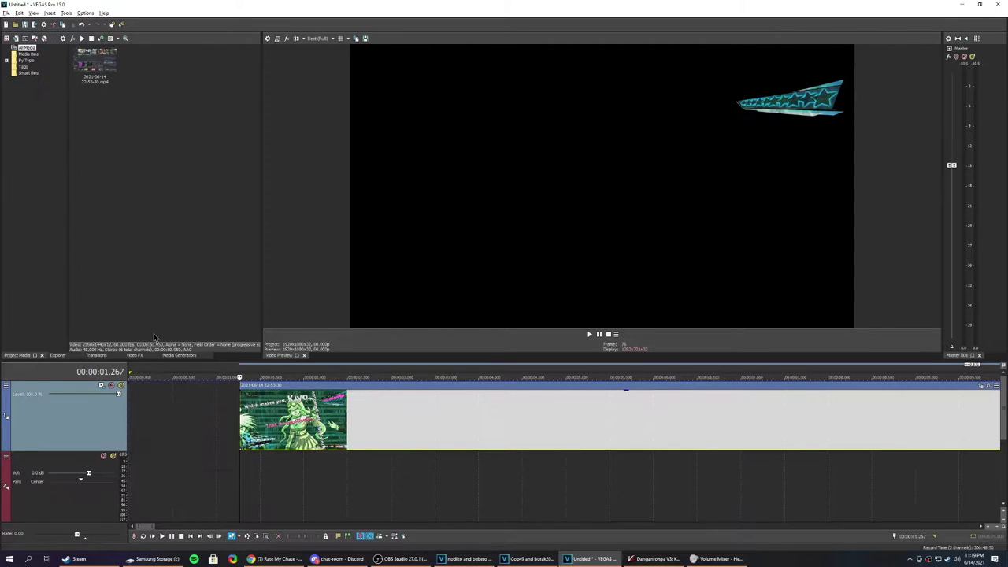
{"action": "right_click", "coordinate": [132, 385]}
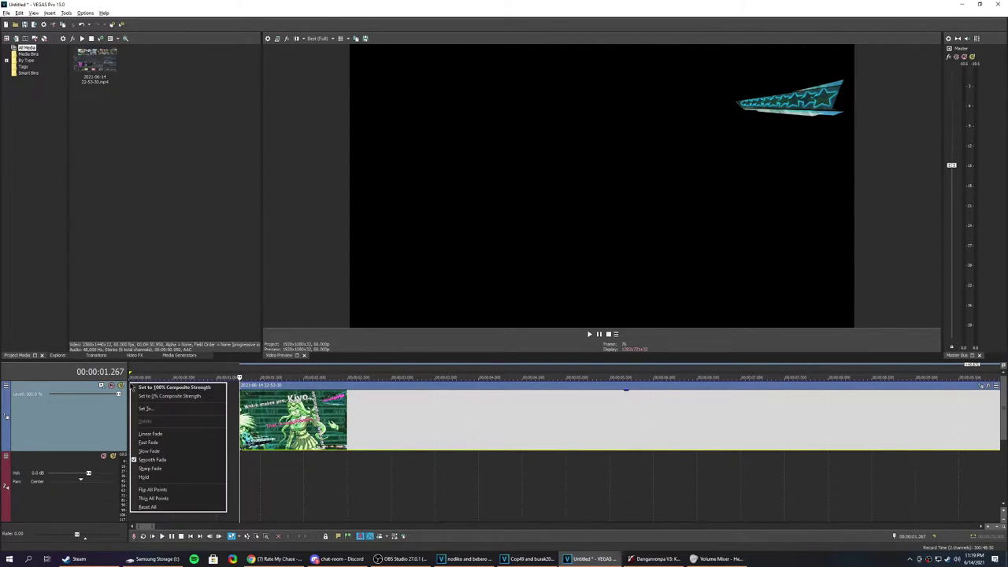
{"action": "left_click", "coordinate": [157, 477]}
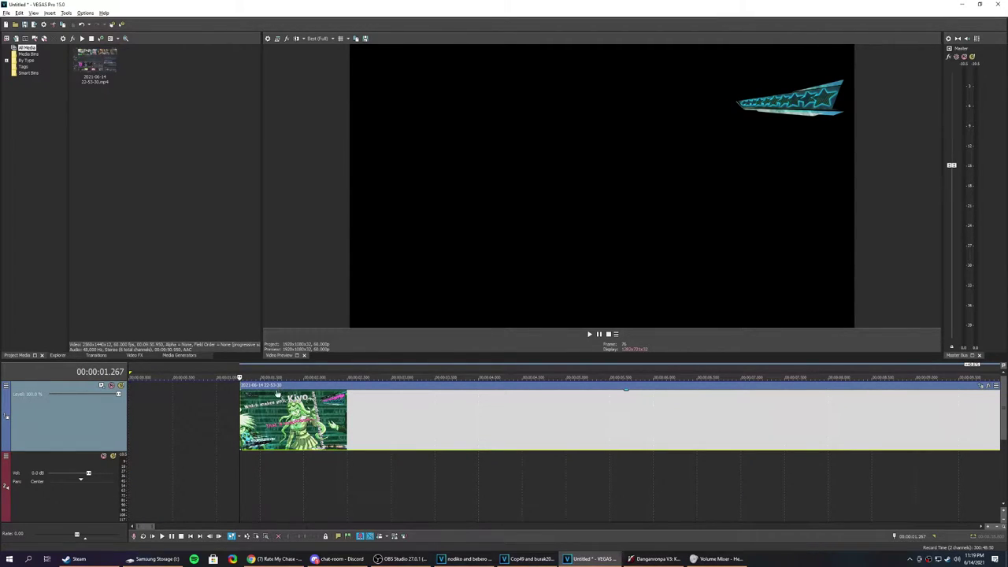
Check the gauge in the paused Borat Chronicles: Part 1 video in the browser, and return to the untitled project.
{"action": "scroll", "coordinate": [278, 394], "scroll_direction": "down", "scroll_amount": 3}
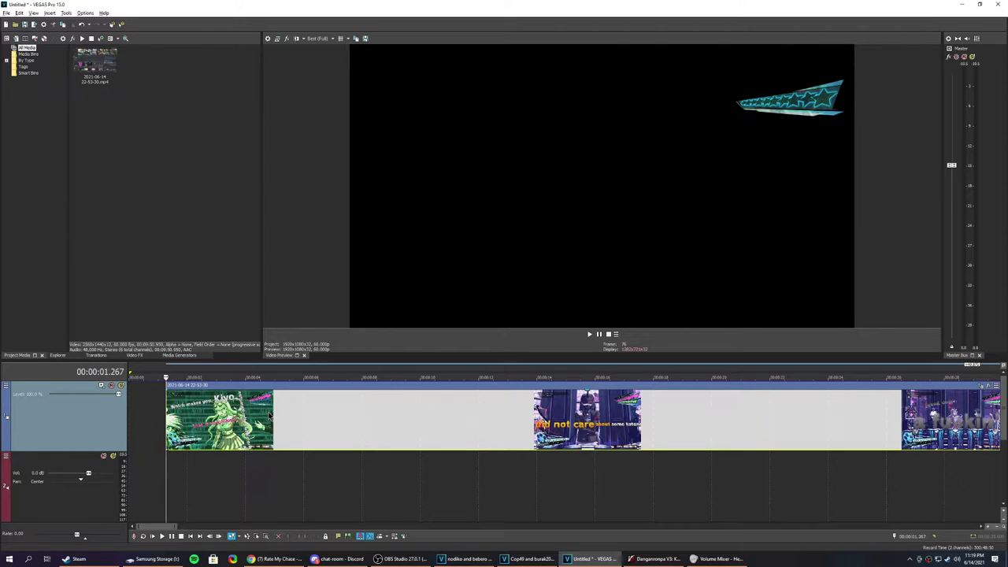
{"action": "left_click", "coordinate": [275, 560]}
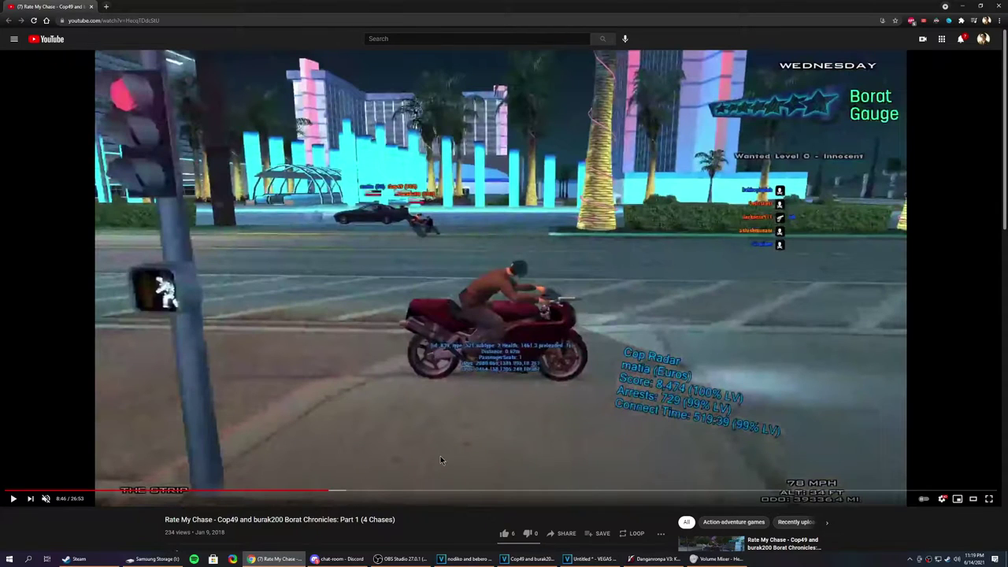
{"action": "scroll", "coordinate": [441, 461], "scroll_direction": "down", "scroll_amount": 2}
{"action": "scroll", "coordinate": [441, 461], "scroll_direction": "up", "scroll_amount": 2}
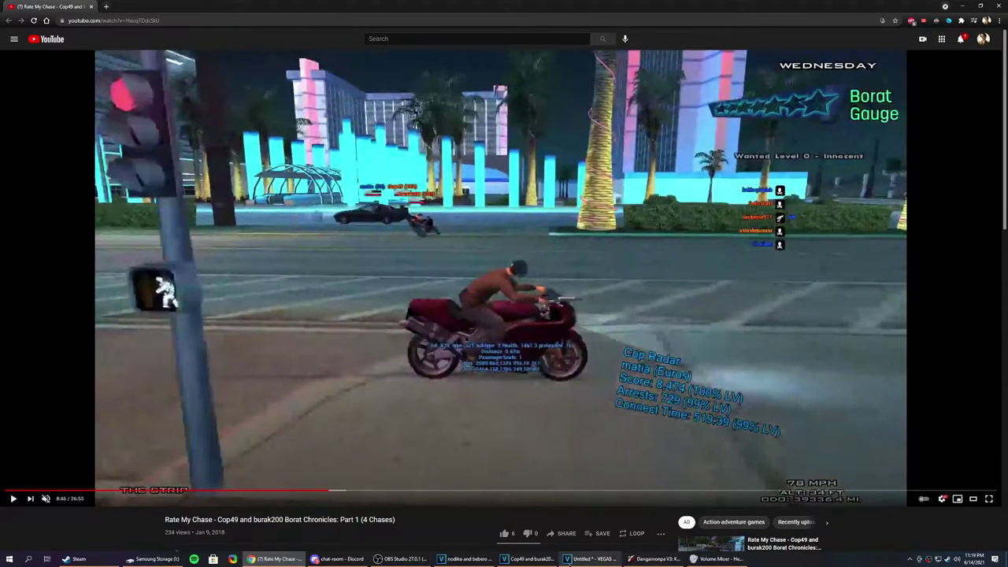
{"action": "mouse_move", "coordinate": [531, 564]}
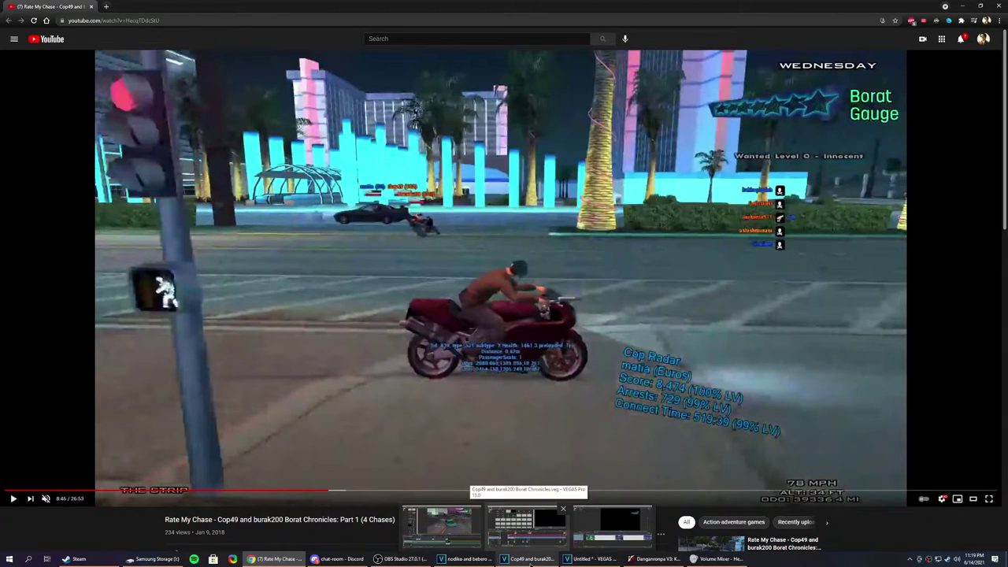
{"action": "left_click", "coordinate": [593, 558]}
Insert a video track beneath the gauge track, and open the Samsung Storage folder window.
{"action": "scroll", "coordinate": [428, 488], "scroll_direction": "down", "scroll_amount": 4}
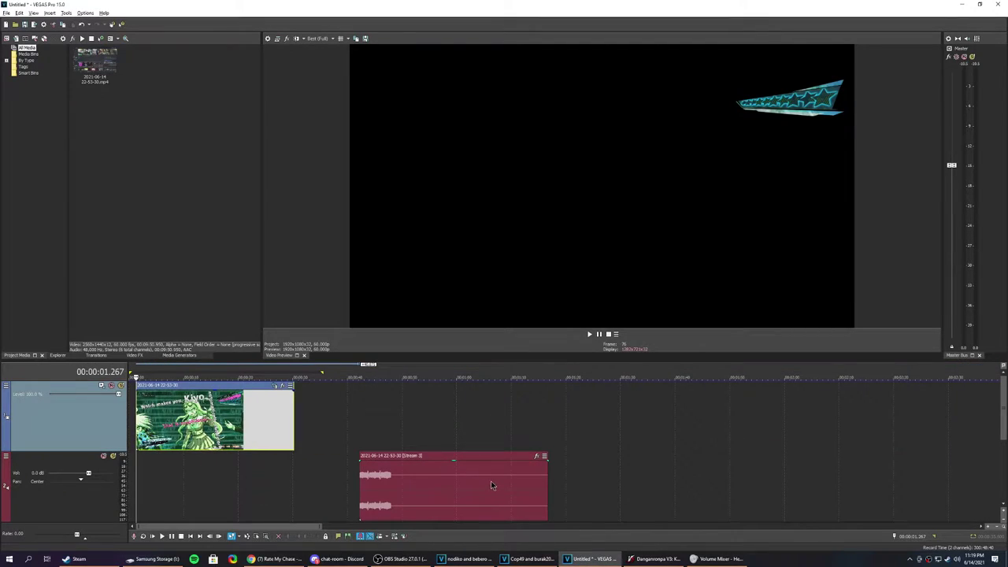
{"action": "right_click", "coordinate": [93, 420]}
{"action": "left_click", "coordinate": [100, 439]}
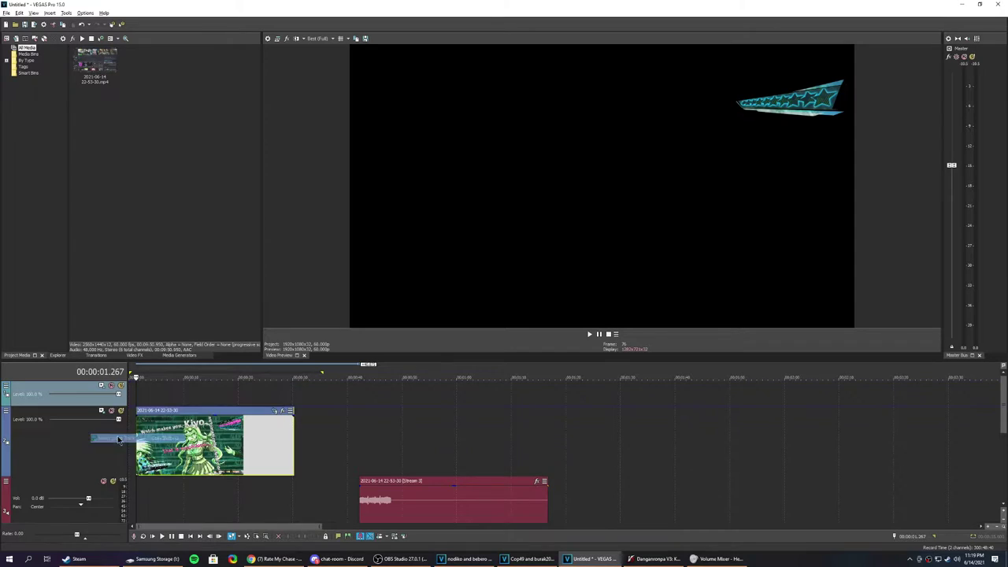
{"action": "left_click_drag", "start_coordinate": [99, 402], "coordinate": [154, 520]}
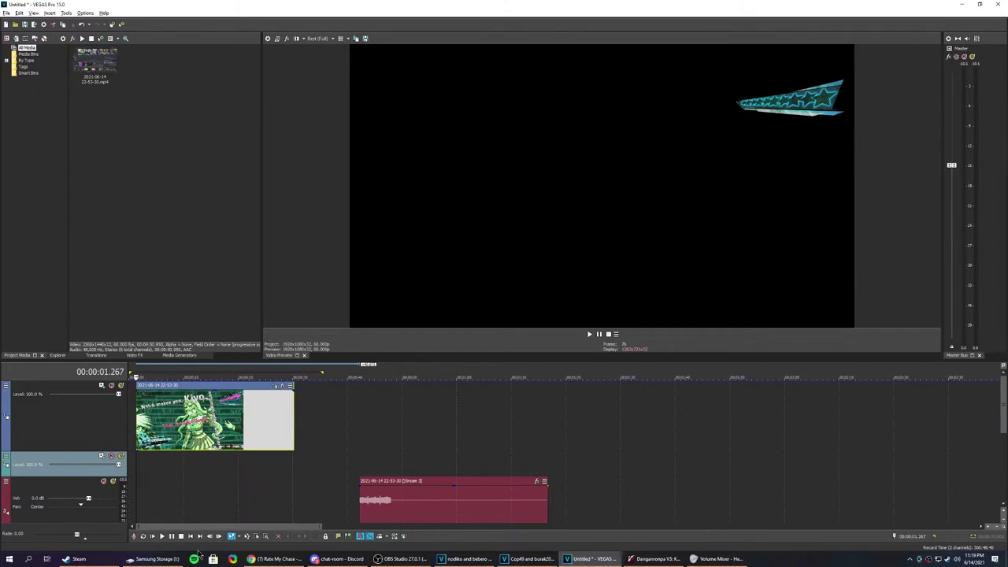
{"action": "left_click", "coordinate": [151, 560]}
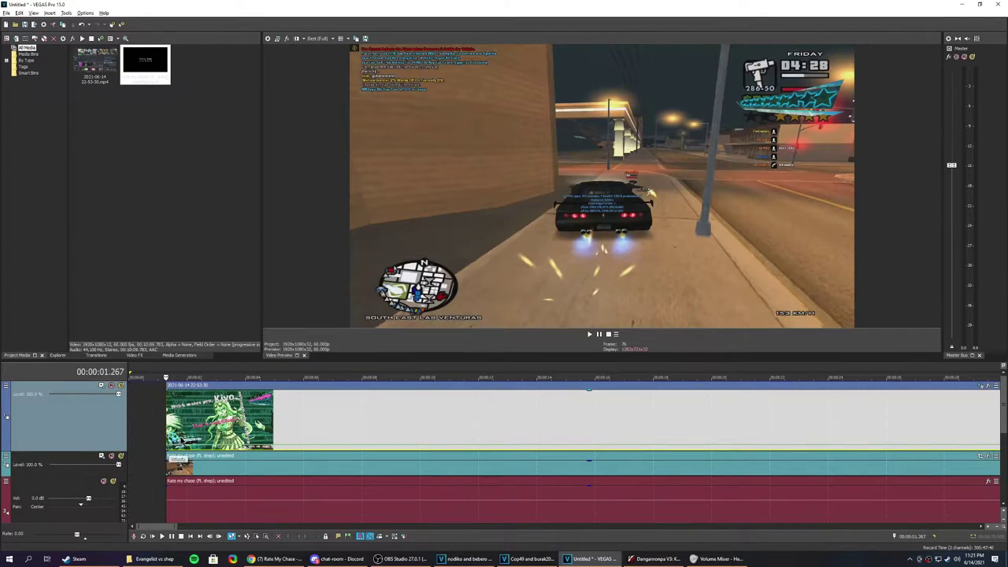
Remove the velocity envelope from the gauge video event.
{"action": "right_click", "coordinate": [202, 429]}
{"action": "mouse_move", "coordinate": [269, 349]}
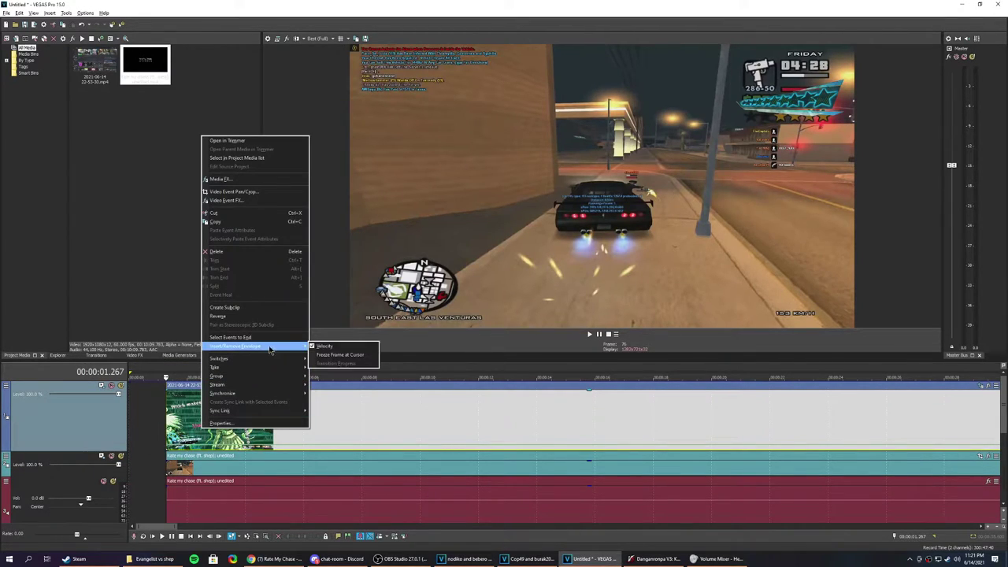
{"action": "left_click", "coordinate": [315, 355]}
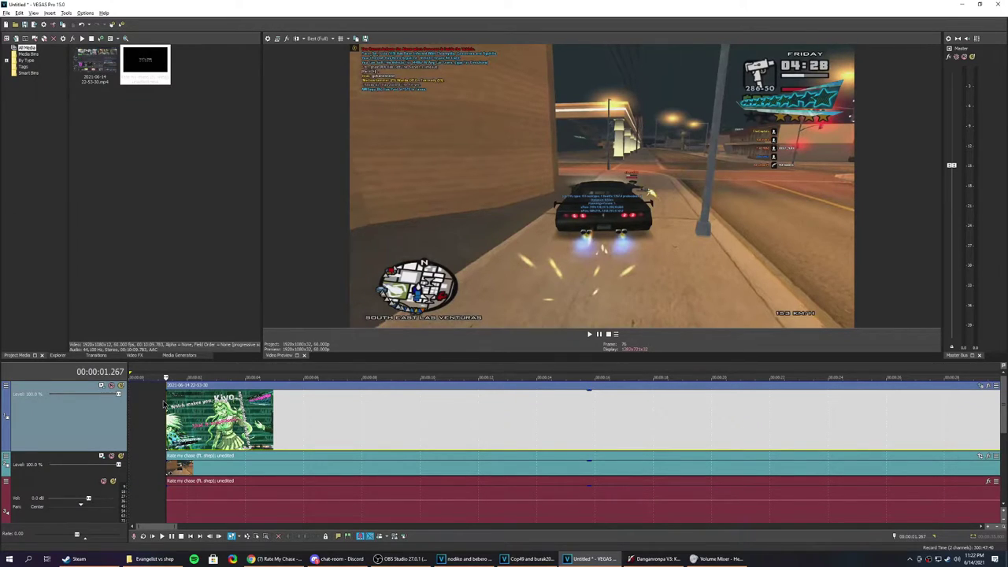
Move the gauge and Rate my chase events to the timeline's start, play them briefly, and place the cursor at 00:00:00.000.
{"action": "left_click_drag", "start_coordinate": [201, 473], "coordinate": [143, 468]}
{"action": "key", "text": "space"}
{"action": "key", "text": "space"}
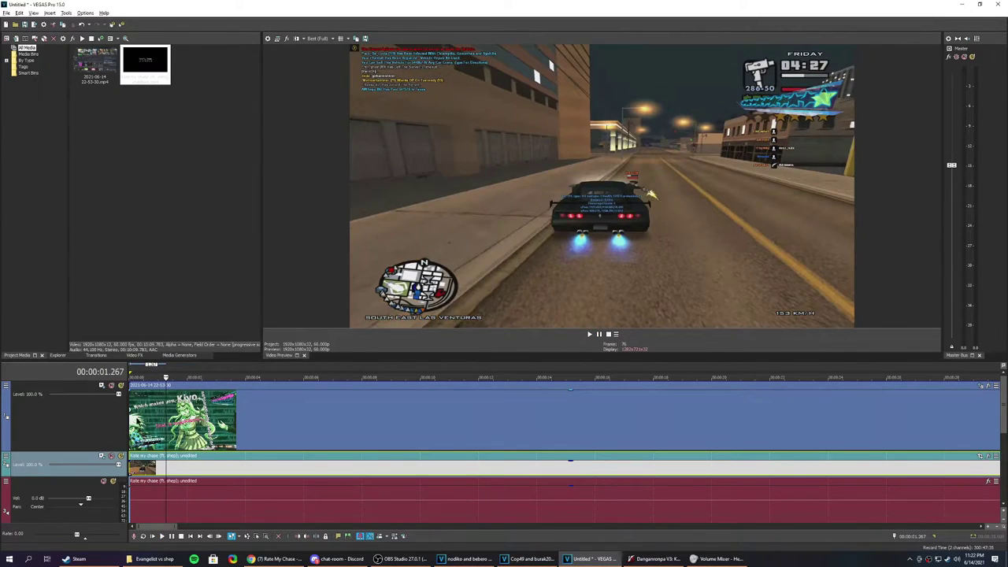
{"action": "left_click", "coordinate": [133, 412]}
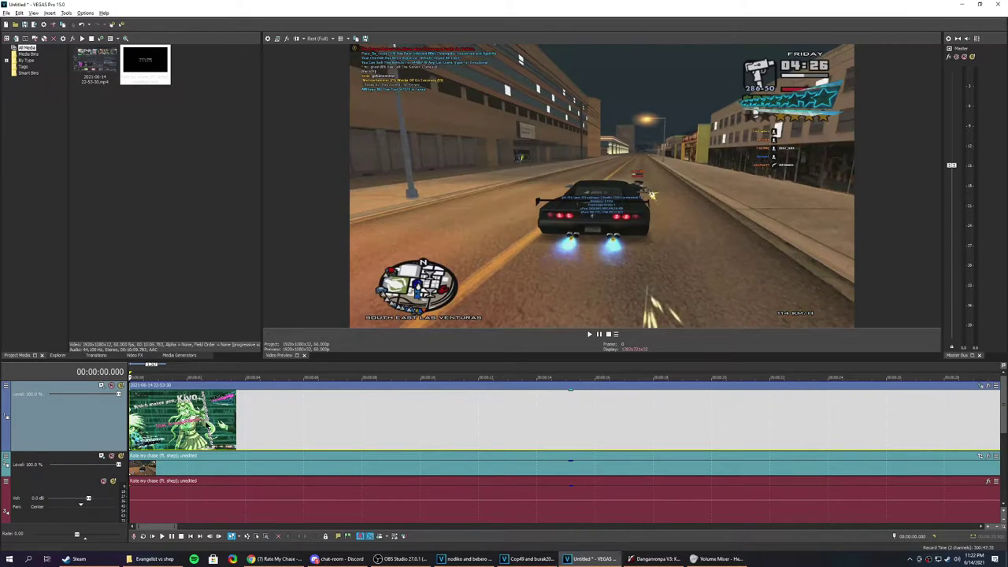
Use Track Motion to shift the gauge track left and slightly up, clear of the game's wanted-level stars.
{"action": "left_click", "coordinate": [101, 386]}
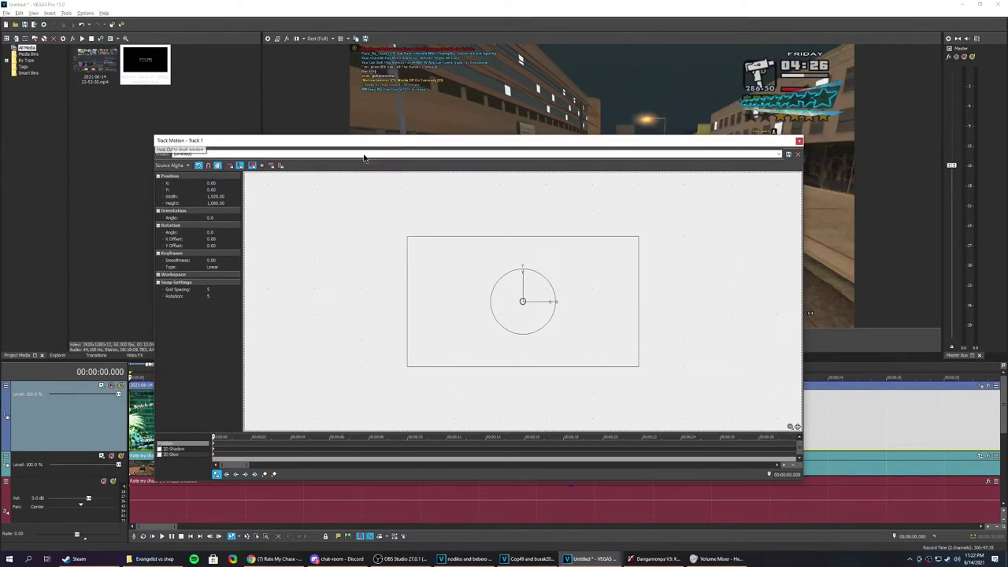
{"action": "left_click_drag", "start_coordinate": [459, 268], "coordinate": [378, 252]}
{"action": "left_click", "coordinate": [799, 141]}
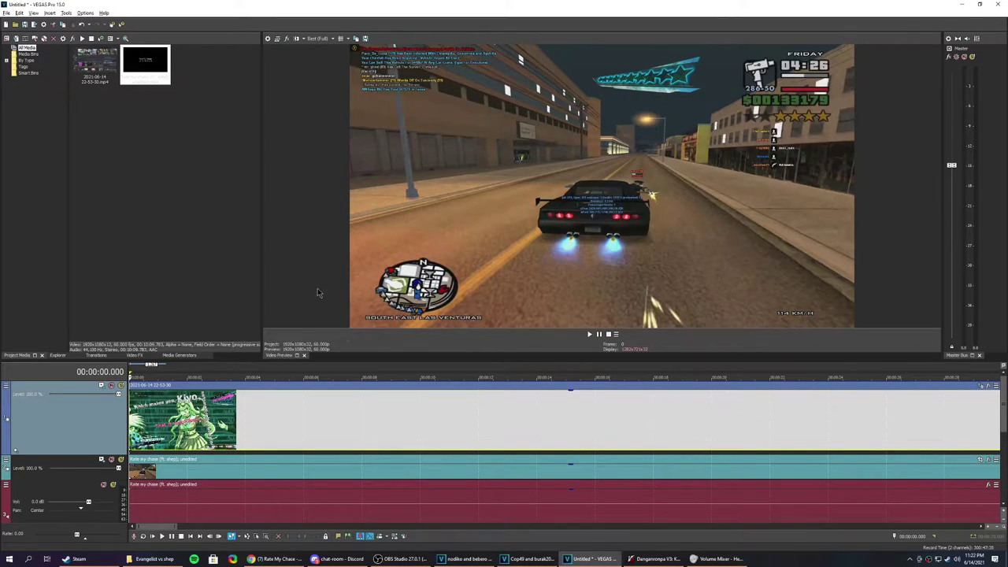
Adjust the Rate my chase footage so an earlier moment falls at 00:00:00.000, and play it with the gauge overlay.
{"action": "left_click_drag", "start_coordinate": [178, 476], "coordinate": [130, 461]}
{"action": "left_click", "coordinate": [134, 437]}
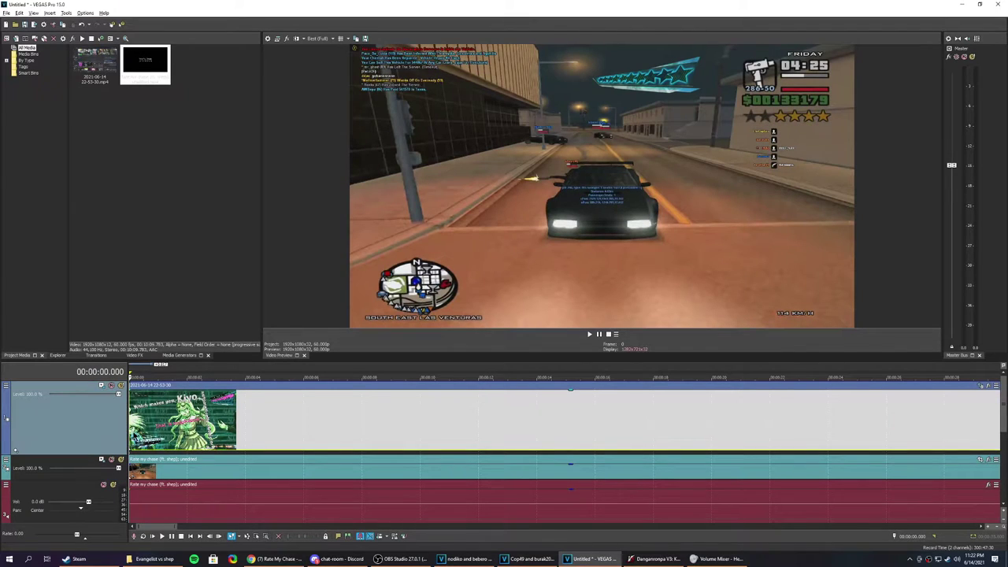
{"action": "key", "text": "space"}
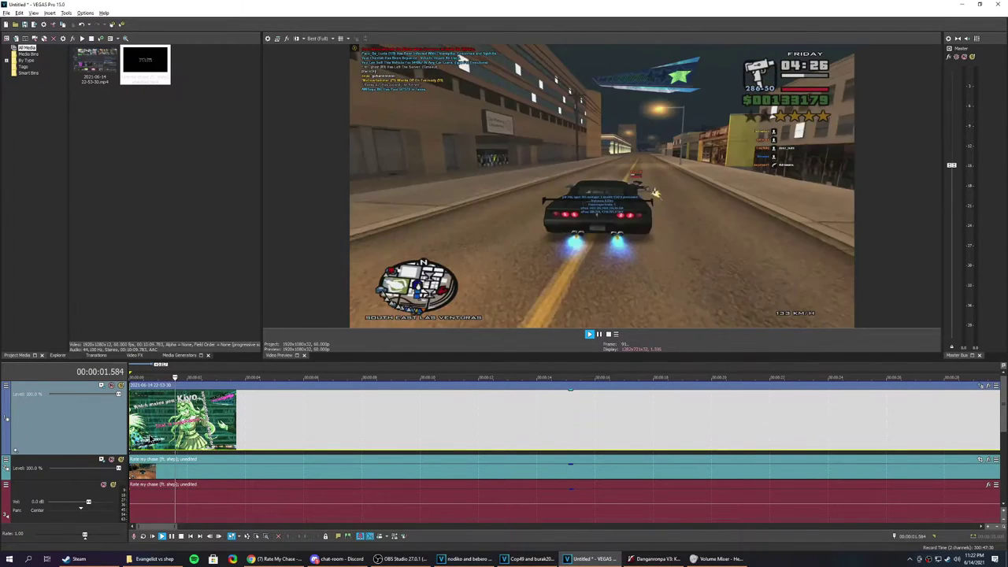
{"action": "key", "text": "space"}
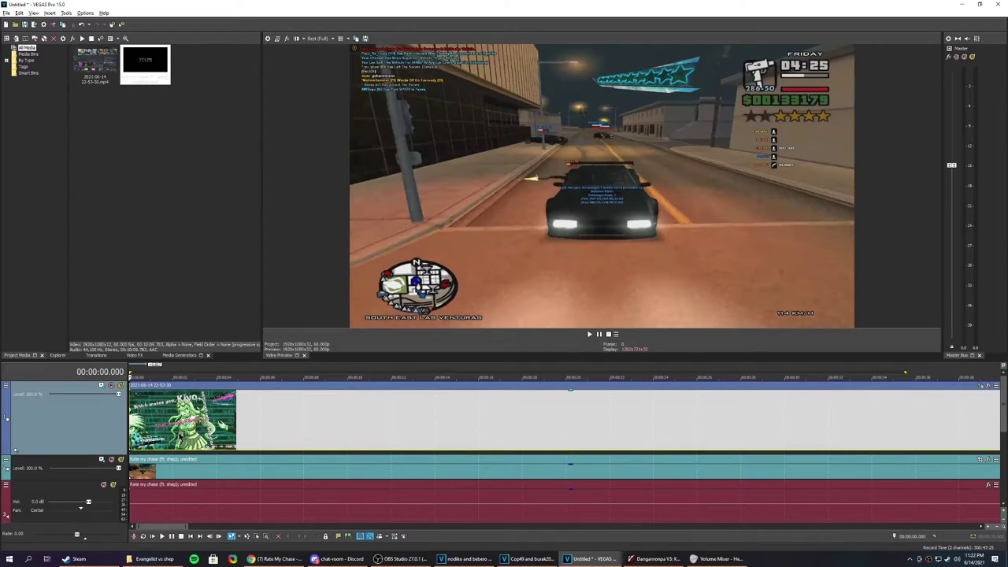
Insert a velocity envelope on the gauge event and set its starting point's fade type to Hold.
{"action": "right_click", "coordinate": [185, 430]}
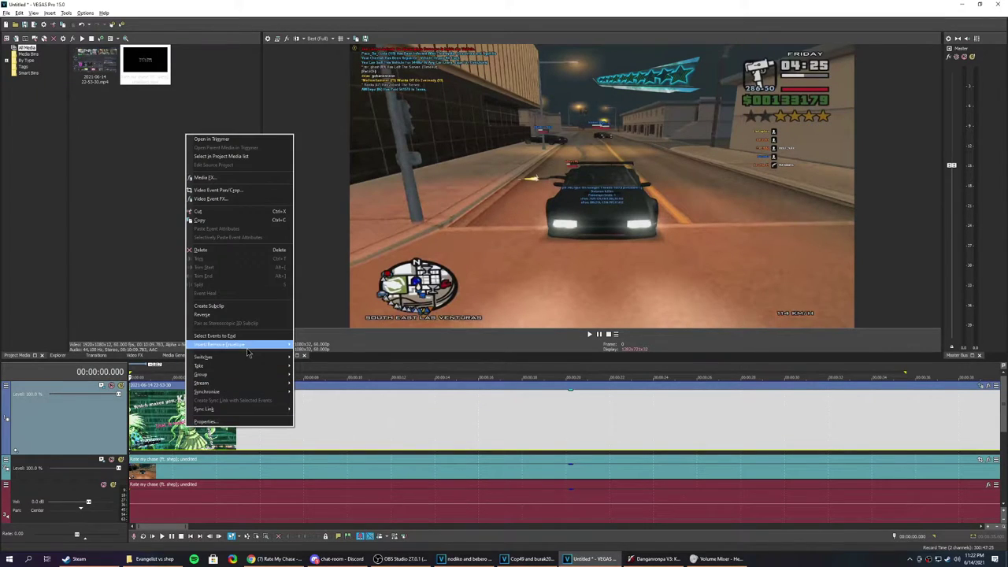
{"action": "right_click", "coordinate": [157, 416]}
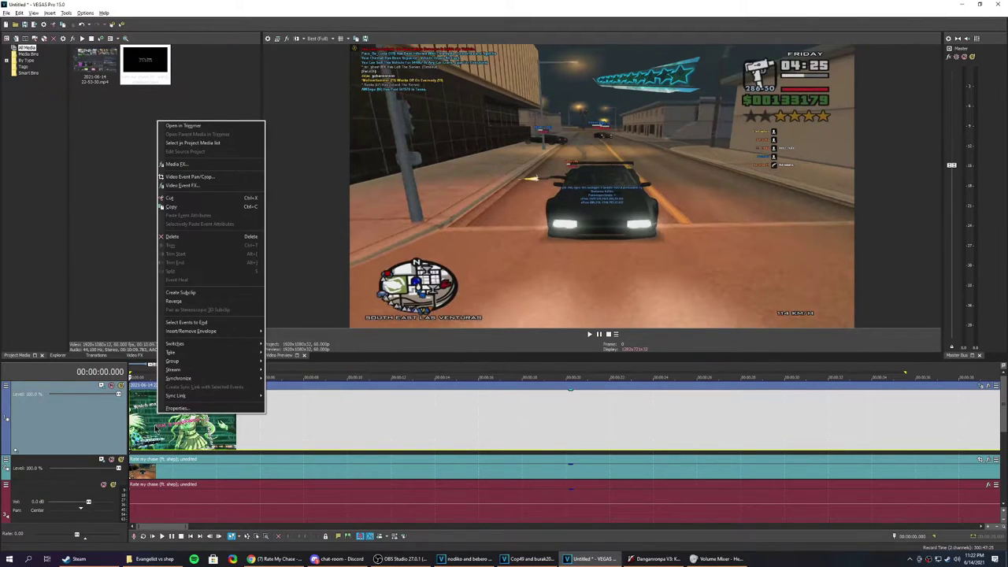
{"action": "right_click", "coordinate": [411, 426]}
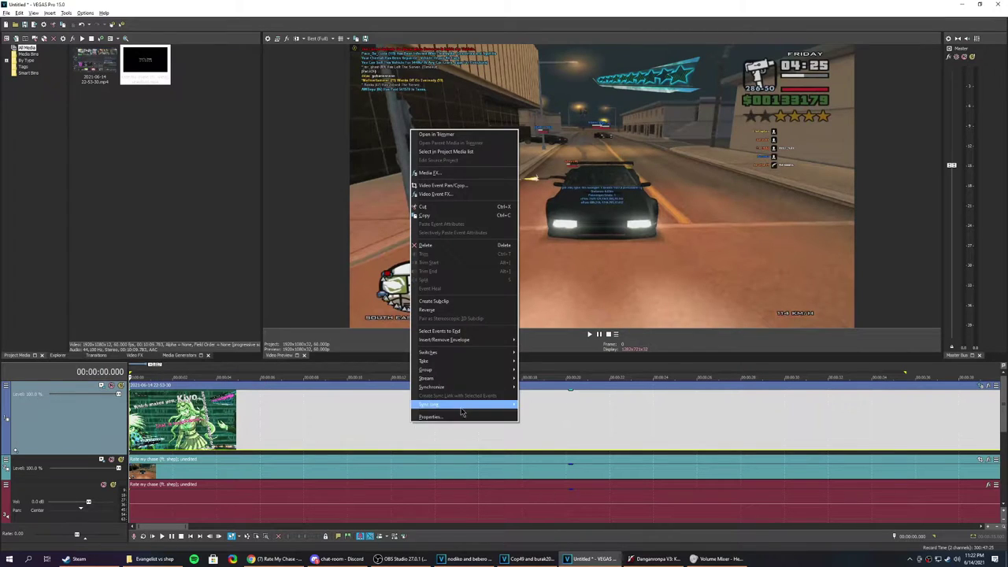
{"action": "mouse_move", "coordinate": [462, 344]}
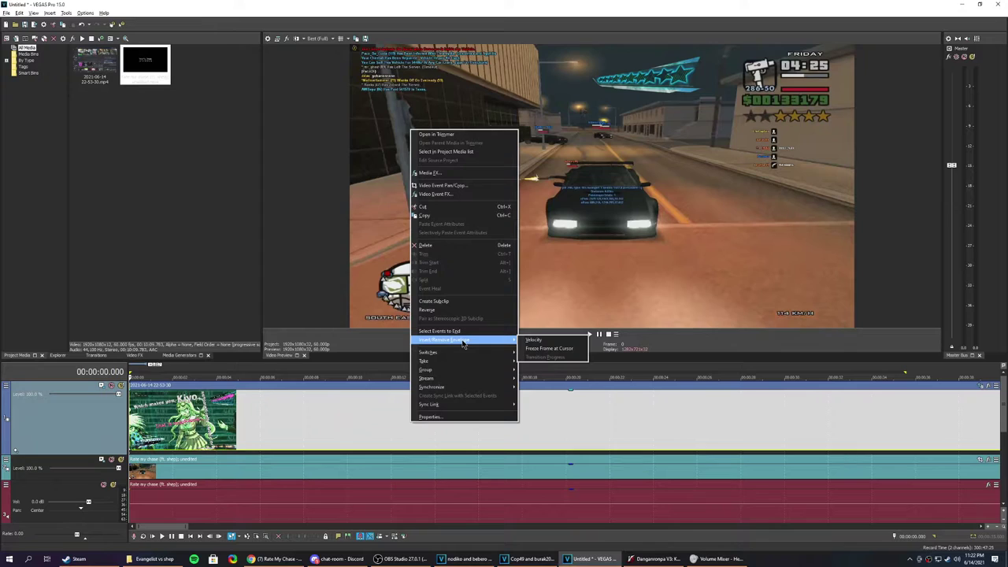
{"action": "left_click", "coordinate": [539, 341]}
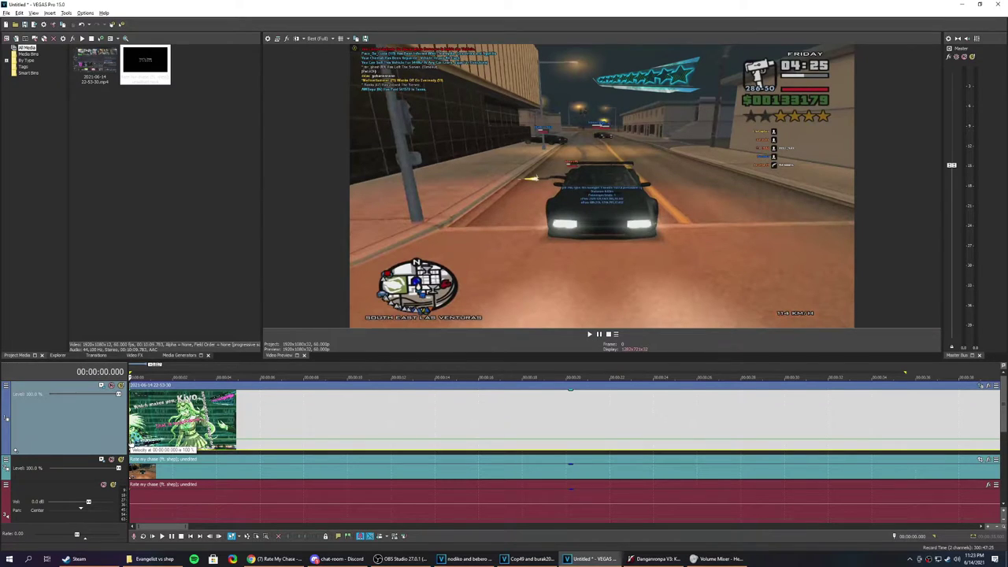
{"action": "right_click", "coordinate": [131, 444]}
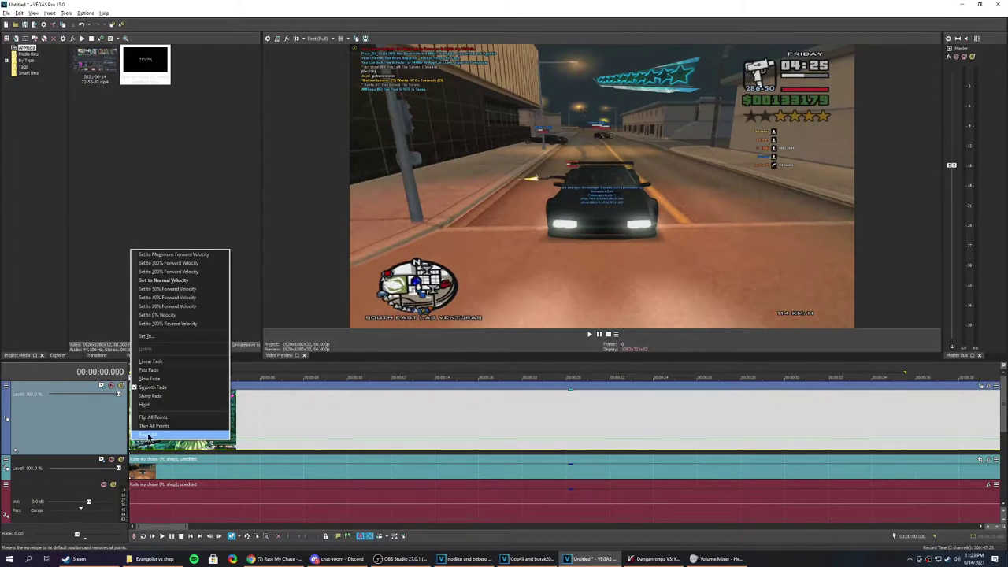
{"action": "left_click", "coordinate": [161, 406]}
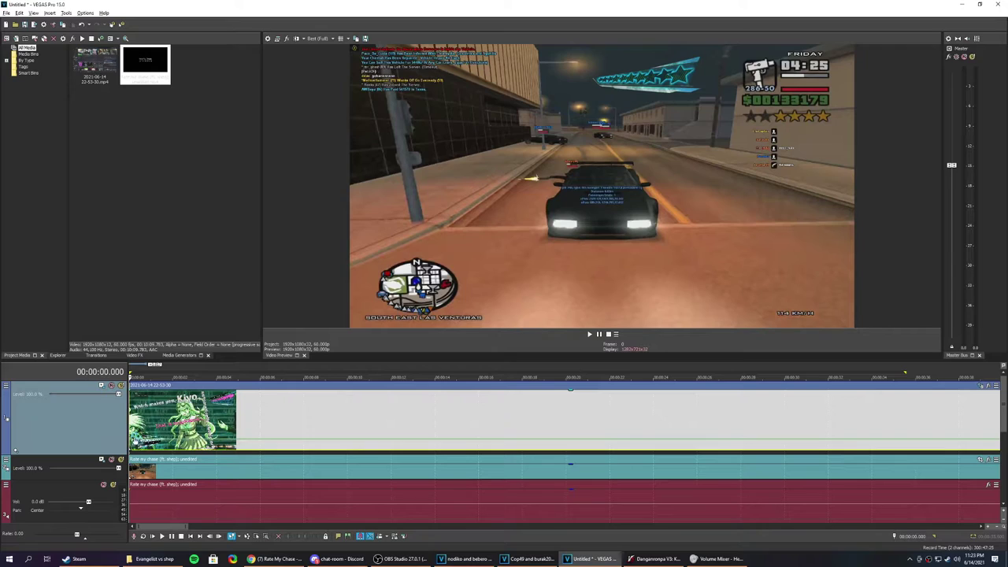
Set the gauge's velocity envelope to 0% at its starting point, and play the timeline to check the frozen gauge.
{"action": "right_click", "coordinate": [131, 439]}
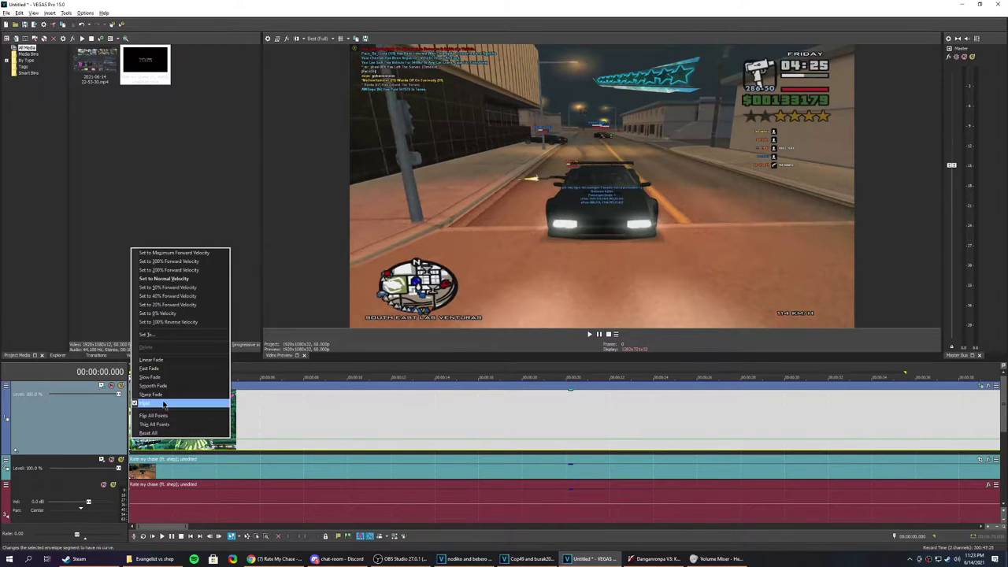
{"action": "left_click", "coordinate": [186, 314]}
{"action": "key", "text": "space"}
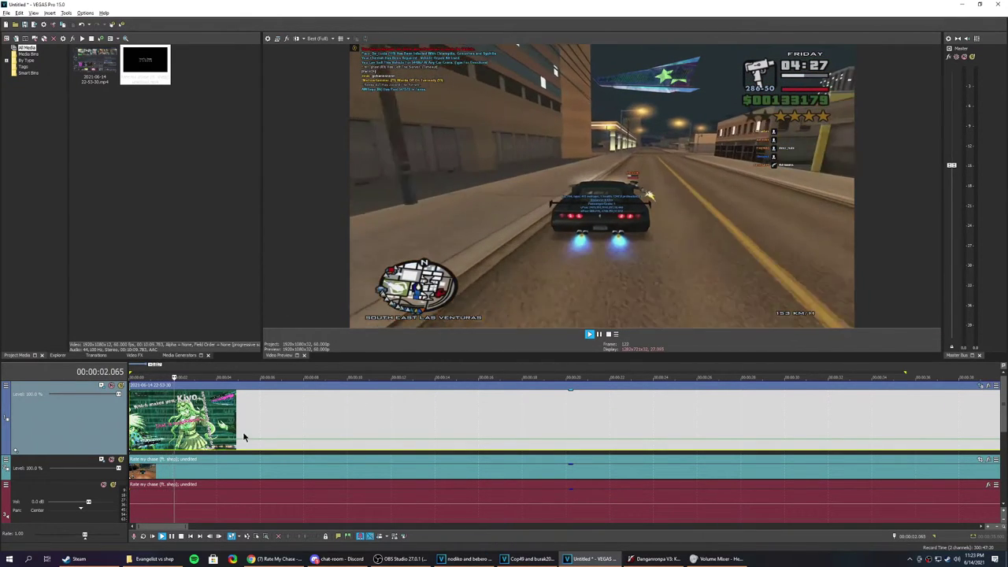
{"action": "key", "text": "space"}
{"action": "right_click", "coordinate": [130, 444]}
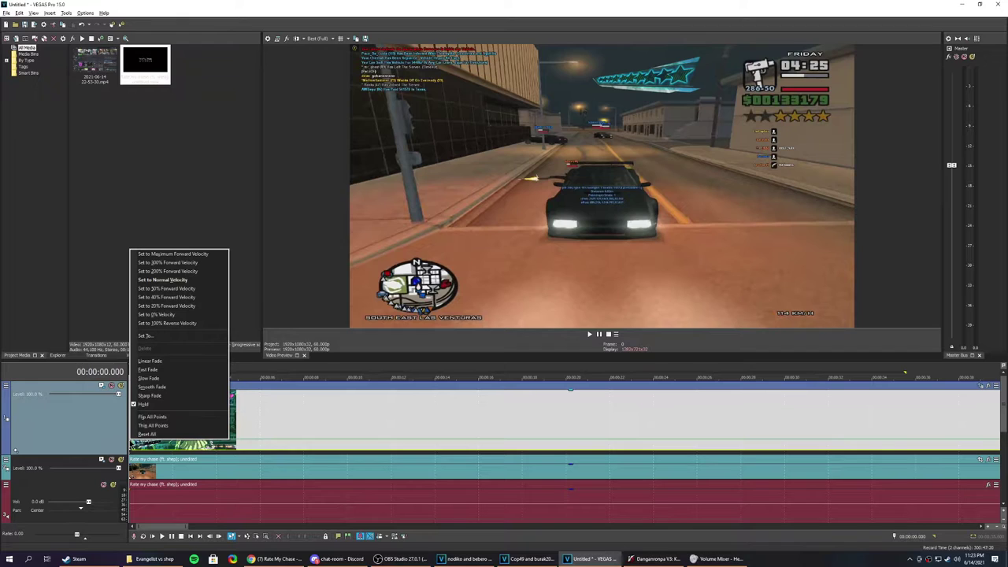
{"action": "left_click", "coordinate": [168, 317]}
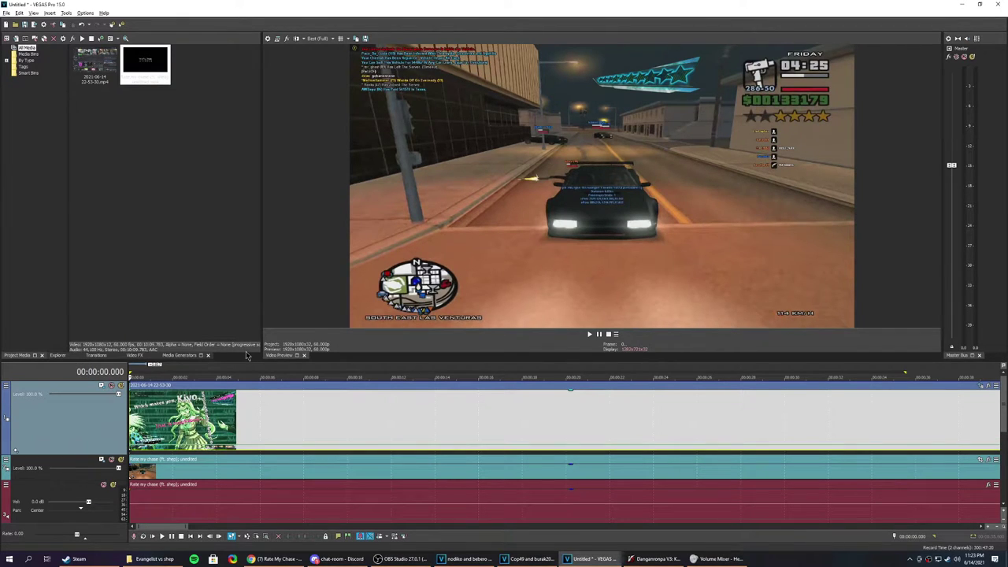
{"action": "key", "text": "space"}
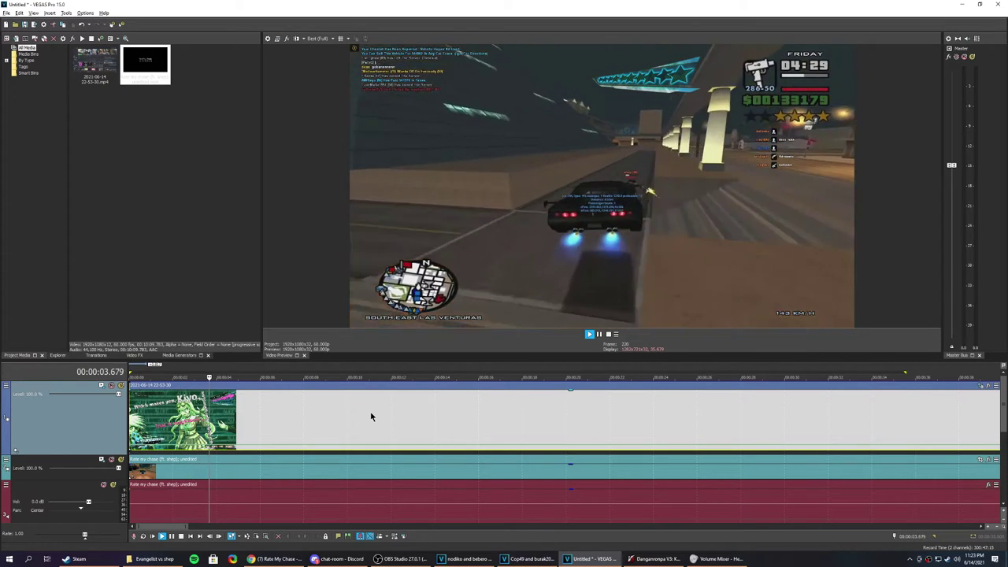
Play the timeline from about 00:00:01.633 to review the frozen gauge over the chase footage.
{"action": "key", "text": "Return"}
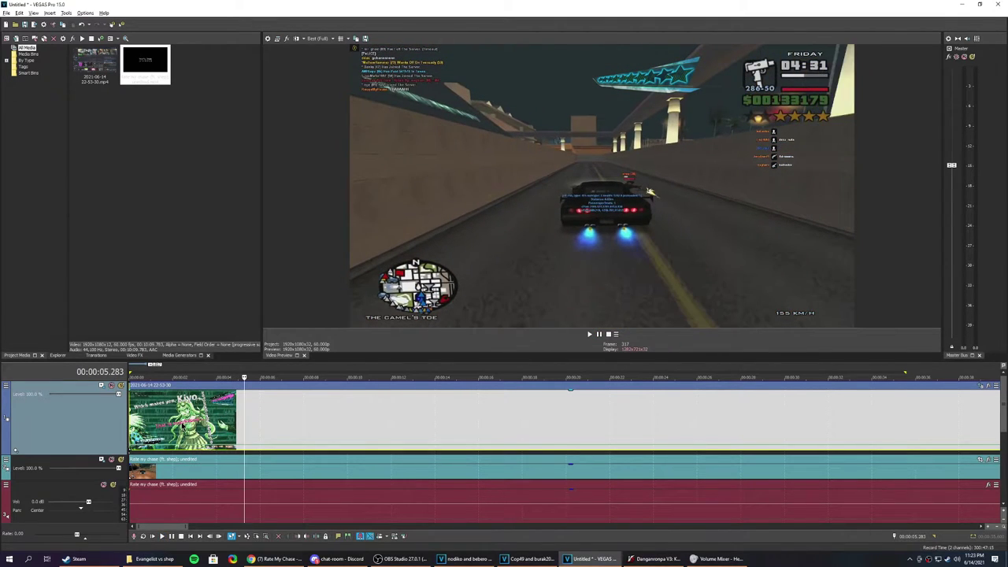
{"action": "left_click", "coordinate": [181, 422]}
{"action": "left_click", "coordinate": [164, 418]}
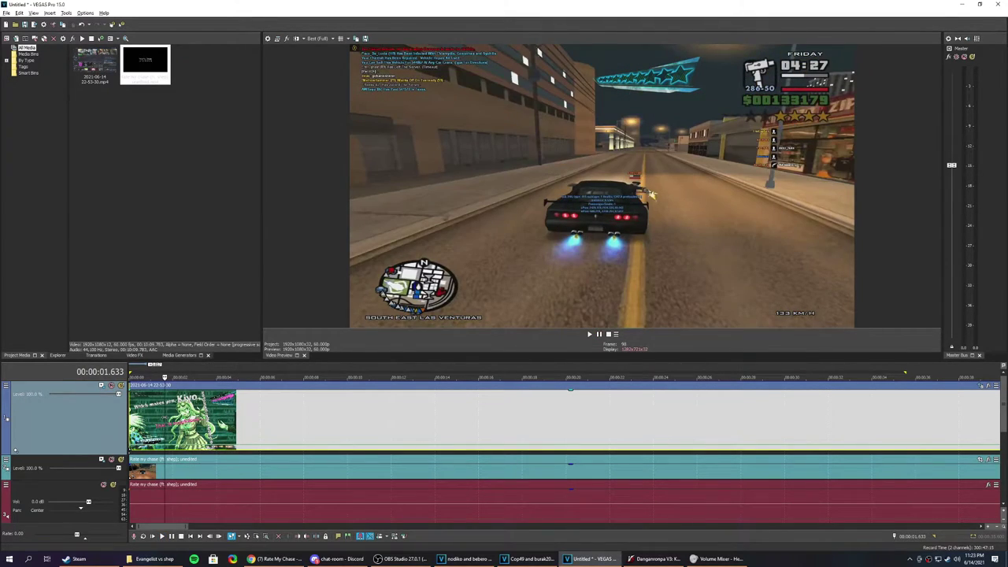
{"action": "scroll", "coordinate": [184, 425], "scroll_direction": "up", "scroll_amount": 4}
{"action": "key", "text": "space"}
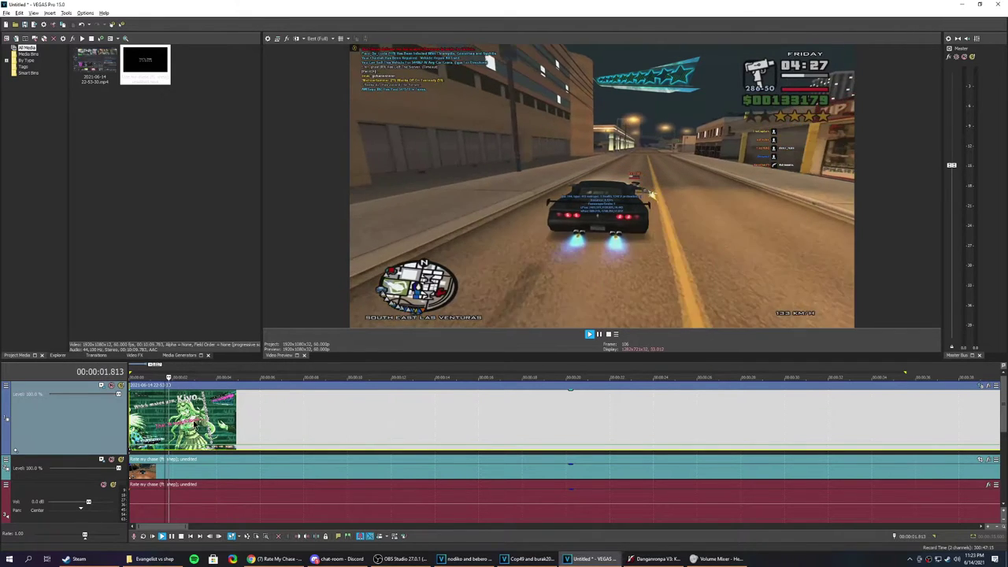
{"action": "scroll", "coordinate": [308, 432], "scroll_direction": "down", "scroll_amount": 3}
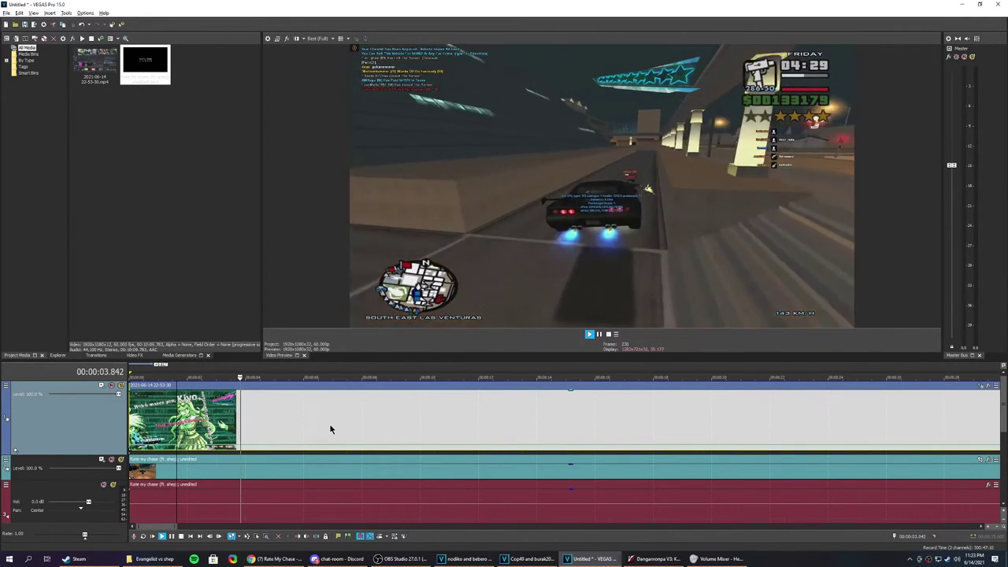
{"action": "key", "text": "Return"}
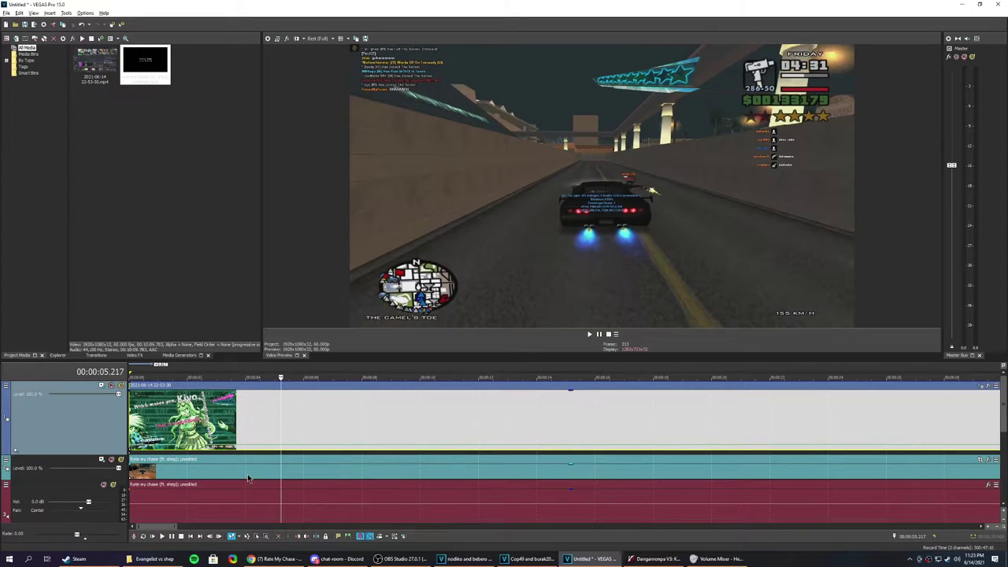
Adjust the Rate my chase footage so it starts at an earlier moment, and play it from about 00:00:04.
{"action": "left_click_drag", "start_coordinate": [261, 475], "coordinate": [126, 472]}
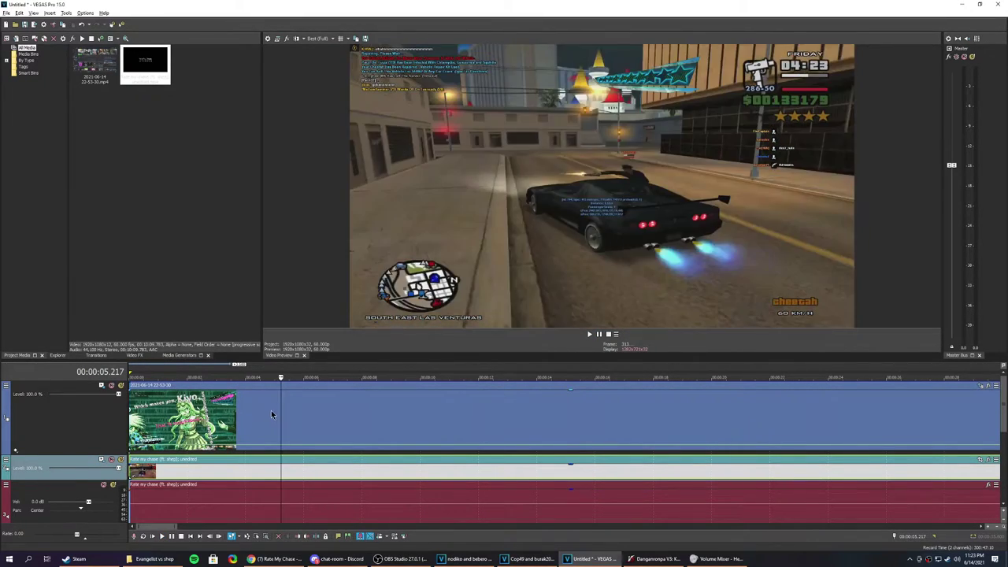
{"action": "left_click", "coordinate": [253, 410]}
{"action": "key", "text": "space"}
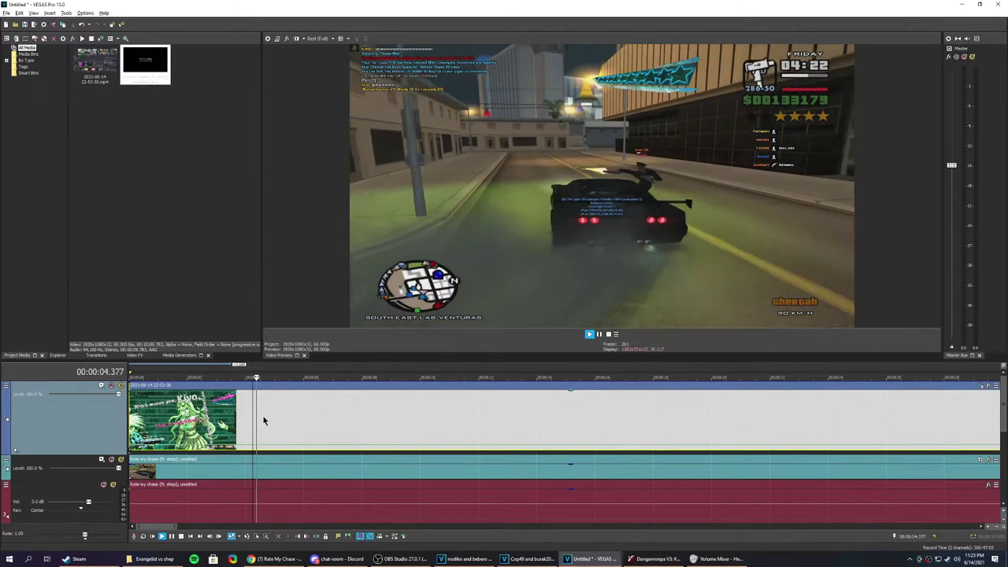
{"action": "key", "text": "space"}
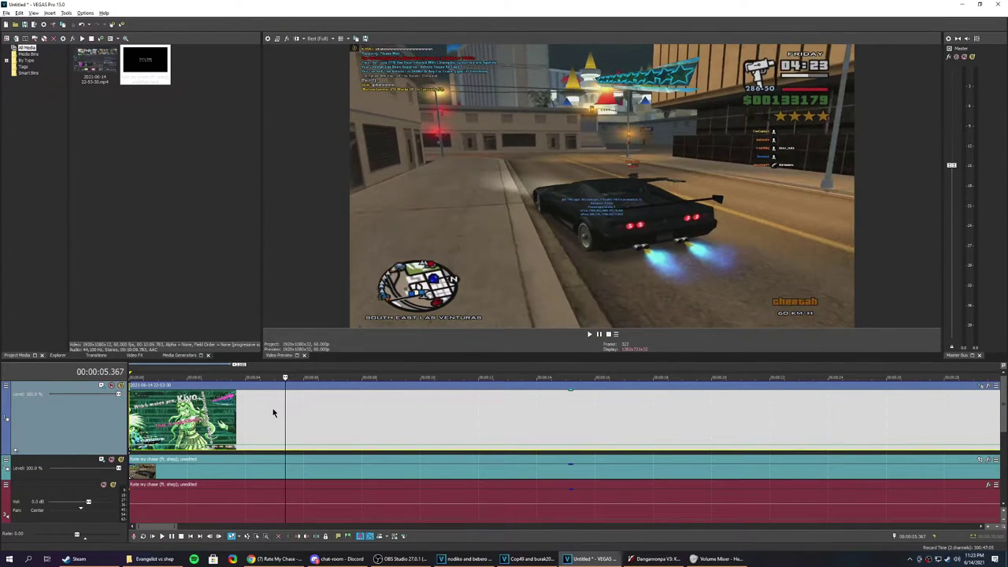
Add a composite-level envelope point on the gauge track at 00:00:05.000.
{"action": "left_click", "coordinate": [276, 413]}
{"action": "scroll", "coordinate": [289, 420], "scroll_direction": "up", "scroll_amount": 5}
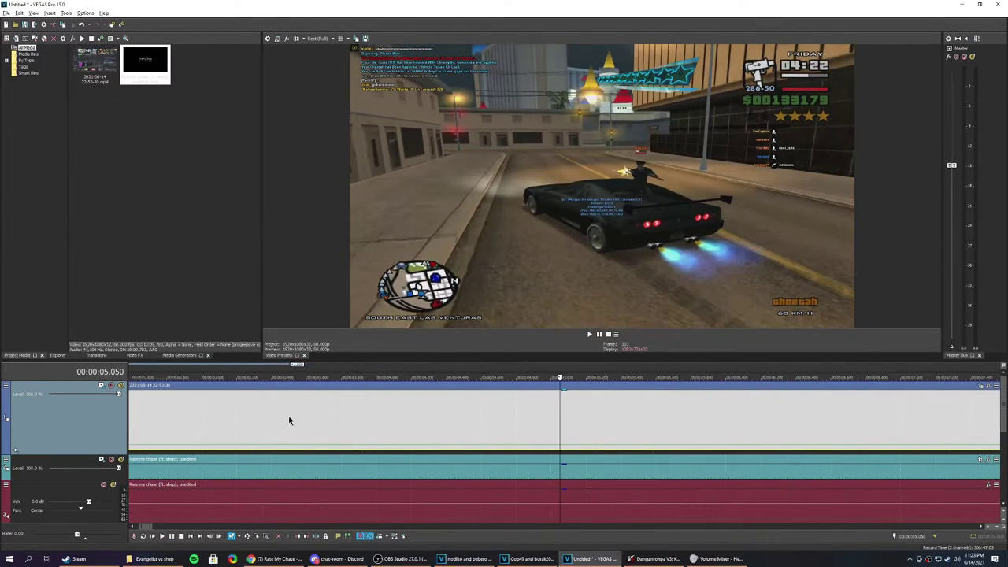
{"action": "left_click", "coordinate": [551, 419]}
{"action": "scroll", "coordinate": [534, 440], "scroll_direction": "down", "scroll_amount": 5}
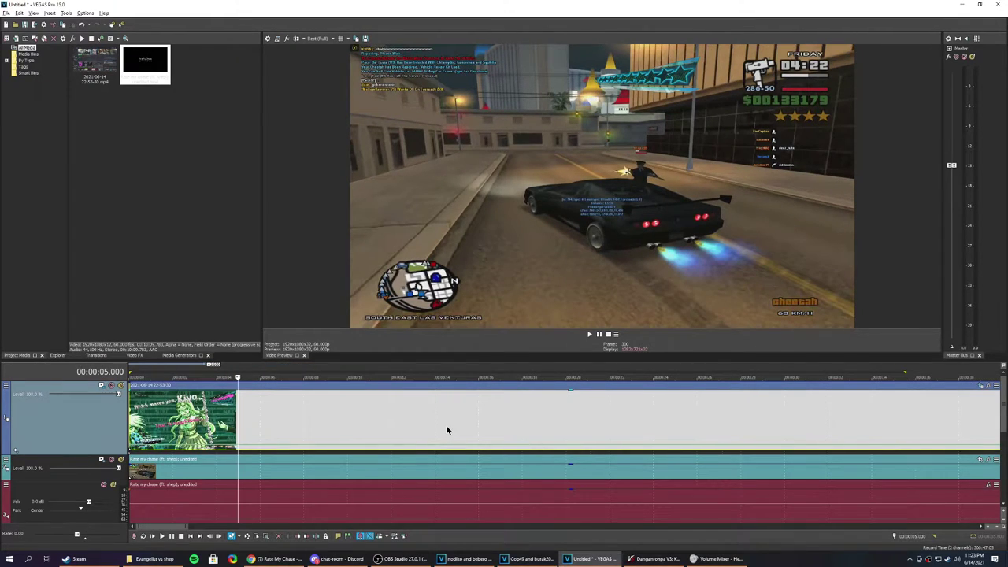
{"action": "scroll", "coordinate": [449, 425], "scroll_direction": "up", "scroll_amount": 6}
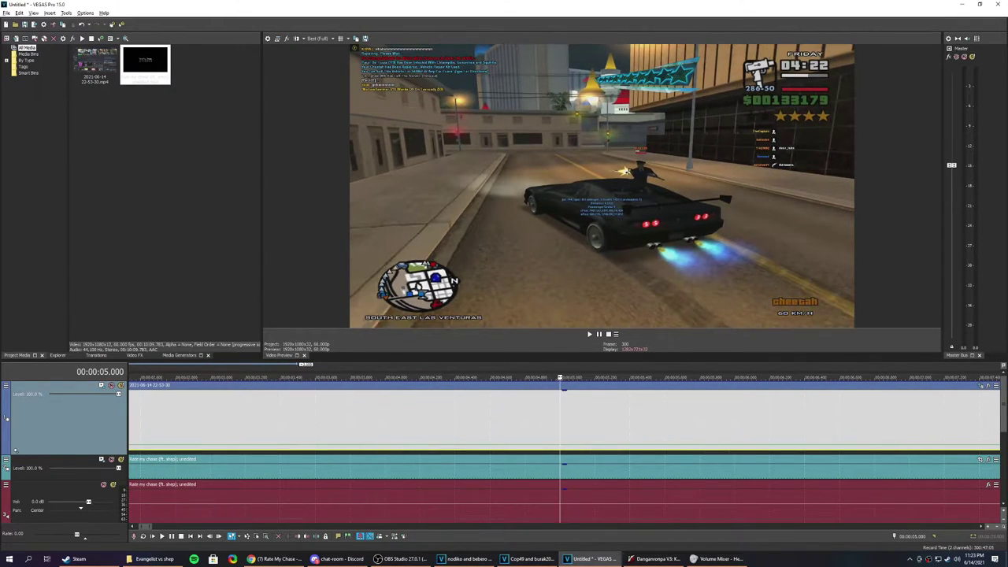
{"action": "right_click", "coordinate": [562, 387]}
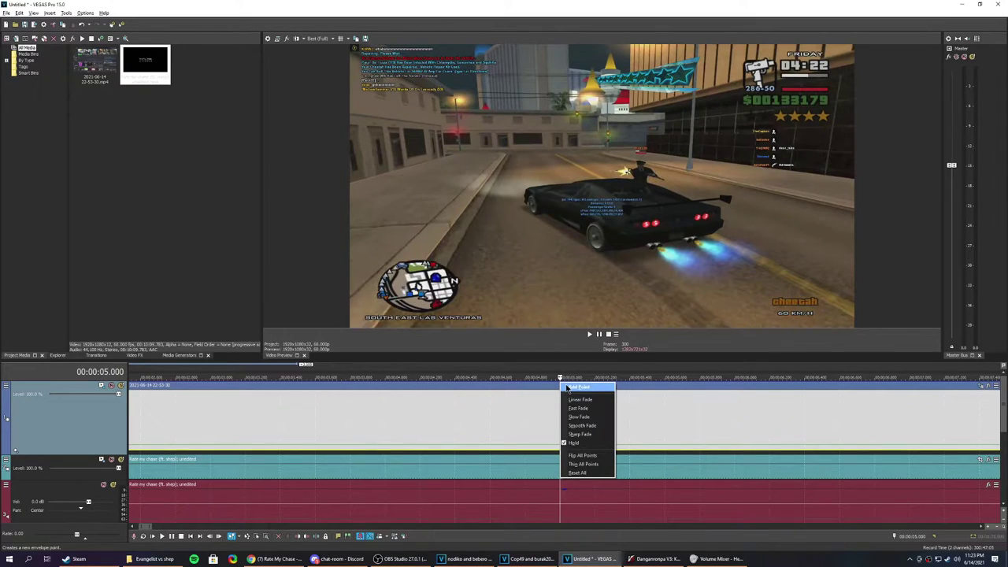
{"action": "left_click", "coordinate": [568, 389]}
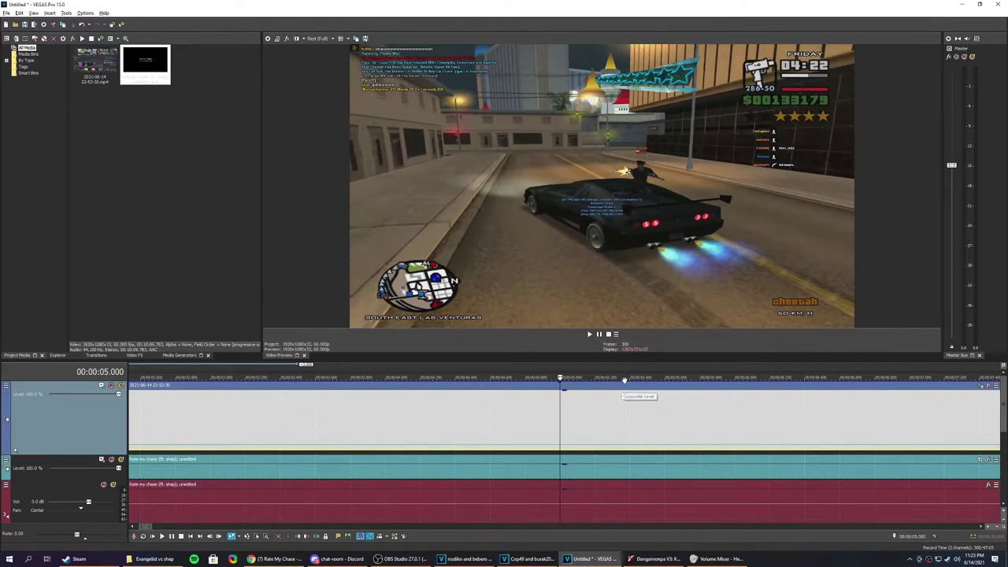
Set the fade type of the gauge track's composite-level points at the timeline start and at 00:00:05.000 to Smooth Fade.
{"action": "scroll", "coordinate": [585, 398], "scroll_direction": "down", "scroll_amount": 5}
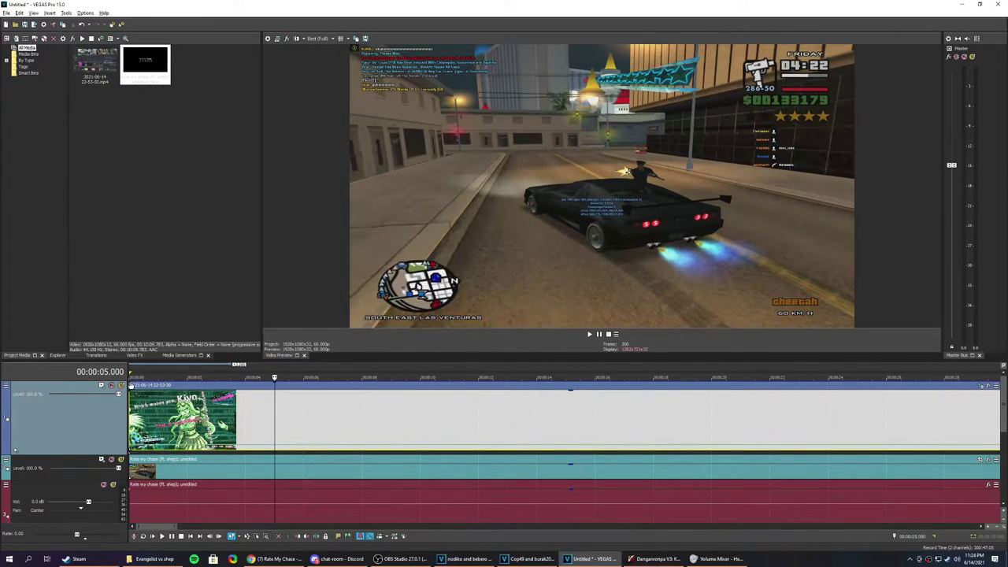
{"action": "right_click", "coordinate": [131, 385]}
{"action": "left_click", "coordinate": [182, 457]}
{"action": "right_click", "coordinate": [274, 386]}
{"action": "left_click", "coordinate": [307, 461]}
{"action": "scroll", "coordinate": [457, 401], "scroll_direction": "up", "scroll_amount": 3}
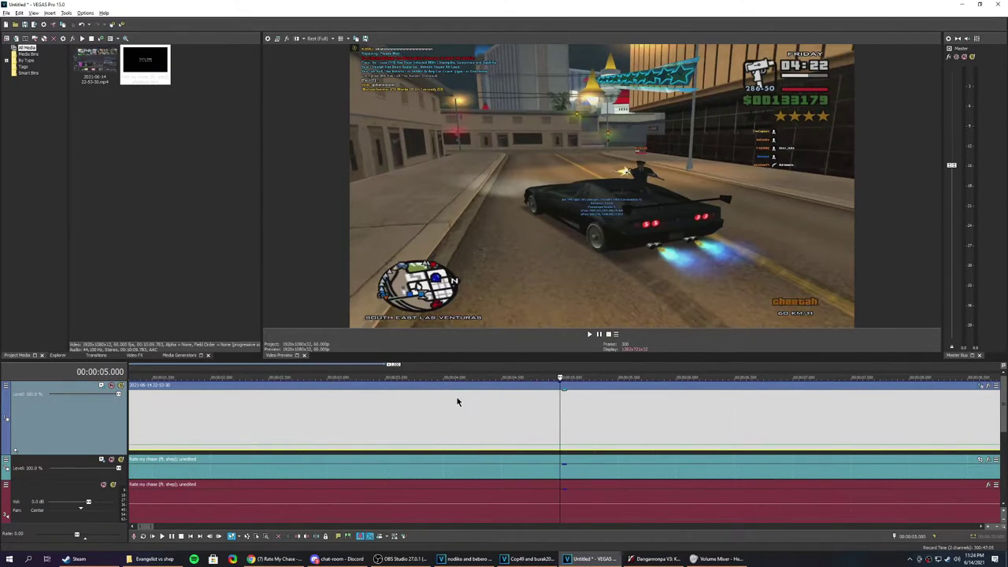
Trim the end of the gauge event to 00:00:06.700.
{"action": "scroll", "coordinate": [561, 387], "scroll_direction": "down", "scroll_amount": 2}
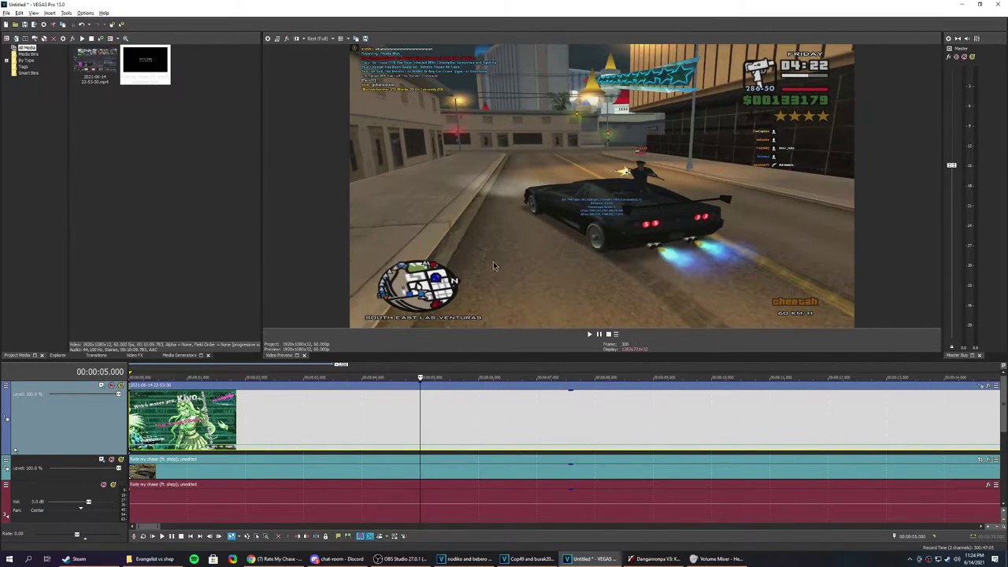
{"action": "scroll", "coordinate": [429, 404], "scroll_direction": "down", "scroll_amount": 6}
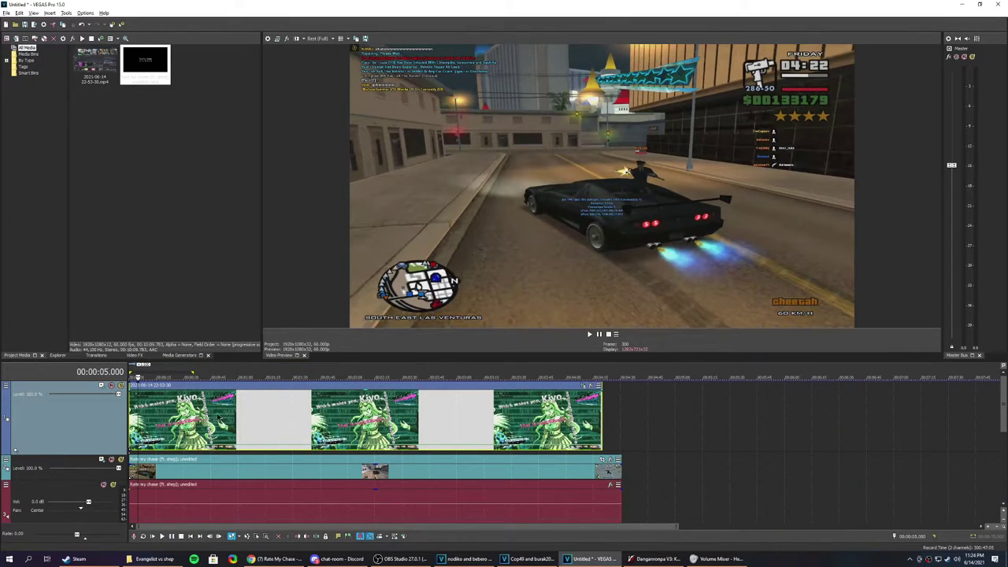
{"action": "scroll", "coordinate": [218, 426], "scroll_direction": "up", "scroll_amount": 4}
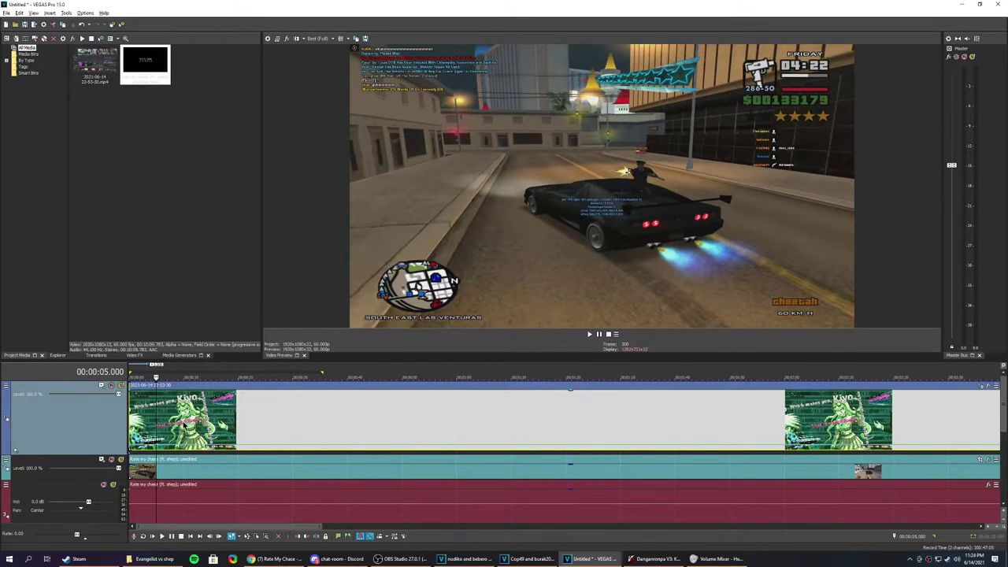
{"action": "left_click", "coordinate": [165, 421]}
{"action": "key", "text": "alt+]"}
{"action": "scroll", "coordinate": [329, 426], "scroll_direction": "up", "scroll_amount": 6}
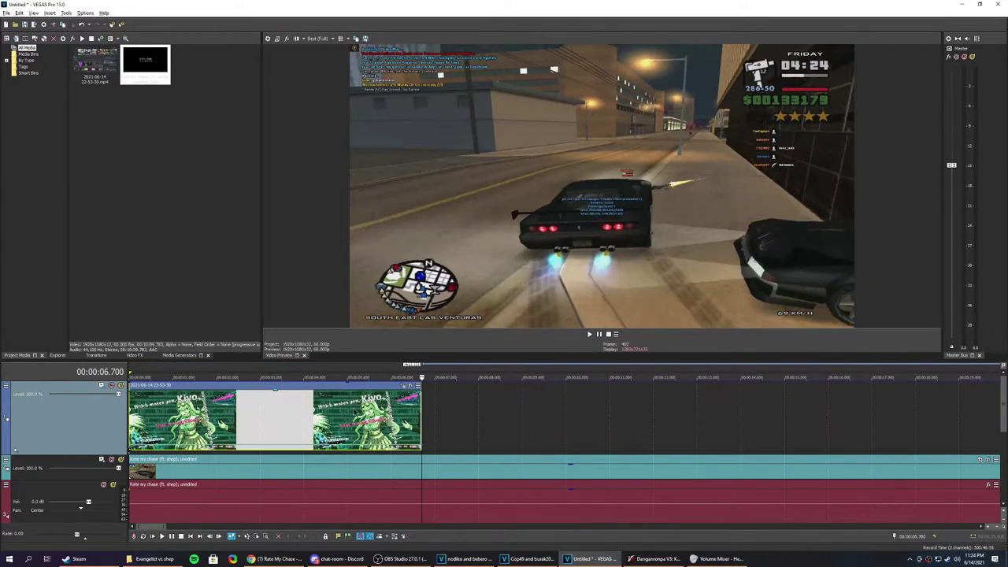
Extend the end of the gauge event to line up with the end of the Rate my chase footage.
{"action": "mouse_move", "coordinate": [422, 393]}
{"action": "left_mouse_down"}
{"action": "mouse_move", "coordinate": [412, 393]}
{"action": "mouse_move", "coordinate": [423, 392]}
{"action": "left_mouse_up"}
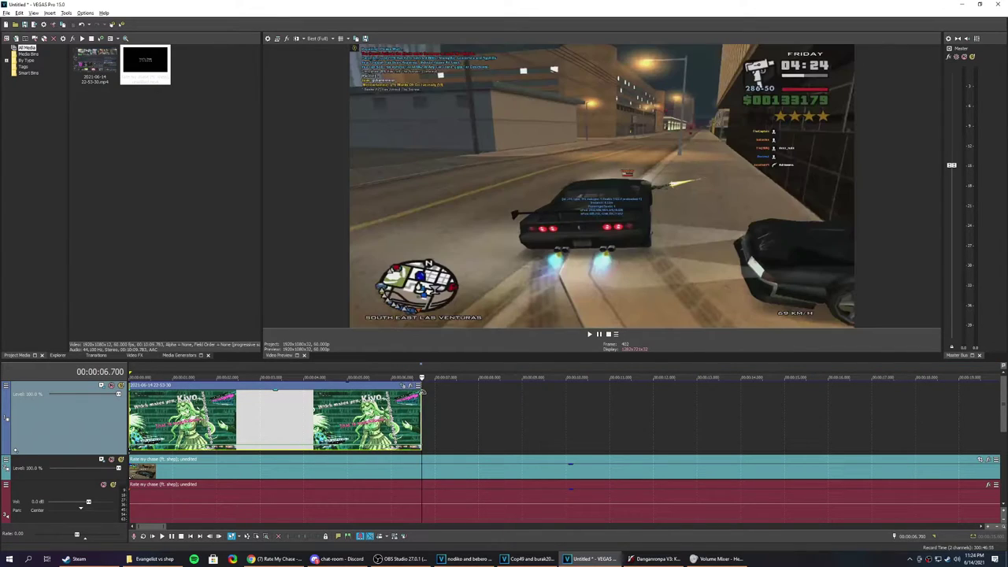
{"action": "scroll", "coordinate": [376, 423], "scroll_direction": "down", "scroll_amount": 4}
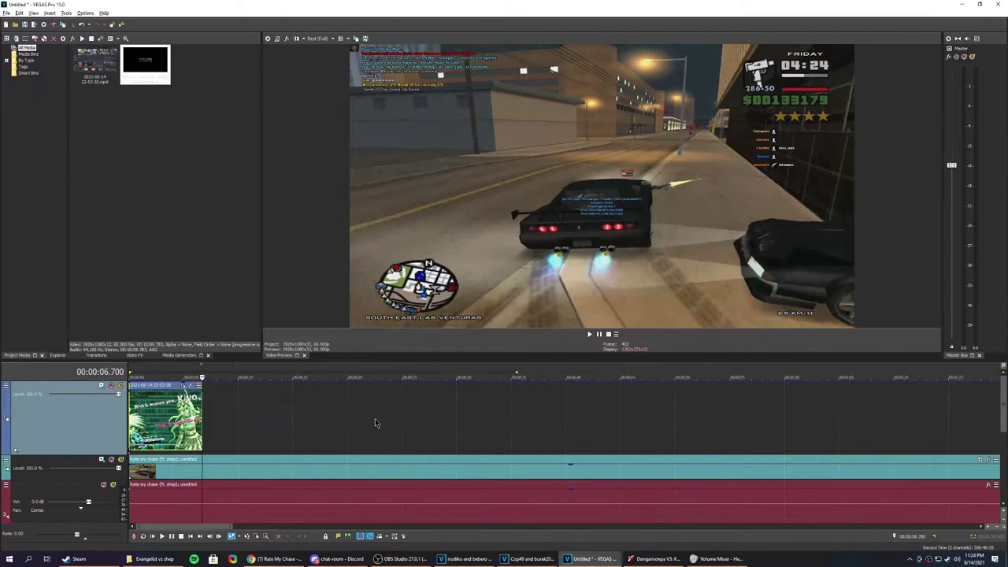
{"action": "scroll", "coordinate": [376, 423], "scroll_direction": "down", "scroll_amount": 5}
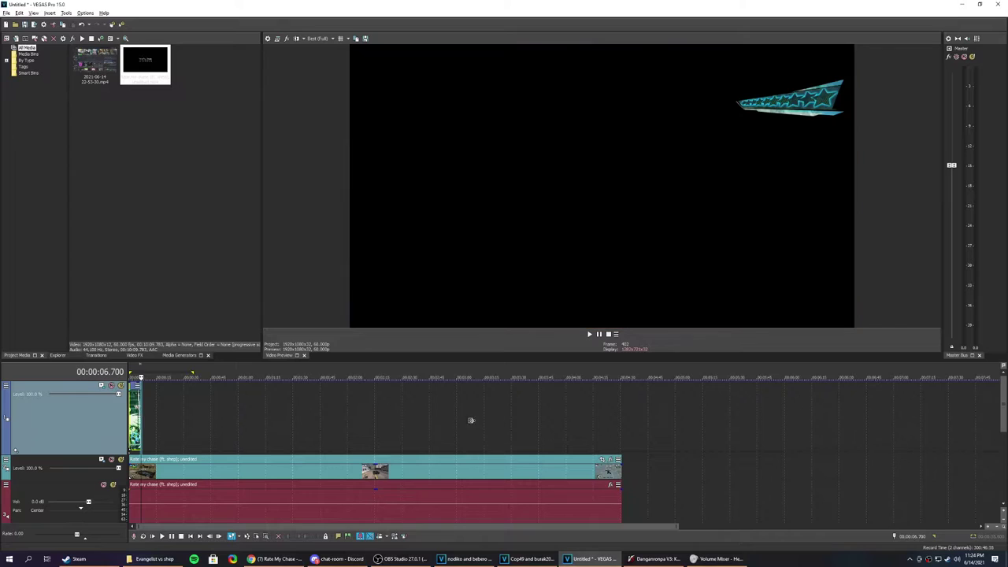
{"action": "left_click_drag", "start_coordinate": [471, 420], "coordinate": [620, 424]}
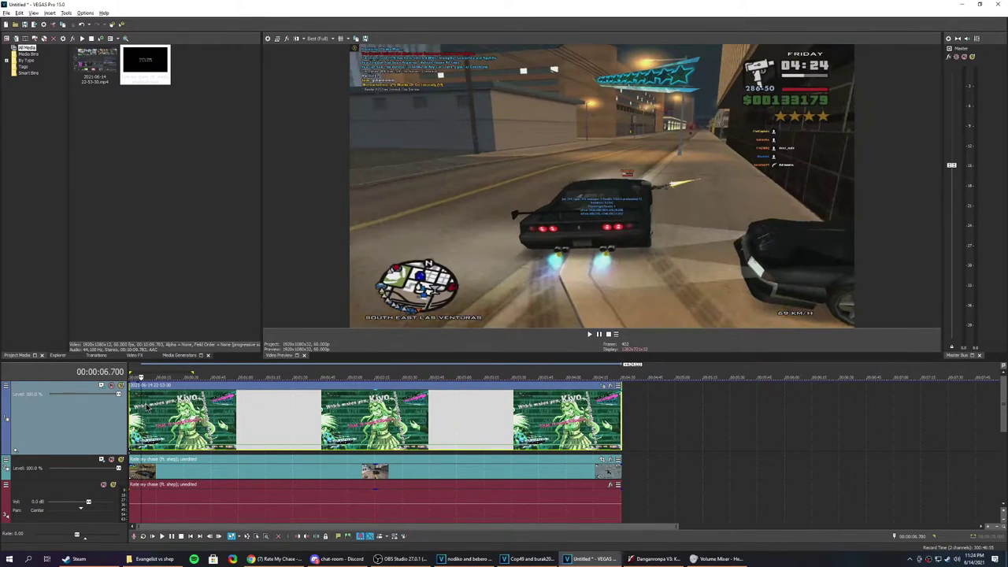
Add a composite-level point on the gauge track about 0.2 s after 00:00:05.000 and lower it fully to fade the gauge out.
{"action": "left_click", "coordinate": [147, 405]}
{"action": "scroll", "coordinate": [146, 405], "scroll_direction": "up", "scroll_amount": 7}
{"action": "scroll", "coordinate": [245, 408], "scroll_direction": "down", "scroll_amount": 1}
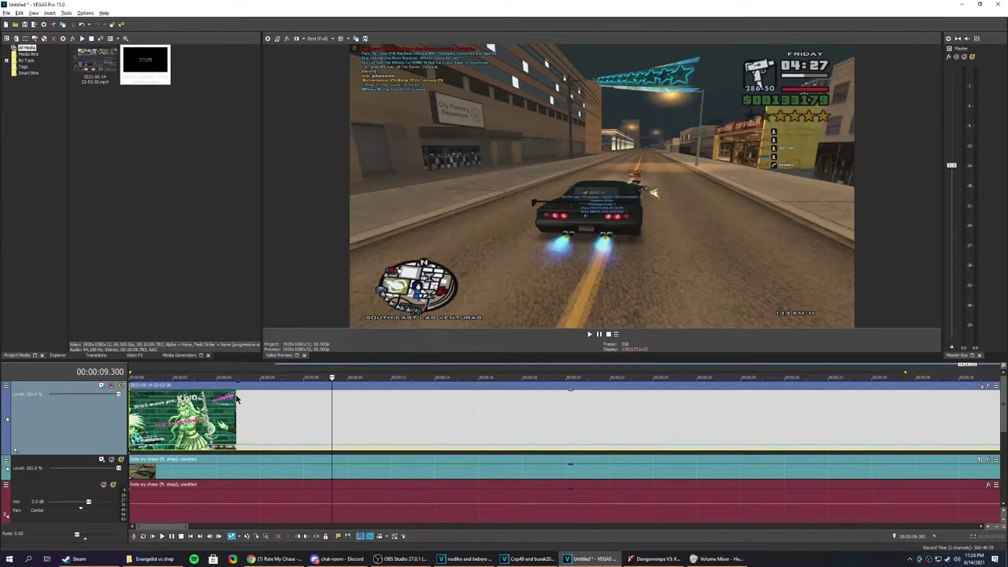
{"action": "left_click", "coordinate": [236, 399]}
{"action": "scroll", "coordinate": [237, 399], "scroll_direction": "up", "scroll_amount": 7}
{"action": "left_click", "coordinate": [588, 418]}
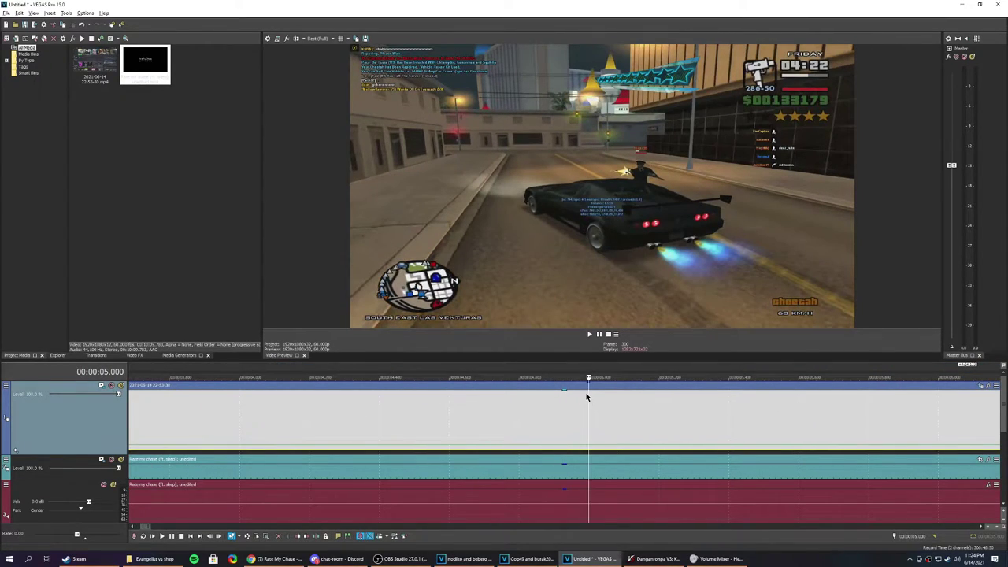
{"action": "right_click", "coordinate": [660, 387]}
{"action": "left_click", "coordinate": [660, 387]}
{"action": "left_click_drag", "start_coordinate": [660, 387], "coordinate": [661, 462]}
{"action": "scroll", "coordinate": [479, 407], "scroll_direction": "down", "scroll_amount": 4}
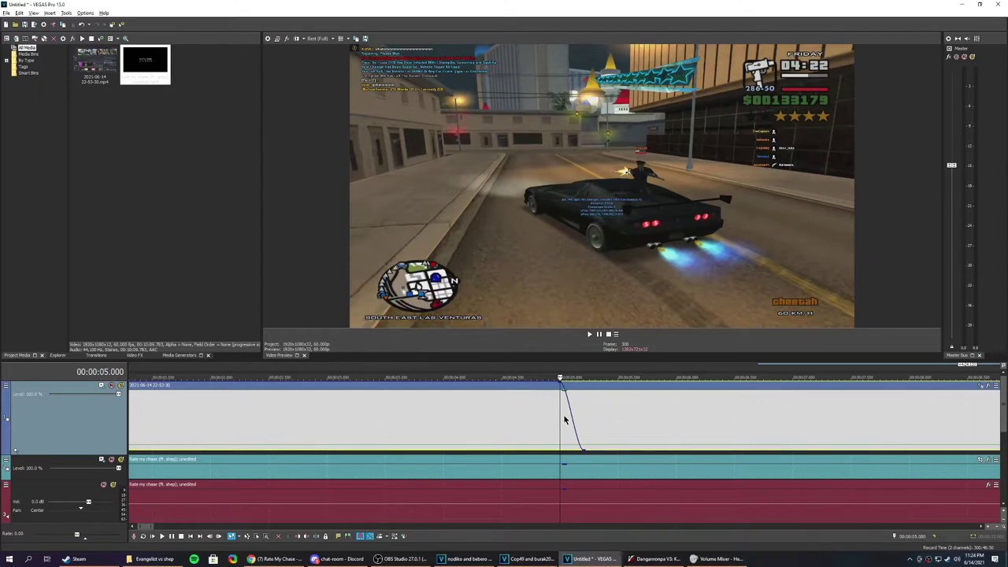
Play the timeline from 00:00:04.683 to review the gauge's fade-out.
{"action": "left_click", "coordinate": [524, 420]}
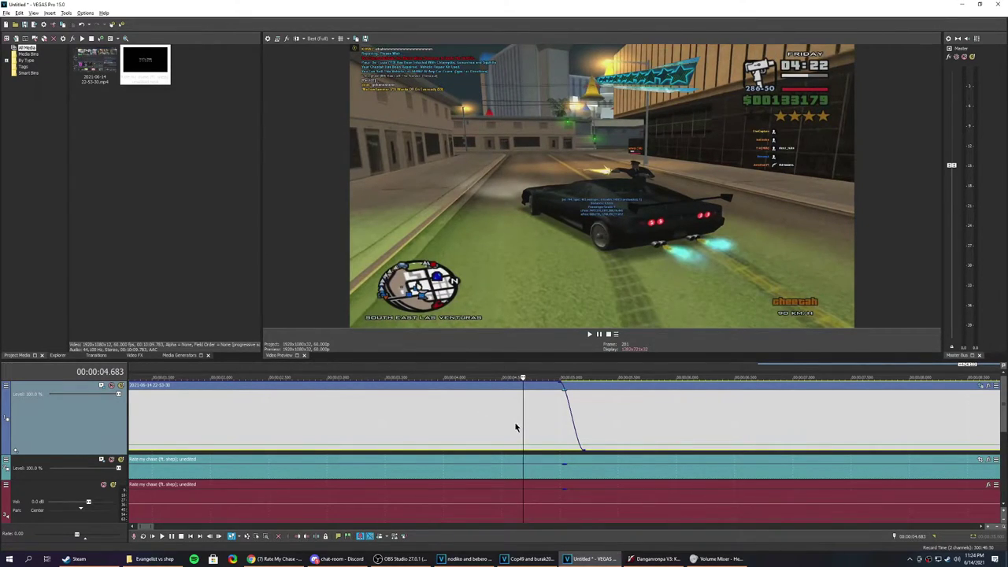
{"action": "key", "text": "space"}
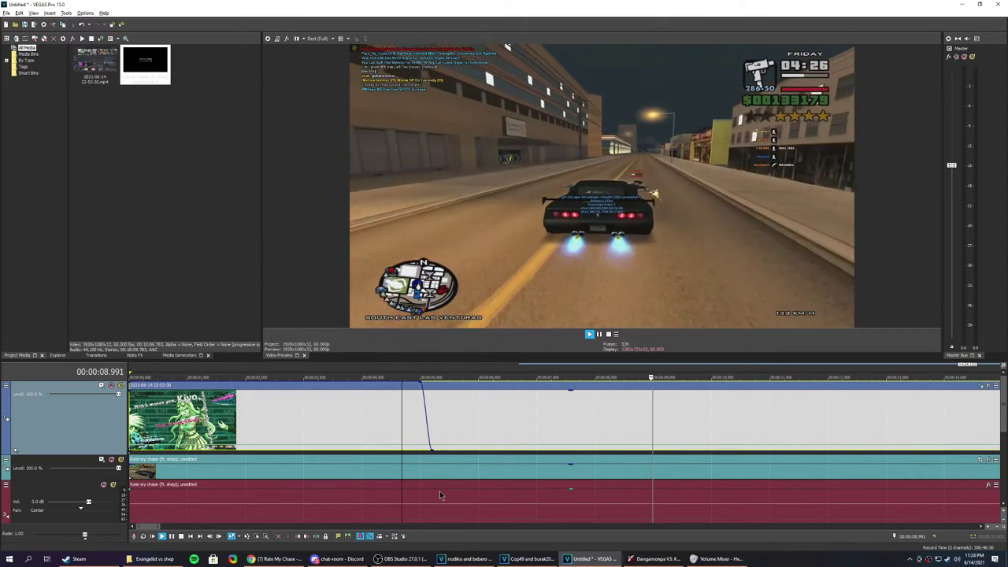
{"action": "key", "text": "Return"}
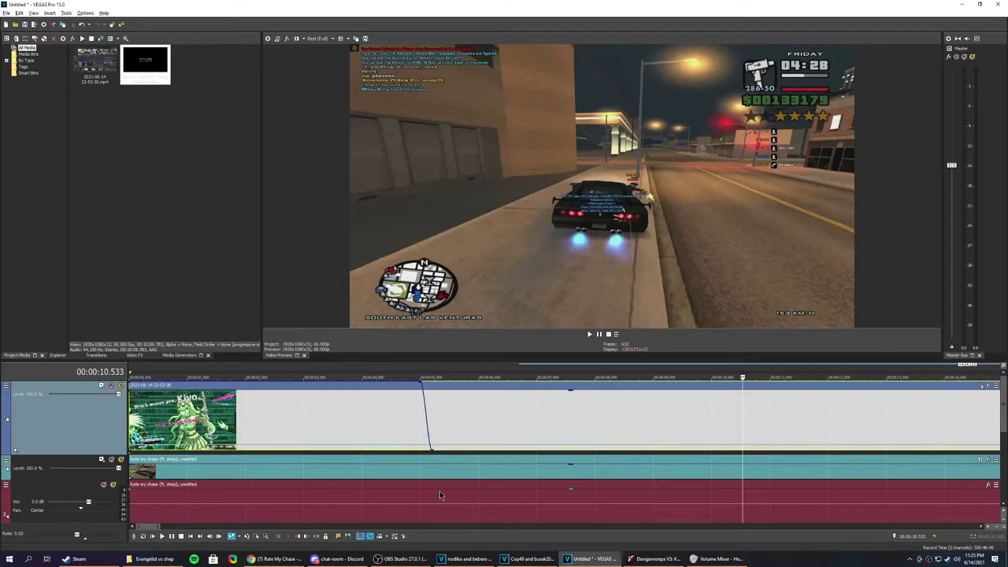
Insert a timeline marker at 00:00:10.533 and delete it.
{"action": "key", "text": "m"}
{"action": "right_click", "coordinate": [747, 370]}
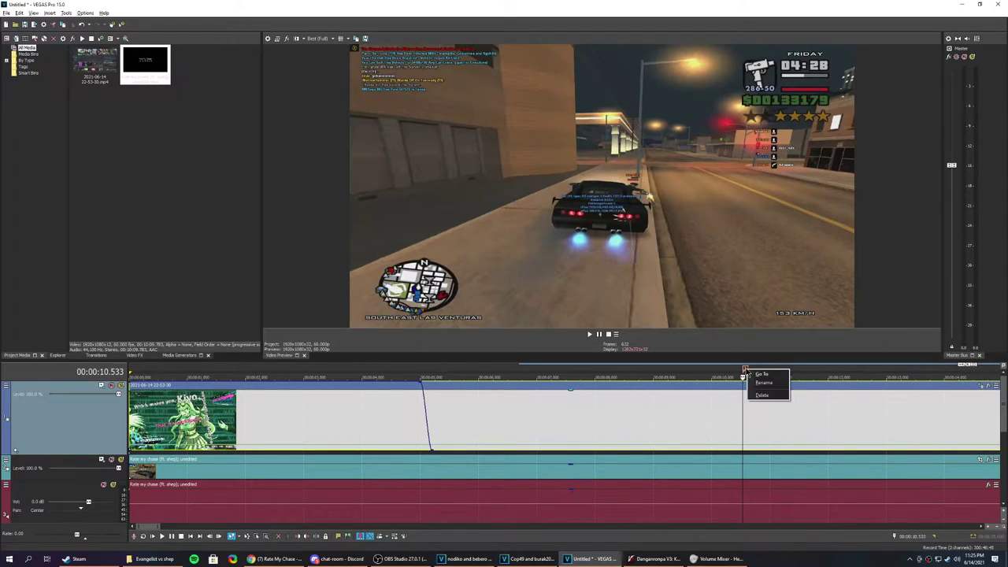
{"action": "left_click", "coordinate": [756, 397]}
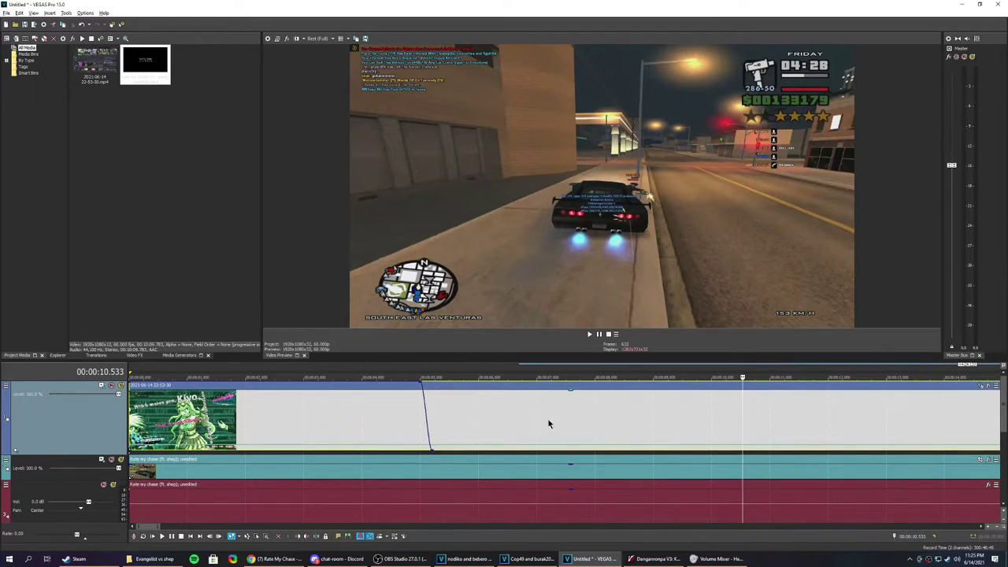
Examine the gauge's fade-out at 00:00:05.000 and the frame just before it at 00:00:04.817.
{"action": "left_click", "coordinate": [419, 419]}
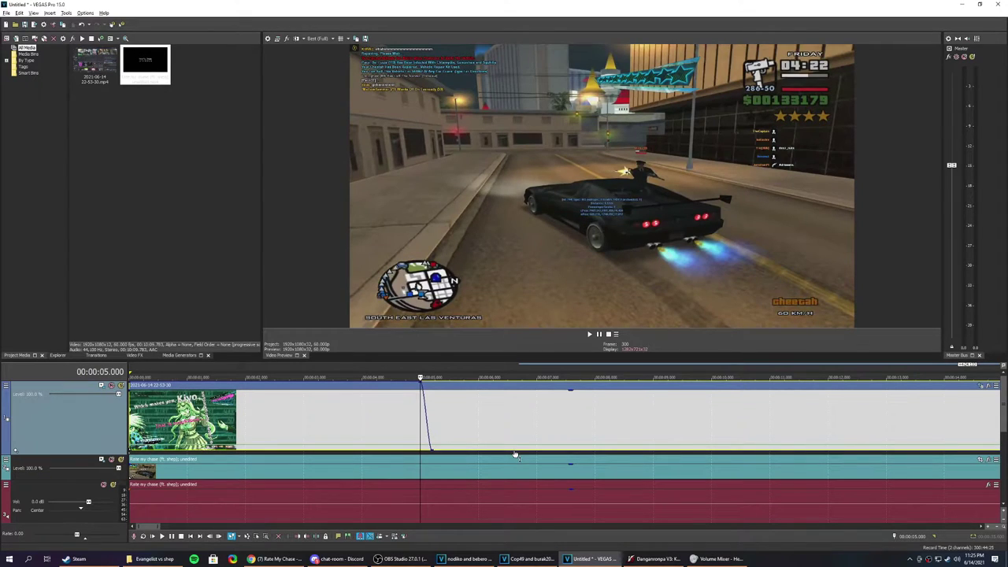
{"action": "scroll", "coordinate": [515, 455], "scroll_direction": "up", "scroll_amount": 3}
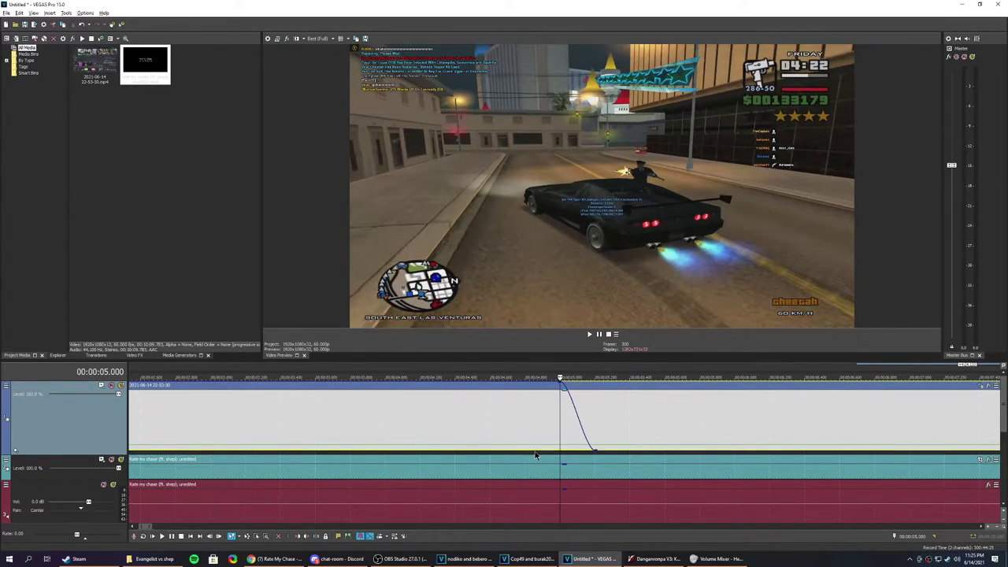
{"action": "scroll", "coordinate": [535, 456], "scroll_direction": "down", "scroll_amount": 1}
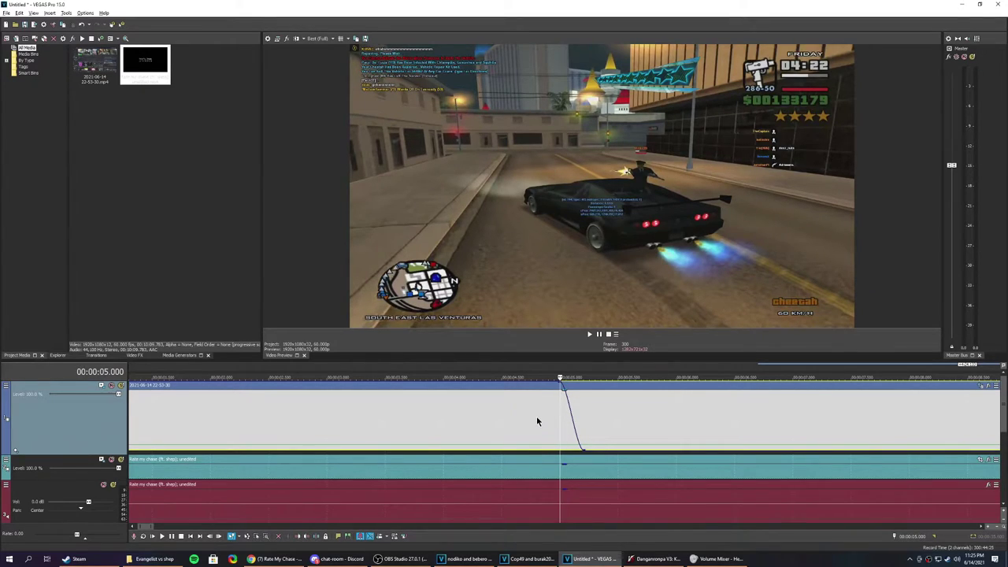
{"action": "left_click", "coordinate": [539, 418]}
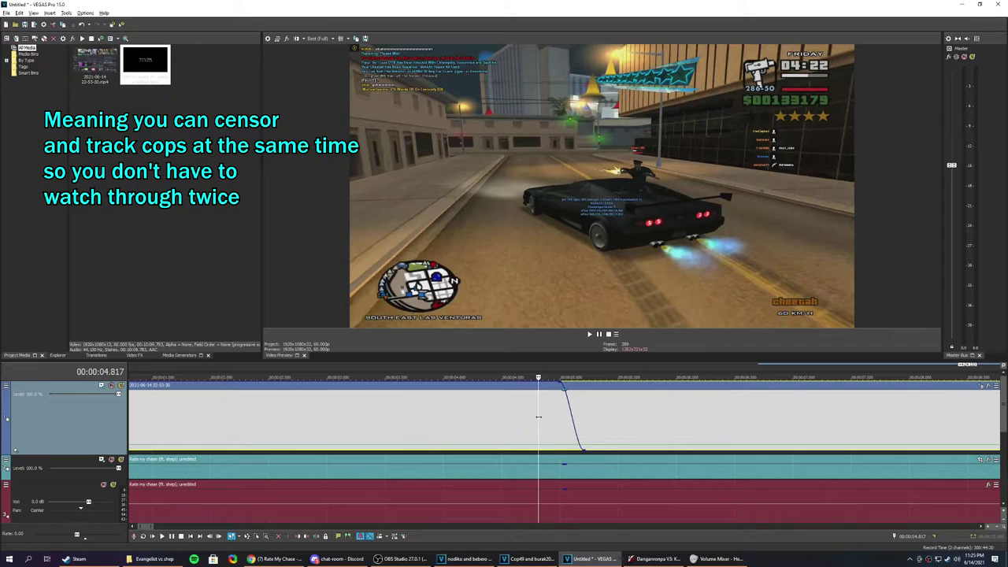
Play the chase footage from 00:00:04.817 to find the moment near 00:00:16.800 for bringing the gauge back.
{"action": "scroll", "coordinate": [632, 415], "scroll_direction": "down", "scroll_amount": 3}
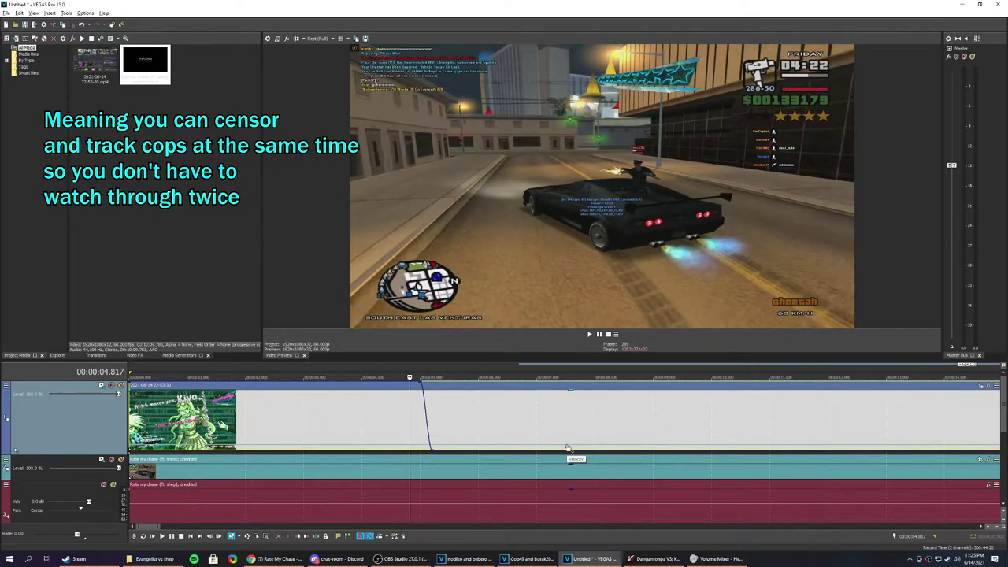
{"action": "key", "text": "space"}
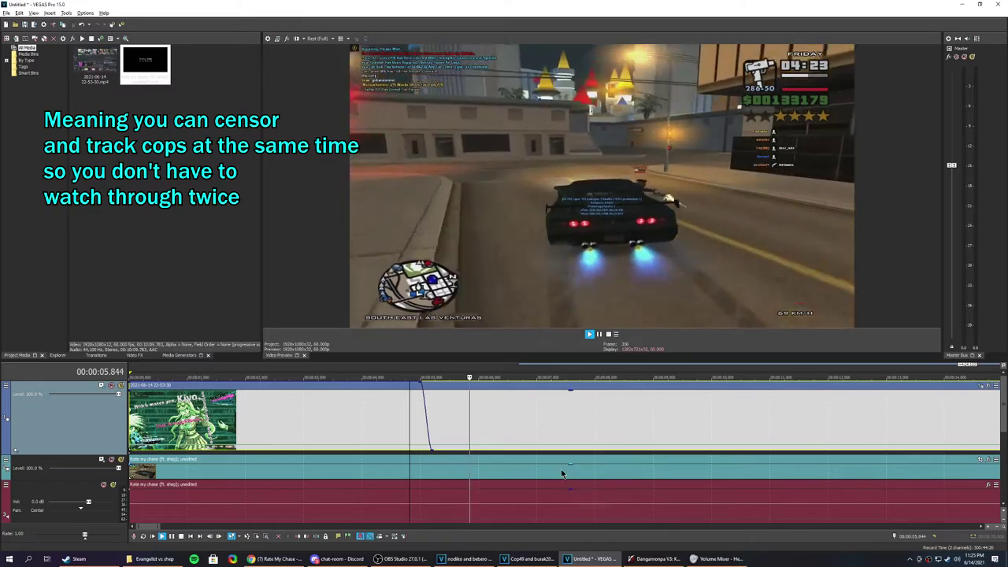
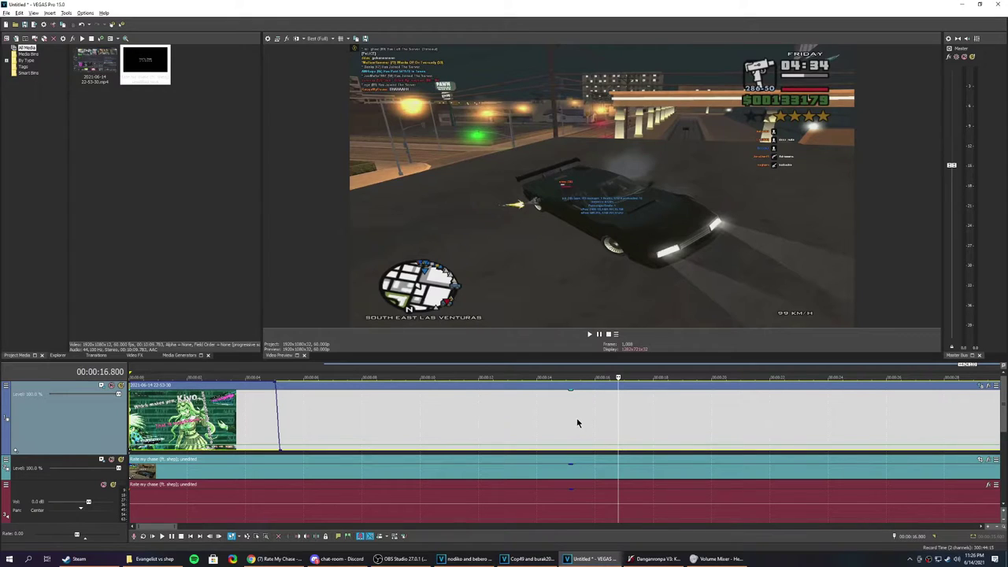
{"action": "left_click", "coordinate": [579, 419]}
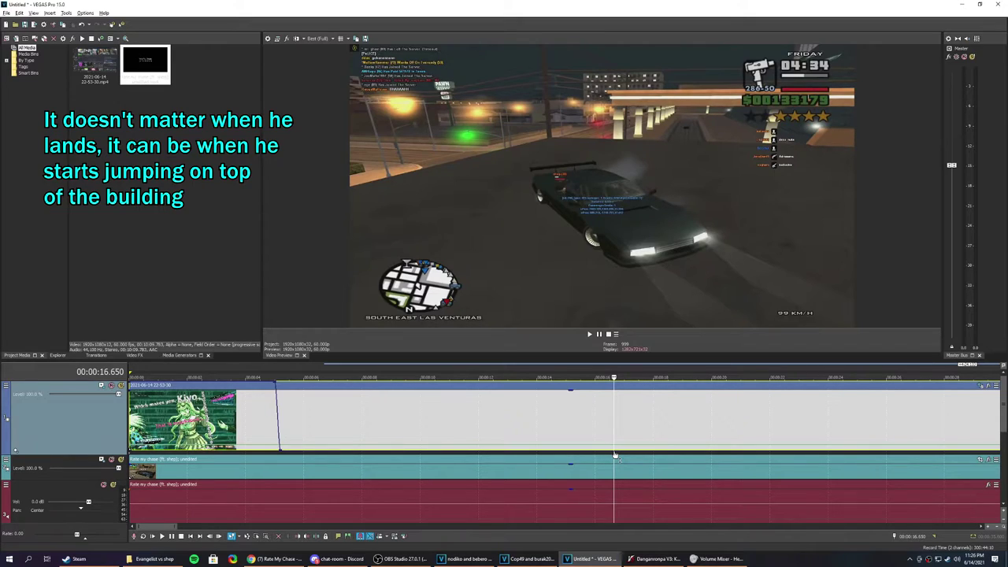
Add a fully lowered composite-level point on the gauge track at 00:00:16.650 to start the fade-in.
{"action": "right_click", "coordinate": [615, 455]}
{"action": "left_click", "coordinate": [618, 457]}
{"action": "scroll", "coordinate": [618, 452], "scroll_direction": "up", "scroll_amount": 4}
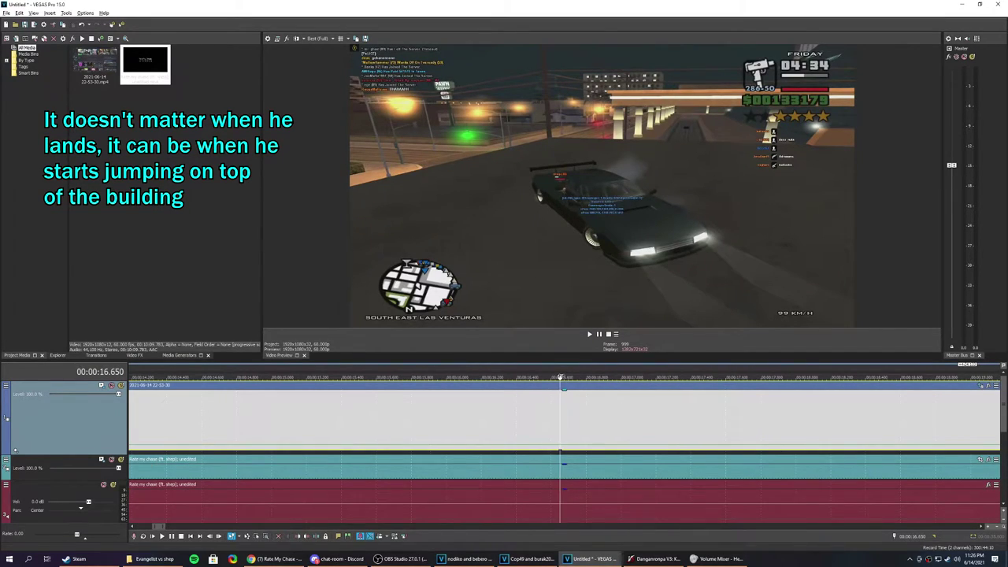
Select the time range from the new composite-level point at 00:00:16.650 to 00:00:16.800 as the fade-in length.
{"action": "scroll", "coordinate": [562, 378], "scroll_direction": "down", "scroll_amount": 5}
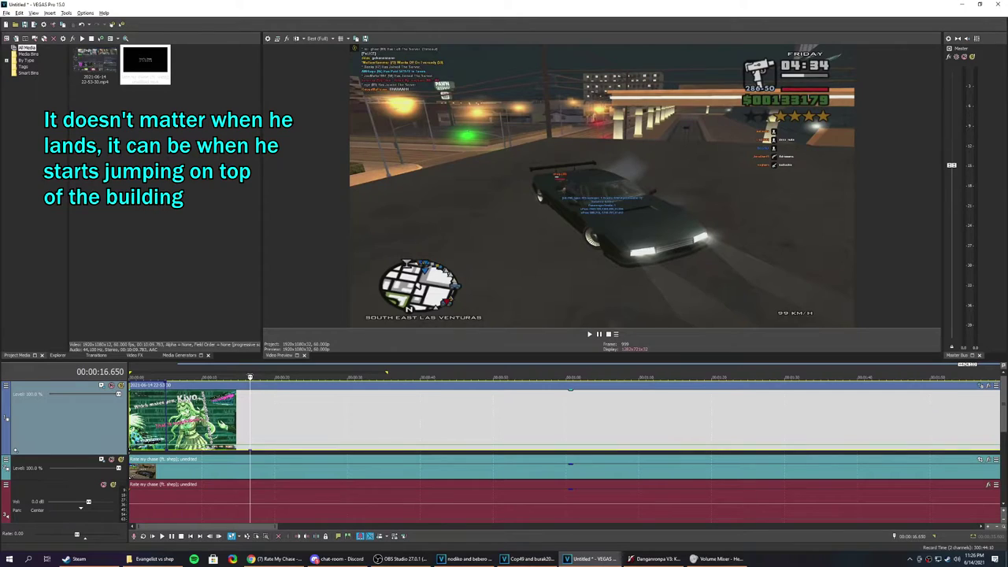
{"action": "key", "text": "space"}
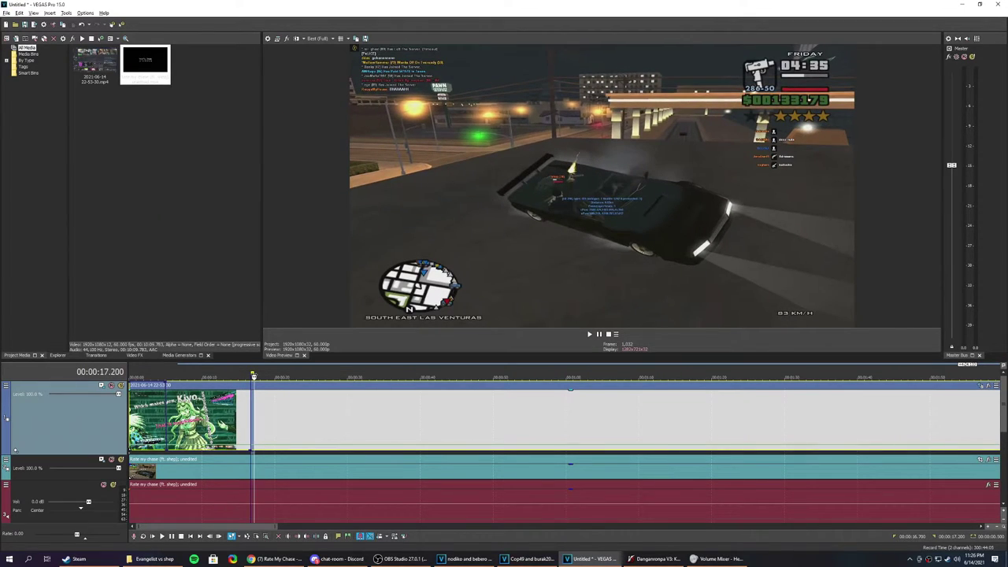
{"action": "scroll", "coordinate": [260, 379], "scroll_direction": "up", "scroll_amount": 6}
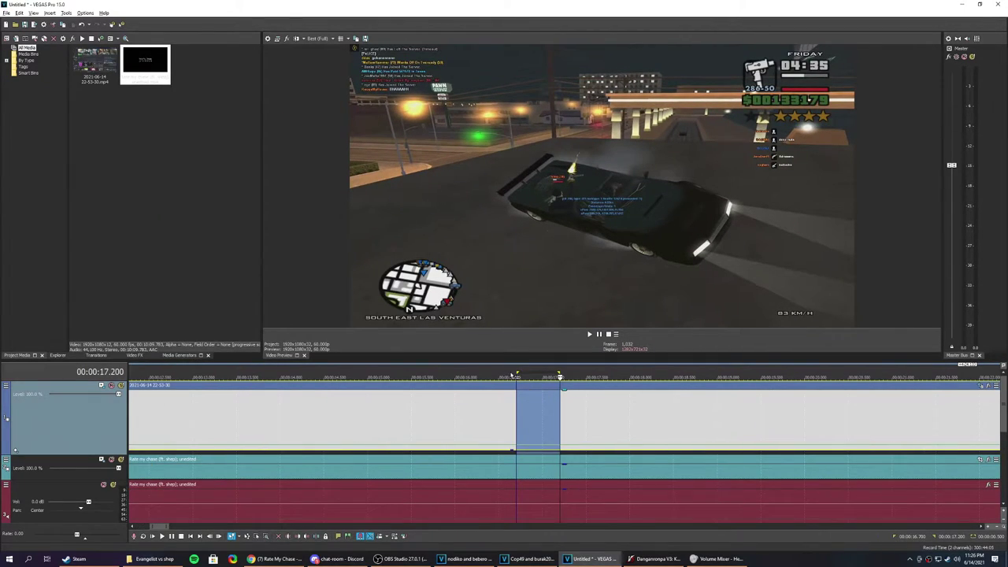
{"action": "left_click_drag", "start_coordinate": [511, 375], "coordinate": [522, 373]}
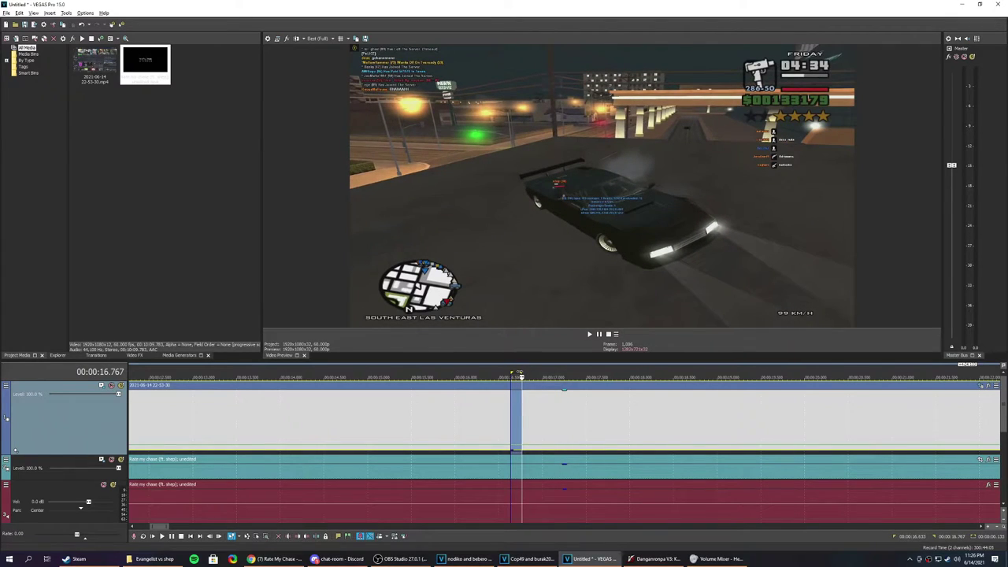
{"action": "scroll", "coordinate": [520, 375], "scroll_direction": "up", "scroll_amount": 3}
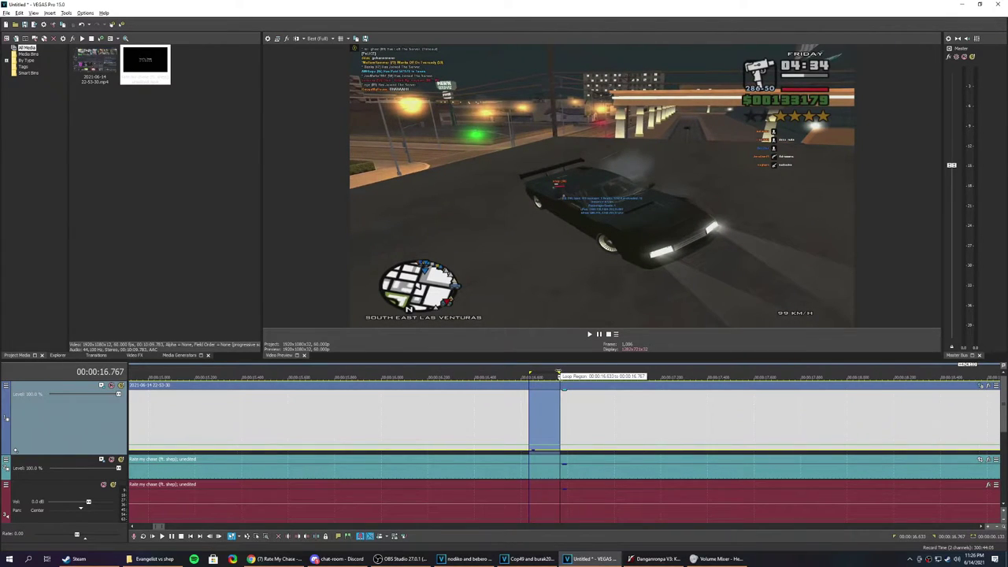
{"action": "left_click_drag", "start_coordinate": [550, 373], "coordinate": [565, 372]}
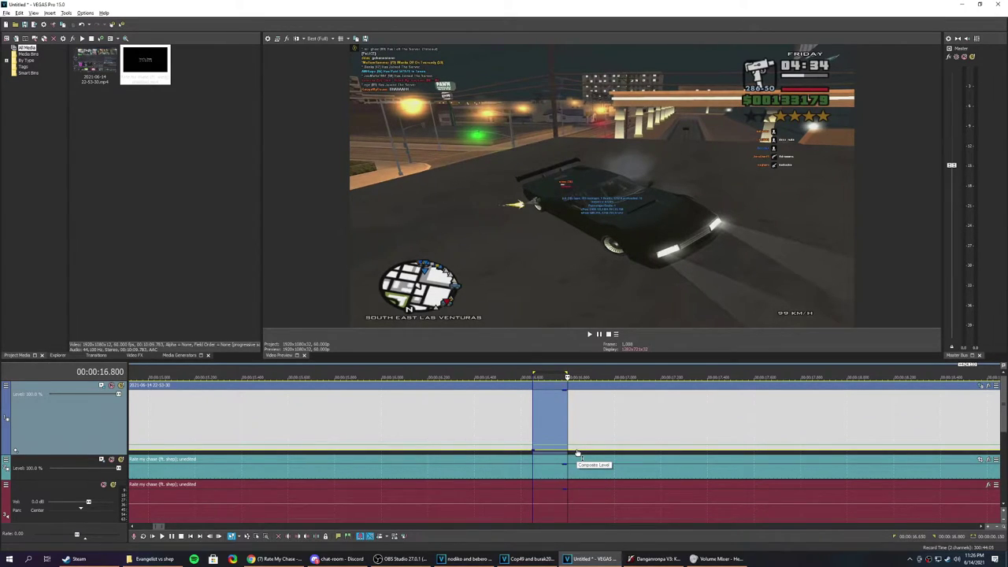
Add a second composite-level point on the gauge track and raise it fully at 00:00:16.800 to fade the gauge in.
{"action": "scroll", "coordinate": [533, 453], "scroll_direction": "down", "scroll_amount": 3}
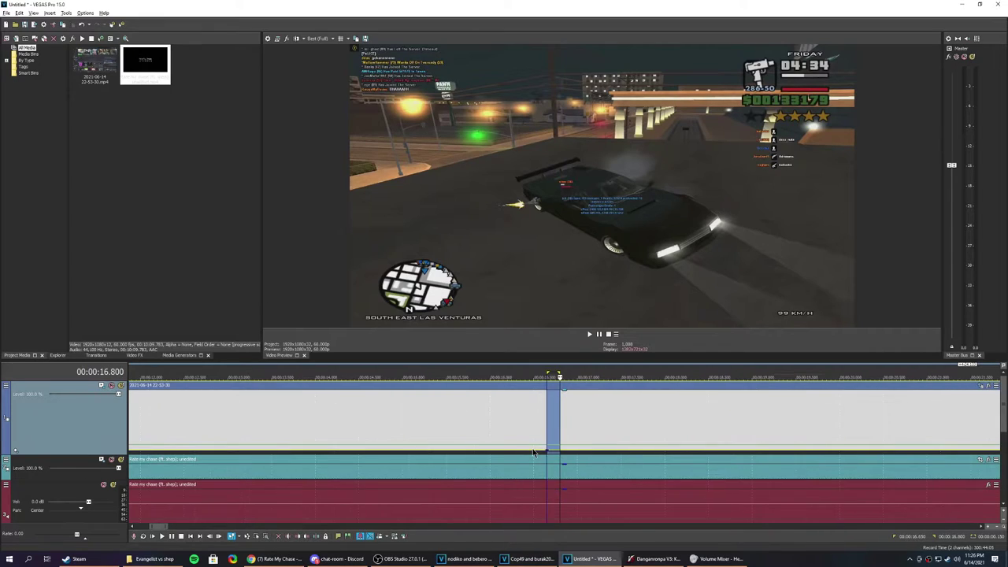
{"action": "scroll", "coordinate": [533, 453], "scroll_direction": "down", "scroll_amount": 2}
{"action": "scroll", "coordinate": [552, 454], "scroll_direction": "up", "scroll_amount": 3}
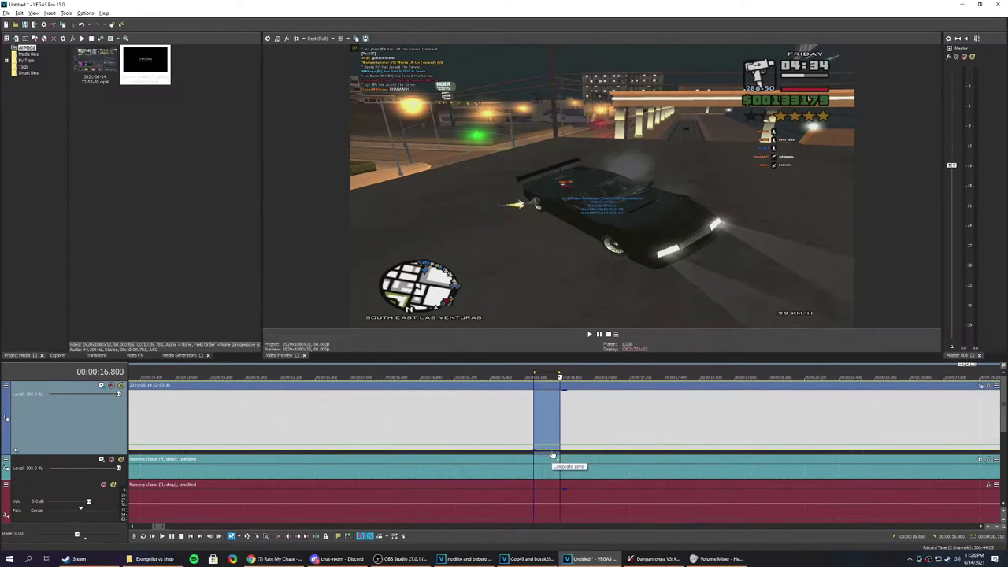
{"action": "right_click", "coordinate": [509, 456]}
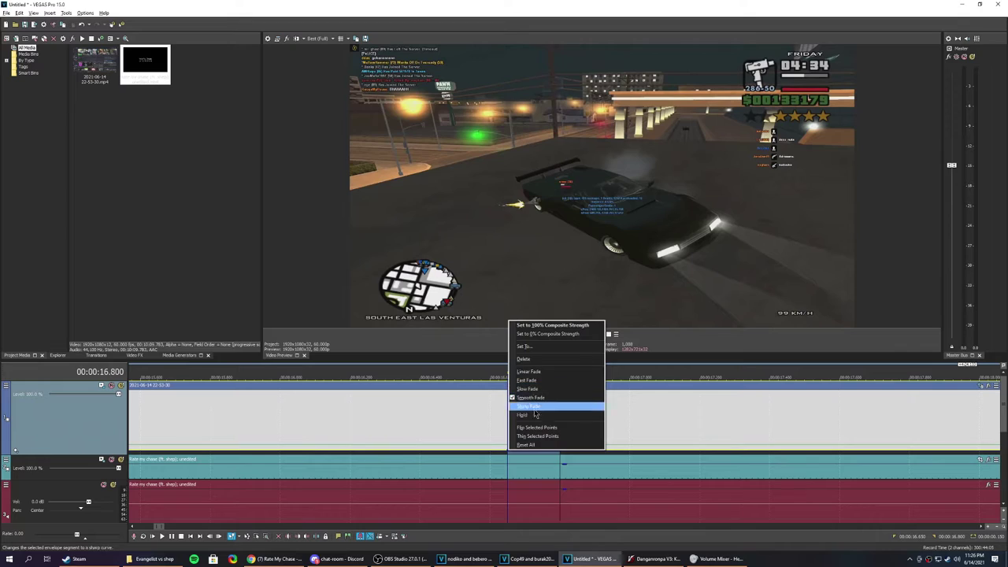
{"action": "left_click", "coordinate": [516, 452]}
{"action": "right_click", "coordinate": [520, 452]}
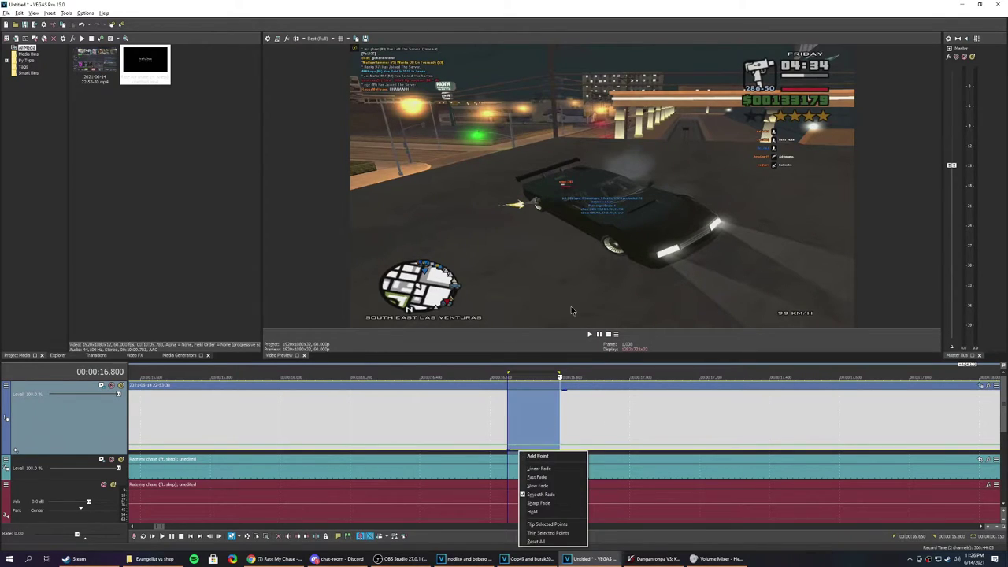
{"action": "left_click", "coordinate": [569, 456]}
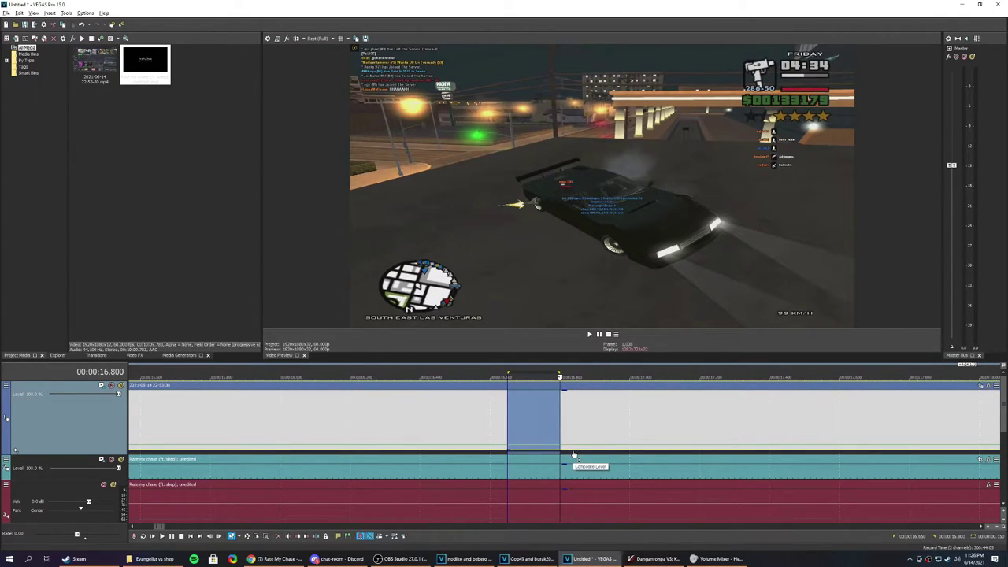
{"action": "right_click", "coordinate": [572, 452]}
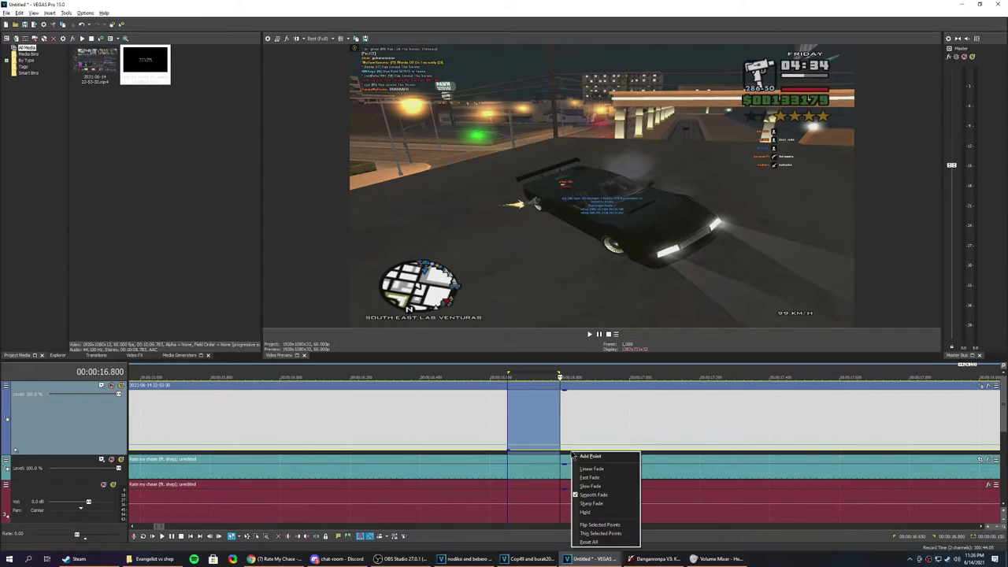
{"action": "left_click", "coordinate": [579, 457]}
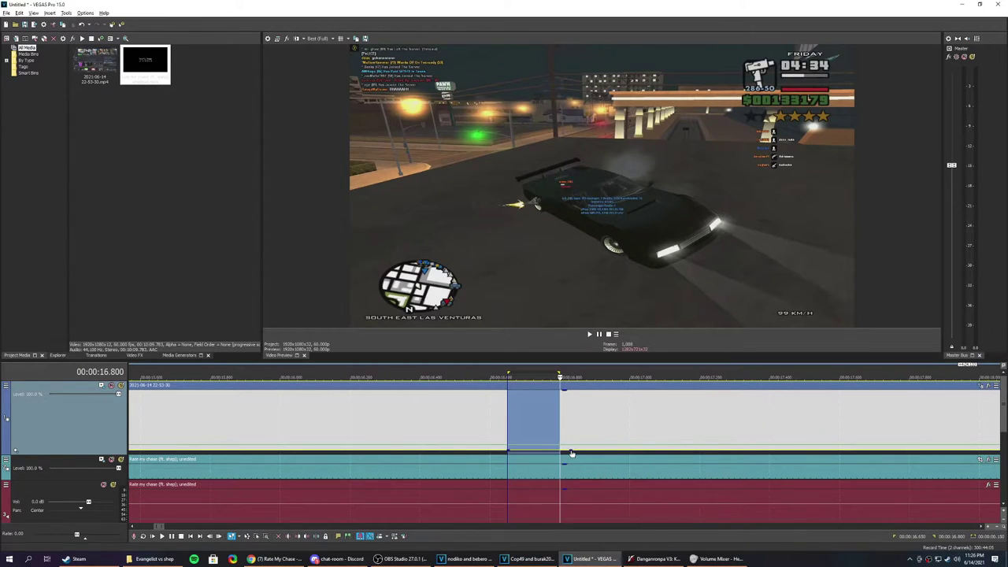
{"action": "left_click_drag", "start_coordinate": [574, 455], "coordinate": [560, 380]}
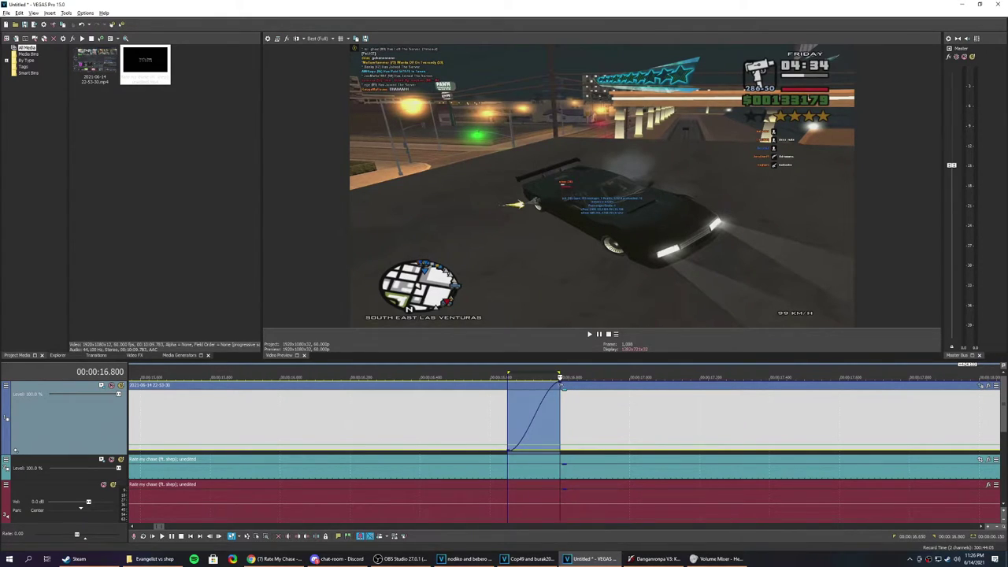
Play the timeline from 00:00:16.567 to review the gauge's fade-in.
{"action": "left_click", "coordinate": [479, 418]}
{"action": "scroll", "coordinate": [479, 419], "scroll_direction": "down", "scroll_amount": 1}
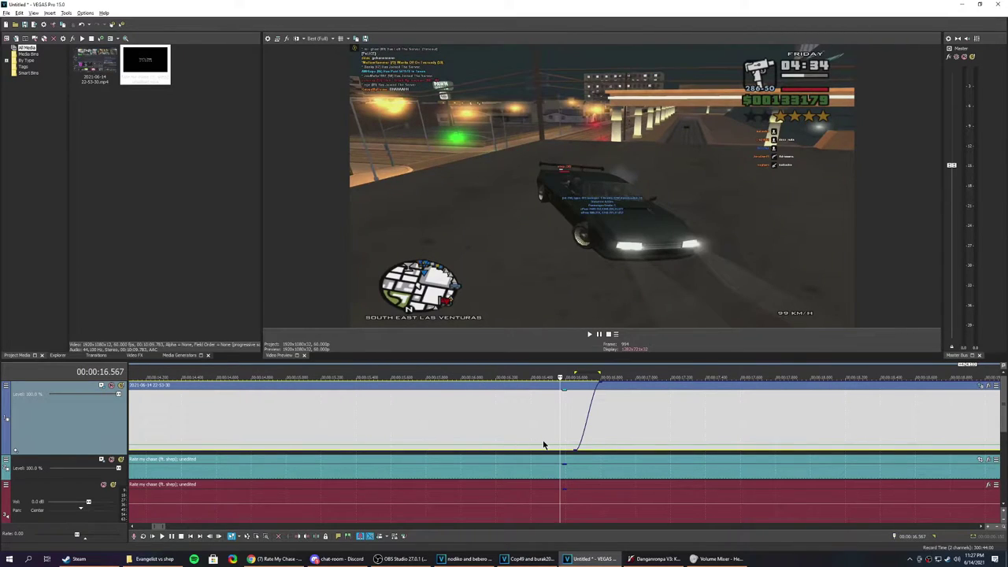
{"action": "key", "text": "space"}
{"action": "key", "text": "Return"}
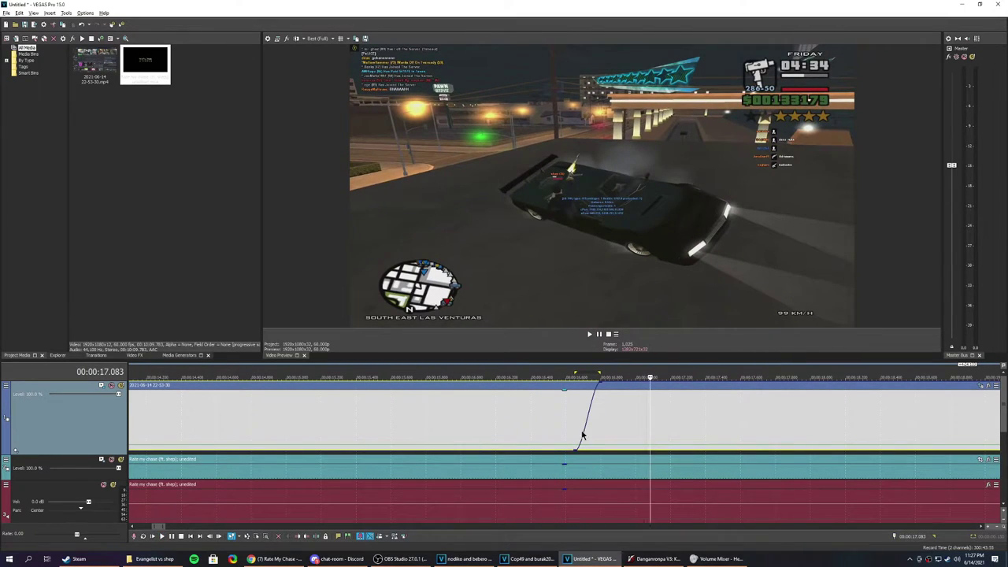
Place the cursor at the end of the fade-in at 00:00:16.800 and select the range up to 00:00:16.850.
{"action": "left_click", "coordinate": [600, 395]}
{"action": "scroll", "coordinate": [599, 398], "scroll_direction": "up", "scroll_amount": 4}
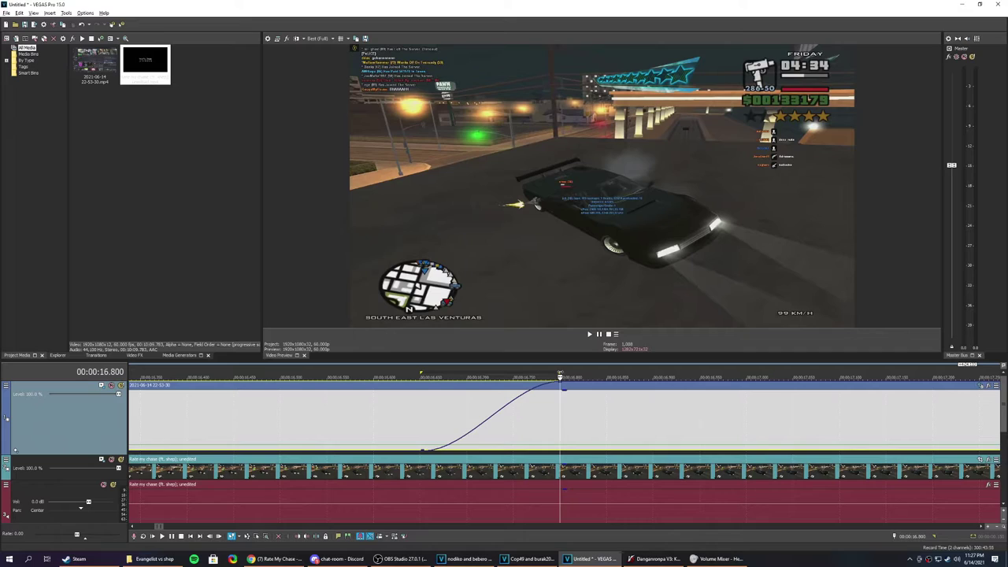
{"action": "left_click_drag", "start_coordinate": [566, 372], "coordinate": [608, 374]}
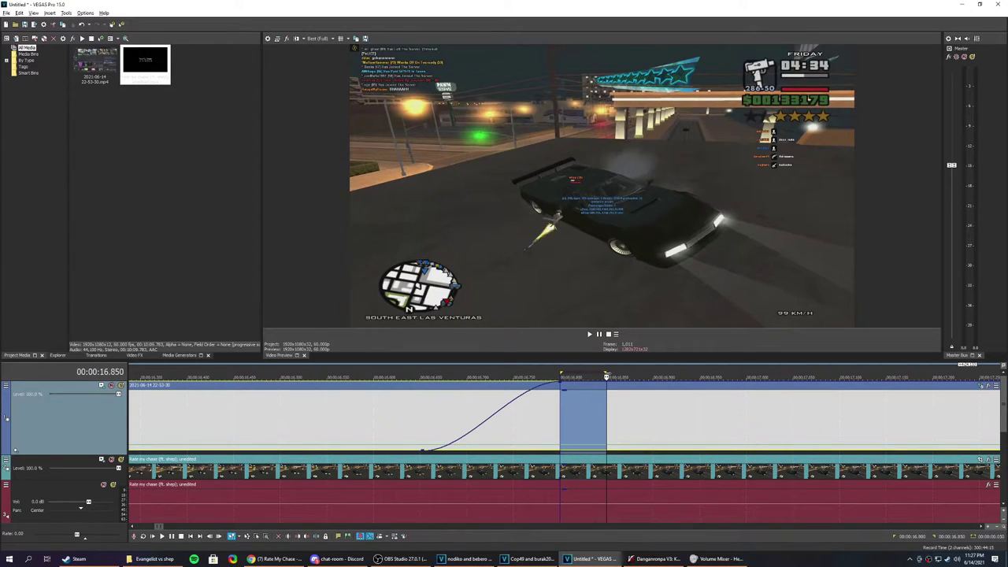
Add a velocity envelope point to the upper video event at 00:00:16.850 and set it to normal velocity.
{"action": "scroll", "coordinate": [610, 412], "scroll_direction": "down", "scroll_amount": 2}
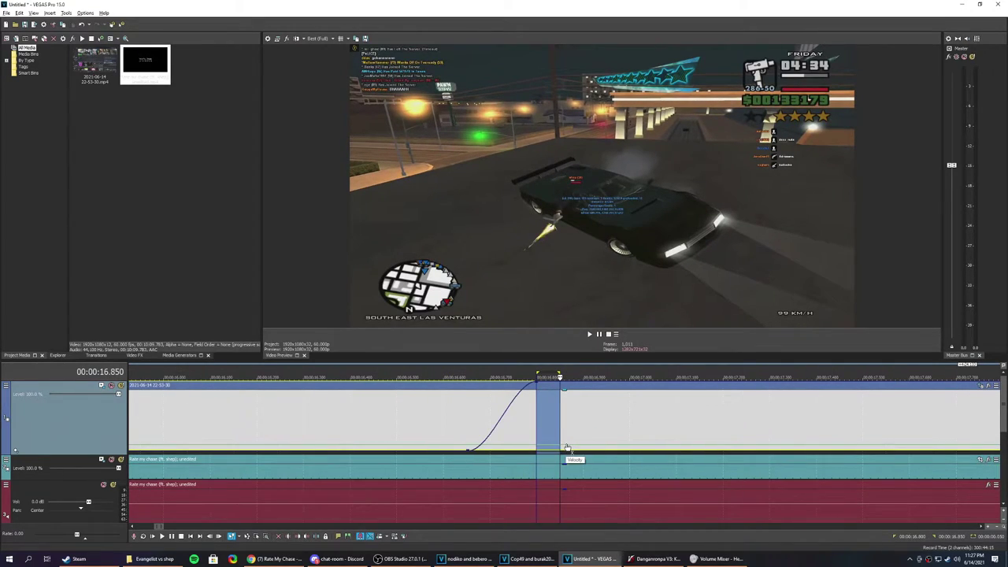
{"action": "right_click", "coordinate": [569, 448]}
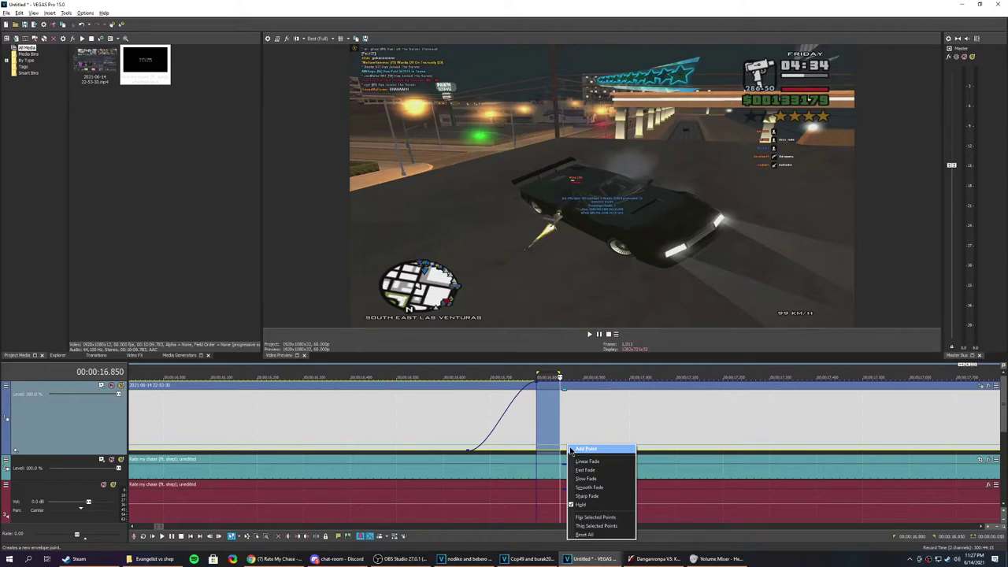
{"action": "left_click", "coordinate": [586, 449]}
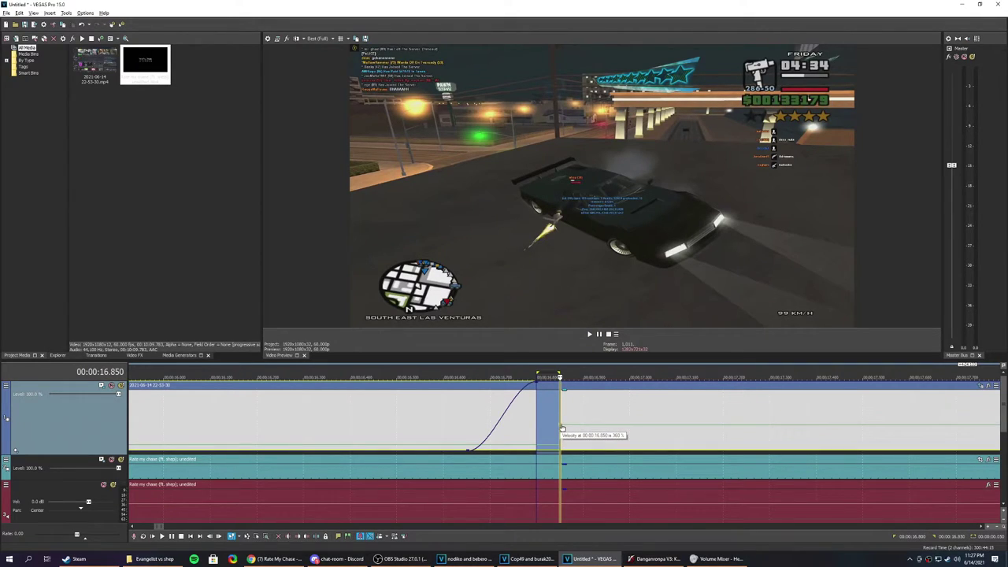
{"action": "right_click", "coordinate": [561, 425]}
{"action": "left_click", "coordinate": [623, 274]}
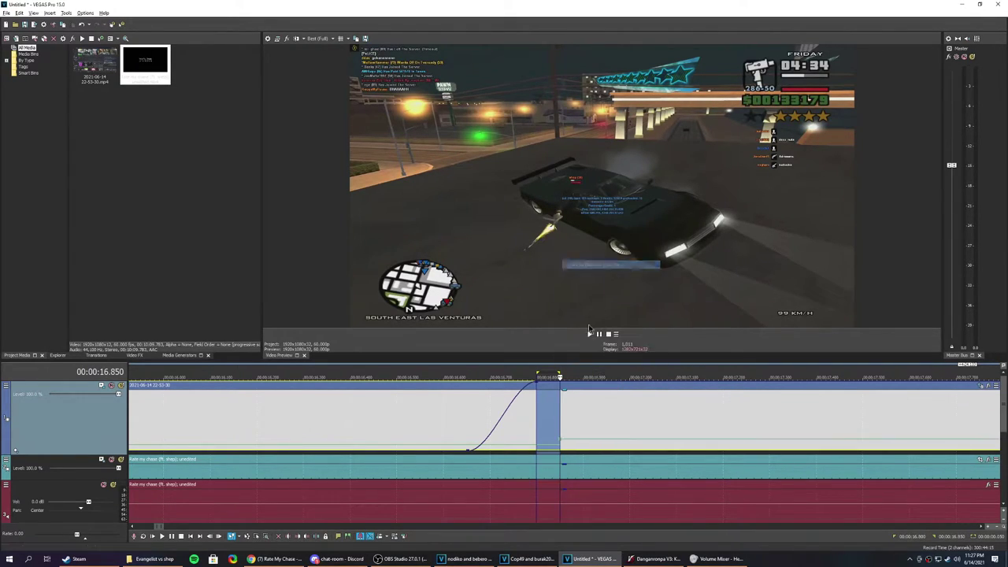
Play back the transition around 00:00:16.850 several times to check how the footage resumes after the freeze.
{"action": "left_click", "coordinate": [537, 407]}
{"action": "left_click", "coordinate": [484, 411]}
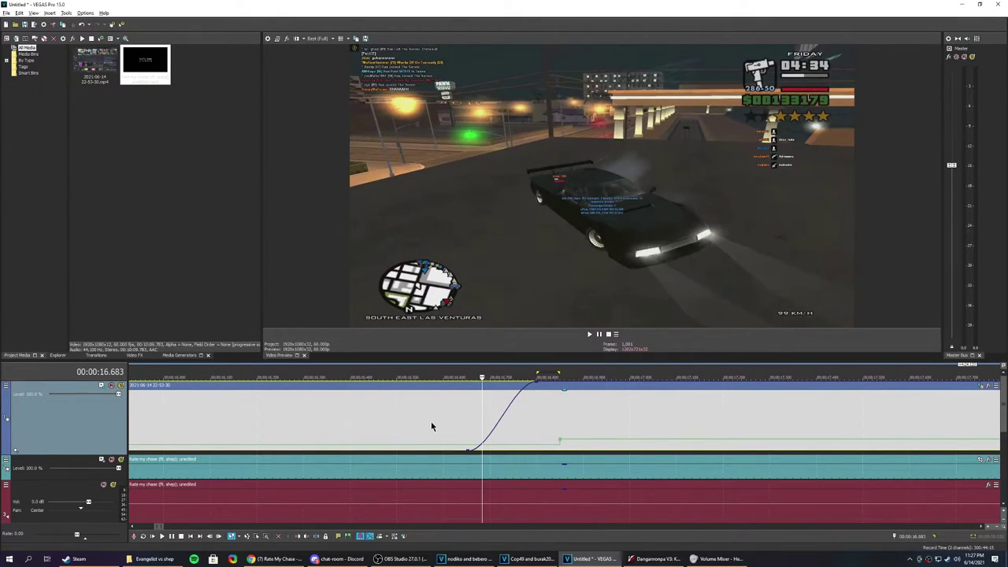
{"action": "left_click", "coordinate": [434, 423]}
{"action": "key", "text": "space"}
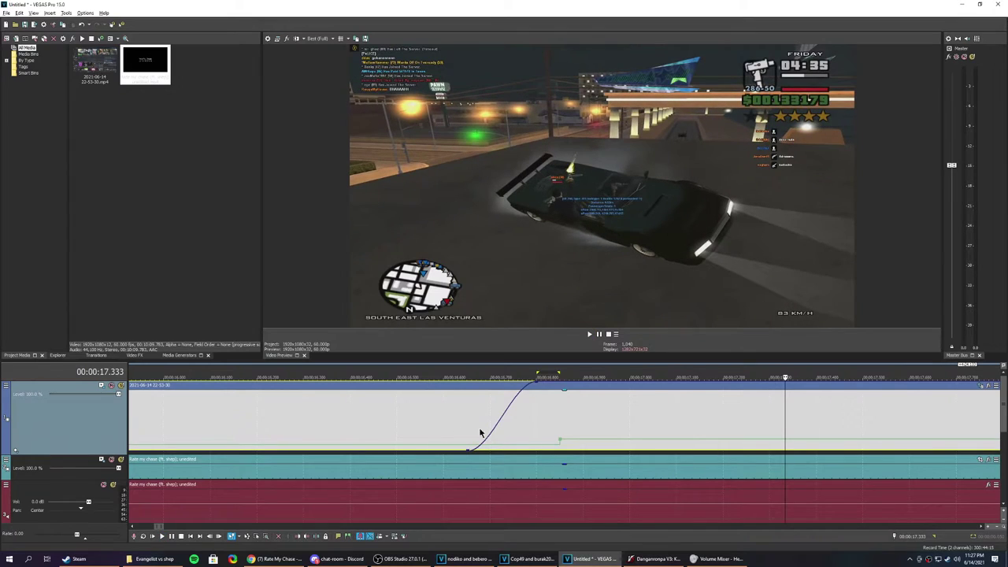
{"action": "left_click", "coordinate": [468, 422]}
{"action": "key", "text": "space"}
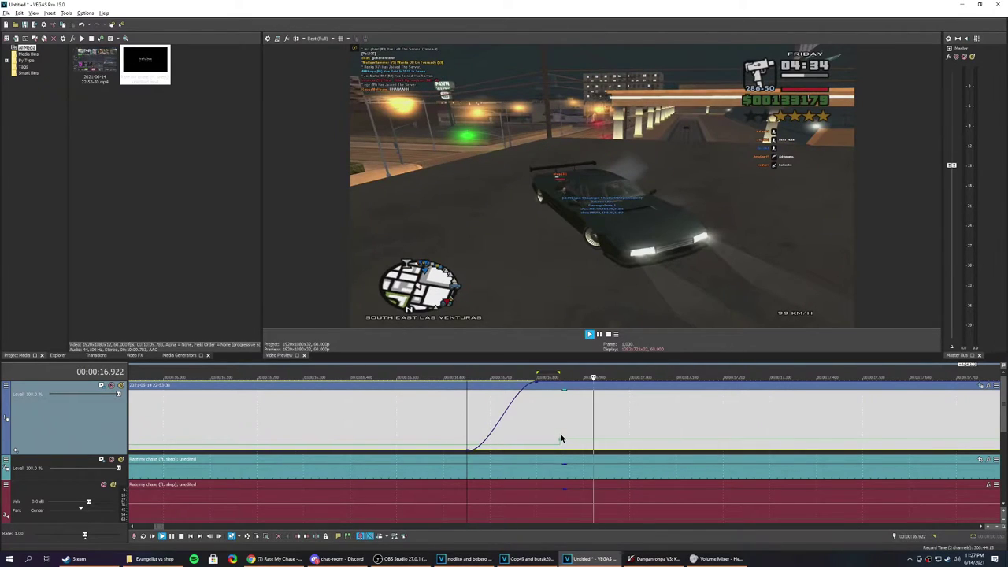
{"action": "left_click", "coordinate": [434, 423]}
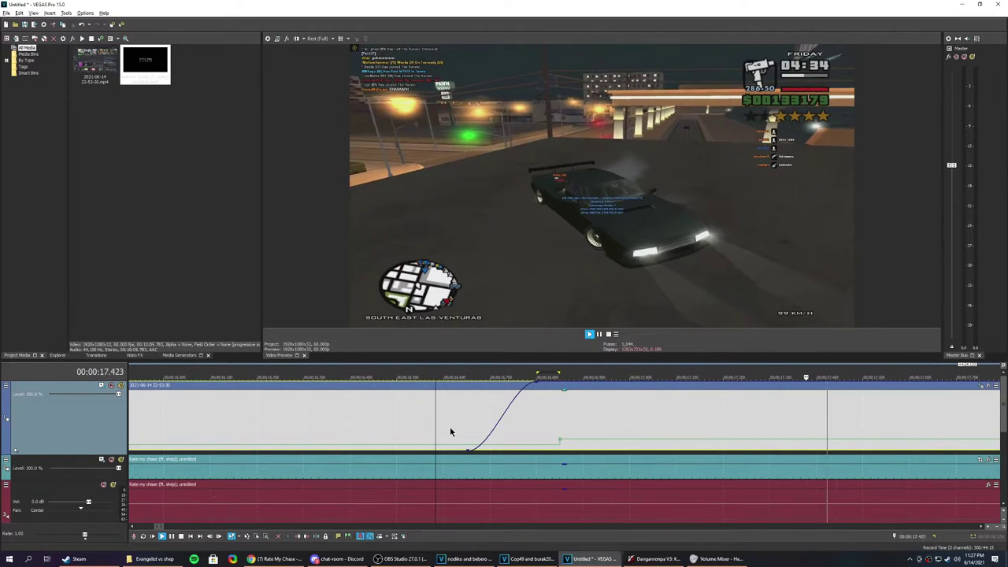
{"action": "key", "text": "Return"}
{"action": "left_click", "coordinate": [464, 429]}
{"action": "key", "text": "space"}
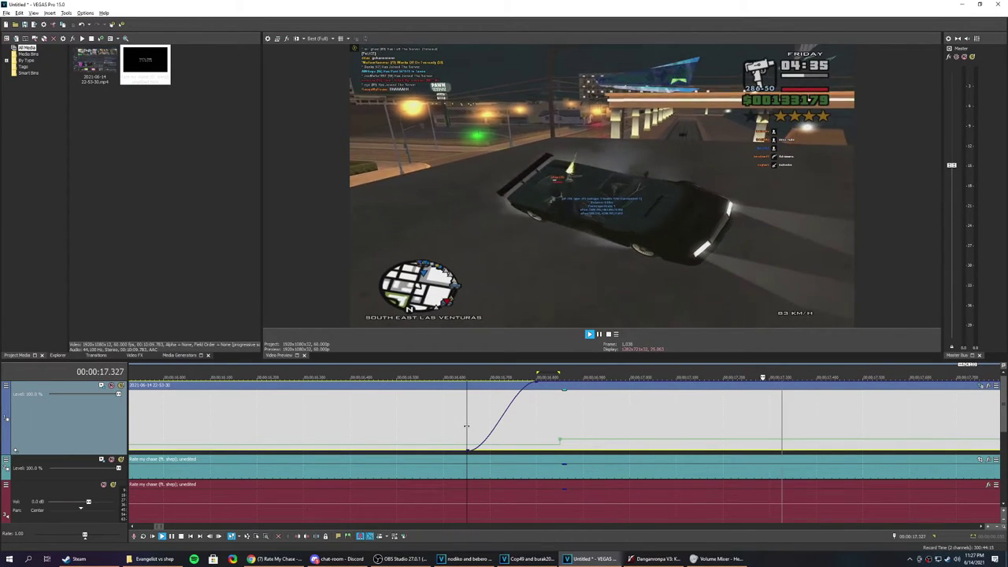
{"action": "key", "text": "space"}
Play on from 00:00:16.850 and advance the cursor frame by frame to 00:00:20.150.
{"action": "scroll", "coordinate": [505, 433], "scroll_direction": "down", "scroll_amount": 1}
{"action": "left_click", "coordinate": [607, 442]}
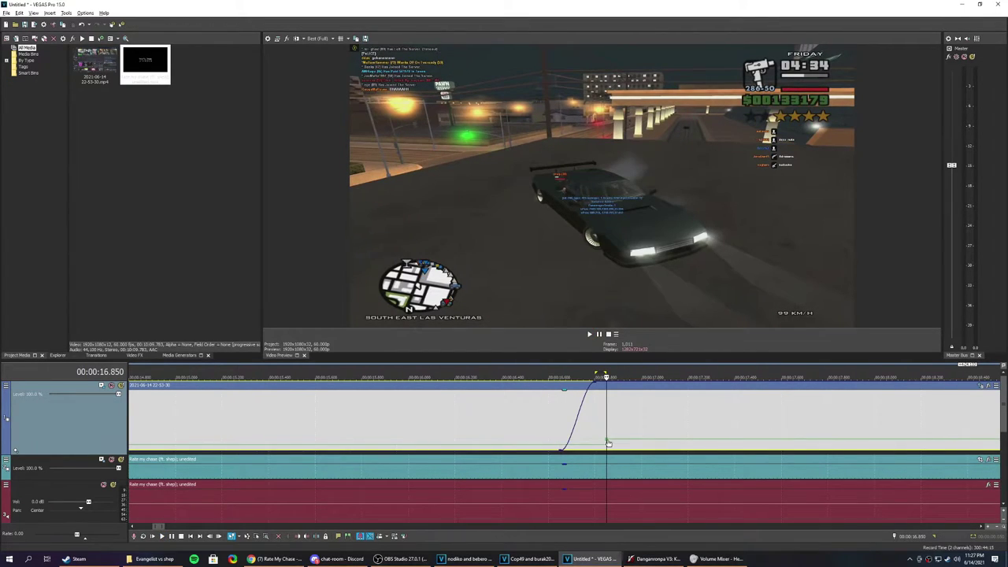
{"action": "key", "text": "space"}
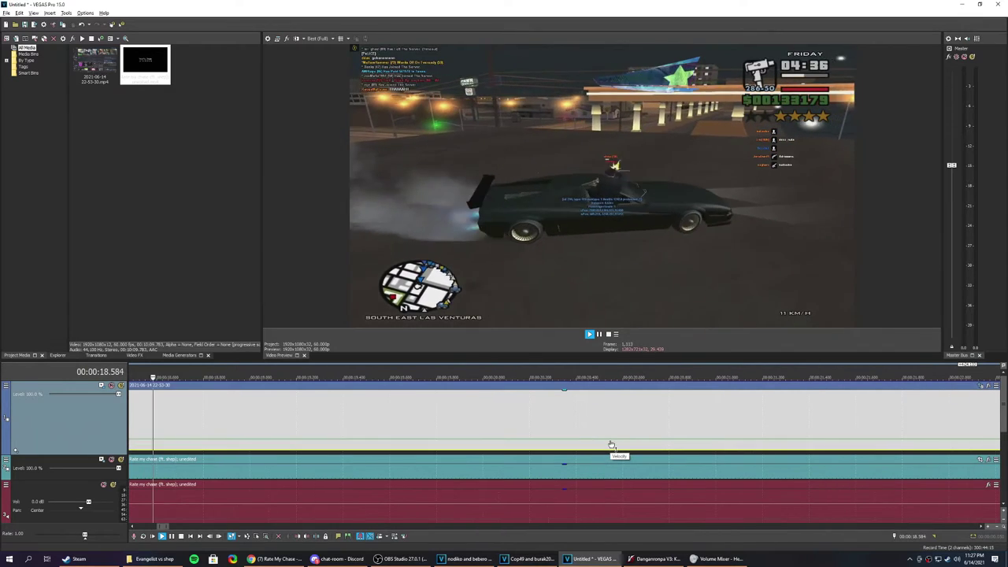
{"action": "key", "text": "space"}
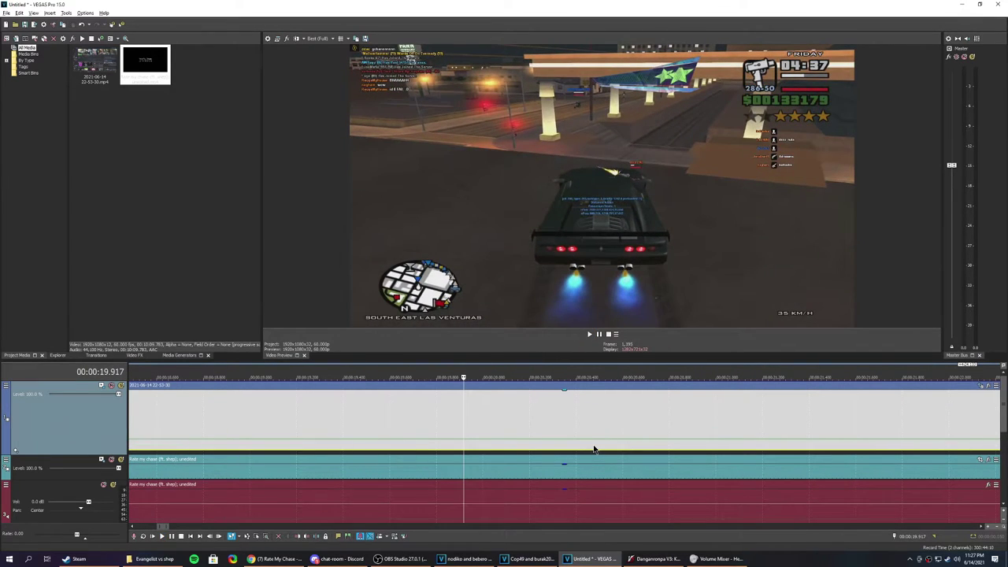
{"action": "key", "text": "Right"}
{"action": "key", "text": "Right"}
{"action": "key", "text": "Right"}
{"action": "key", "text": "Right"}
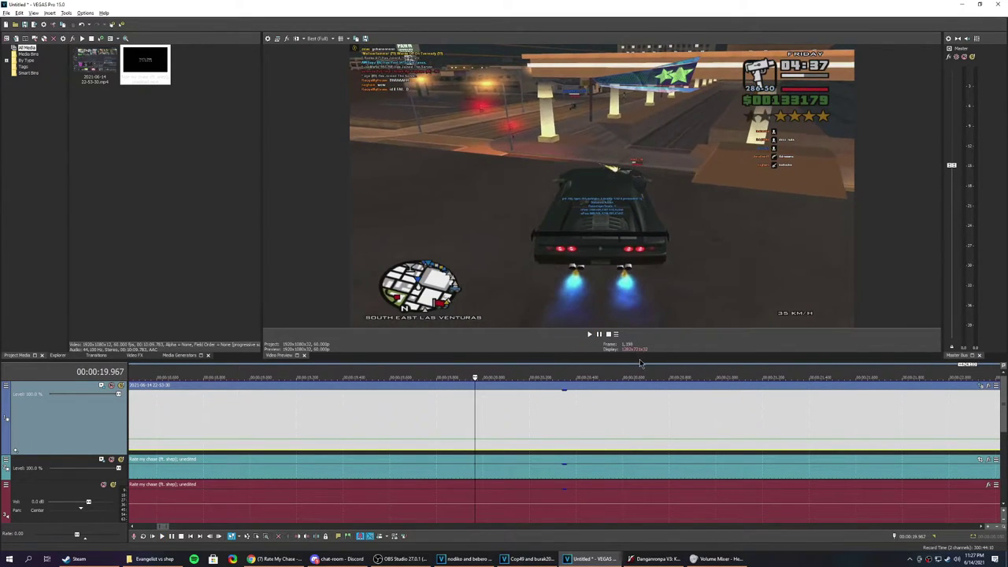
{"action": "key", "text": "Right"}
{"action": "key", "text": "Right"}
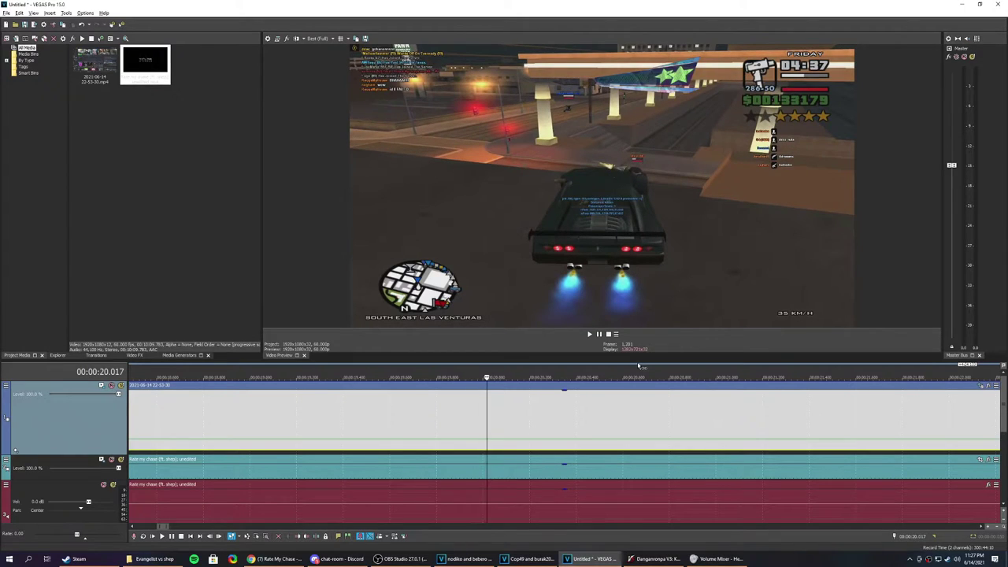
{"action": "scroll", "coordinate": [629, 403], "scroll_direction": "up", "scroll_amount": 2}
{"action": "key", "text": "Right"}
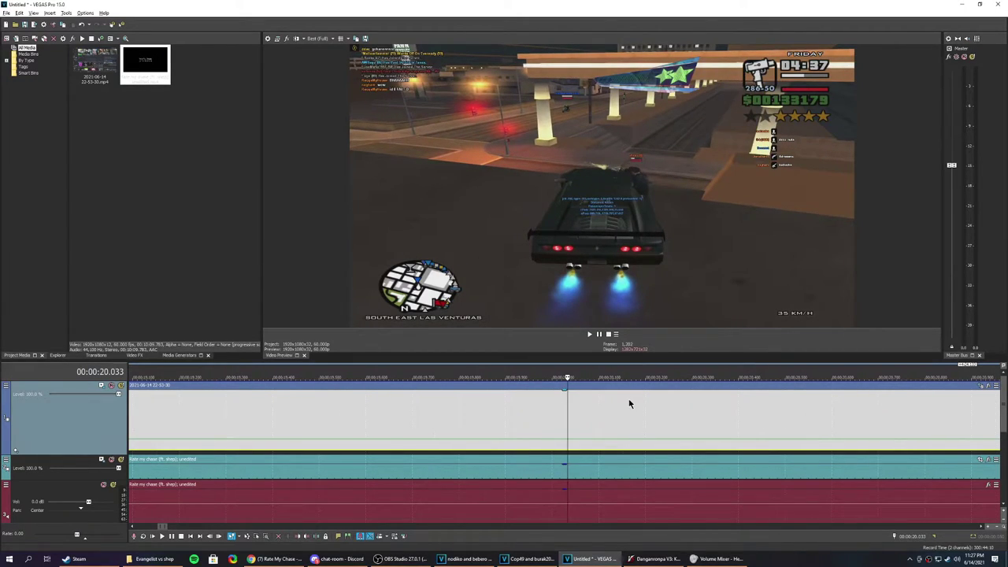
{"action": "key", "text": "Right"}
{"action": "key", "text": "Right"}
{"action": "key", "text": "Right"}
{"action": "key", "text": "Right"}
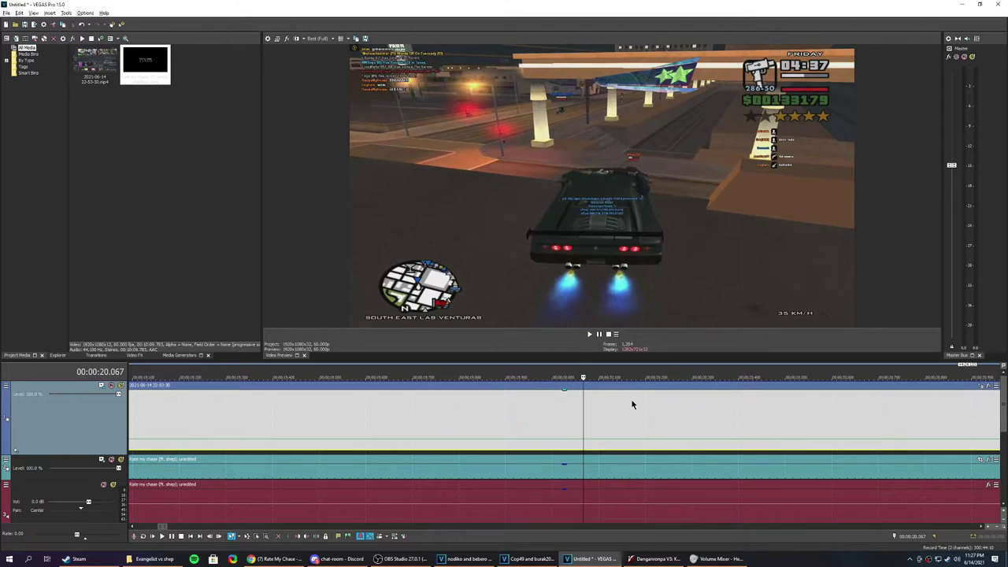
{"action": "key", "text": "Right"}
{"action": "key", "text": "Right"}
{"action": "key", "text": "Right"}
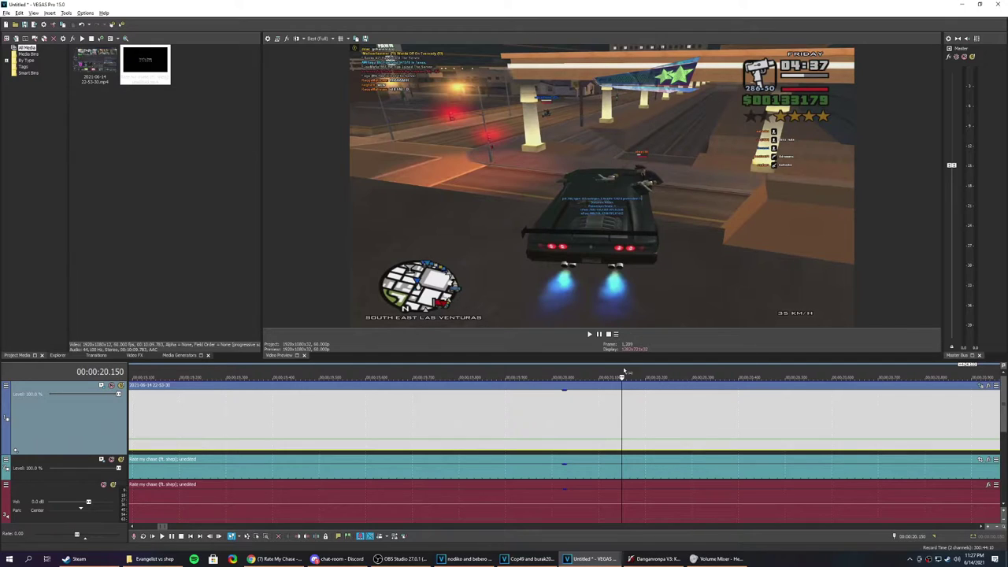
{"action": "scroll", "coordinate": [594, 433], "scroll_direction": "down", "scroll_amount": 3}
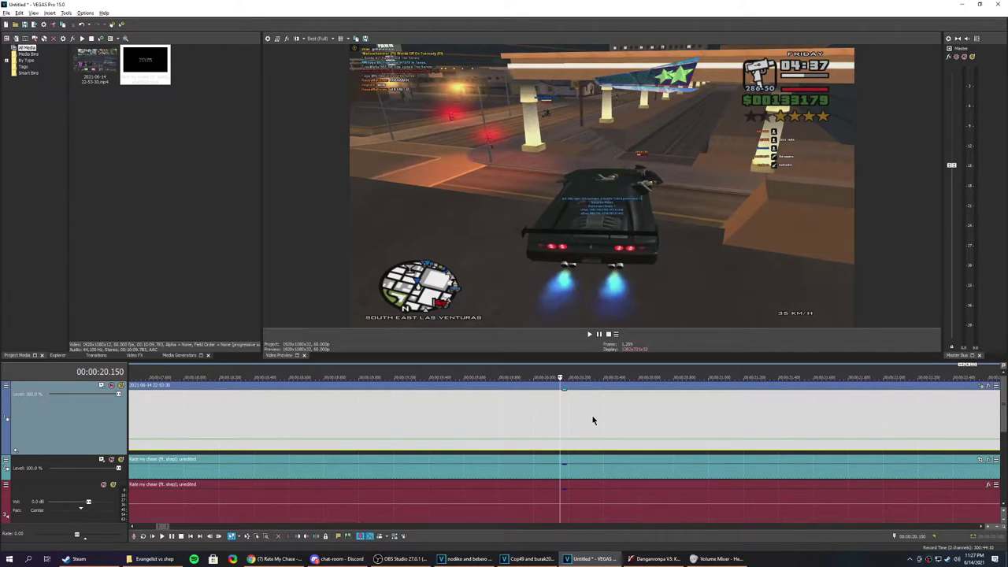
Add a velocity envelope point at 00:00:20.150 on the upper video event and set it to 0% velocity.
{"action": "scroll", "coordinate": [590, 422], "scroll_direction": "up", "scroll_amount": 2}
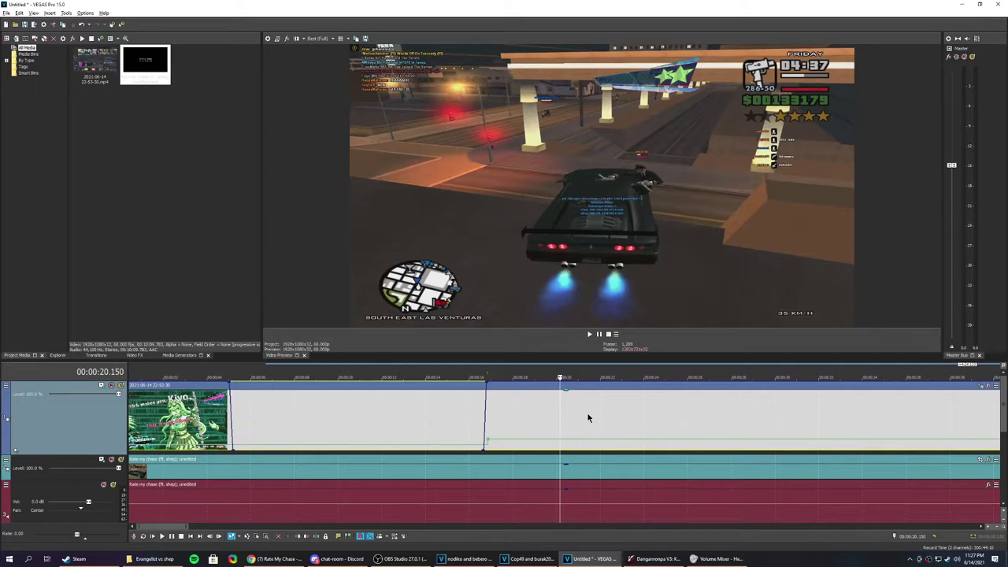
{"action": "right_click", "coordinate": [587, 413]}
{"action": "left_click", "coordinate": [587, 413]}
{"action": "right_click", "coordinate": [568, 445]}
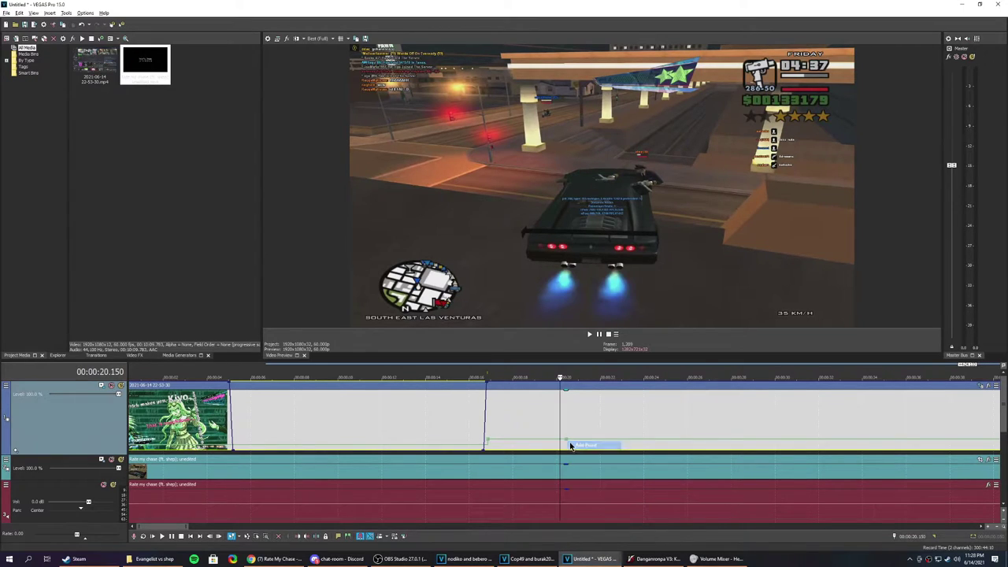
{"action": "left_click", "coordinate": [585, 446]}
{"action": "left_click_drag", "start_coordinate": [561, 440], "coordinate": [561, 435]}
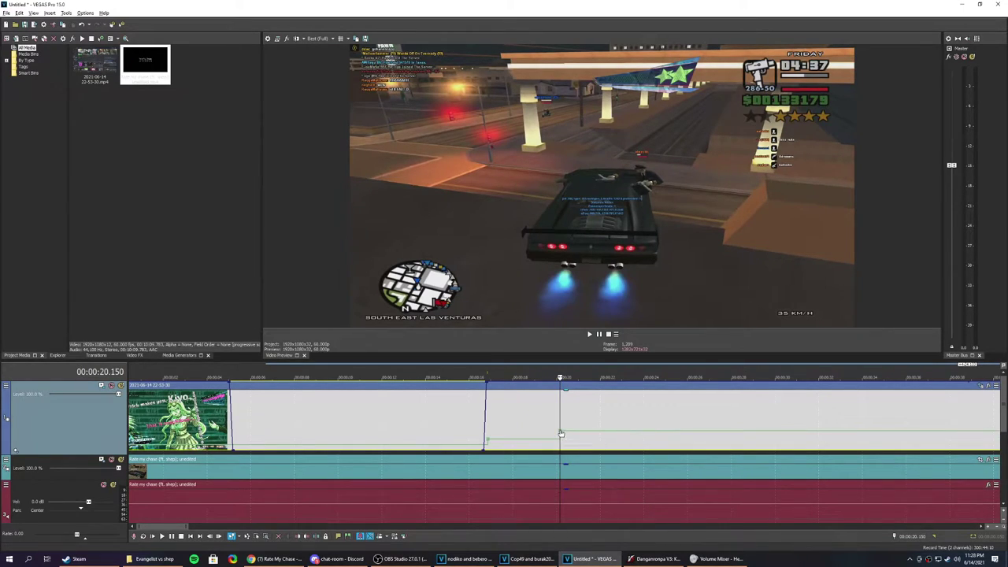
{"action": "scroll", "coordinate": [560, 436], "scroll_direction": "up", "scroll_amount": 5}
{"action": "right_click", "coordinate": [560, 434]}
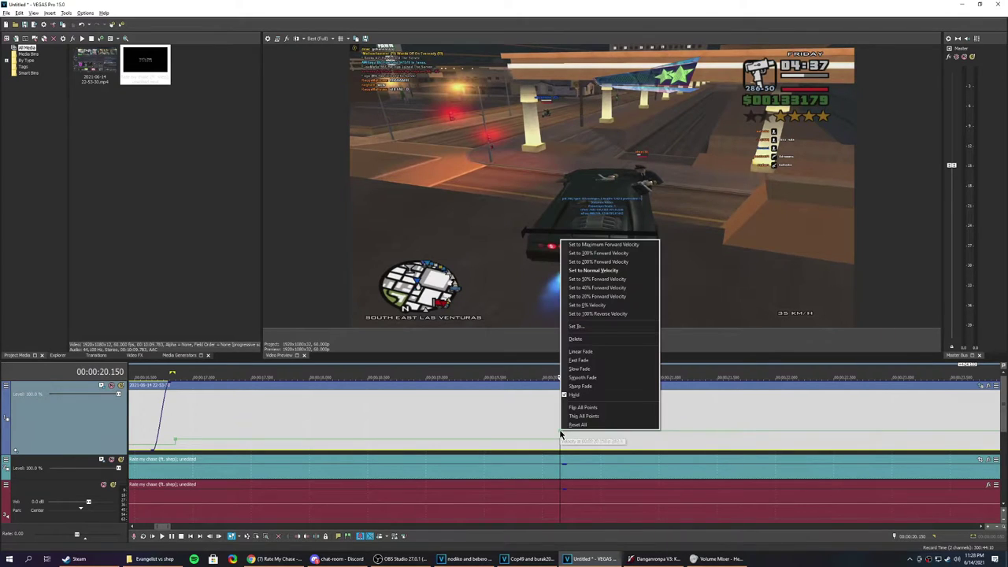
{"action": "left_click", "coordinate": [602, 306]}
Play back from just before the fade-in past 00:00:20.150 to check the velocity change.
{"action": "scroll", "coordinate": [594, 399], "scroll_direction": "down", "scroll_amount": 5}
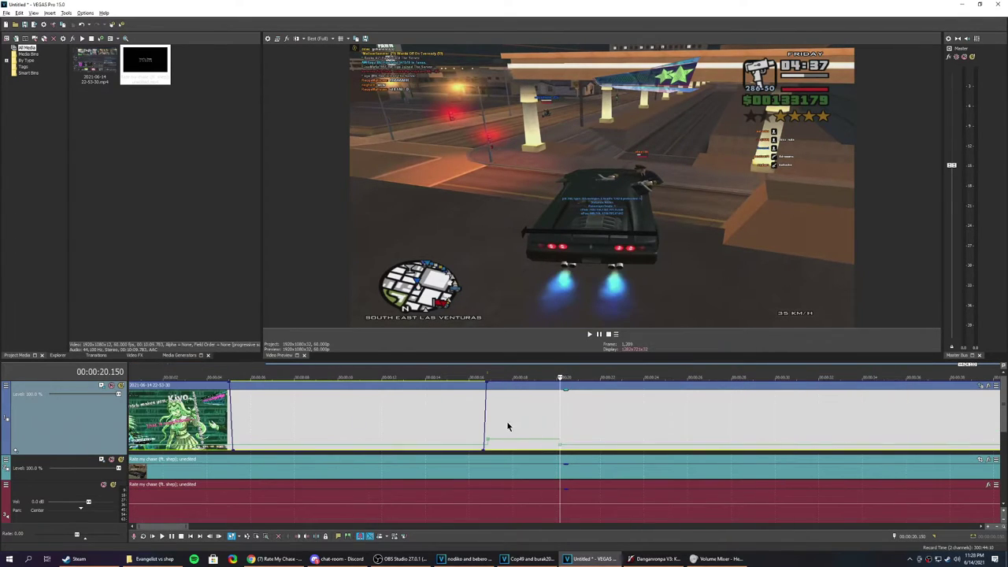
{"action": "left_click", "coordinate": [476, 414]}
{"action": "key", "text": "space"}
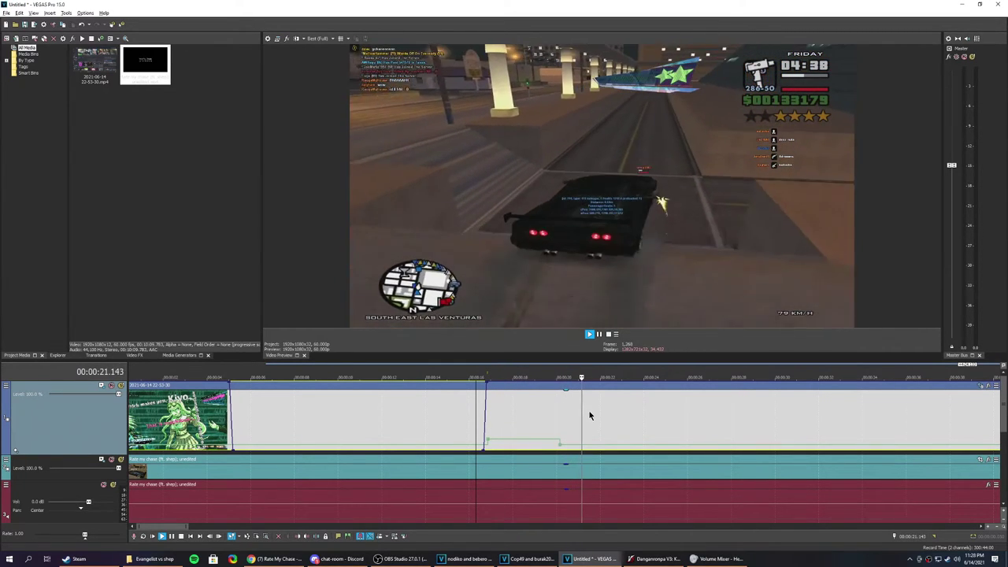
{"action": "key", "text": "Return"}
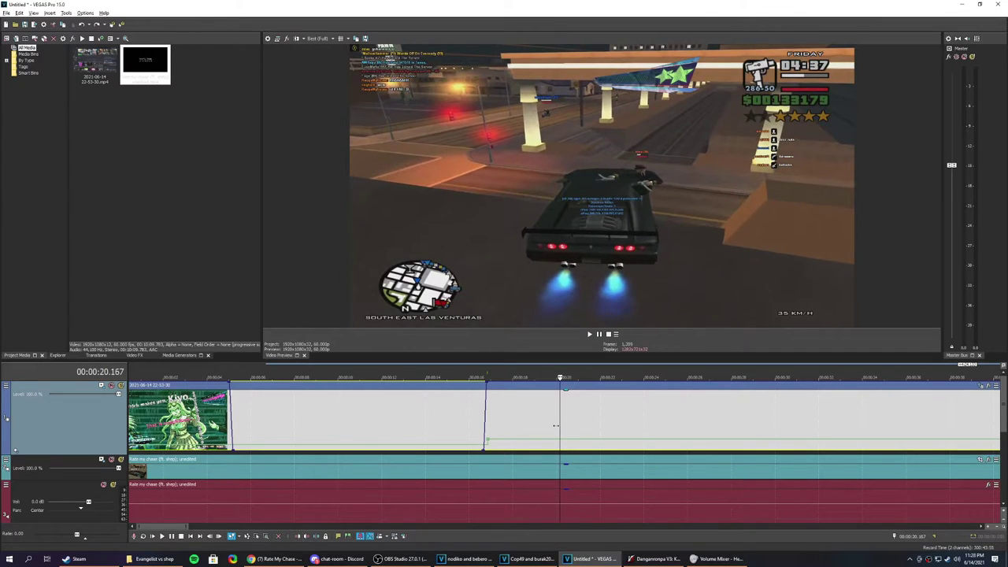
Insert a freeze frame at the cursor position 00:00:20.133 on the upper video event.
{"action": "right_click", "coordinate": [616, 418]}
{"action": "mouse_move", "coordinate": [661, 338]}
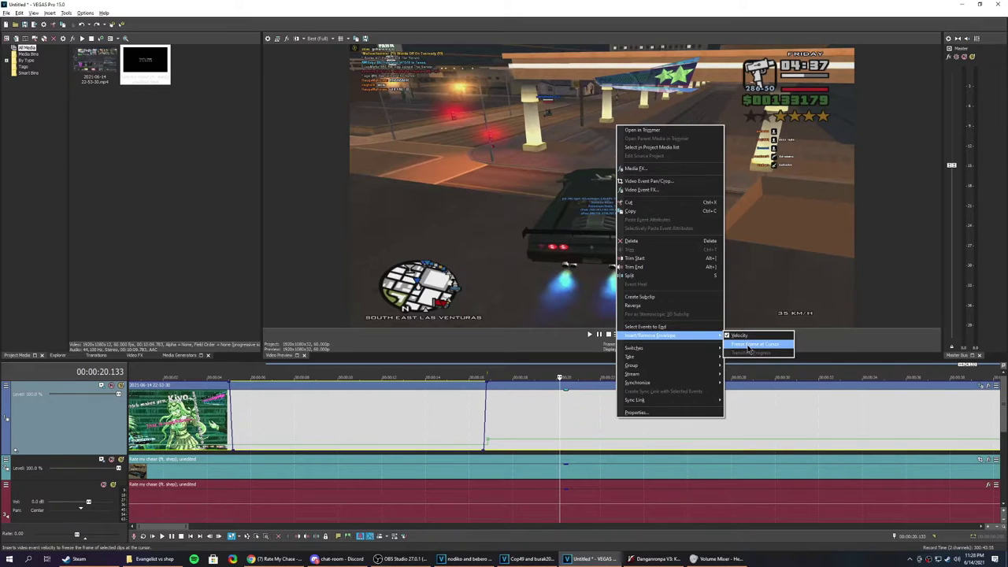
{"action": "left_click", "coordinate": [750, 345]}
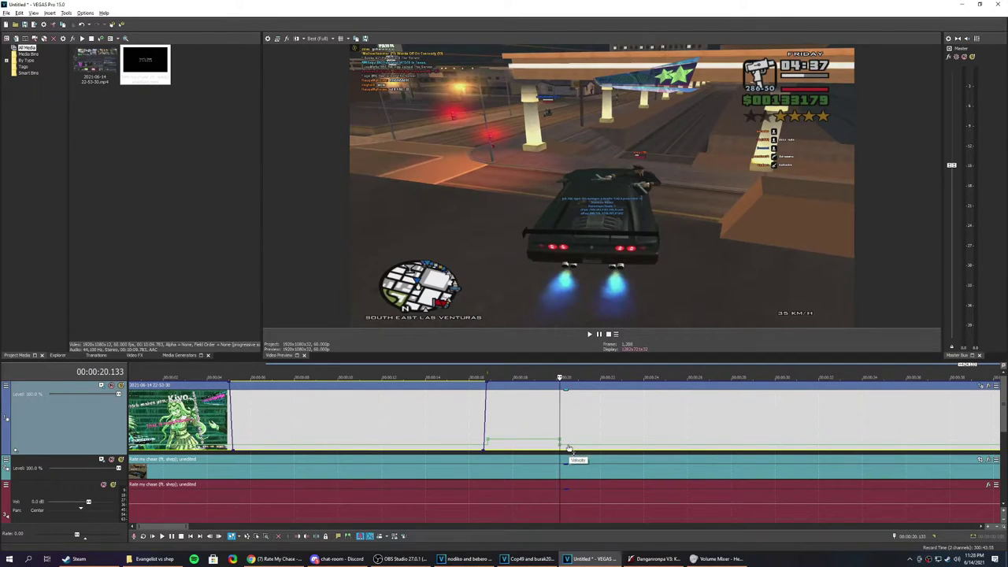
{"action": "mouse_move", "coordinate": [561, 444]}
Insert a new video track above the existing video tracks.
{"action": "scroll", "coordinate": [604, 426], "scroll_direction": "down", "scroll_amount": 3}
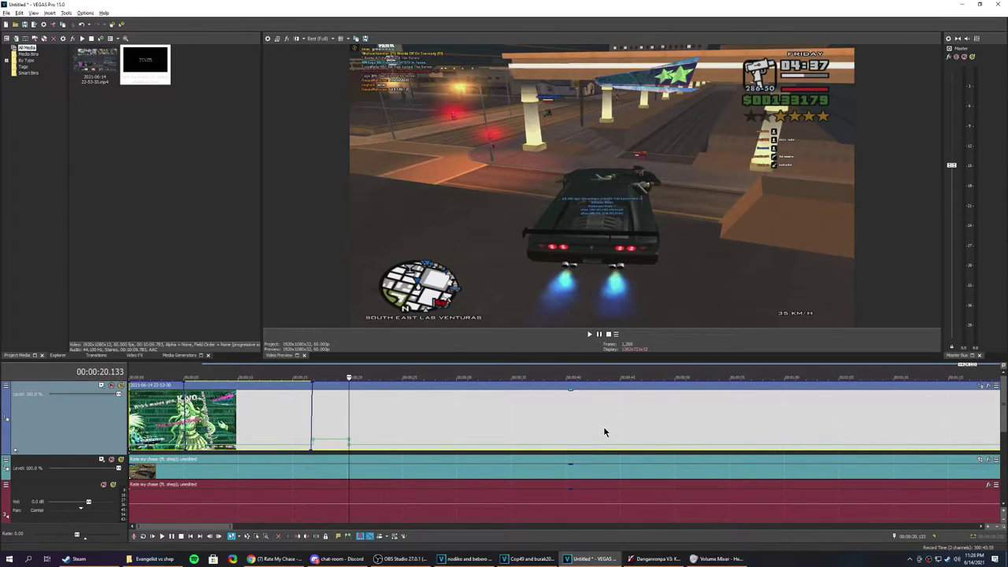
{"action": "right_click", "coordinate": [87, 428]}
{"action": "left_click", "coordinate": [118, 444]}
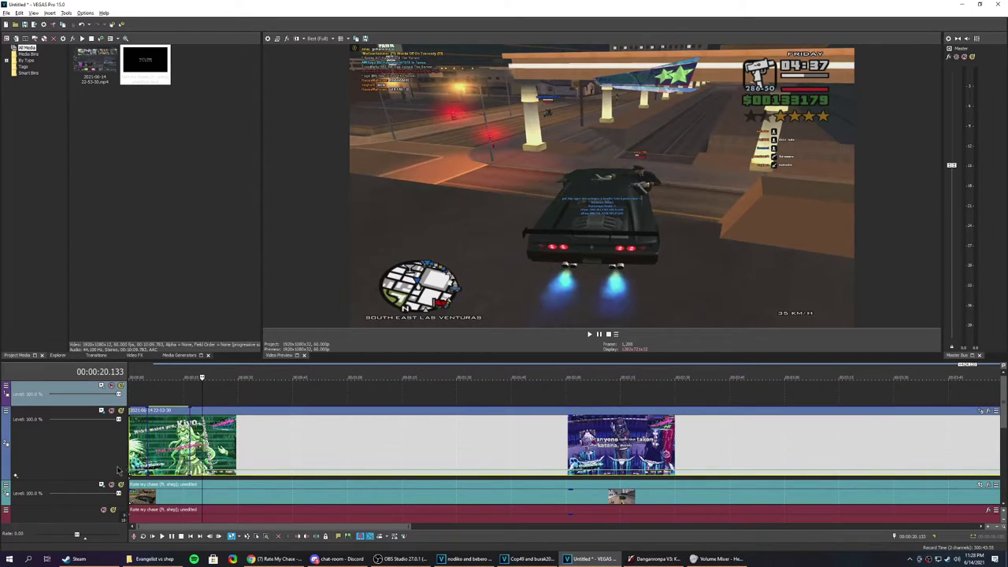
{"action": "mouse_move", "coordinate": [1005, 418]}
{"action": "left_mouse_down"}
{"action": "mouse_move", "coordinate": [1005, 450]}
{"action": "mouse_move", "coordinate": [1004, 433]}
{"action": "left_mouse_up"}
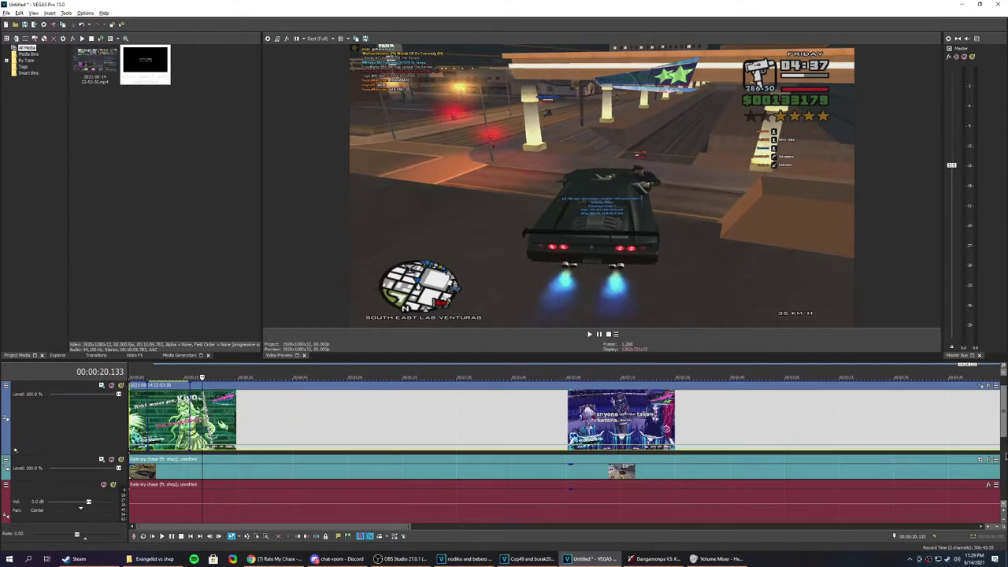
Delete the "Rate my chase (ft. shep); unedited" audio event from the audio track.
{"action": "scroll", "coordinate": [641, 500], "scroll_direction": "down", "scroll_amount": 5}
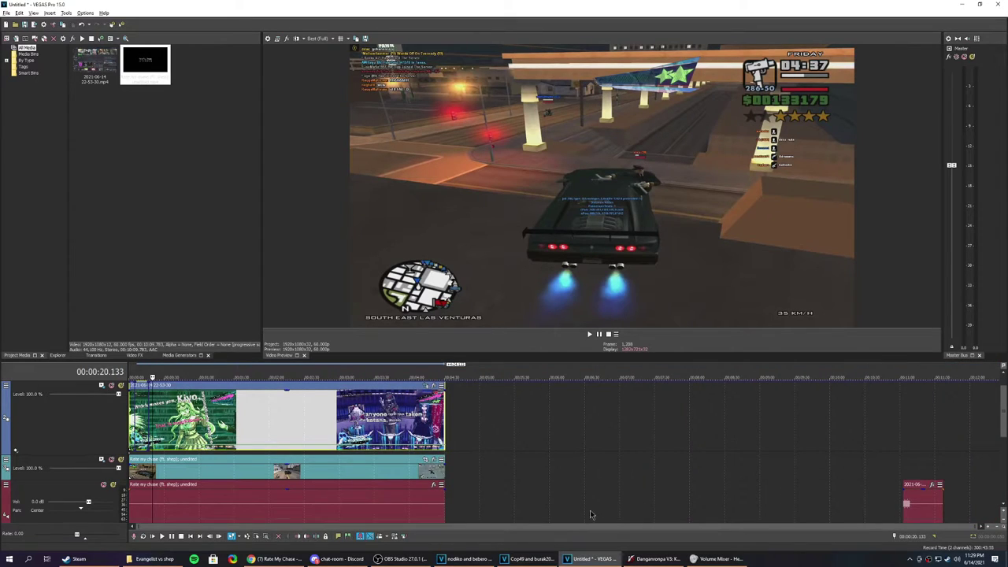
{"action": "left_click", "coordinate": [303, 514]}
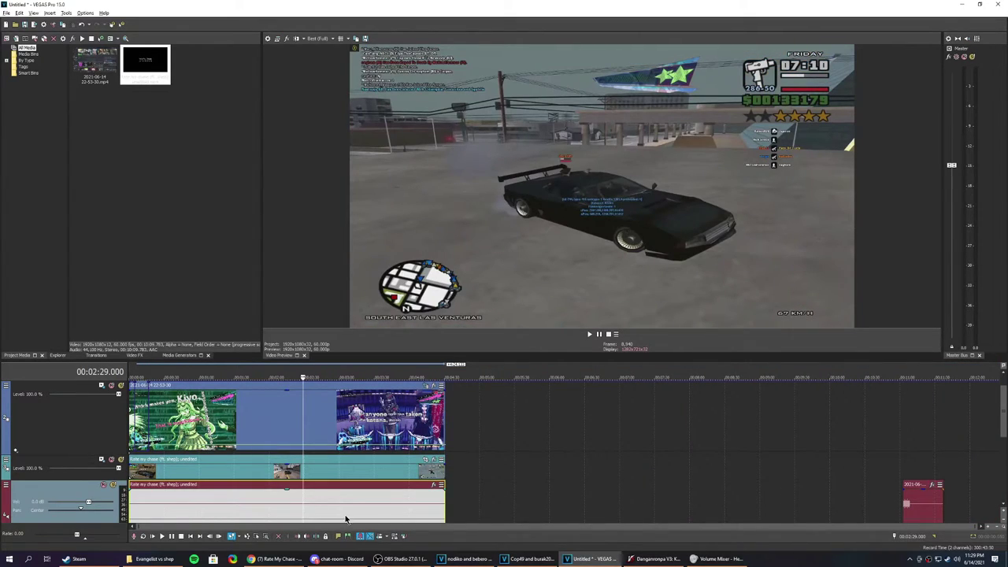
{"action": "key", "text": "Delete"}
Move the recorded audio event from around 00:11:08 back to the first velocity change at 00:00:16.850.
{"action": "left_click", "coordinate": [910, 502]}
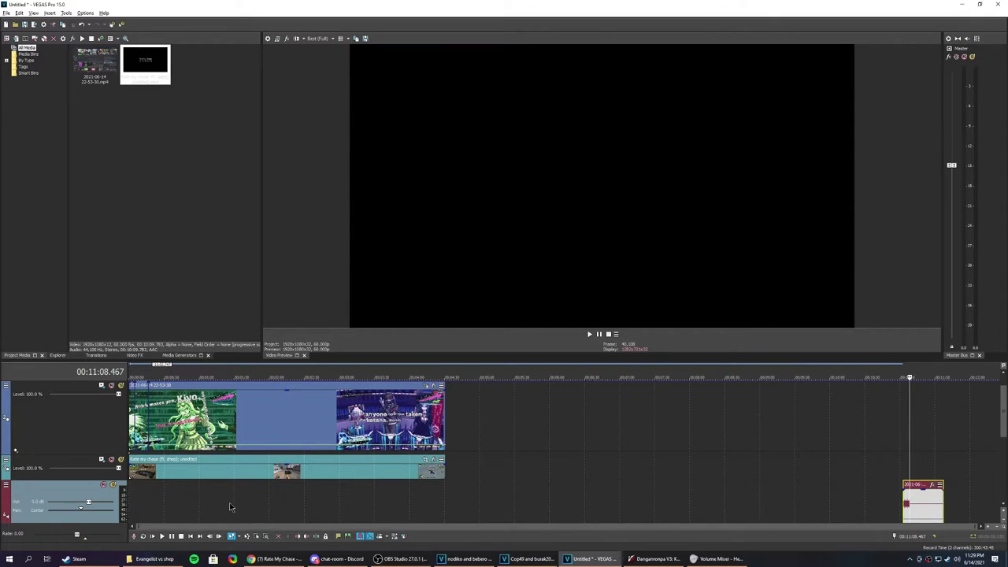
{"action": "left_click_drag", "start_coordinate": [918, 509], "coordinate": [171, 511]}
{"action": "scroll", "coordinate": [373, 449], "scroll_direction": "up", "scroll_amount": 10}
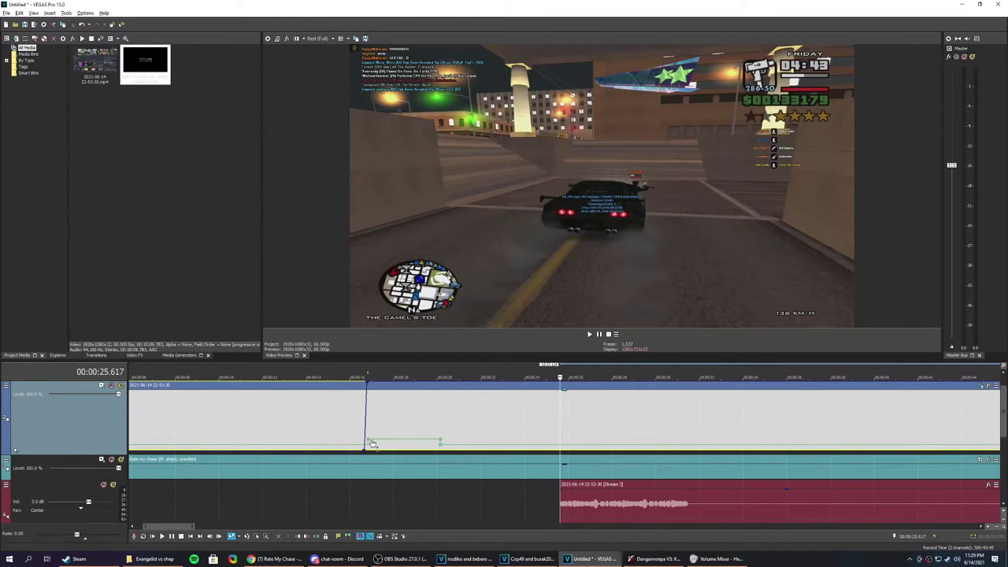
{"action": "left_click", "coordinate": [369, 443]}
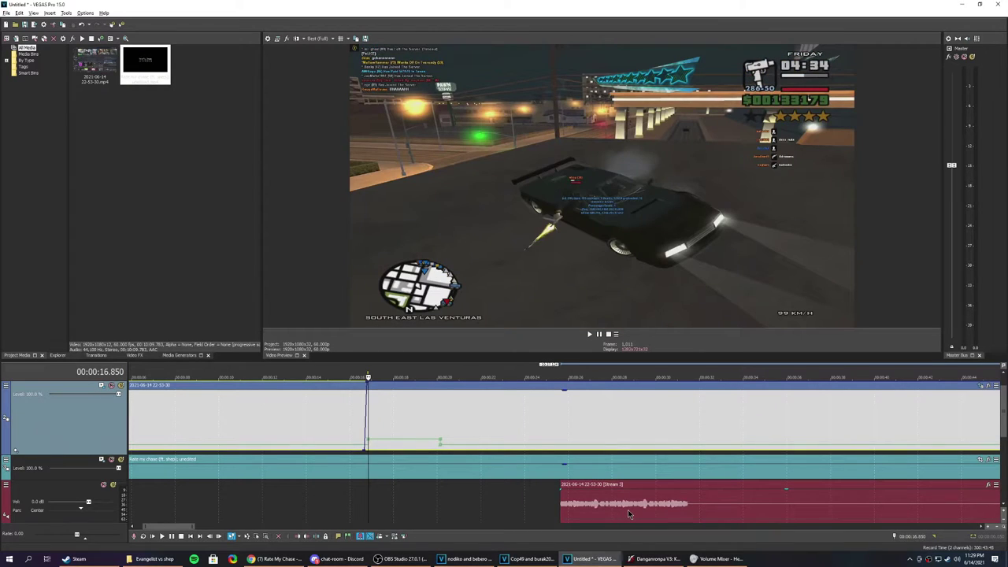
{"action": "left_click_drag", "start_coordinate": [627, 510], "coordinate": [439, 503]}
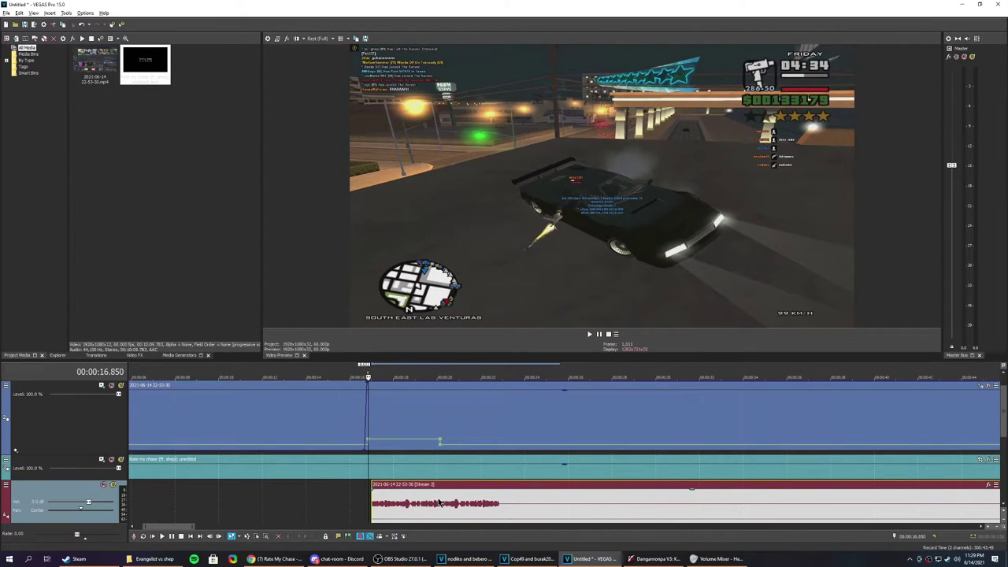
Paste a spare copy of the recorded audio event on the audio track beyond the end of the videos.
{"action": "scroll", "coordinate": [378, 503], "scroll_direction": "down", "scroll_amount": 8}
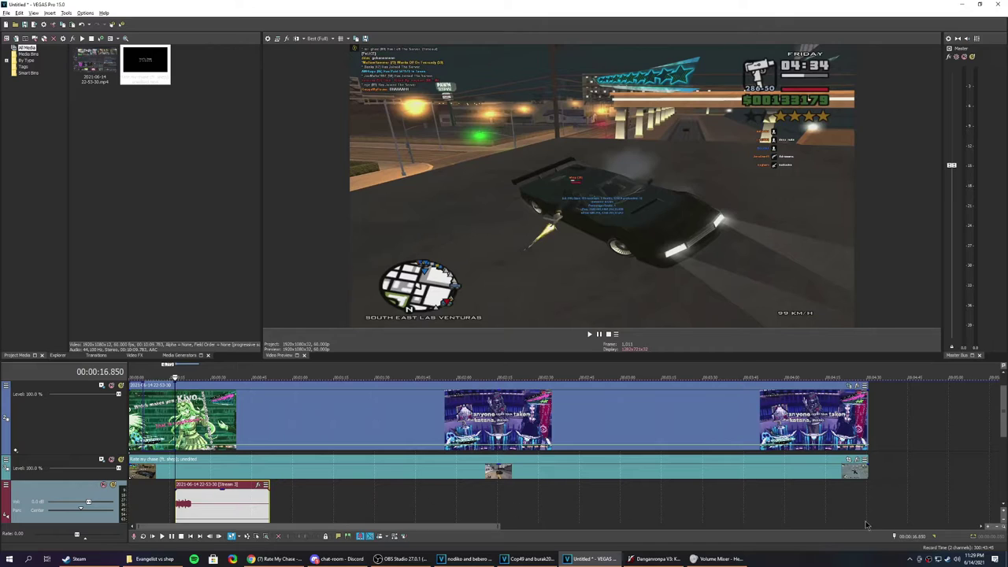
{"action": "left_click", "coordinate": [912, 504]}
{"action": "key", "text": "ctrl+v"}
{"action": "scroll", "coordinate": [269, 520], "scroll_direction": "down", "scroll_amount": 2}
Try to trim the end of the first audio event at 00:00:20.133.
{"action": "left_click", "coordinate": [149, 510]}
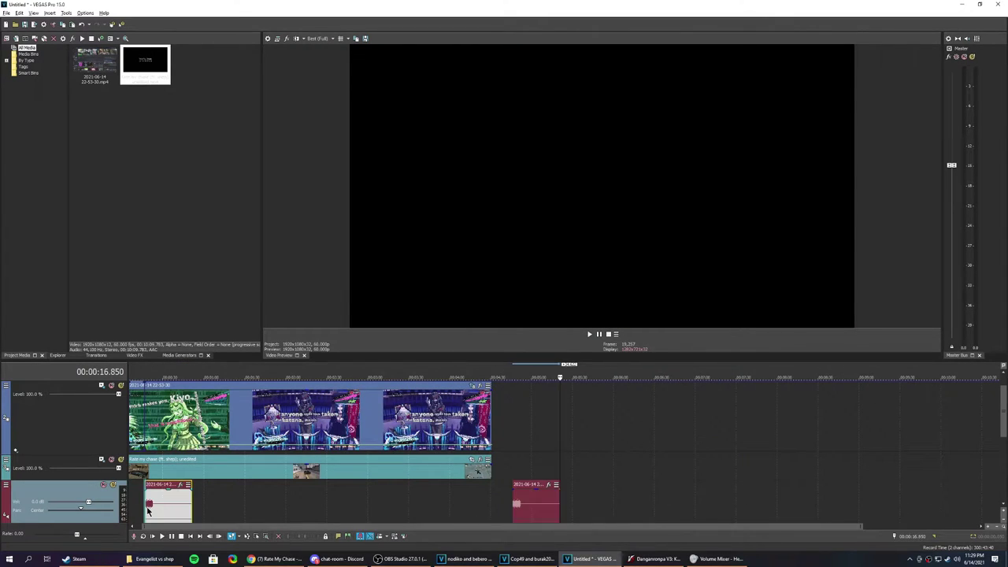
{"action": "scroll", "coordinate": [276, 519], "scroll_direction": "up", "scroll_amount": 8}
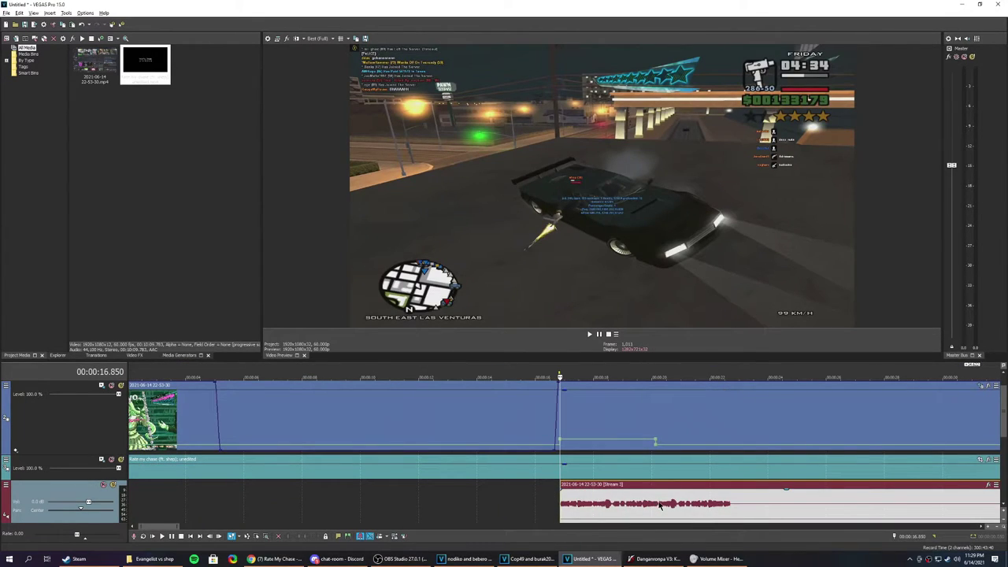
{"action": "left_click", "coordinate": [658, 505]}
{"action": "left_click", "coordinate": [656, 502]}
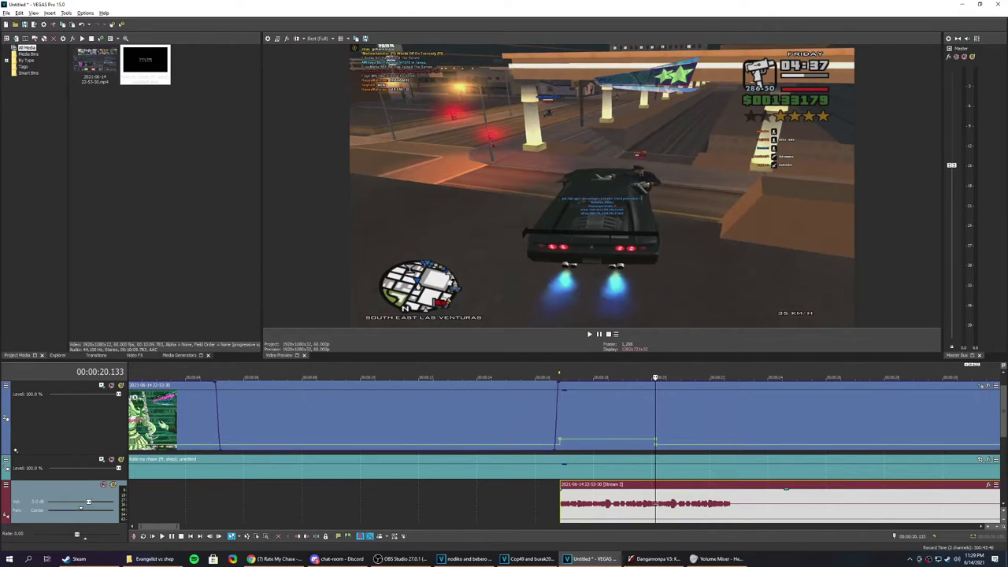
{"action": "key", "text": "alt+]"}
{"action": "left_click", "coordinate": [546, 509]}
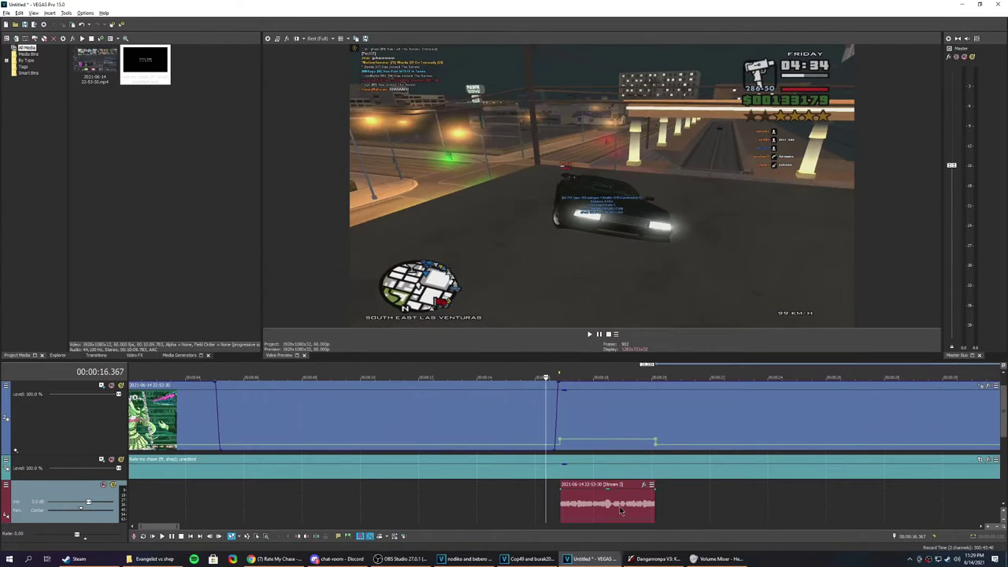
{"action": "key", "text": "ctrl+z"}
Trim the end of the first audio event to 00:00:20.133, where the slowed velocity section ends.
{"action": "left_click", "coordinate": [655, 507]}
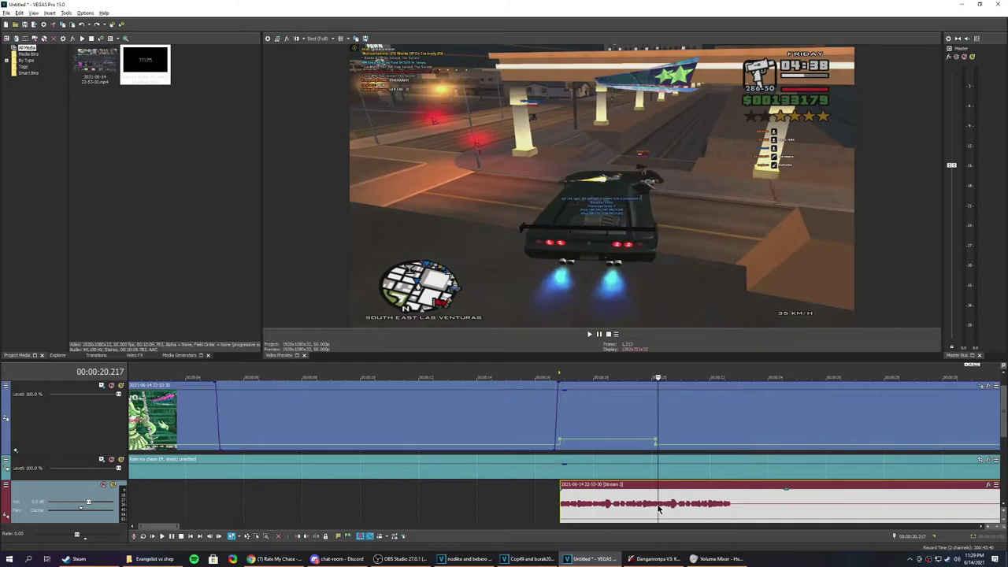
{"action": "scroll", "coordinate": [655, 507], "scroll_direction": "up", "scroll_amount": 4}
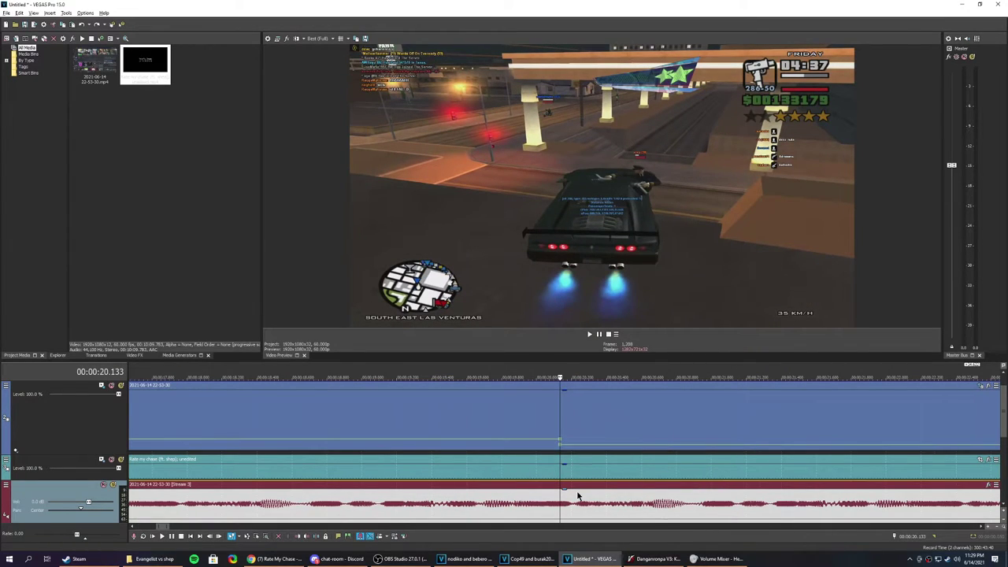
{"action": "scroll", "coordinate": [577, 488], "scroll_direction": "down", "scroll_amount": 3}
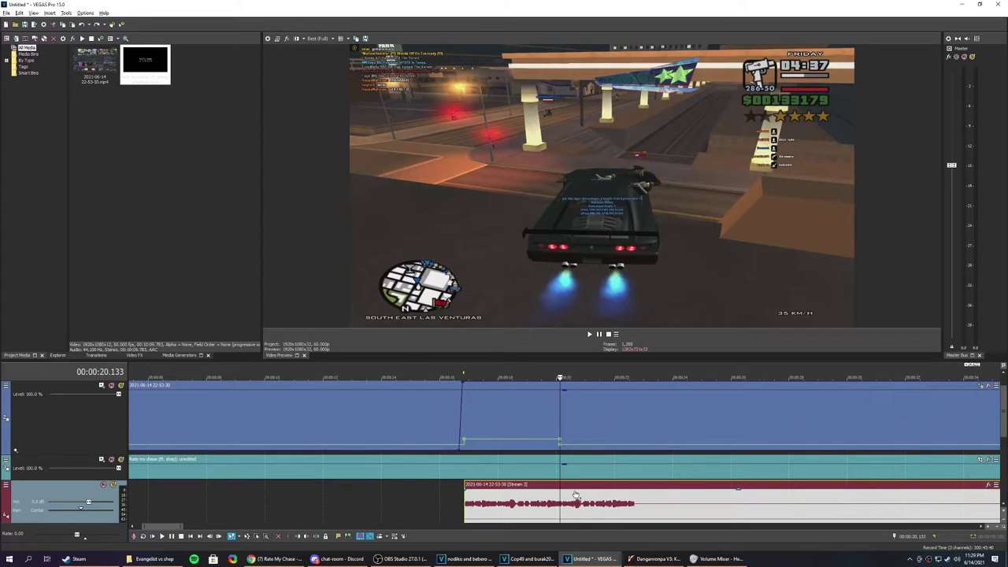
{"action": "key", "text": "alt+]"}
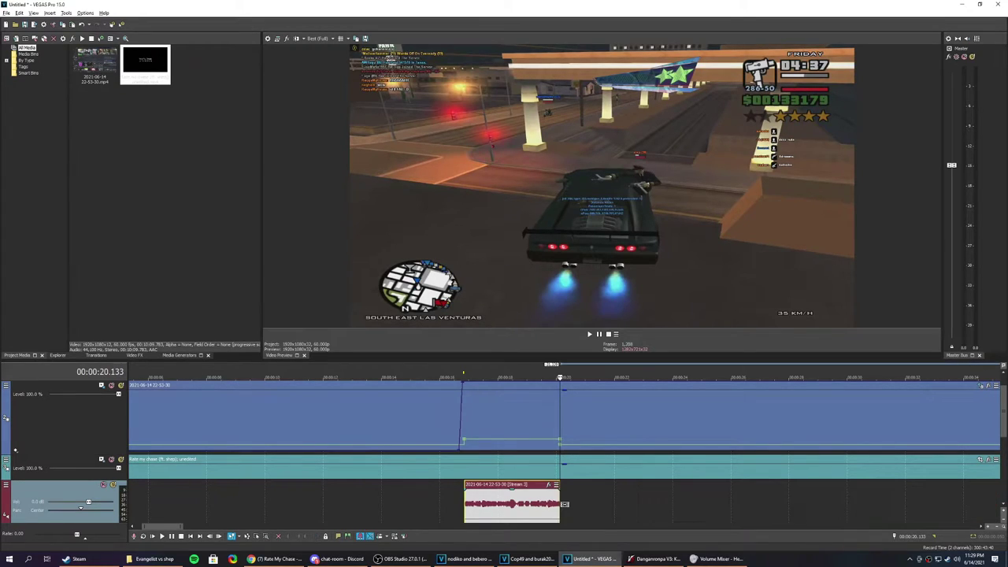
Play back from 00:00:16.183 to check the trimmed audio against the footage.
{"action": "left_click", "coordinate": [445, 509]}
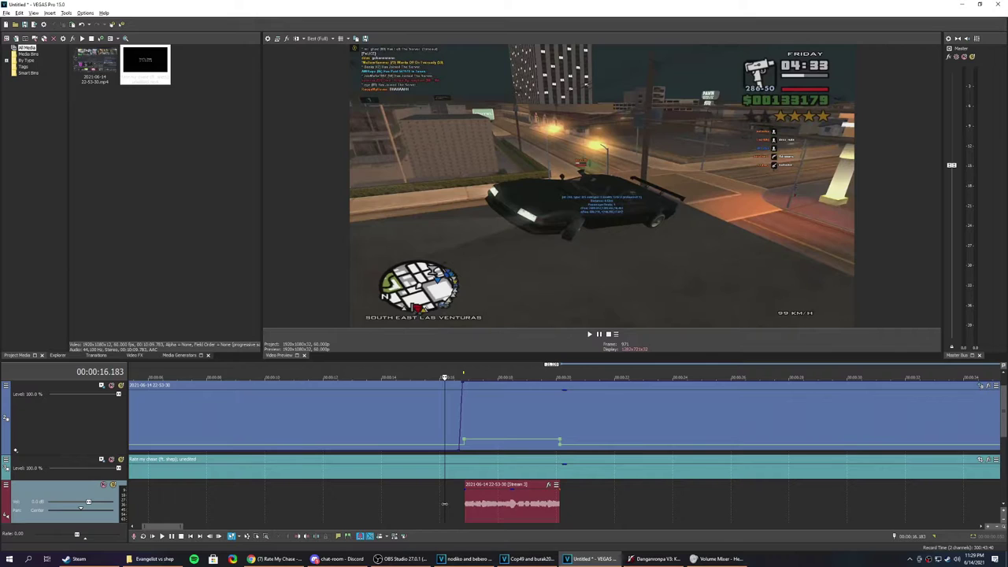
{"action": "key", "text": "space"}
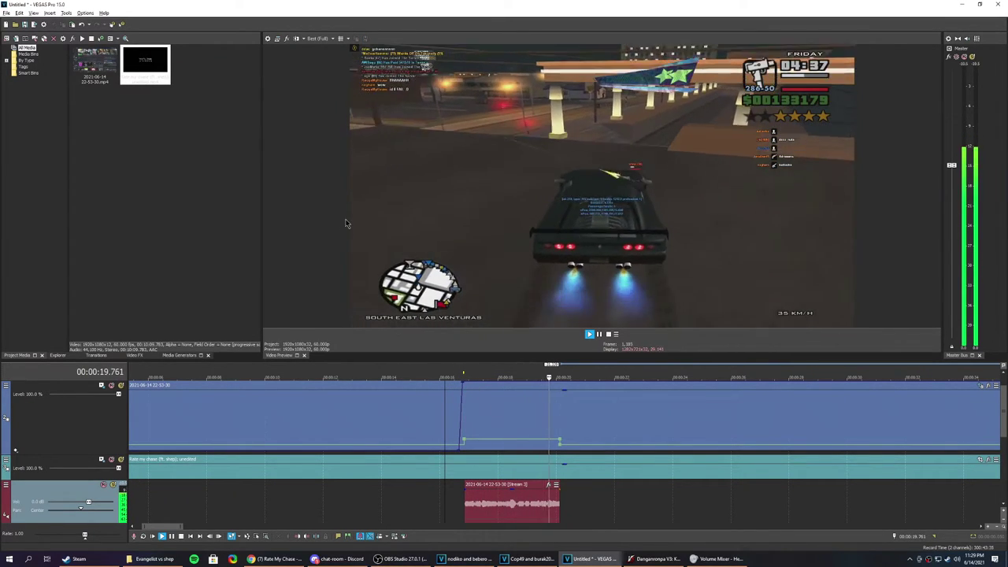
{"action": "key", "text": "space"}
Set the video preview quality to Preview (Full) and replay the section from 00:00:16.183.
{"action": "left_click", "coordinate": [319, 37]}
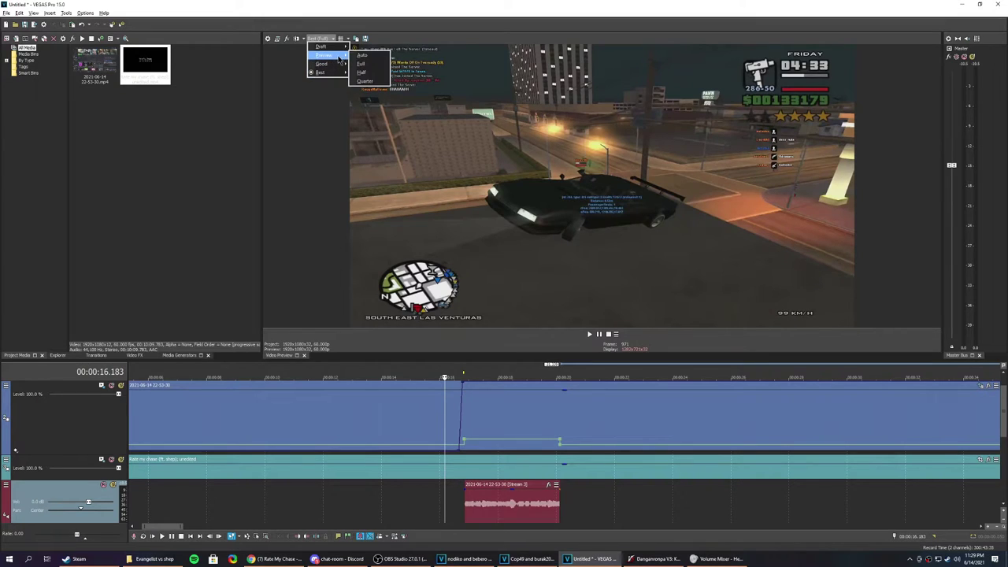
{"action": "left_click", "coordinate": [361, 63]}
{"action": "key", "text": "space"}
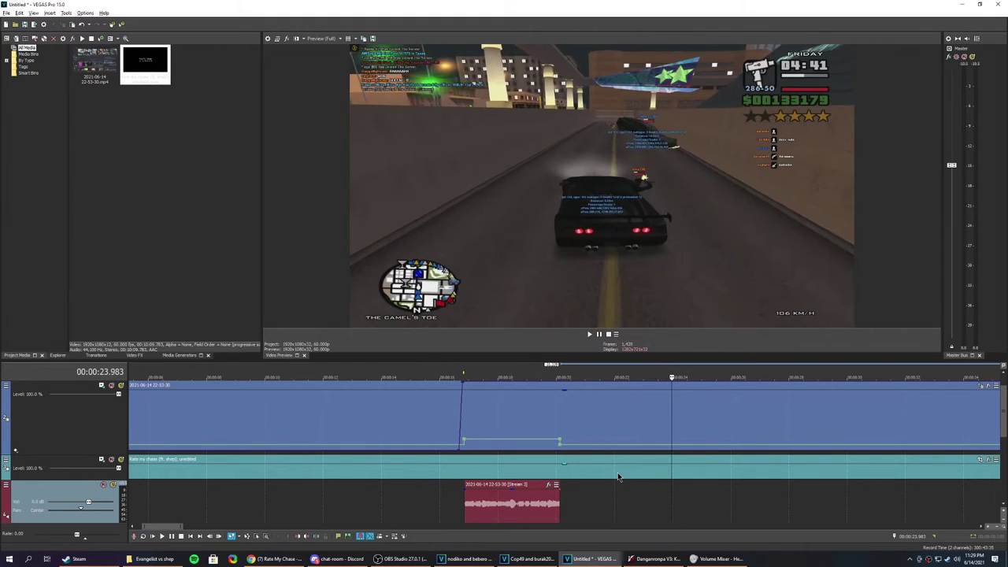
Insert a new video track above the blue gauge track and place the cursor on it near 00:00:21.417.
{"action": "scroll", "coordinate": [617, 476], "scroll_direction": "down", "scroll_amount": 4}
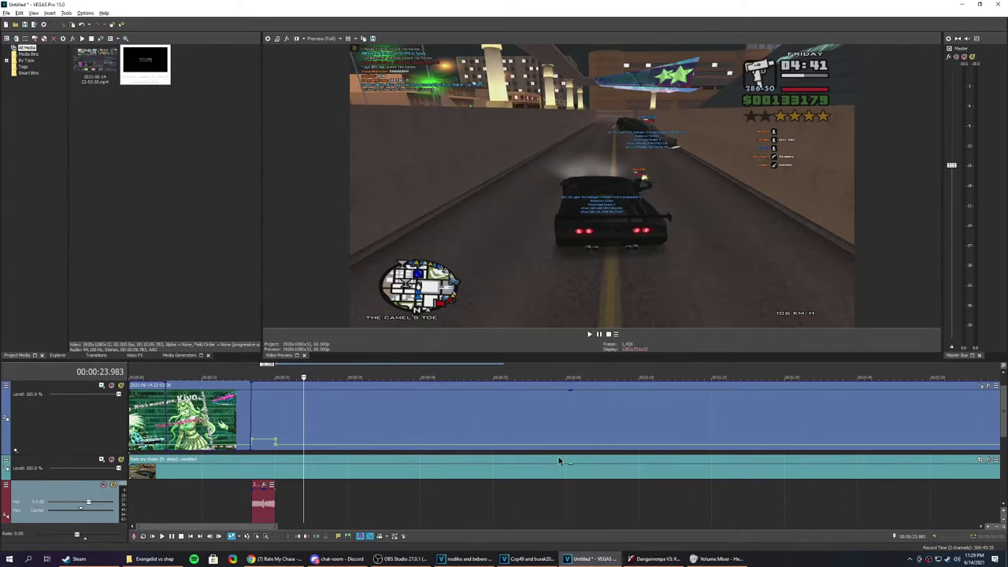
{"action": "right_click", "coordinate": [113, 433]}
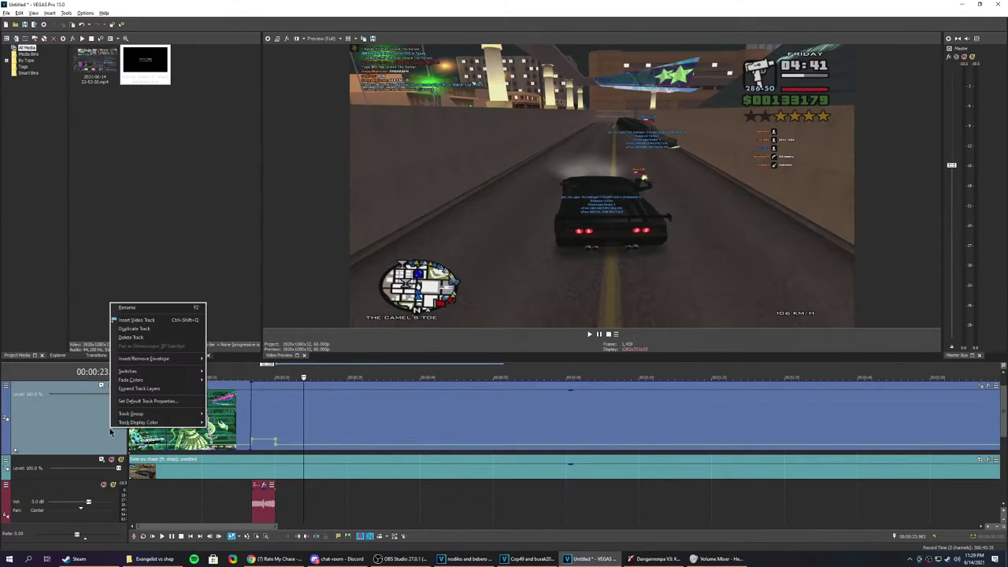
{"action": "left_click", "coordinate": [158, 320]}
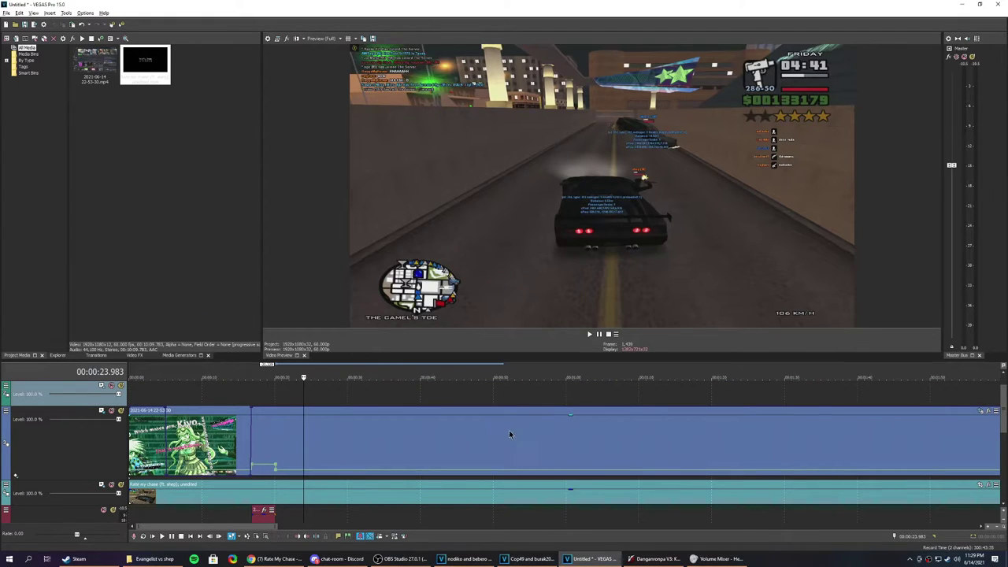
{"action": "left_click", "coordinate": [285, 401]}
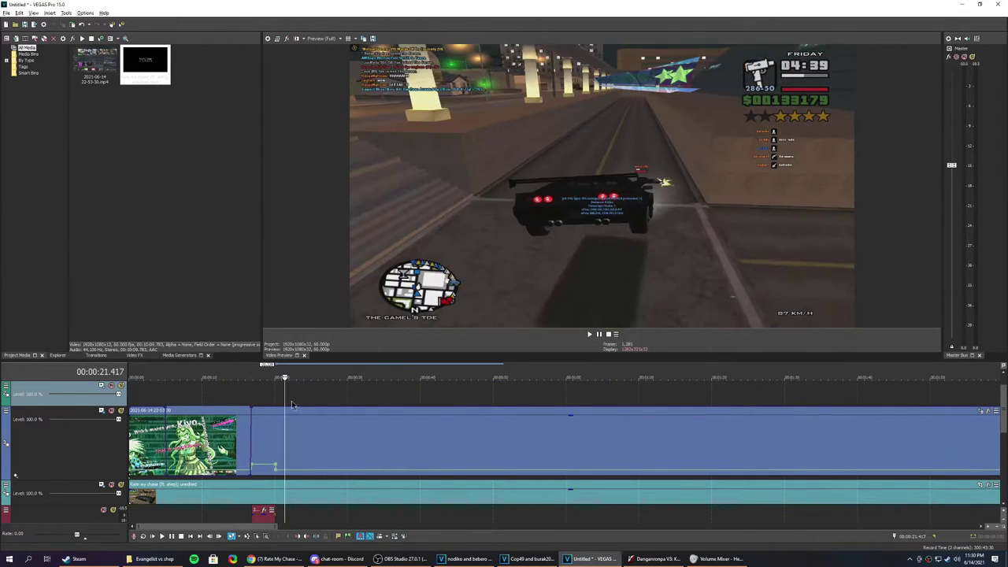
Switch to the Chronicles Lost Chases project and copy the Sony Titles countdown text event around 00:06:19.433.
{"action": "left_click", "coordinate": [468, 559]}
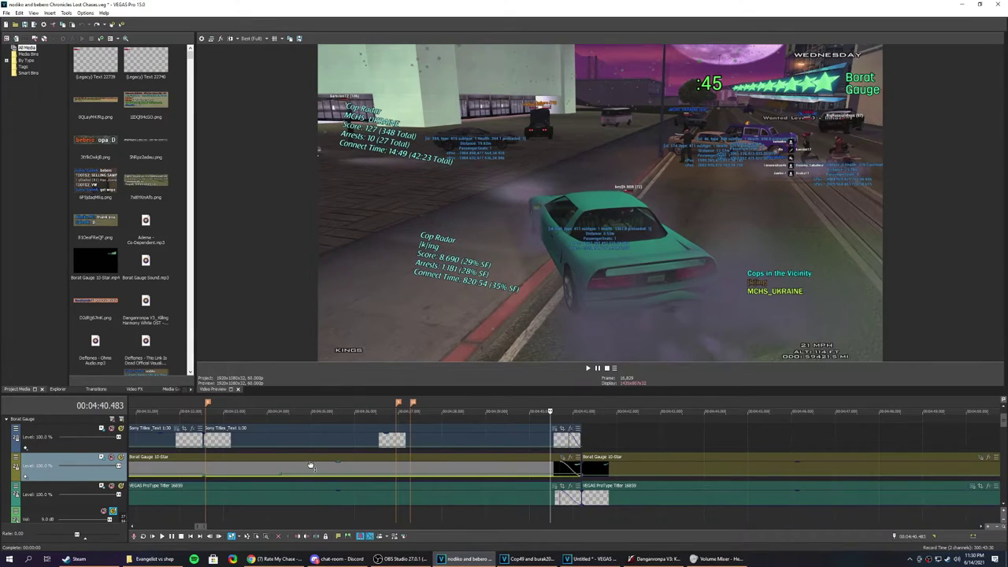
{"action": "left_click", "coordinate": [276, 447]}
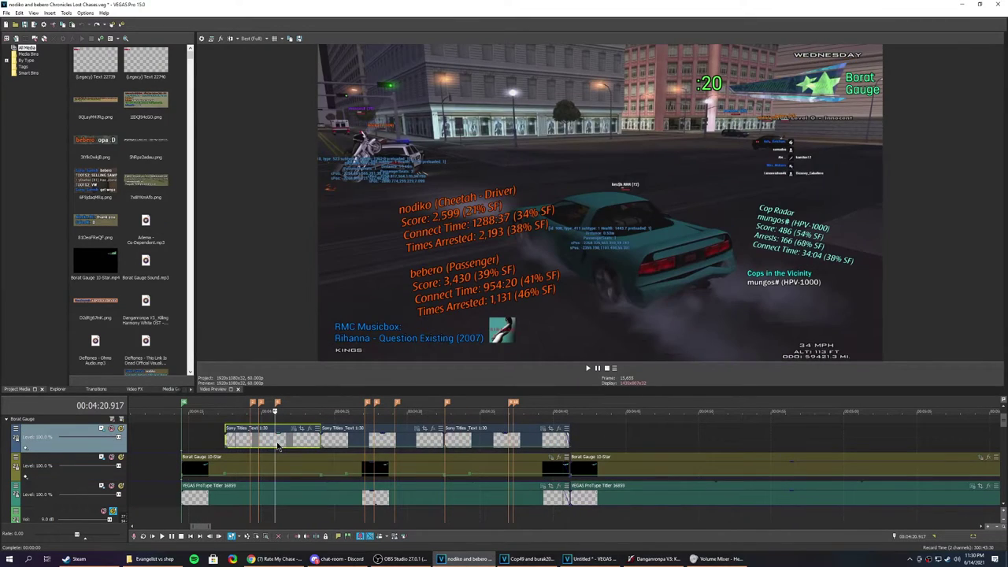
{"action": "left_click", "coordinate": [239, 441]}
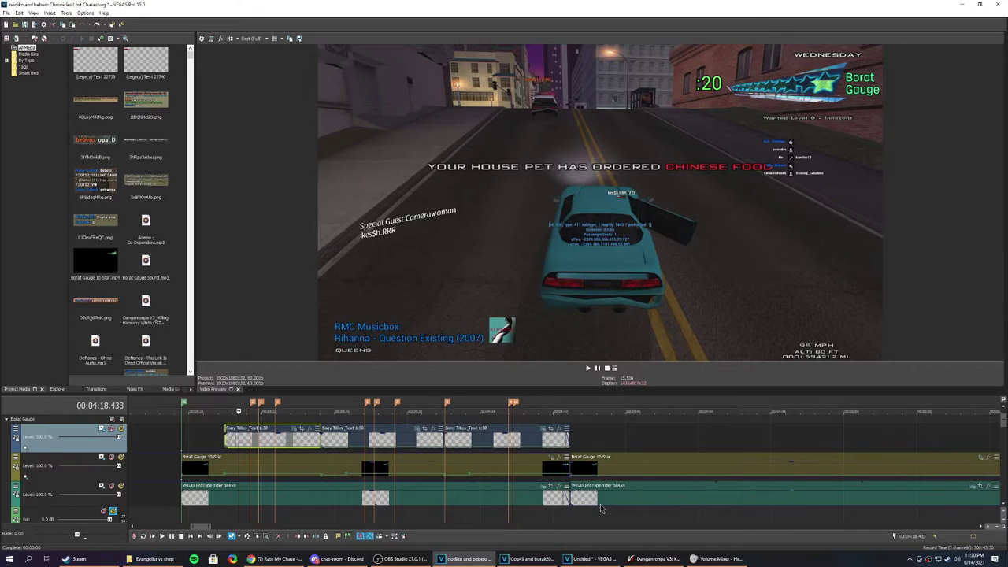
{"action": "scroll", "coordinate": [616, 466], "scroll_direction": "down", "scroll_amount": 5}
{"action": "left_click", "coordinate": [780, 446]}
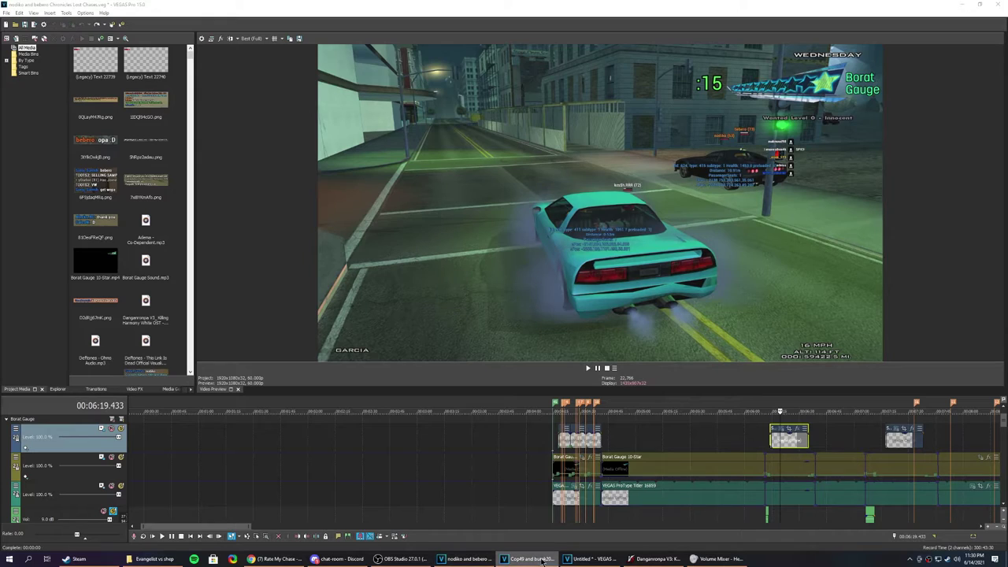
Return to the untitled project and play back from 00:00:19.600 to find the countdown's starting point.
{"action": "left_click", "coordinate": [592, 559]}
{"action": "left_click", "coordinate": [251, 399]}
{"action": "scroll", "coordinate": [251, 399], "scroll_direction": "up", "scroll_amount": 6}
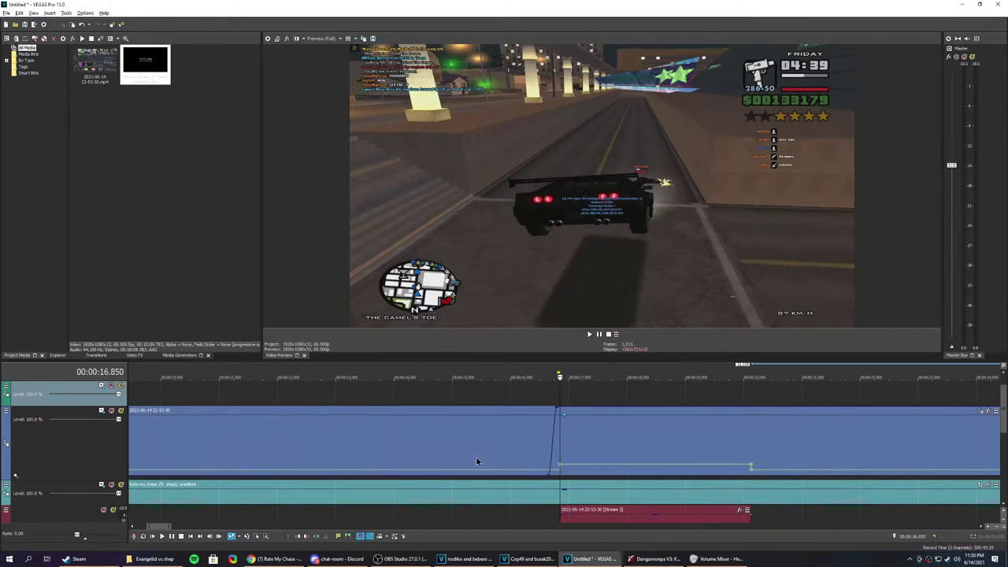
{"action": "left_click", "coordinate": [720, 397]}
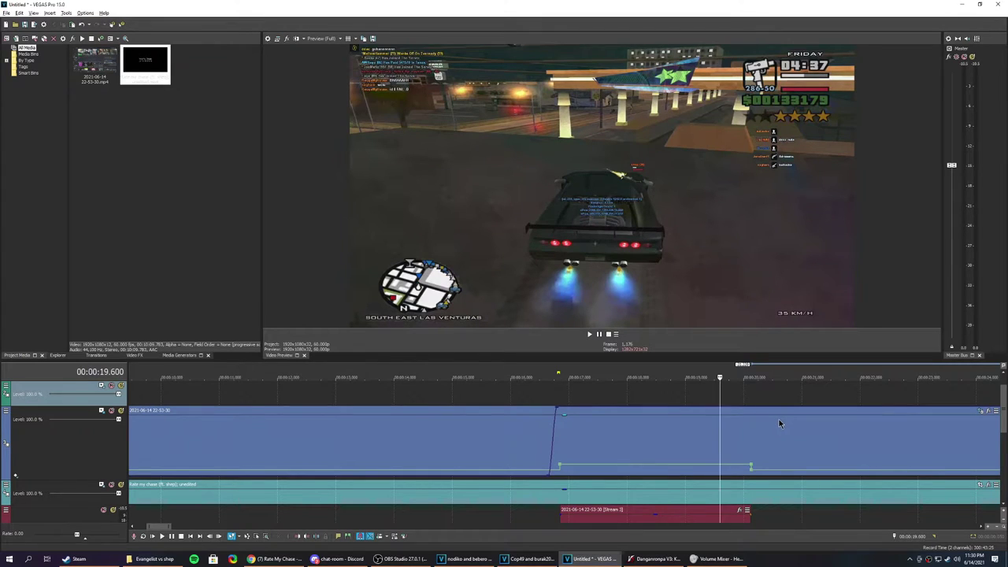
{"action": "key", "text": "space"}
{"action": "key", "text": "Return"}
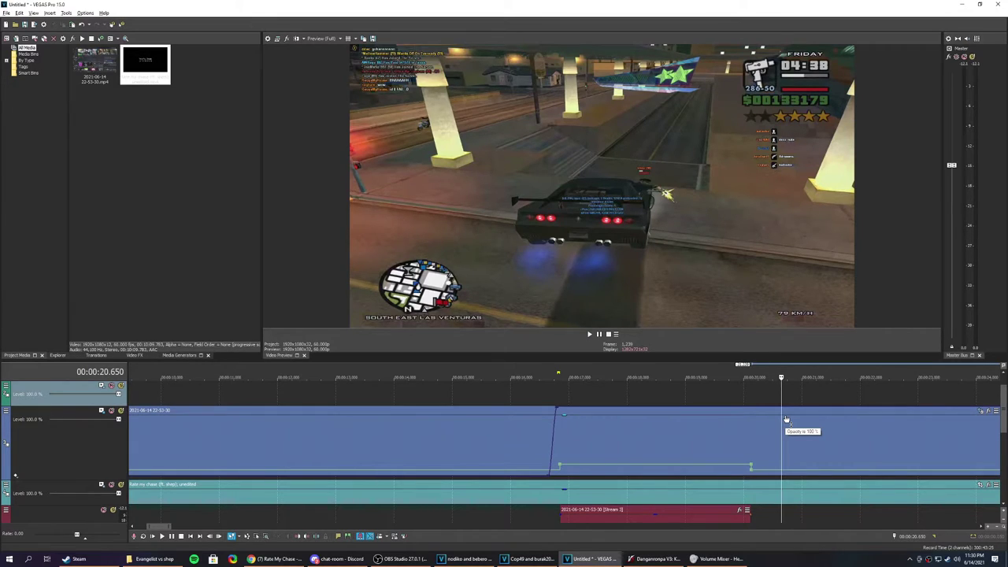
Play from 00:00:19.900 to 00:00:21.000 and paste the countdown text event there on the new video track.
{"action": "left_click", "coordinate": [739, 400]}
{"action": "scroll", "coordinate": [738, 402], "scroll_direction": "down", "scroll_amount": 1}
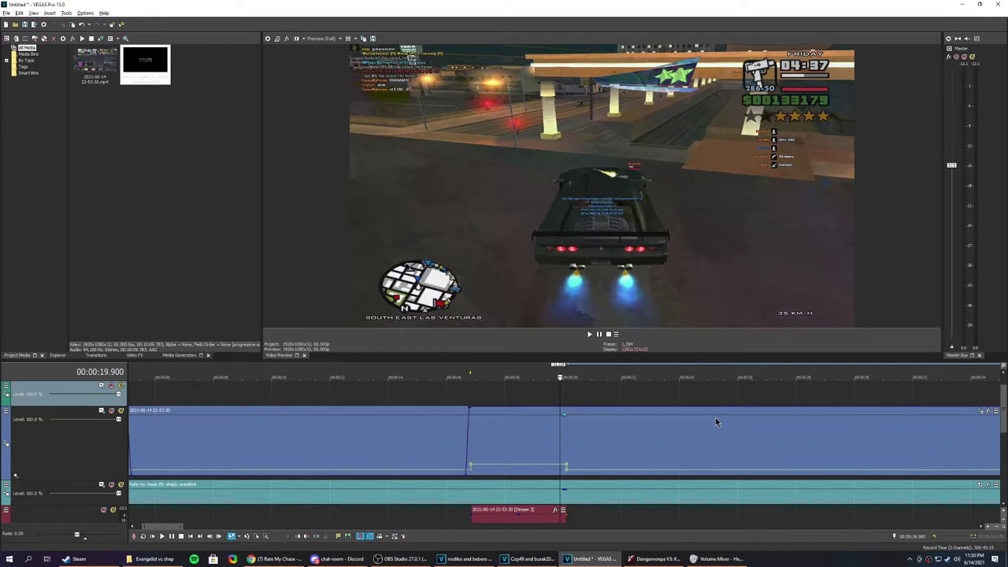
{"action": "key", "text": "space"}
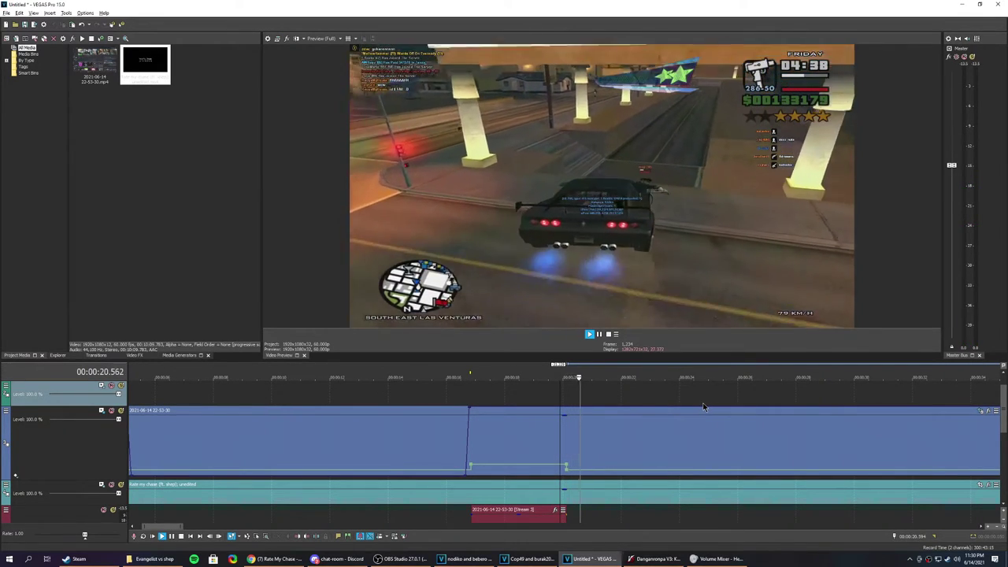
{"action": "key", "text": "space"}
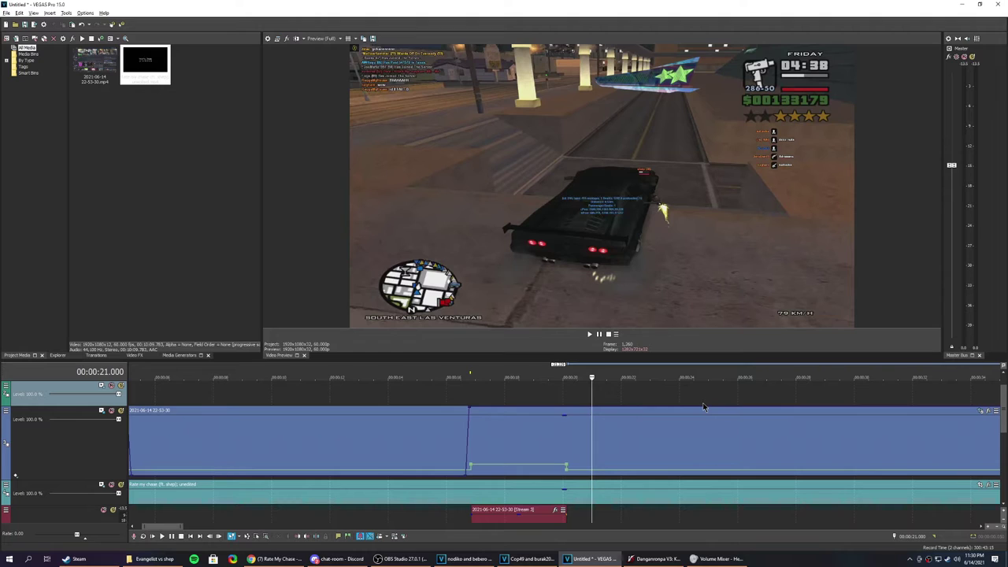
{"action": "key", "text": "ctrl+v"}
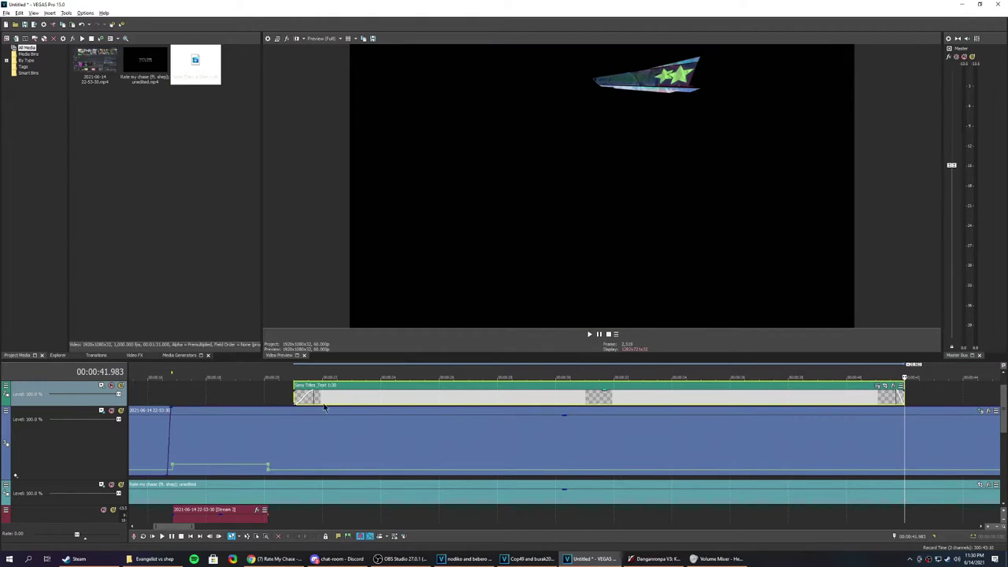
Play back from just before the countdown text event to check its timing and placement.
{"action": "left_click", "coordinate": [276, 398]}
{"action": "key", "text": "space"}
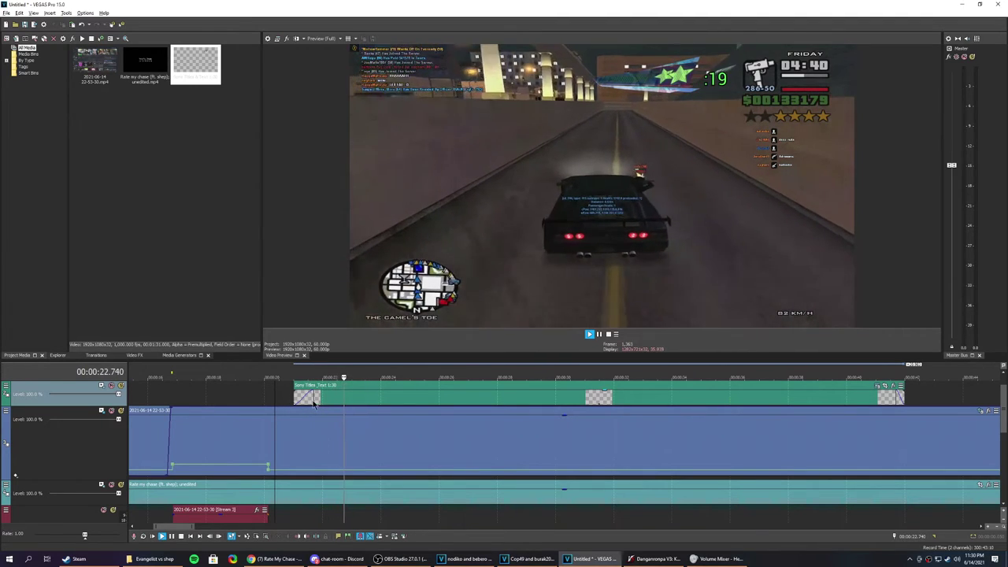
{"action": "key", "text": "space"}
Use Track Motion at 00:00:21.000 to move the countdown text track left by about 536 pixels, placing it beside the gauge.
{"action": "left_click", "coordinate": [295, 397]}
{"action": "left_click", "coordinate": [296, 398]}
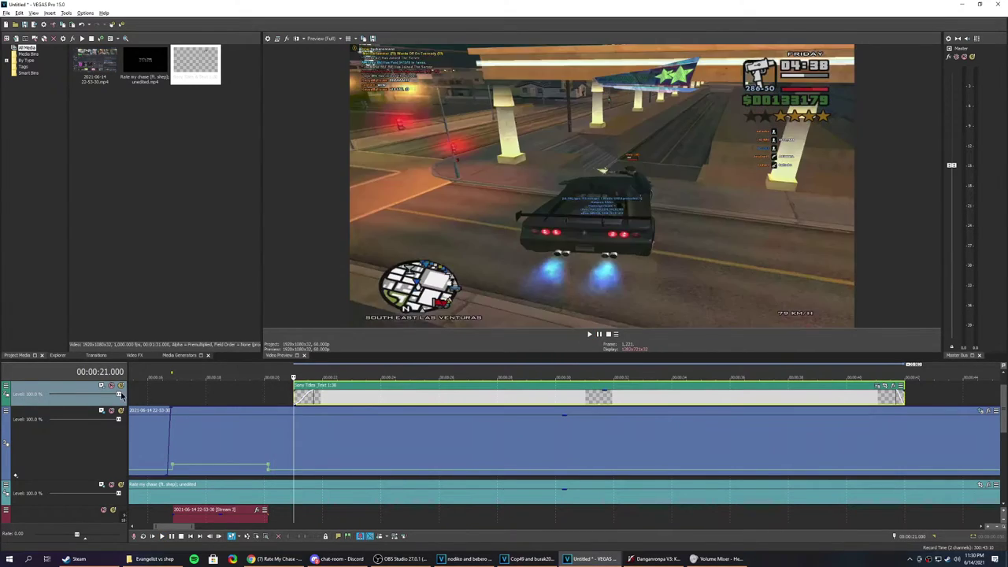
{"action": "left_click", "coordinate": [101, 385]}
{"action": "left_click_drag", "start_coordinate": [423, 143], "coordinate": [414, 179]}
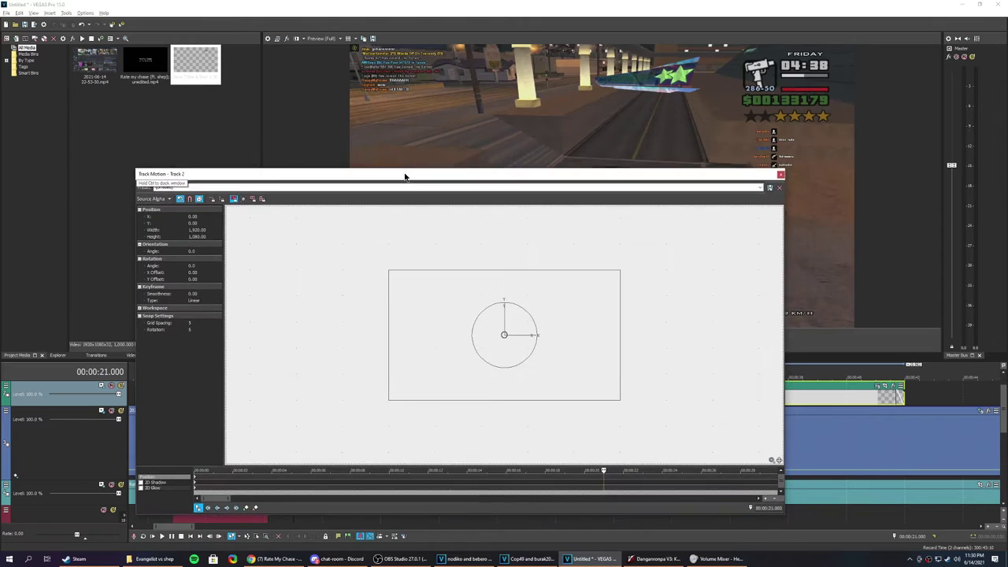
{"action": "left_click_drag", "start_coordinate": [579, 326], "coordinate": [523, 304]}
{"action": "key", "text": "space"}
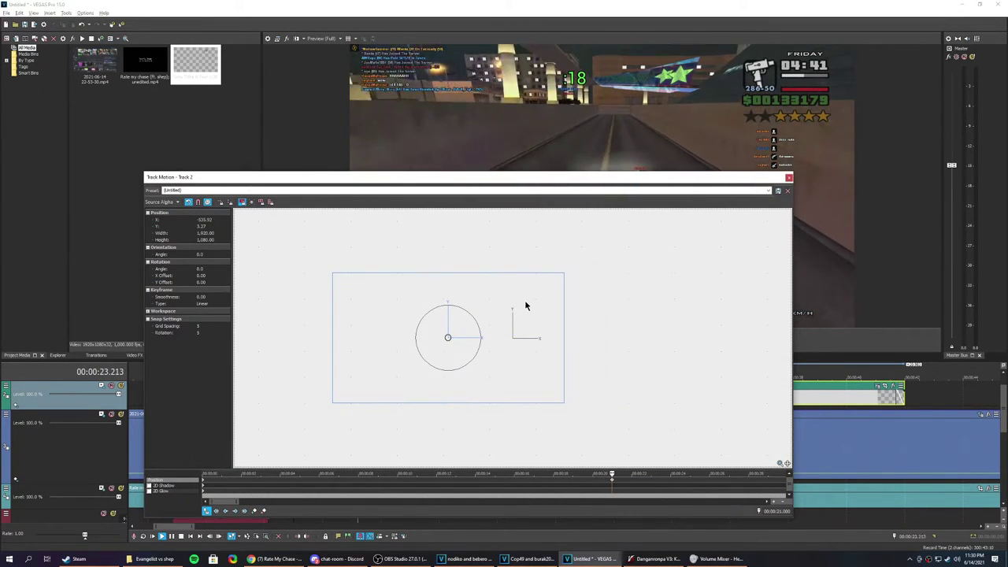
{"action": "left_click", "coordinate": [788, 177]}
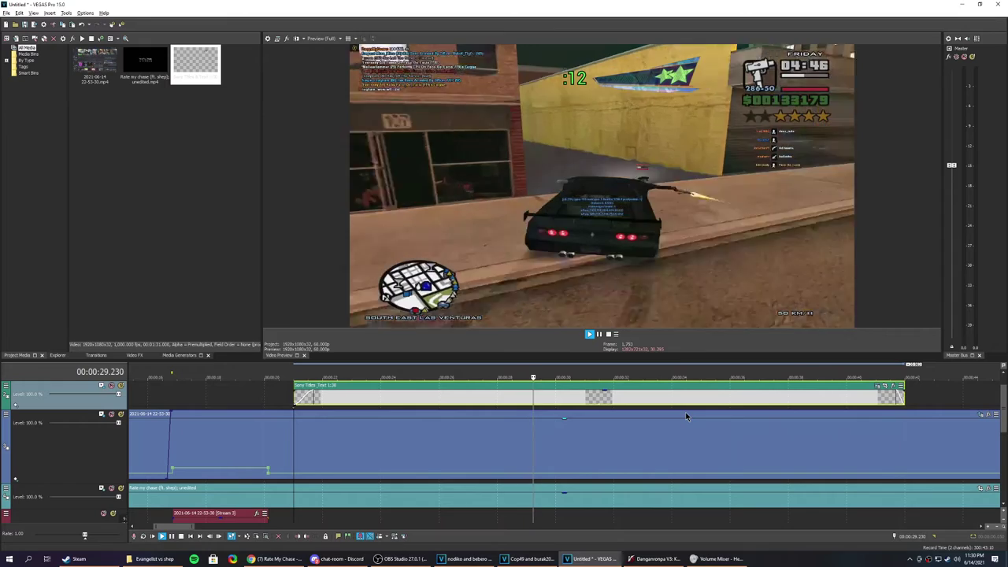
Play through the end of the countdown and the footage after it to check the text's position and timing.
{"action": "scroll", "coordinate": [687, 415], "scroll_direction": "down", "scroll_amount": 2}
{"action": "scroll", "coordinate": [686, 412], "scroll_direction": "down", "scroll_amount": 2}
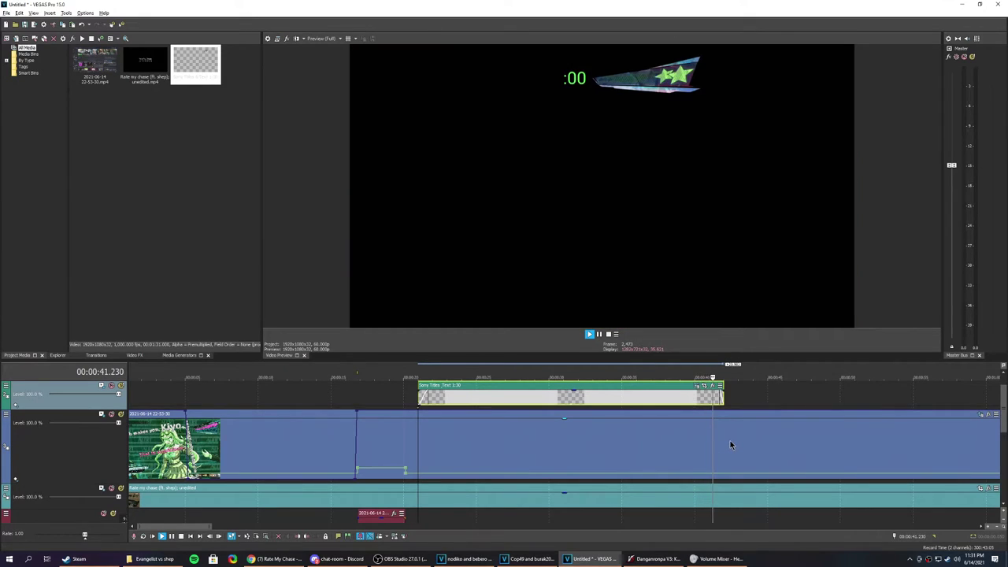
{"action": "key", "text": "Return"}
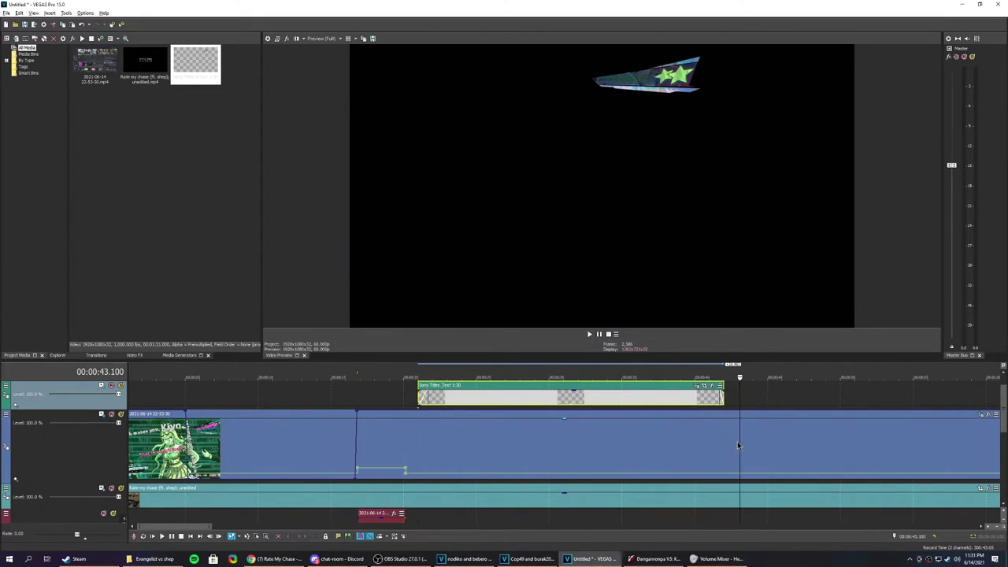
{"action": "scroll", "coordinate": [709, 456], "scroll_direction": "down", "scroll_amount": 3}
{"action": "left_click_drag", "start_coordinate": [1003, 426], "coordinate": [1003, 446]}
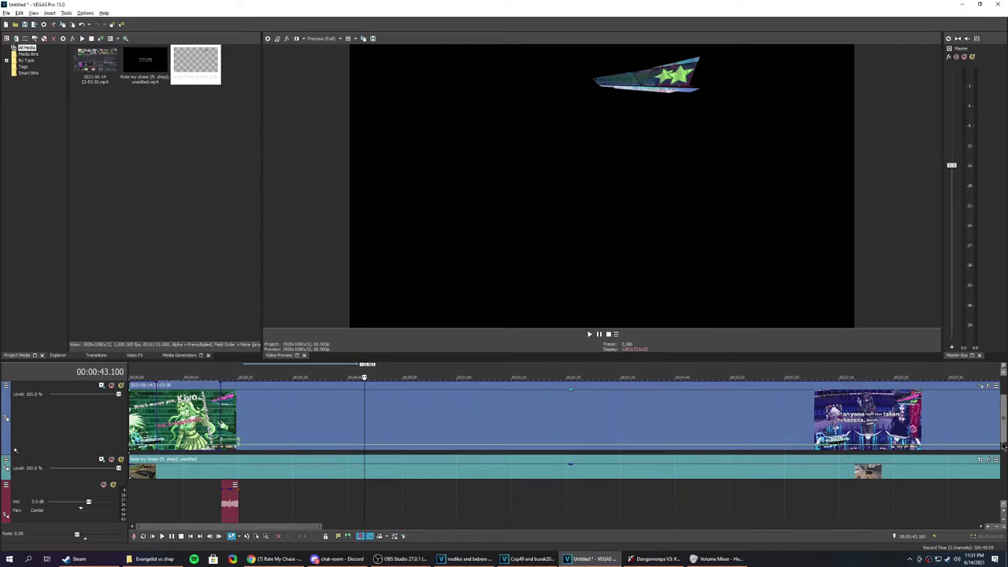
{"action": "key", "text": "space"}
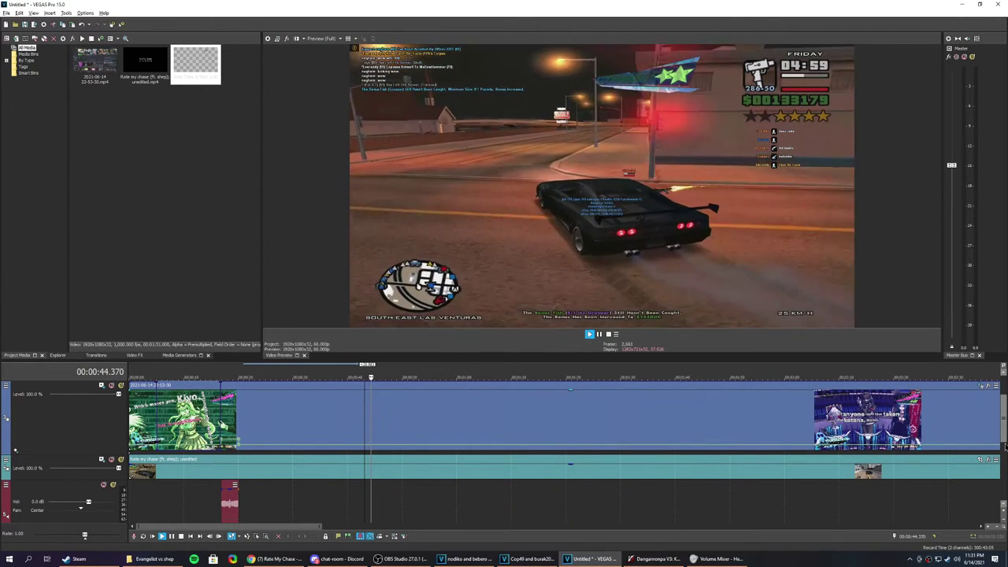
{"action": "left_click_drag", "start_coordinate": [1005, 439], "coordinate": [1005, 410]}
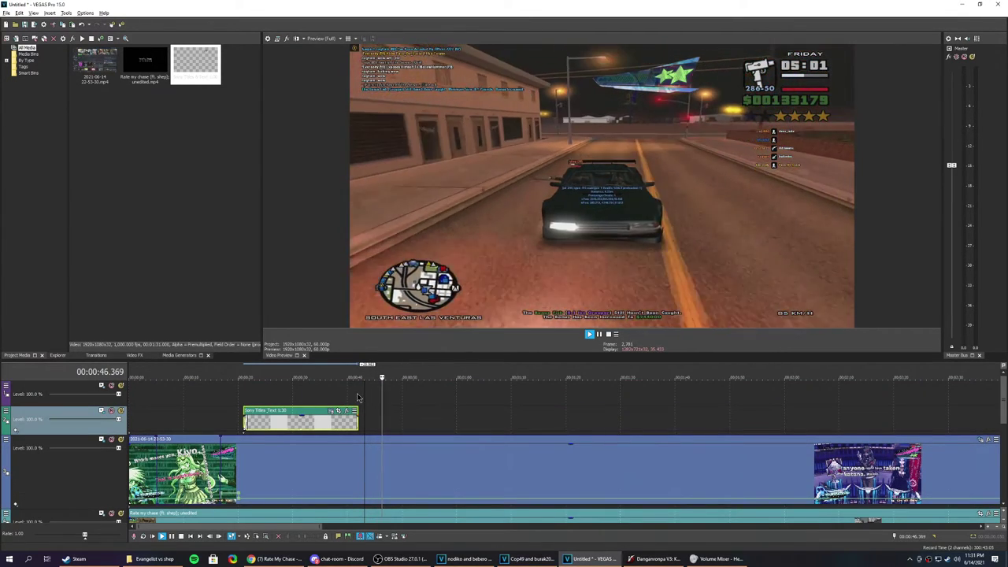
Add a velocity point to the gauge overlay at 00:00:43.467, just past the countdown's end, and lower it to the minimum for reverse playback.
{"action": "left_click", "coordinate": [357, 397]}
{"action": "left_click", "coordinate": [357, 398]}
{"action": "left_click", "coordinate": [348, 395]}
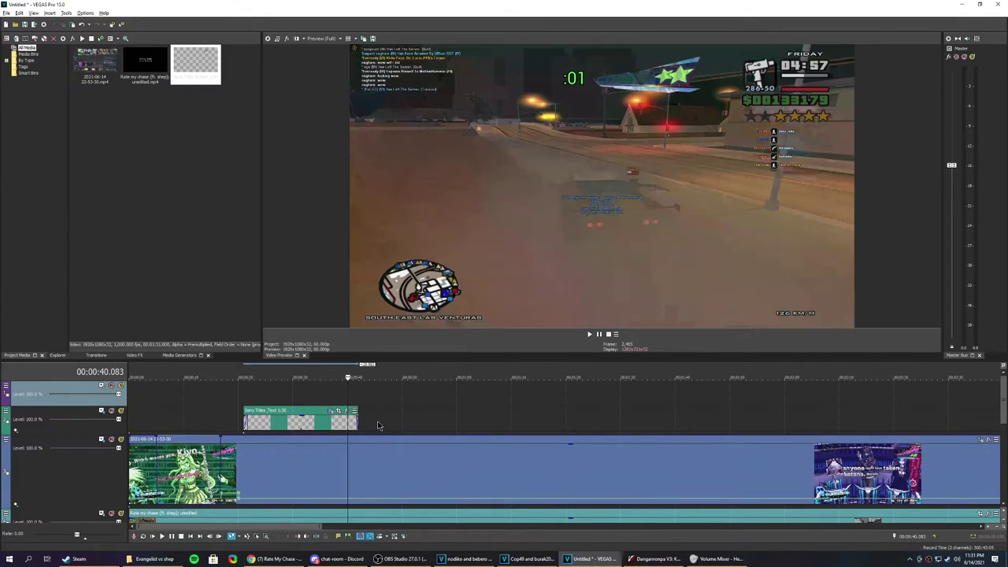
{"action": "scroll", "coordinate": [378, 426], "scroll_direction": "up", "scroll_amount": 4}
{"action": "left_click", "coordinate": [585, 396]}
{"action": "key", "text": "space"}
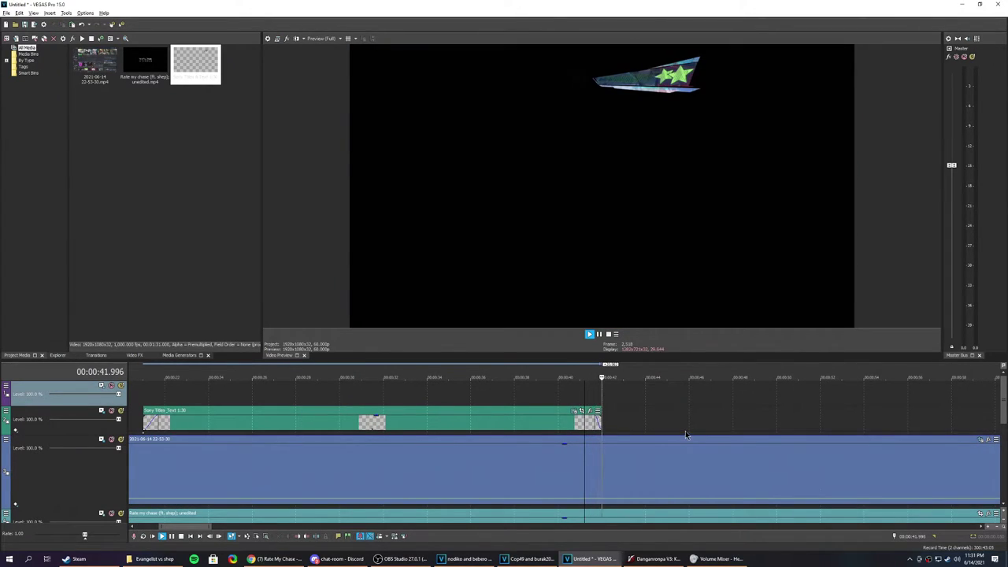
{"action": "key", "text": "Return"}
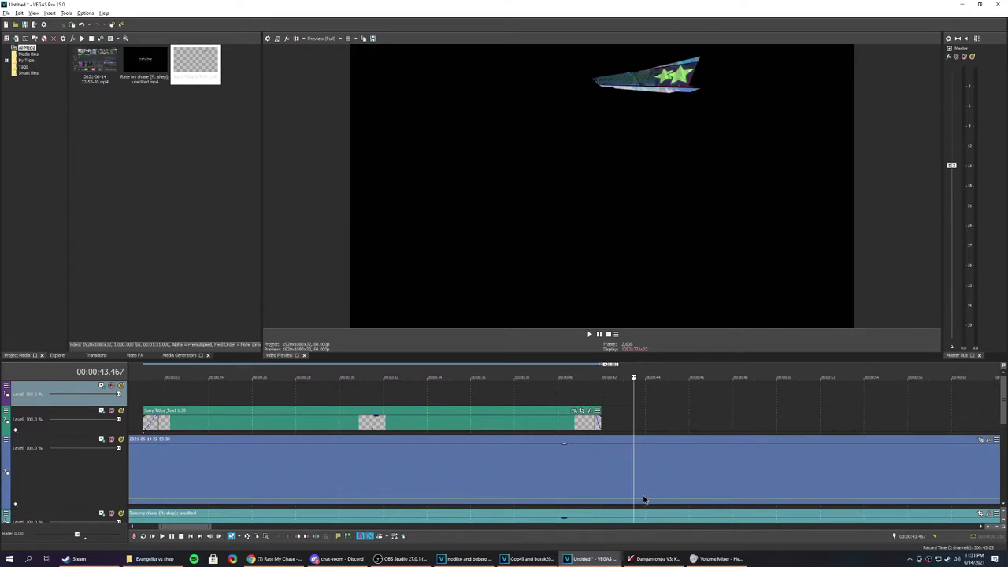
{"action": "right_click", "coordinate": [641, 501]}
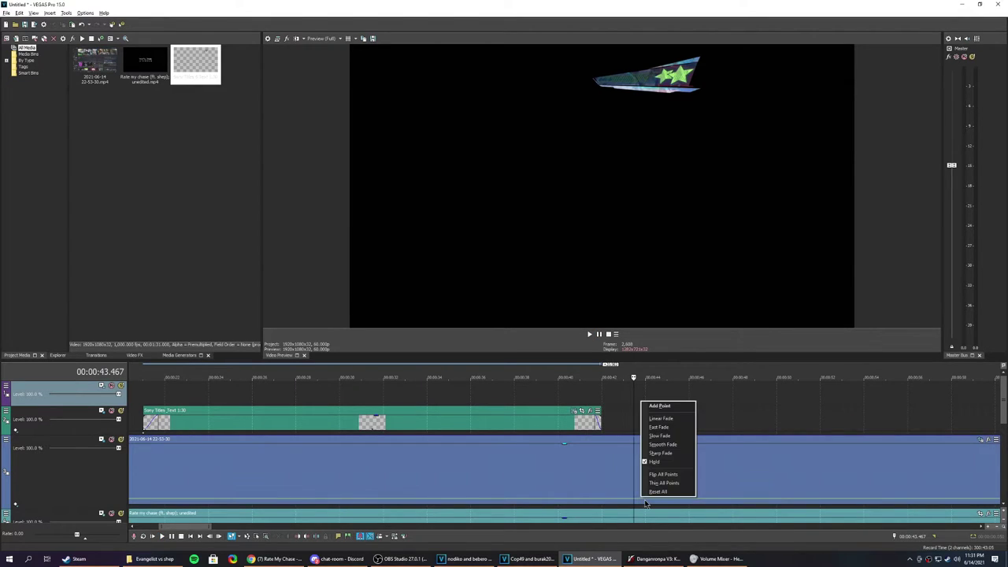
{"action": "left_click", "coordinate": [669, 406]}
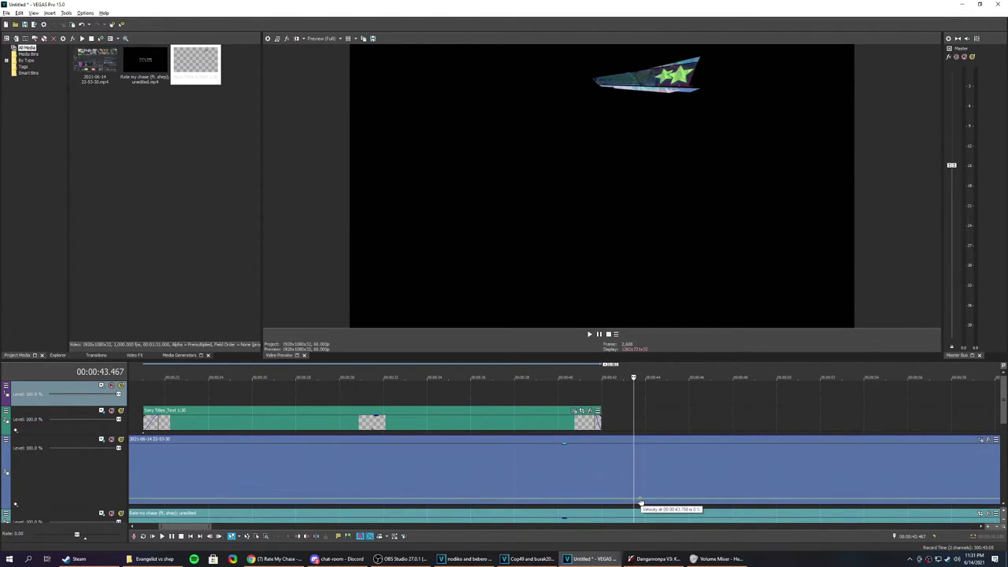
{"action": "left_click_drag", "start_coordinate": [641, 501], "coordinate": [637, 514]}
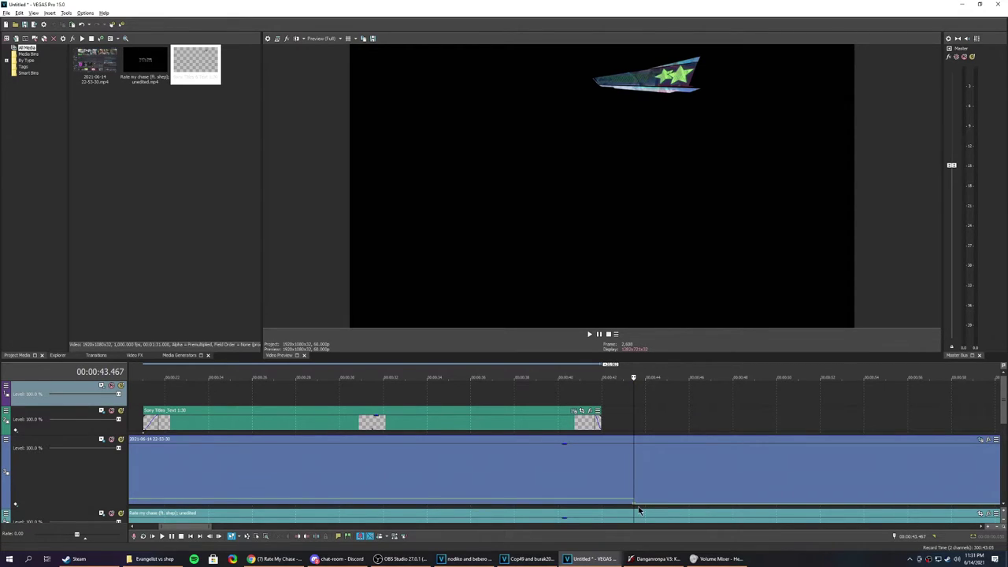
Play the reversed gauge and step frame by frame to place the cursor at 00:00:46.683, where the gauge's stars are empty.
{"action": "key", "text": "space"}
{"action": "scroll", "coordinate": [648, 495], "scroll_direction": "down", "scroll_amount": 4}
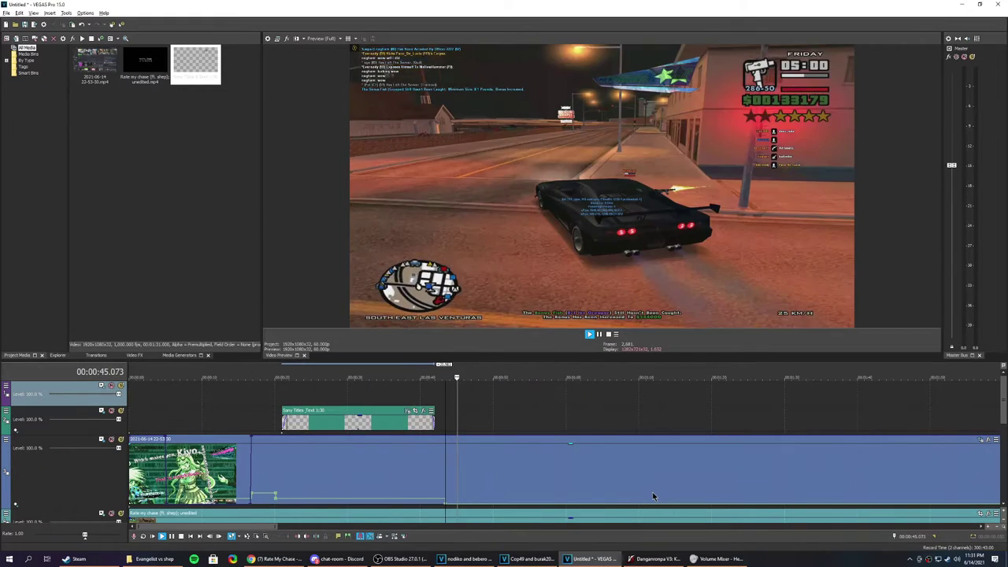
{"action": "key", "text": "Return"}
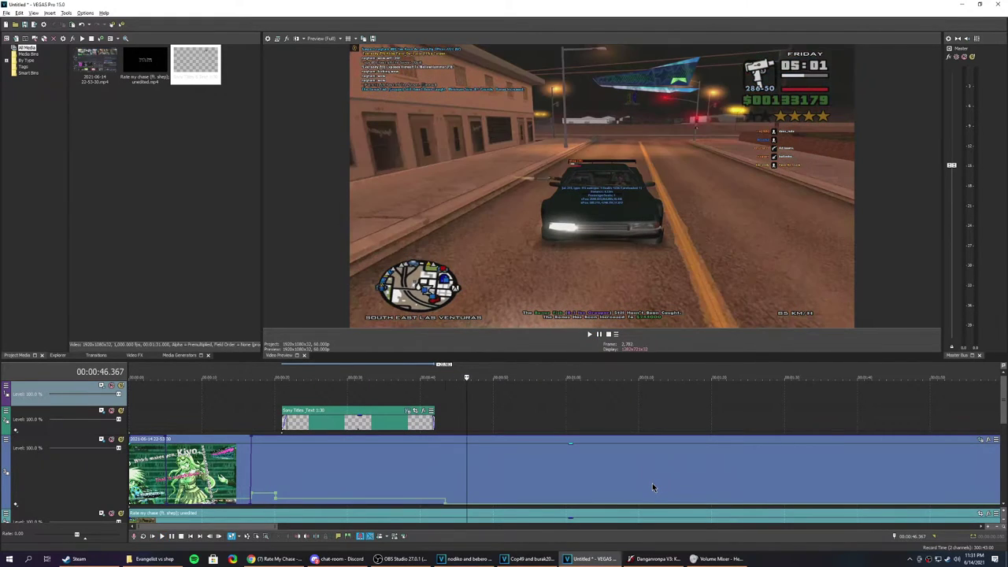
{"action": "scroll", "coordinate": [653, 483], "scroll_direction": "up", "scroll_amount": 8}
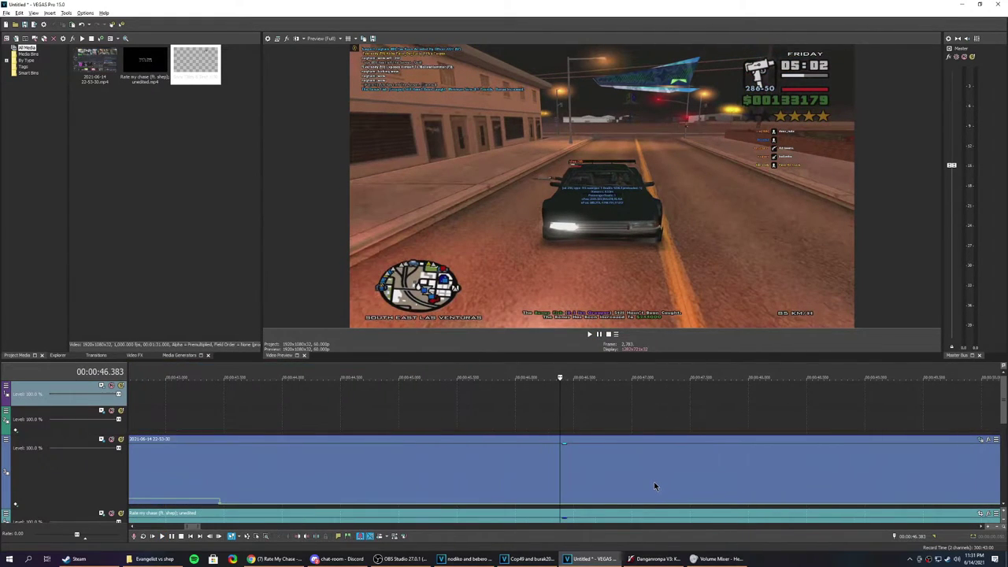
{"action": "key", "text": "Right"}
{"action": "key", "text": "Right"}
{"action": "key", "text": "Right"}
{"action": "scroll", "coordinate": [656, 482], "scroll_direction": "up", "scroll_amount": 3}
{"action": "key", "text": "Right"}
{"action": "key", "text": "Right"}
{"action": "key", "text": "Right"}
{"action": "key", "text": "Right"}
{"action": "key", "text": "Right"}
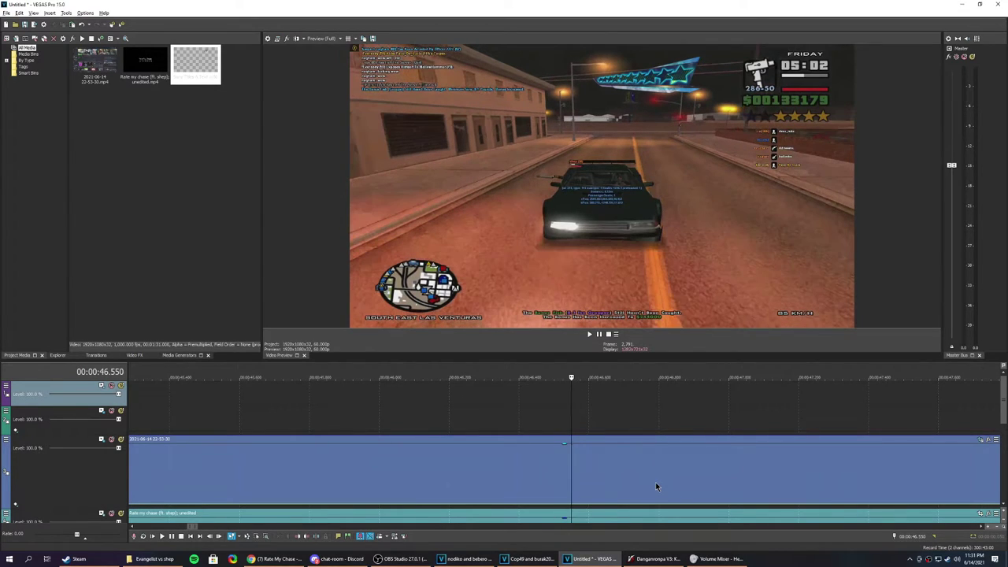
{"action": "key", "text": "Right"}
{"action": "key", "text": "Right"}
{"action": "key", "text": "Right"}
{"action": "key", "text": "Right"}
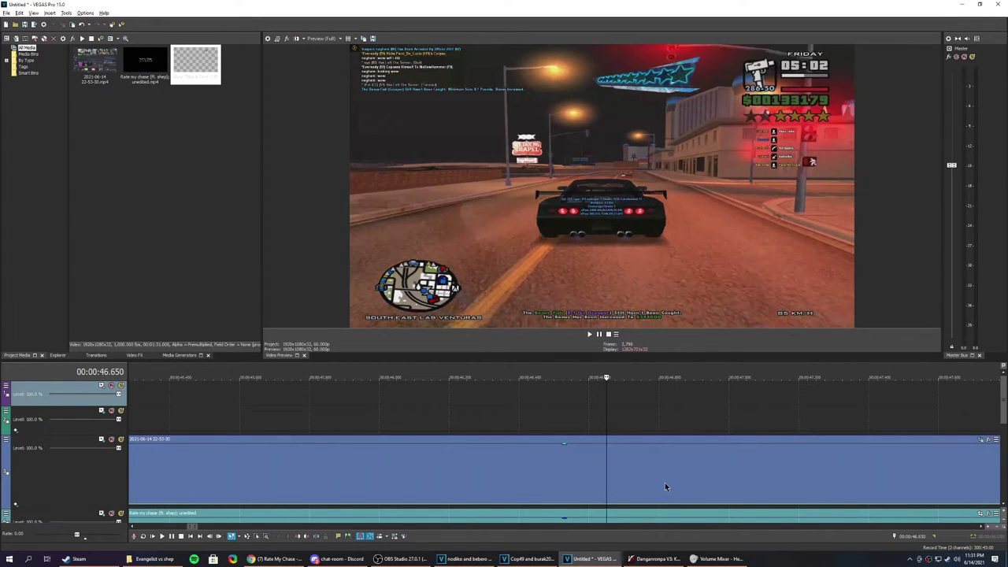
{"action": "key", "text": "Right"}
{"action": "key", "text": "Right"}
{"action": "key", "text": "Right"}
{"action": "key", "text": "Right"}
{"action": "key", "text": "Right"}
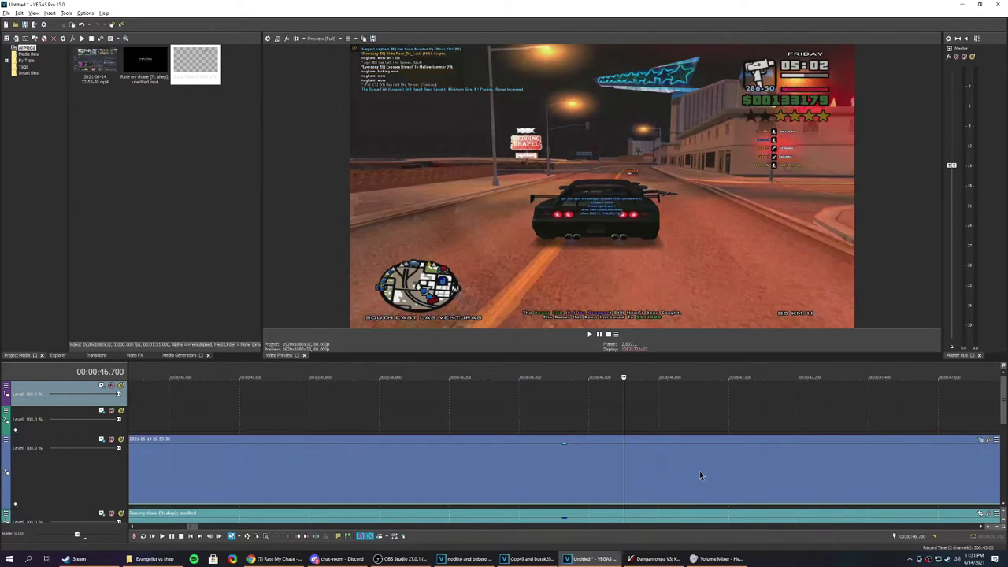
{"action": "key", "text": "Right"}
{"action": "key", "text": "Right"}
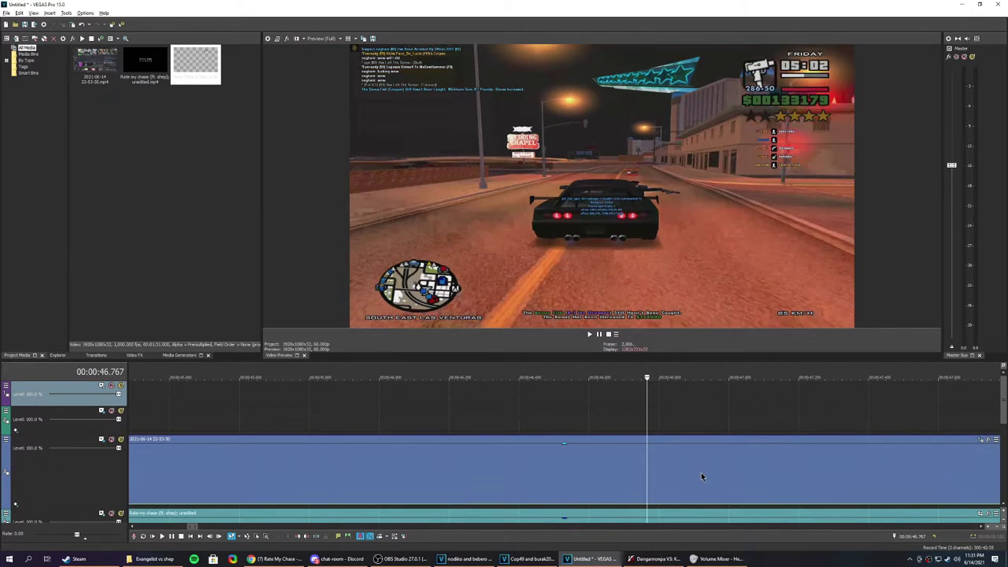
{"action": "key", "text": "Left"}
{"action": "key", "text": "Left"}
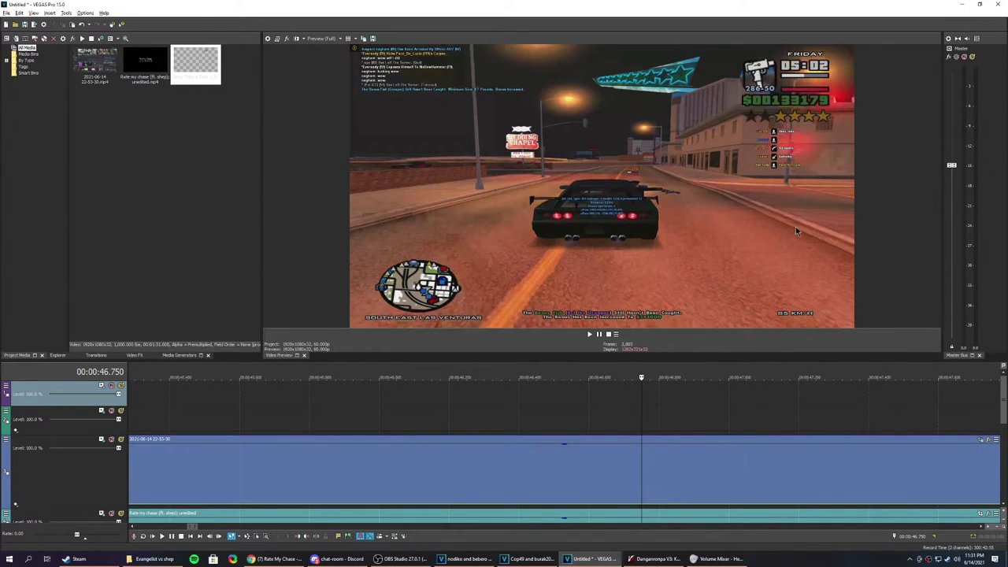
{"action": "key", "text": "Left"}
{"action": "key", "text": "Left"}
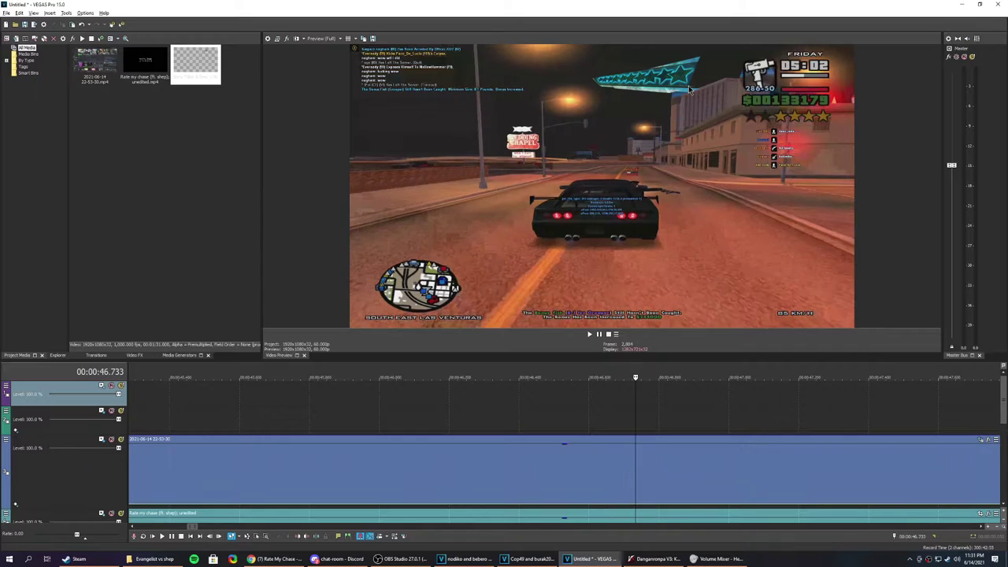
{"action": "key", "text": "Left"}
{"action": "key", "text": "Left"}
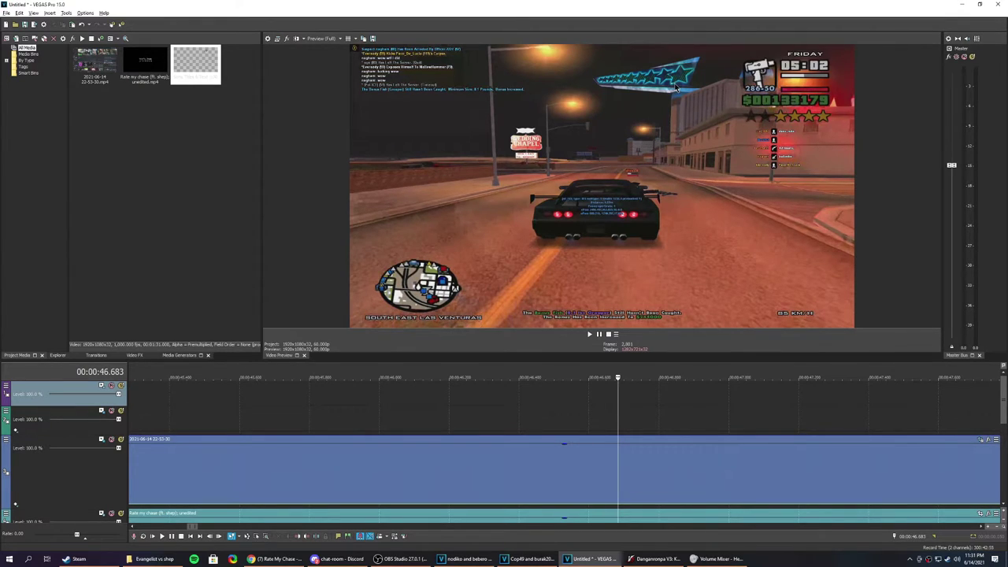
Add a velocity point to the gauge overlay at 00:00:46.683 and set it to 0% to freeze the gauge.
{"action": "right_click", "coordinate": [627, 509]}
{"action": "left_click", "coordinate": [644, 415]}
{"action": "left_click_drag", "start_coordinate": [624, 509], "coordinate": [620, 484]}
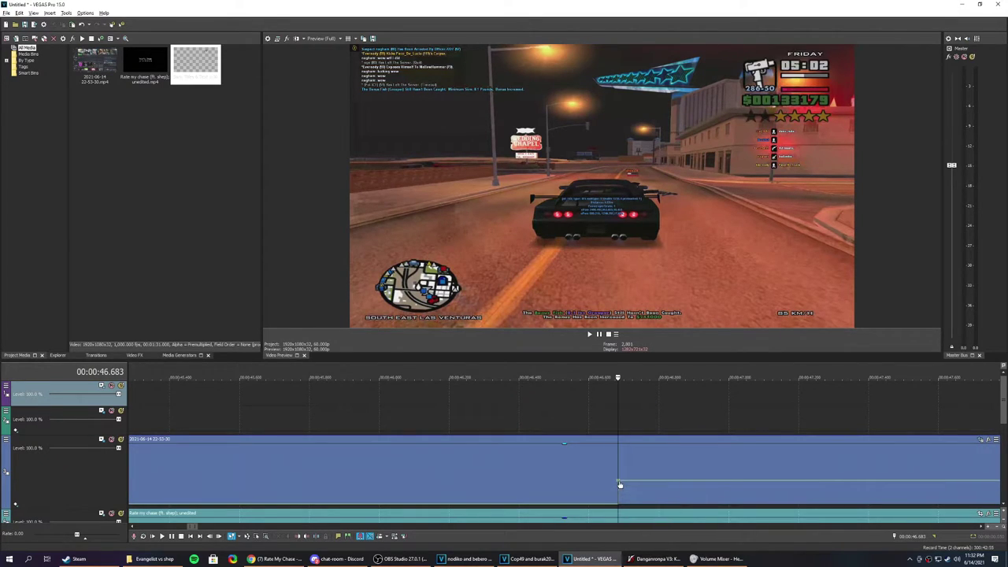
{"action": "right_click", "coordinate": [619, 484]}
{"action": "left_click", "coordinate": [681, 359]}
{"action": "scroll", "coordinate": [666, 475], "scroll_direction": "down", "scroll_amount": 6}
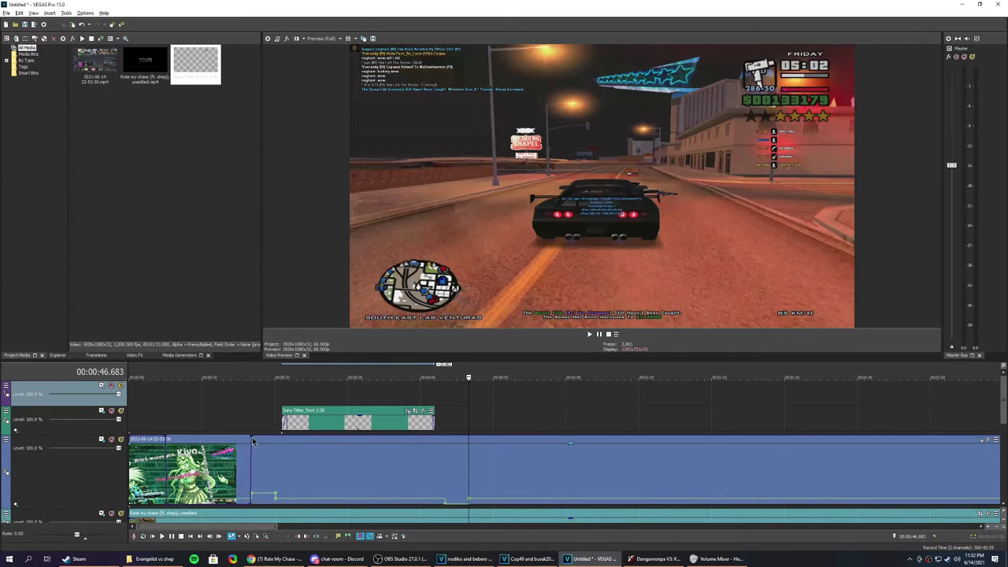
Replay the gauge's filling section, then the countdown's end and the reversed section through 00:00:49.233 to check the velocity edits.
{"action": "left_click", "coordinate": [253, 494]}
{"action": "scroll", "coordinate": [342, 499], "scroll_direction": "up", "scroll_amount": 3}
{"action": "key", "text": "space"}
{"action": "scroll", "coordinate": [675, 480], "scroll_direction": "down", "scroll_amount": 2}
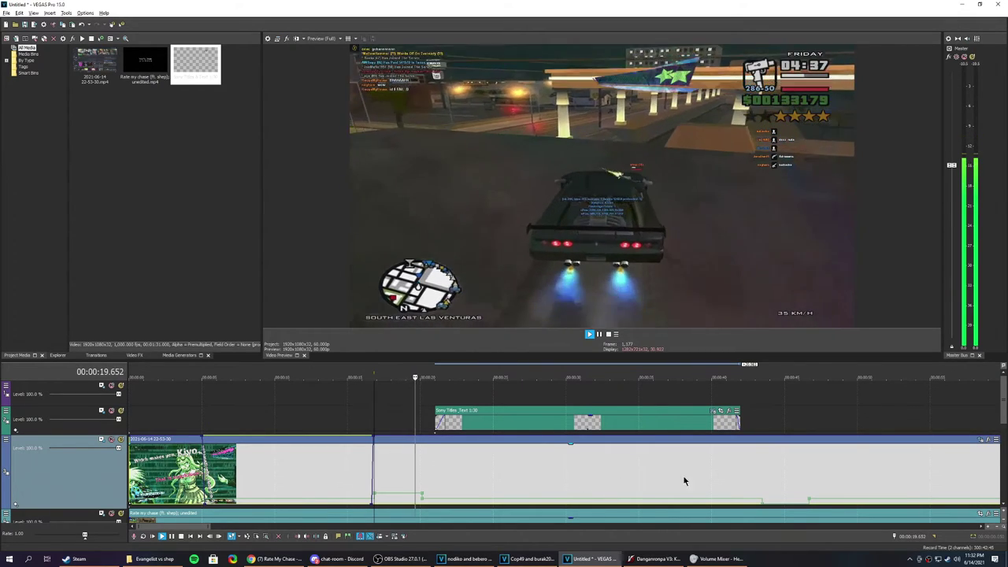
{"action": "left_click", "coordinate": [745, 469]}
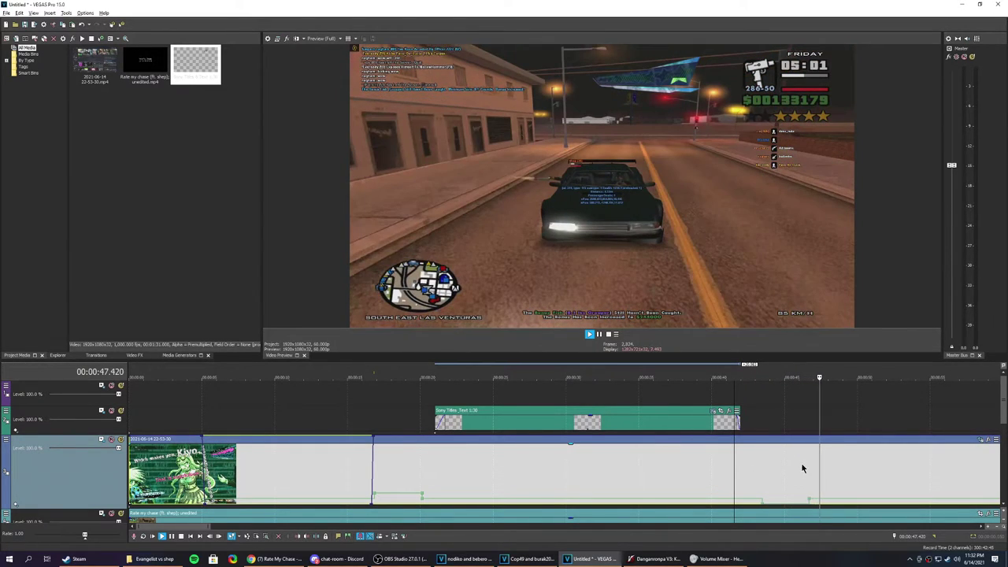
{"action": "key", "text": "space"}
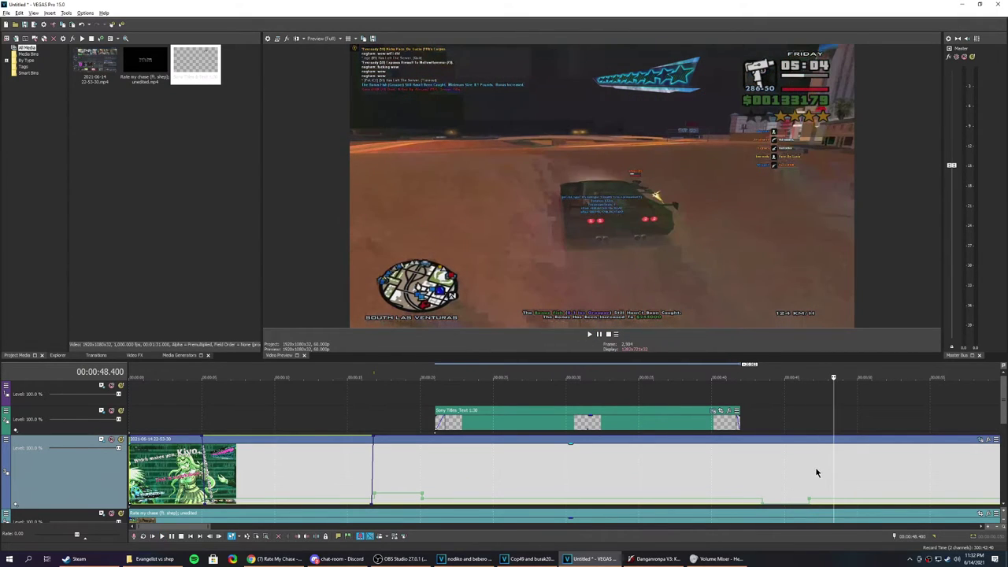
{"action": "left_click", "coordinate": [809, 472]}
{"action": "key", "text": "space"}
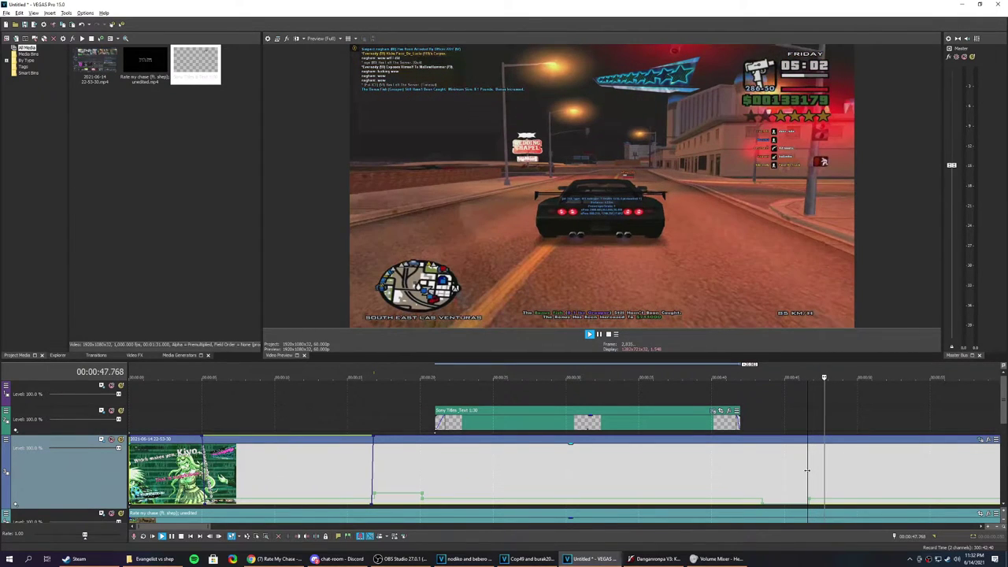
{"action": "key", "text": "space"}
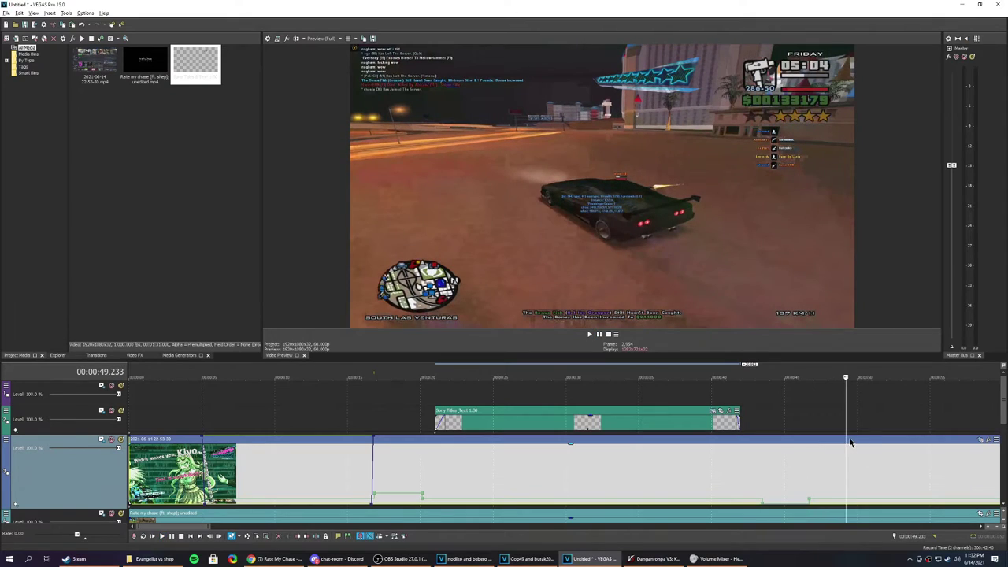
{"action": "scroll", "coordinate": [849, 435], "scroll_direction": "up", "scroll_amount": 3}
{"action": "right_click", "coordinate": [567, 439]}
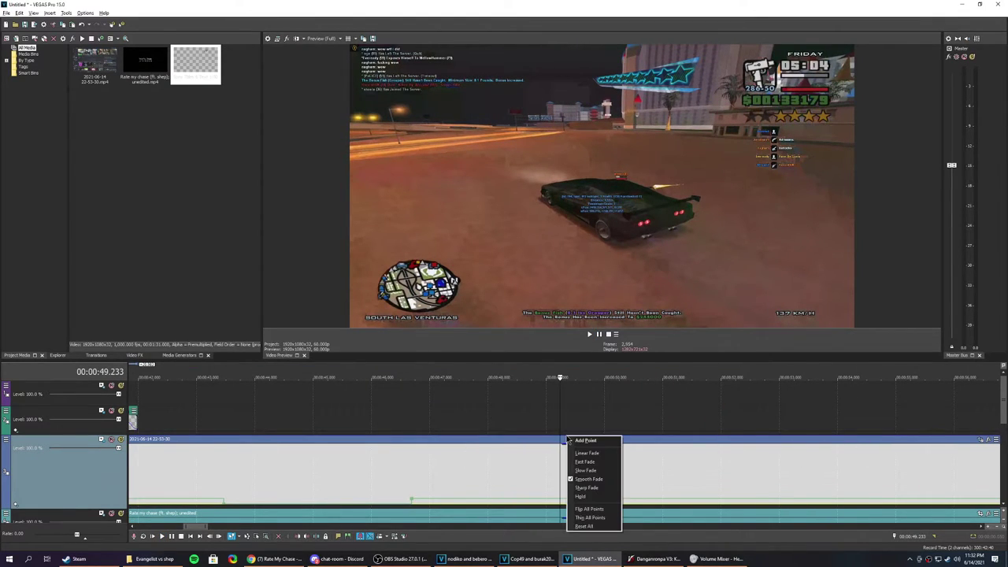
{"action": "key", "text": "Escape"}
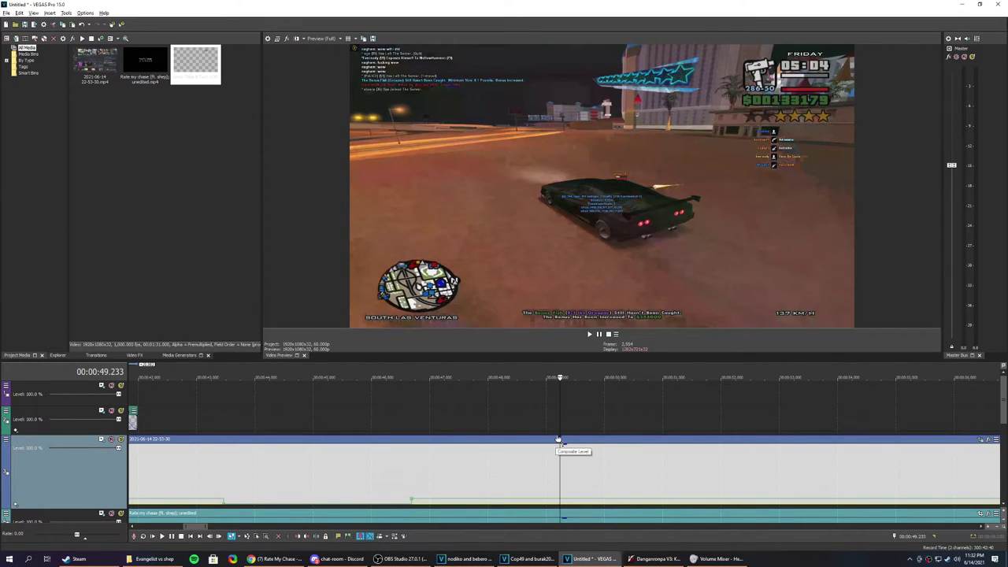
{"action": "scroll", "coordinate": [564, 410], "scroll_direction": "up", "scroll_amount": 5}
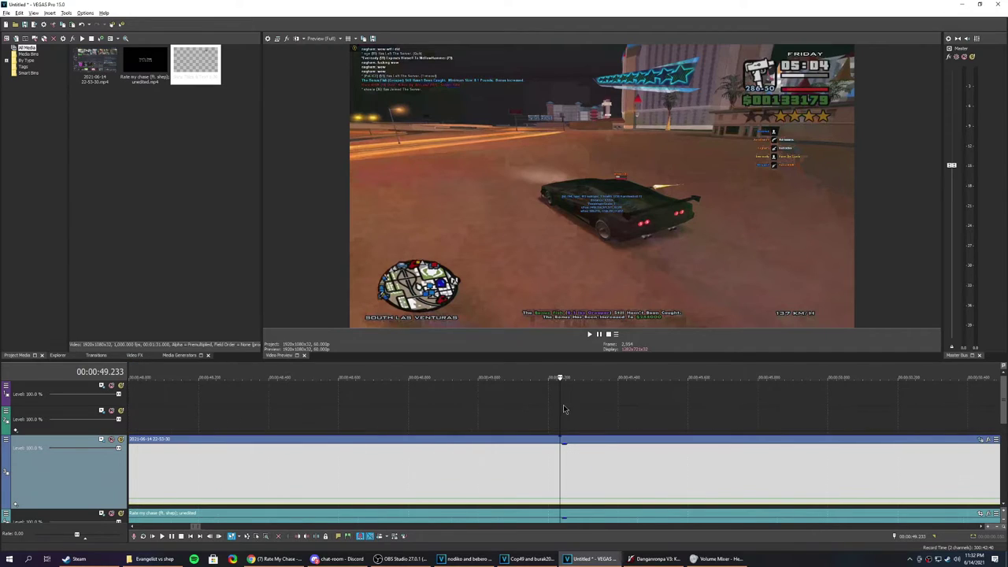
Fade out the gauge overlay by lowering its composite level from 00:00:49.233 to the minimum at a point at 00:00:49.433.
{"action": "scroll", "coordinate": [564, 409], "scroll_direction": "up", "scroll_amount": 2}
{"action": "left_click_drag", "start_coordinate": [561, 375], "coordinate": [839, 374]}
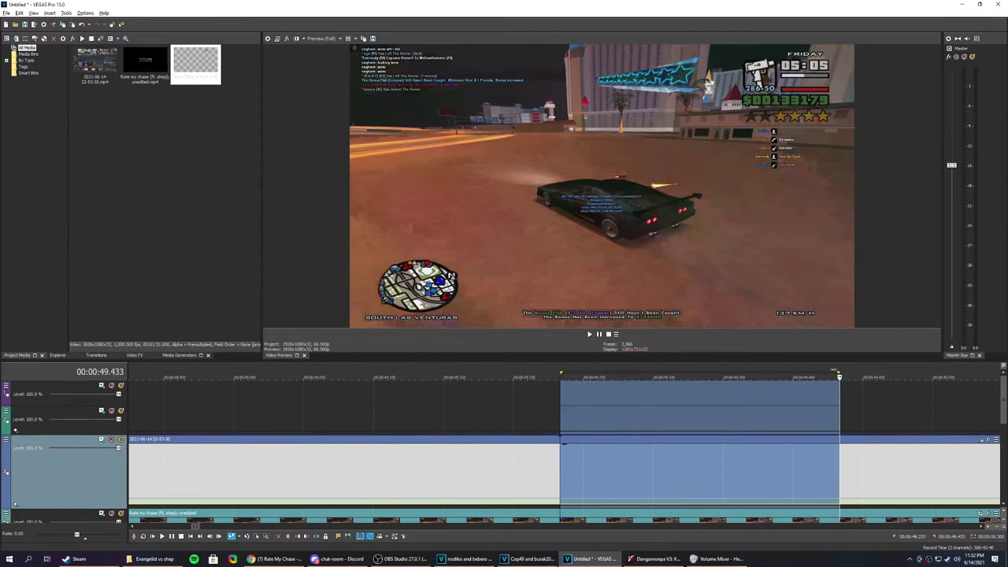
{"action": "right_click", "coordinate": [866, 441]}
{"action": "left_click", "coordinate": [866, 442]}
{"action": "left_click_drag", "start_coordinate": [861, 440], "coordinate": [838, 505]}
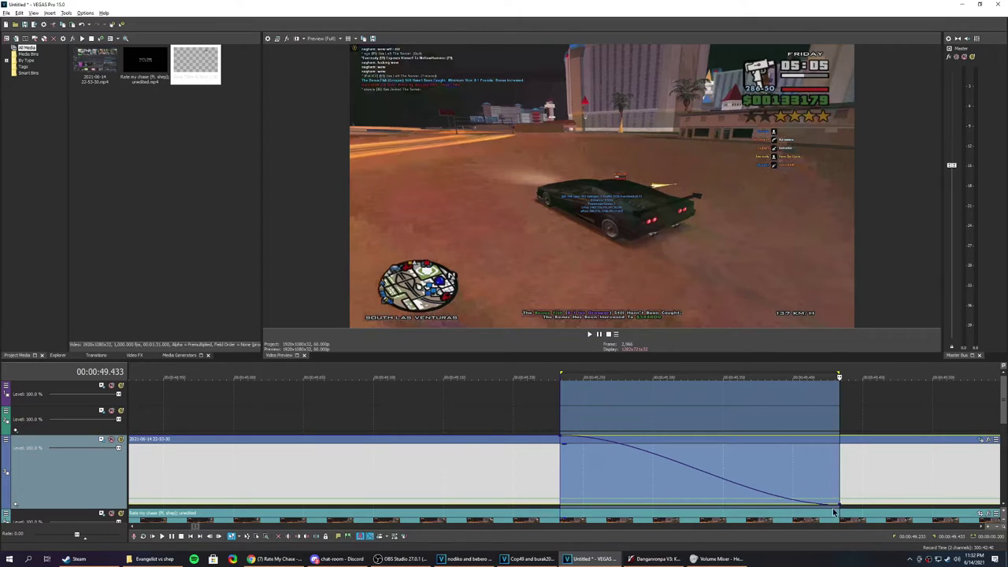
{"action": "key", "text": "ctrl+z"}
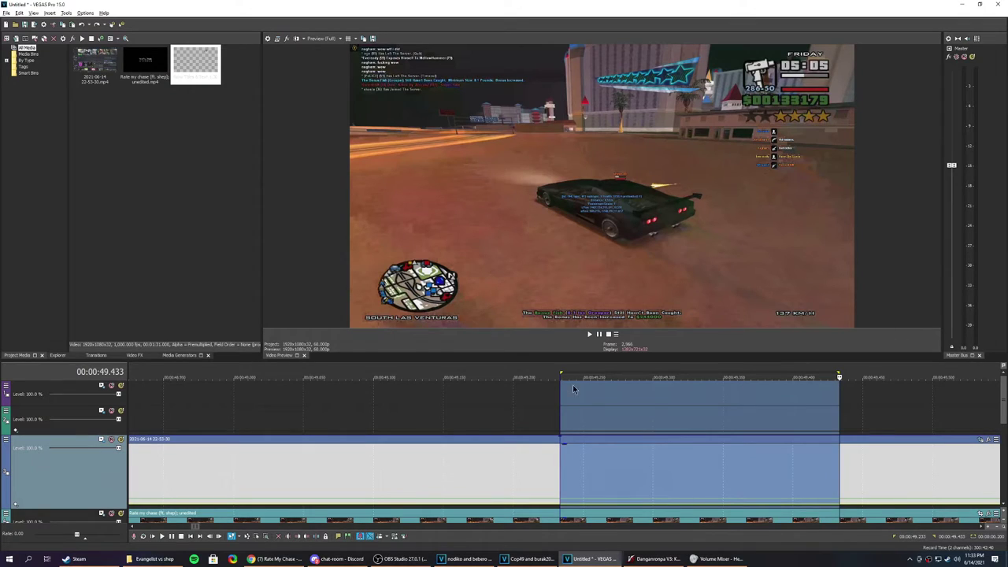
{"action": "right_click", "coordinate": [842, 441]}
{"action": "key", "text": "Escape"}
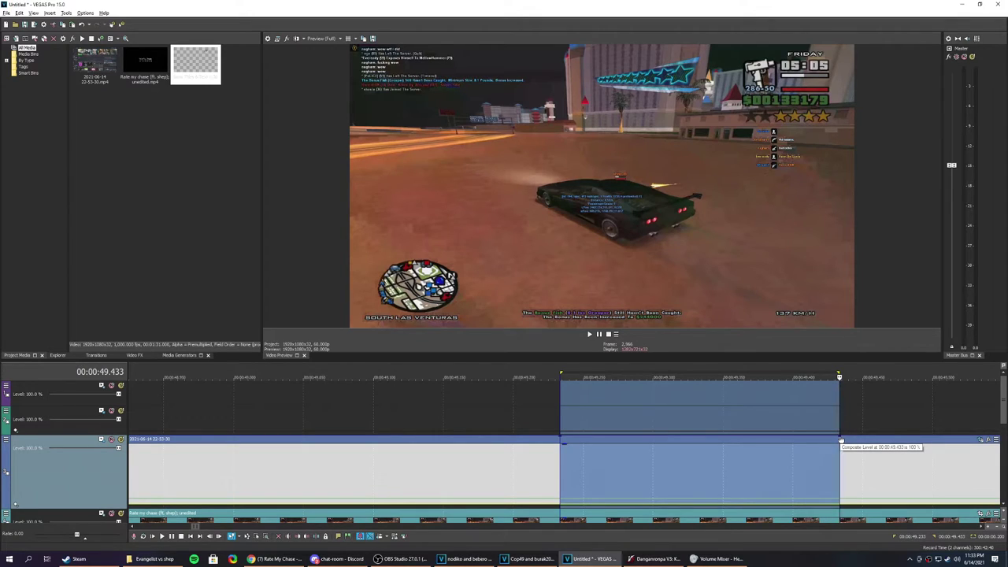
{"action": "left_click_drag", "start_coordinate": [842, 441], "coordinate": [841, 513]}
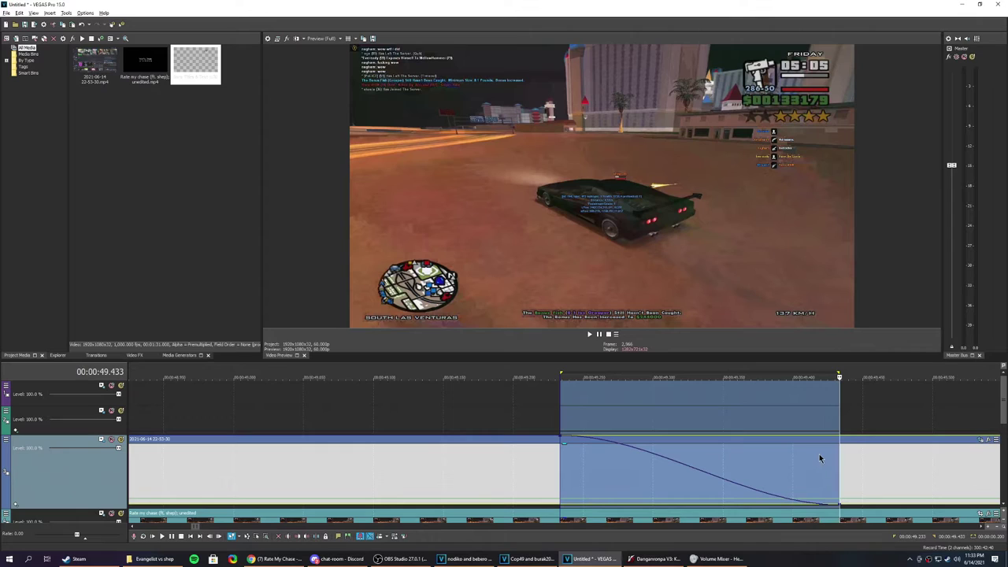
Play the gauge's fade-out from 00:00:49.200 through about 00:00:52 to check it.
{"action": "scroll", "coordinate": [799, 484], "scroll_direction": "down", "scroll_amount": 2}
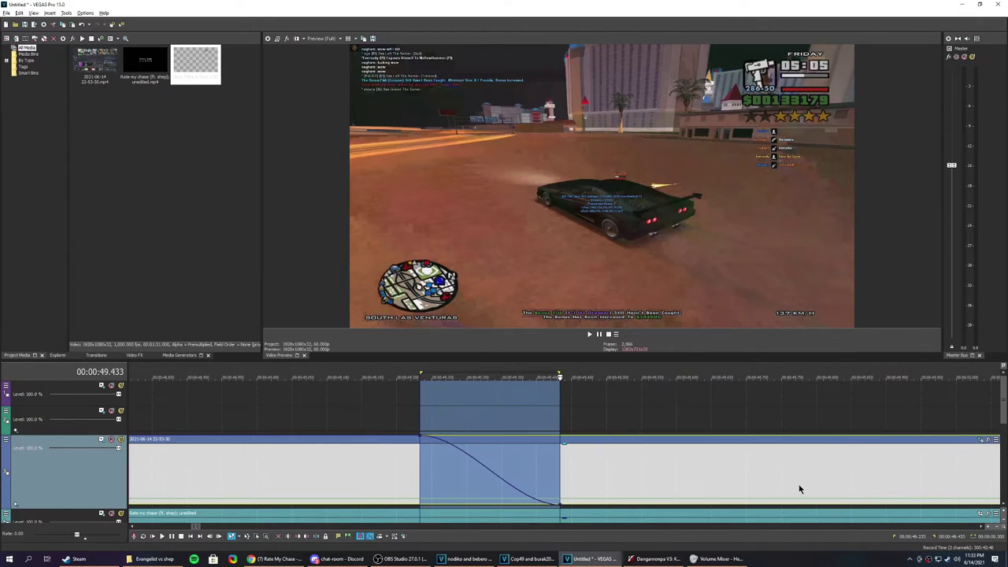
{"action": "scroll", "coordinate": [709, 489], "scroll_direction": "down", "scroll_amount": 3}
{"action": "scroll", "coordinate": [571, 510], "scroll_direction": "up", "scroll_amount": 2}
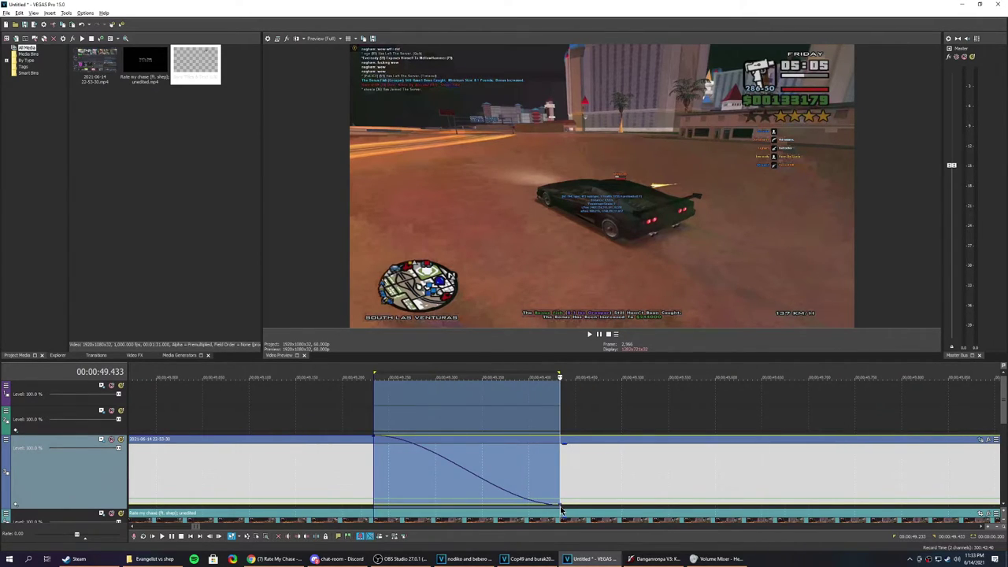
{"action": "left_click", "coordinate": [561, 508]}
{"action": "left_click", "coordinate": [341, 464]}
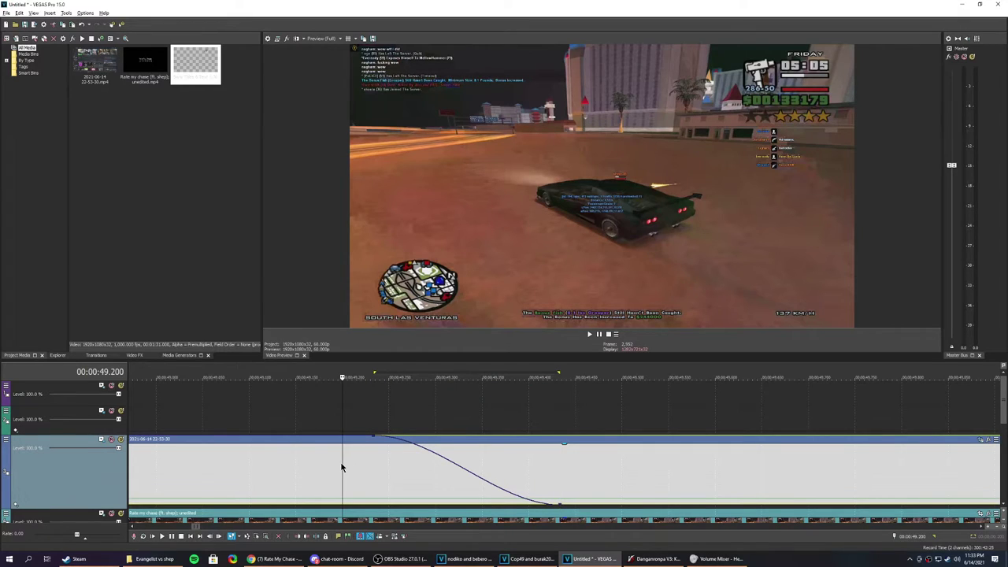
{"action": "key", "text": "space"}
{"action": "scroll", "coordinate": [612, 507], "scroll_direction": "down", "scroll_amount": 2}
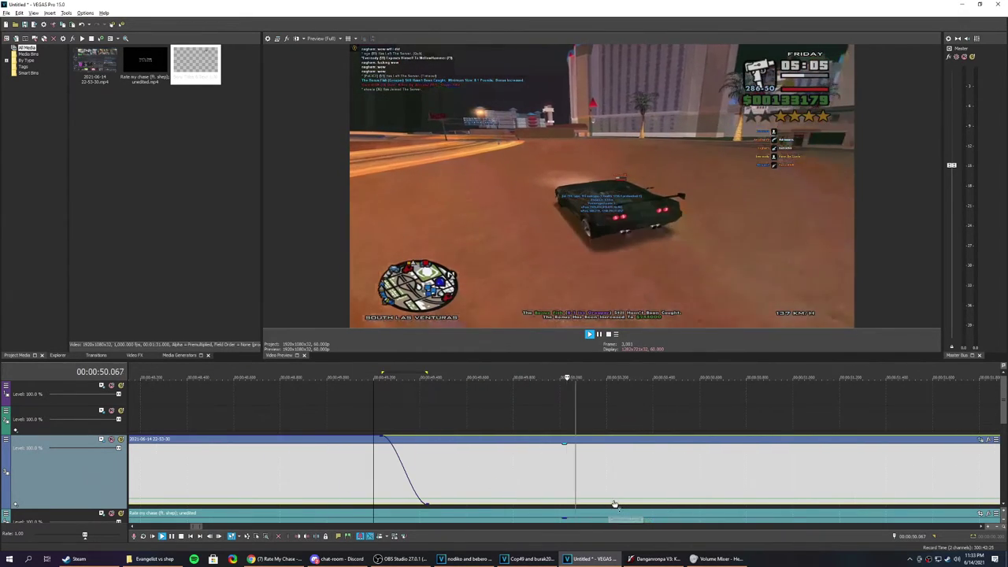
{"action": "scroll", "coordinate": [621, 505], "scroll_direction": "down", "scroll_amount": 4}
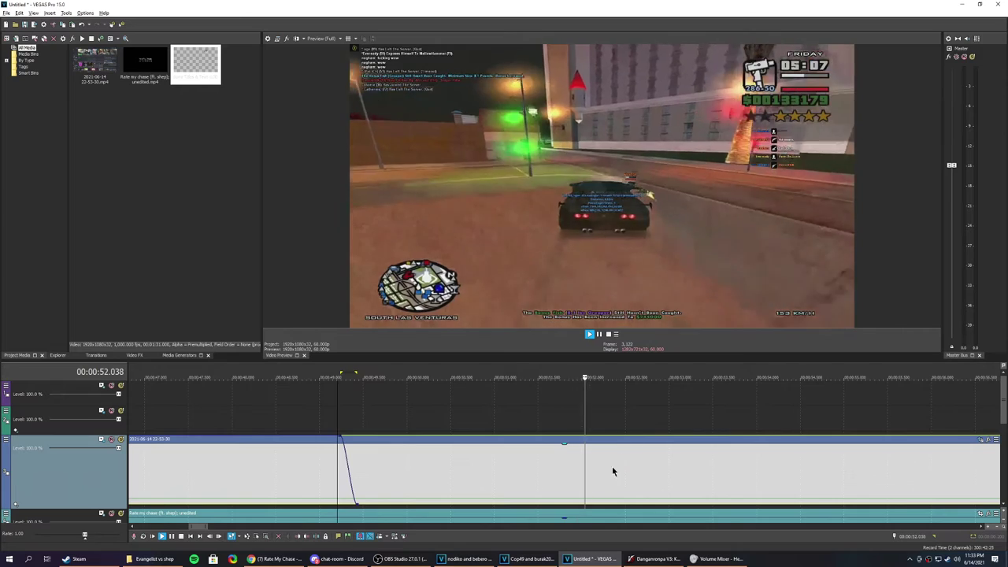
{"action": "key", "text": "space"}
Add composite level points to the gauge overlay at 00:00:50.750 and 00:00:50.950, raising the second to 100% for a fade-in.
{"action": "left_click", "coordinate": [519, 490]}
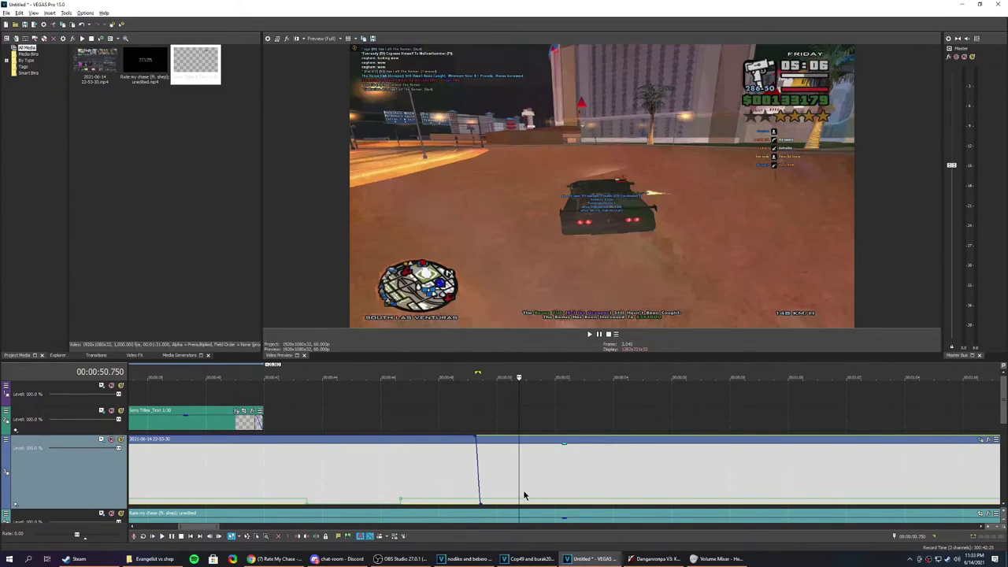
{"action": "right_click", "coordinate": [528, 505]}
{"action": "left_click", "coordinate": [555, 414]}
{"action": "scroll", "coordinate": [563, 455], "scroll_direction": "up", "scroll_amount": 5}
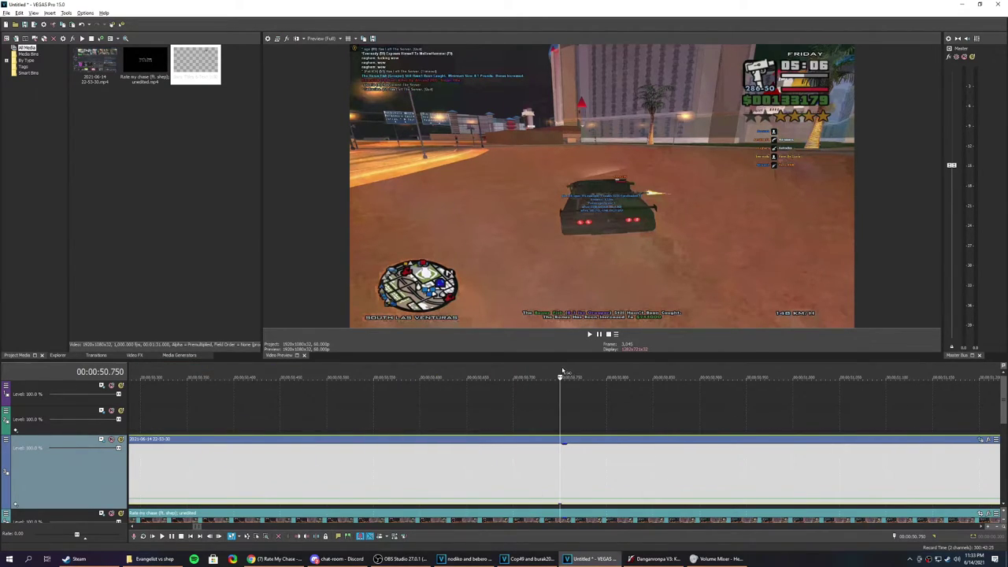
{"action": "left_click_drag", "start_coordinate": [563, 372], "coordinate": [746, 377]}
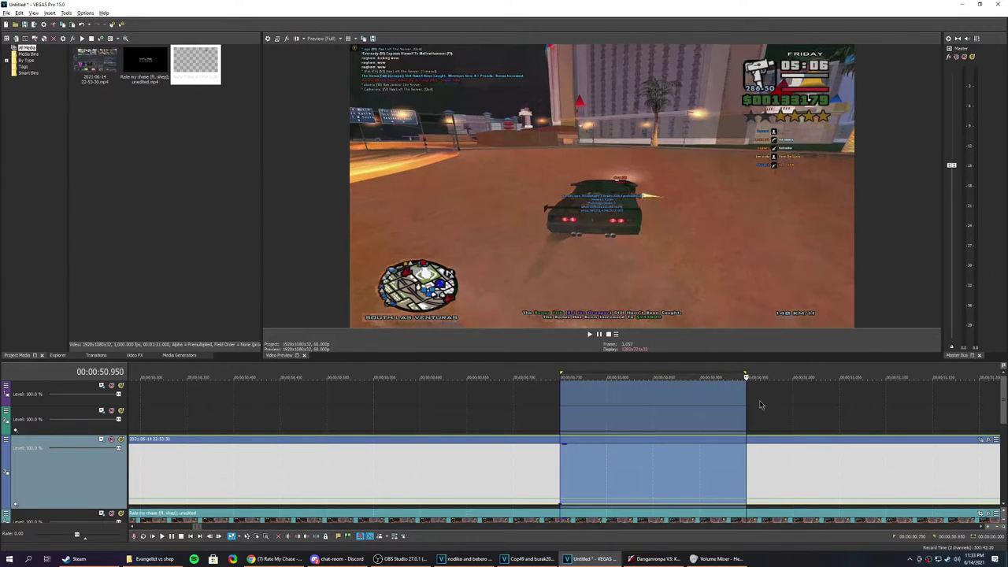
{"action": "right_click", "coordinate": [758, 507]}
{"action": "left_click", "coordinate": [785, 414]}
{"action": "left_click_drag", "start_coordinate": [758, 504], "coordinate": [746, 427]}
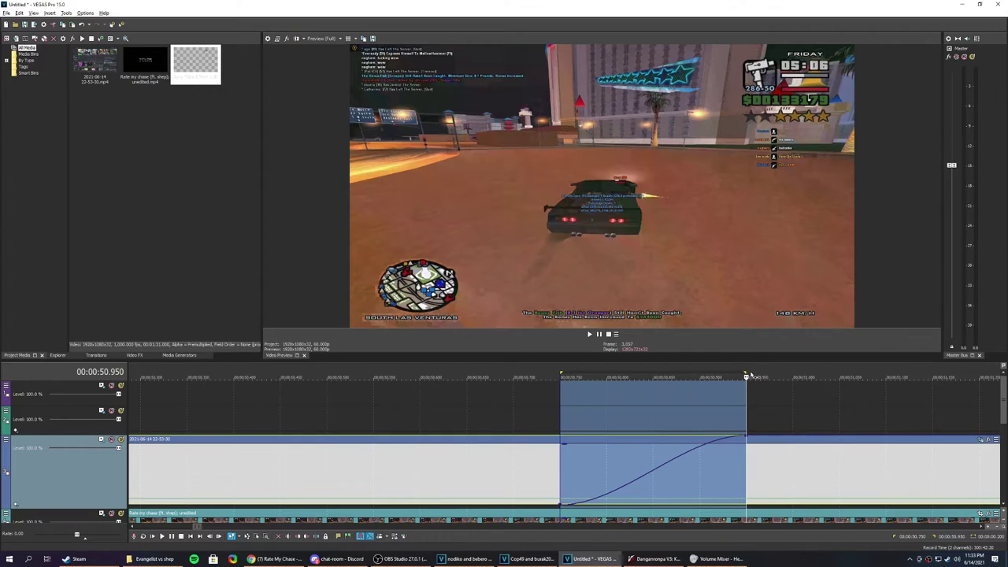
Add a velocity point to the gauge overlay at 00:00:51.000 and set it to normal velocity.
{"action": "left_click_drag", "start_coordinate": [749, 376], "coordinate": [793, 376]}
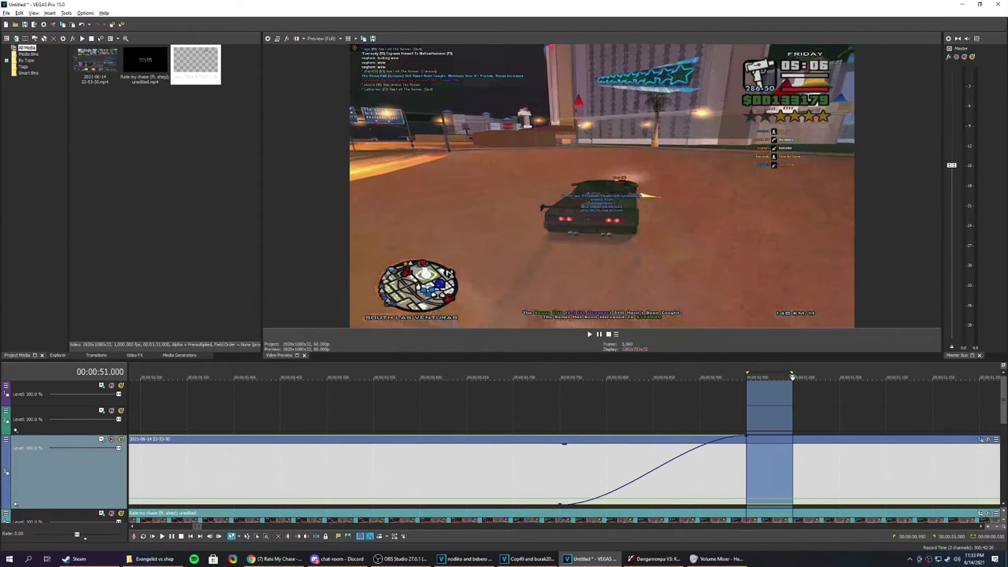
{"action": "right_click", "coordinate": [809, 500]}
{"action": "left_click", "coordinate": [828, 408]}
{"action": "left_click_drag", "start_coordinate": [809, 500], "coordinate": [794, 485]}
{"action": "right_click", "coordinate": [794, 485]}
{"action": "left_click", "coordinate": [826, 320]}
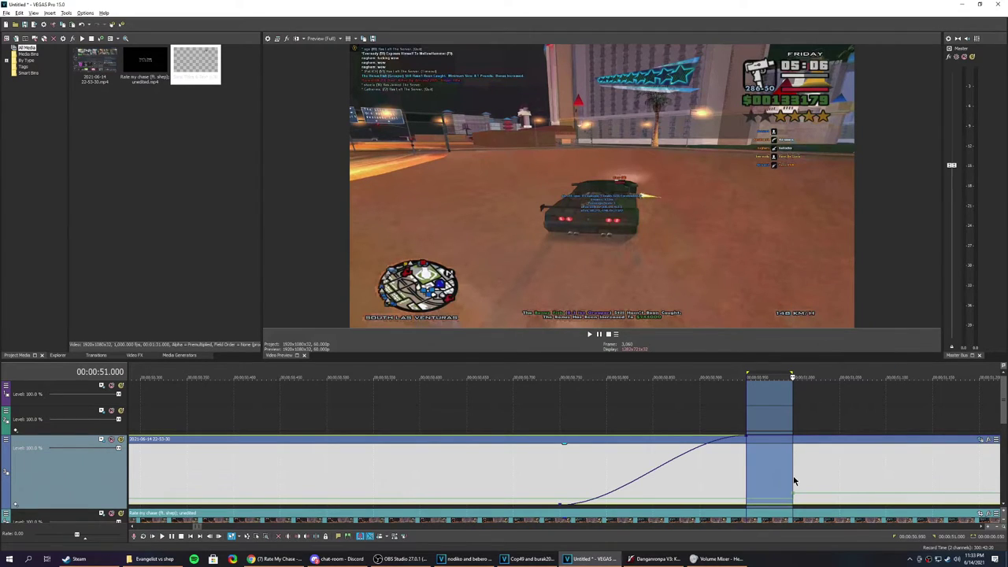
Play the gauge until two stars are filled at 00:00:54.167 and freeze it there with a 0% velocity point.
{"action": "left_click", "coordinate": [794, 480]}
{"action": "key", "text": "space"}
{"action": "scroll", "coordinate": [658, 453], "scroll_direction": "down", "scroll_amount": 9}
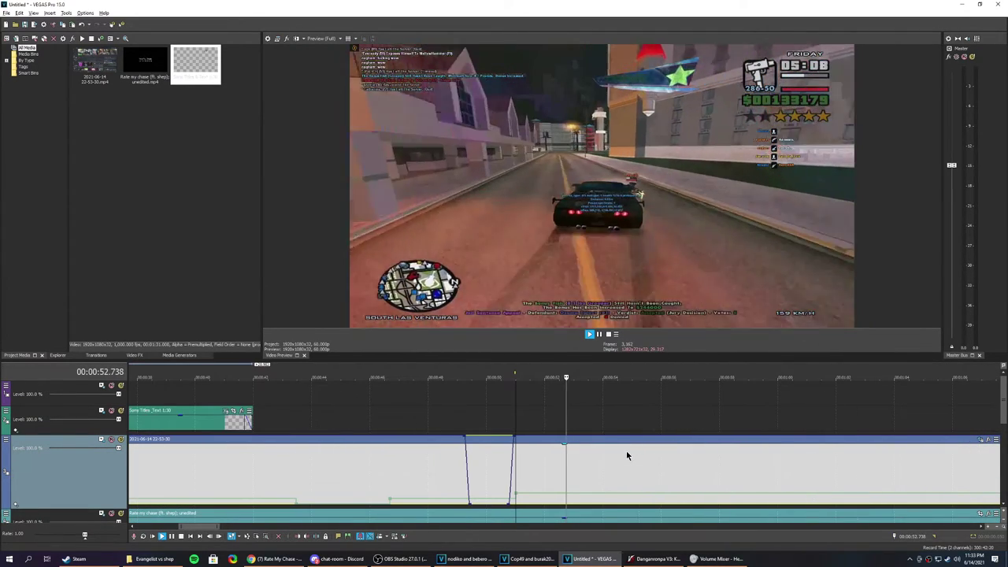
{"action": "key", "text": "space"}
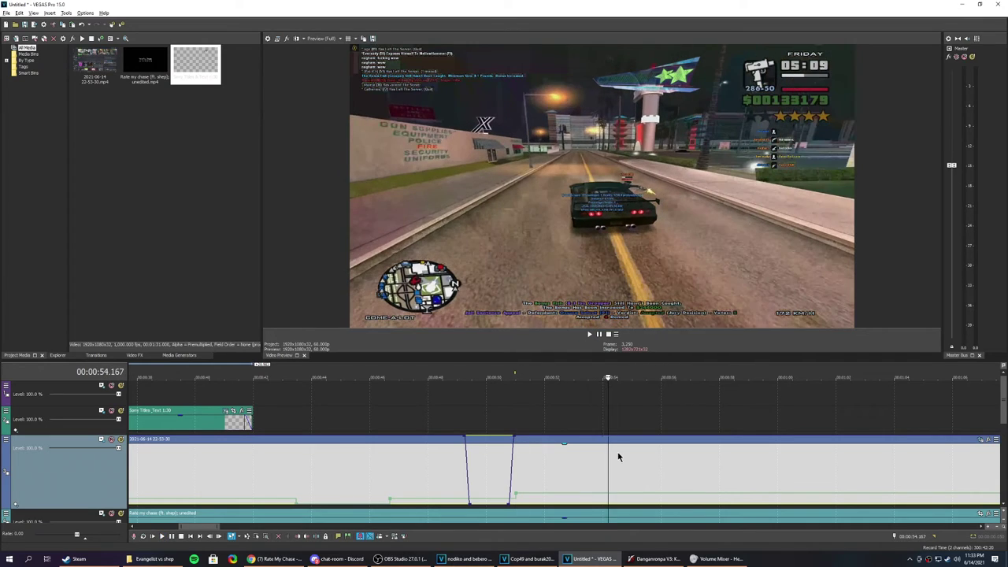
{"action": "right_click", "coordinate": [620, 505]}
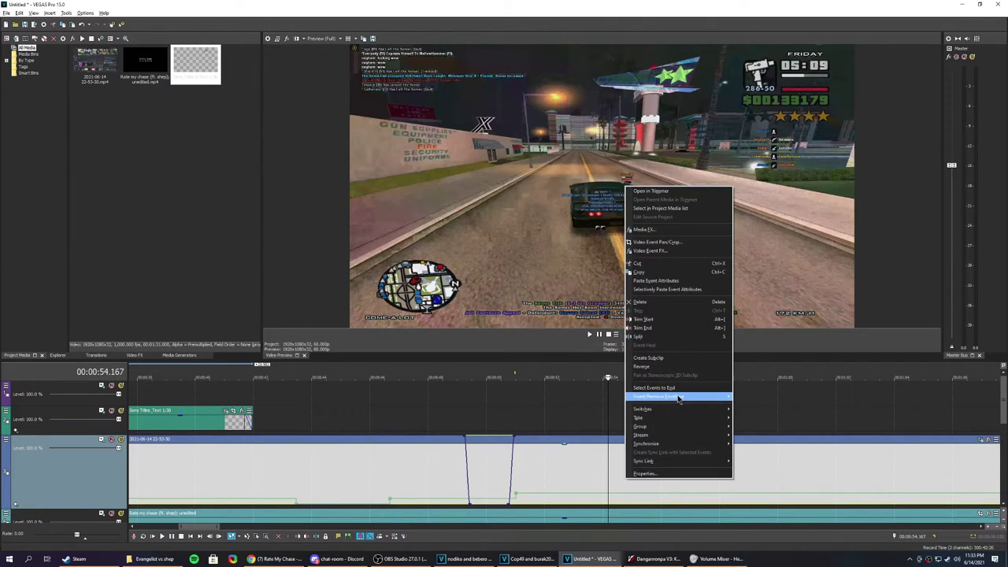
{"action": "mouse_move", "coordinate": [709, 396]}
{"action": "left_click", "coordinate": [756, 407]}
Duplicate the countdown text event as a new source media copy starting just after the frozen gauge point, at about 00:00:55.
{"action": "left_click", "coordinate": [338, 421]}
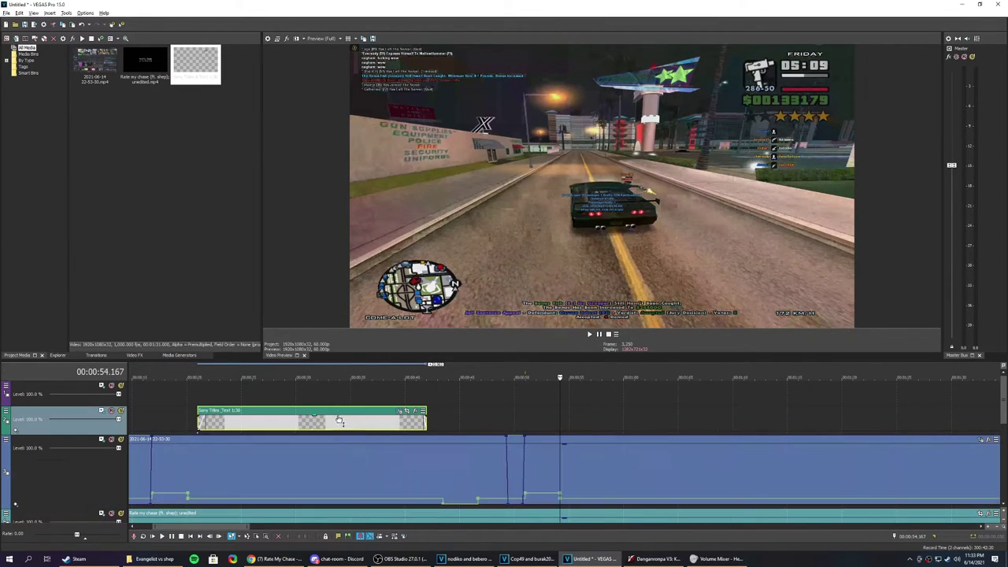
{"action": "left_click", "coordinate": [570, 421]}
{"action": "key", "text": "ctrl+v"}
{"action": "key", "text": "Return"}
Play the copied countdown to 00:01:00.900 and add a gauge velocity point there, set to normal velocity.
{"action": "left_click", "coordinate": [555, 422]}
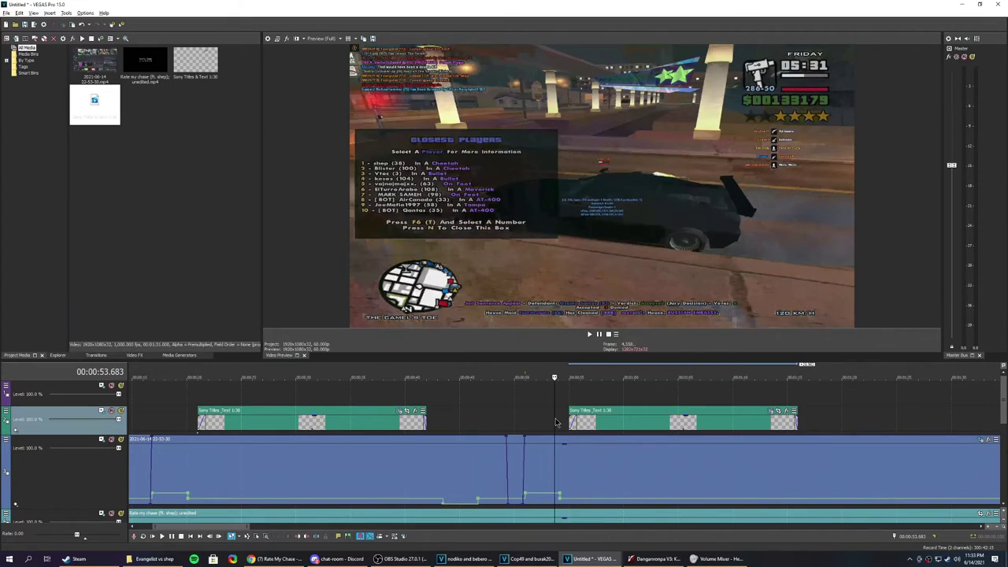
{"action": "key", "text": "space"}
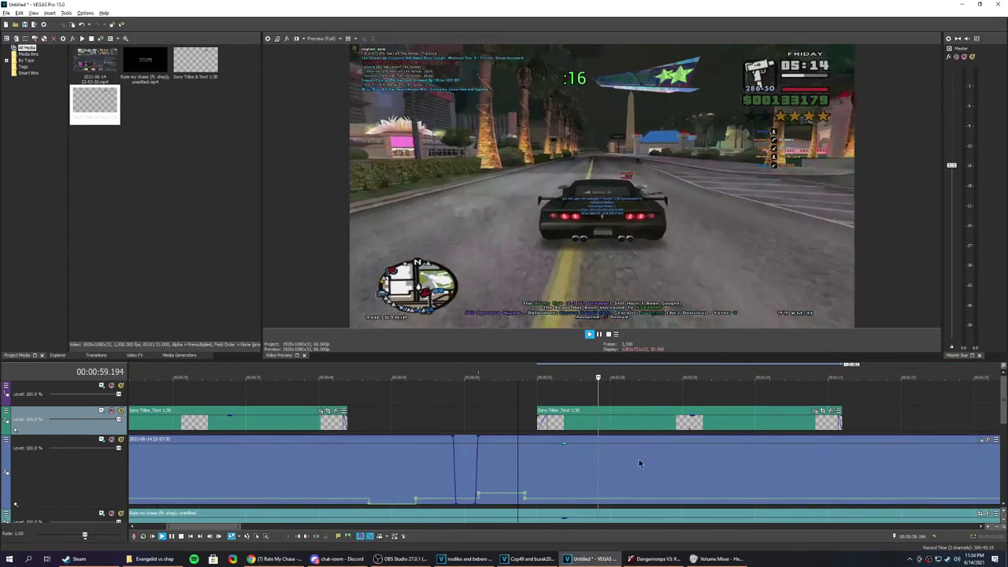
{"action": "key", "text": "Return"}
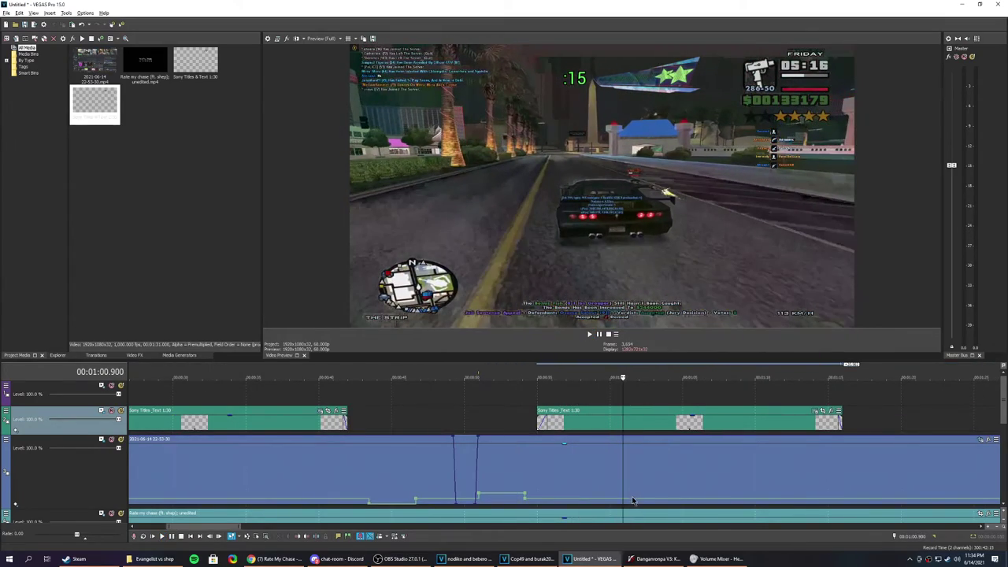
{"action": "right_click", "coordinate": [631, 499]}
{"action": "left_click", "coordinate": [650, 409]}
{"action": "left_click_drag", "start_coordinate": [632, 499], "coordinate": [624, 486]}
{"action": "right_click", "coordinate": [624, 486]}
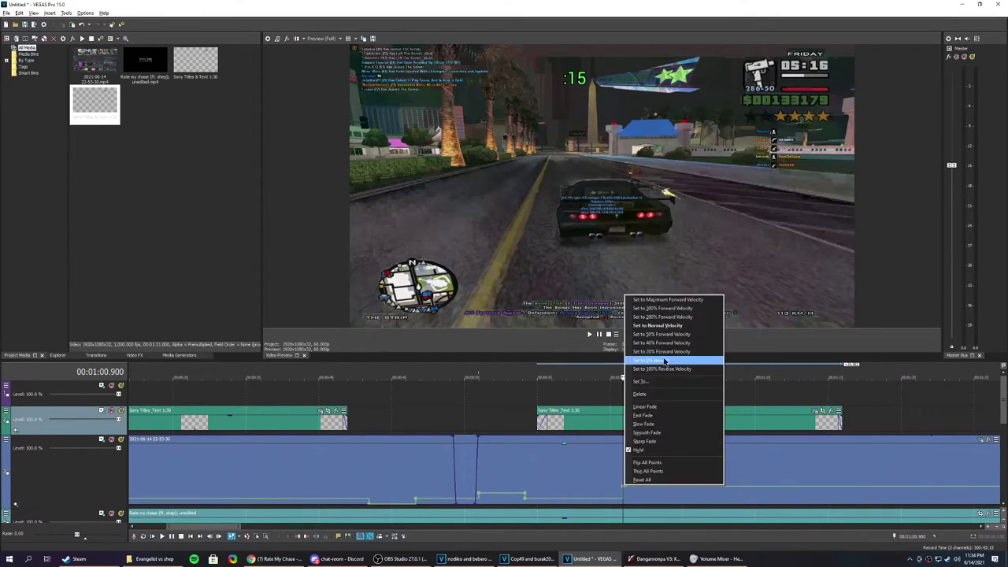
{"action": "left_click", "coordinate": [665, 326]}
Play until the gauge's next stars are filled, step back to 00:01:04.283 and freeze the gauge there with a 0% velocity point.
{"action": "key", "text": "space"}
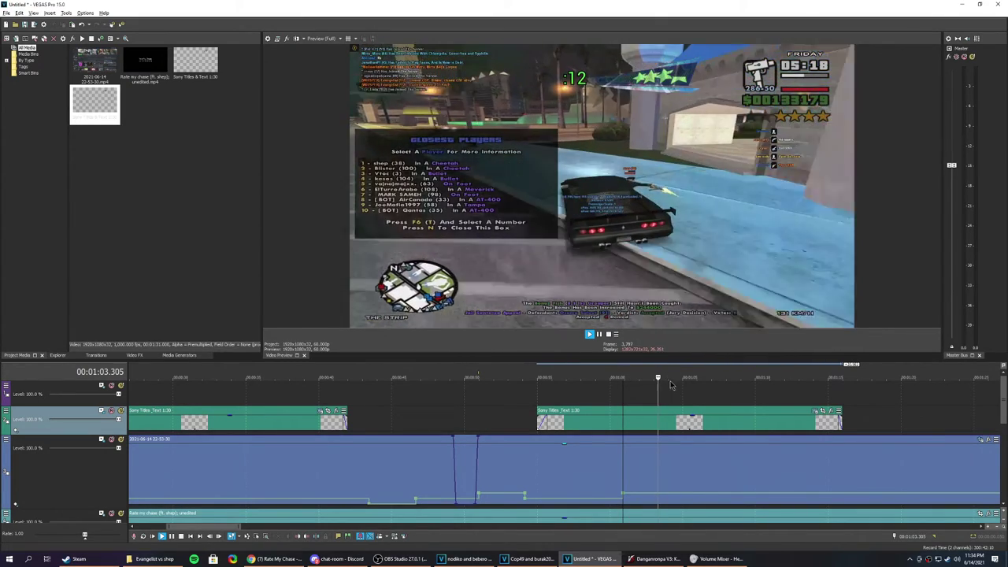
{"action": "key", "text": "space"}
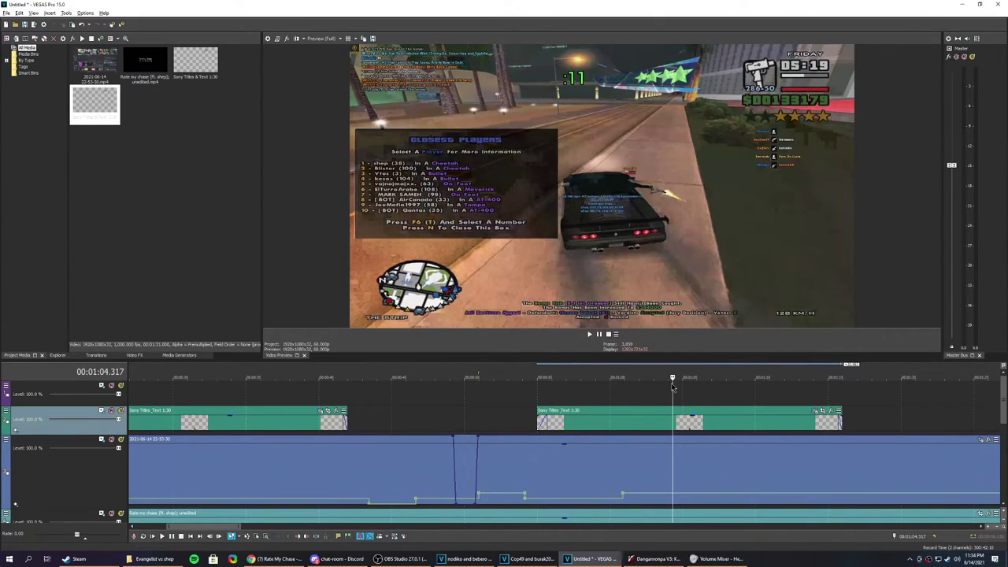
{"action": "key", "text": "Left"}
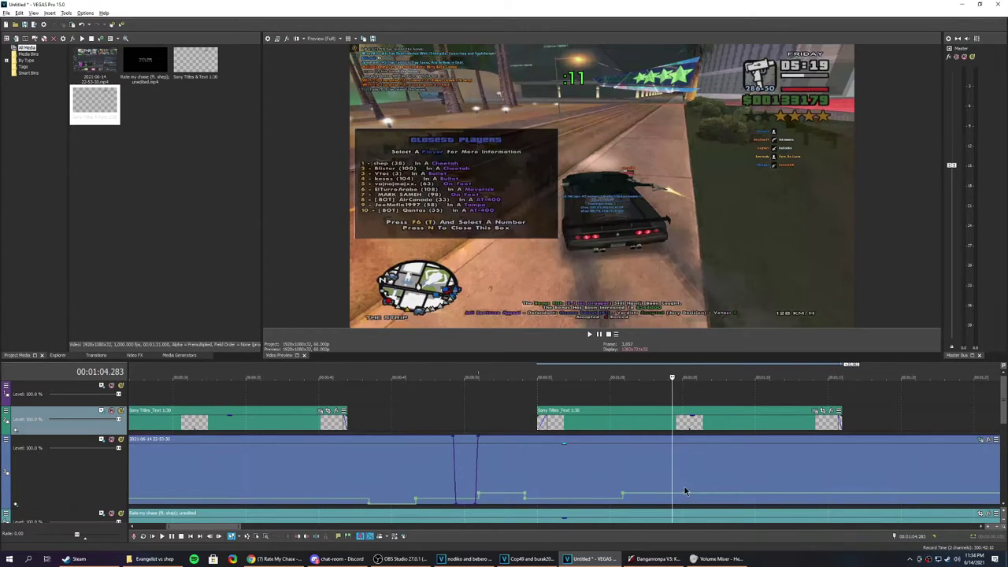
{"action": "right_click", "coordinate": [685, 492]}
{"action": "left_click", "coordinate": [801, 422]}
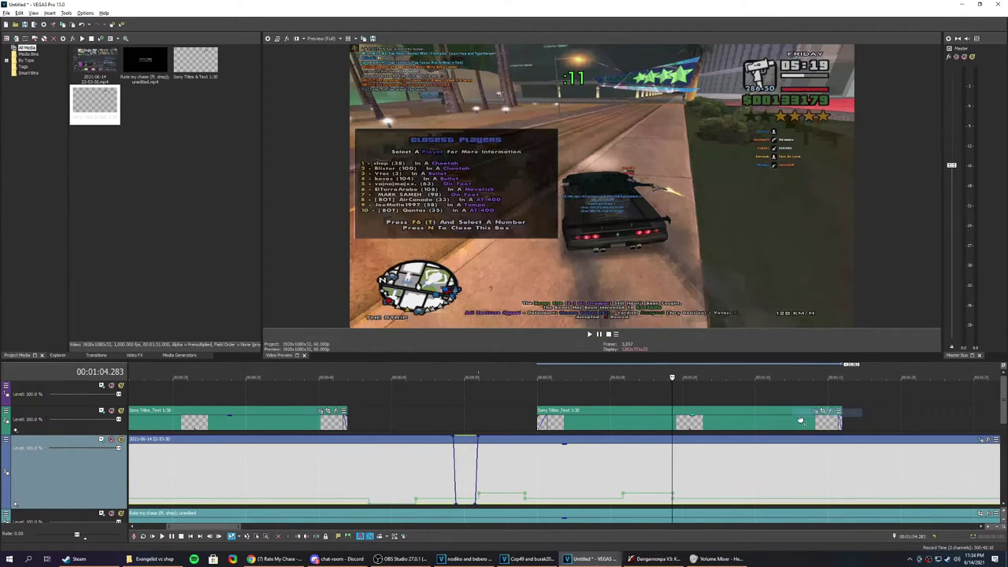
Trim the end of the copied countdown event at 00:01:01.350, just after the gauge starts refilling, and play through the cut.
{"action": "left_click", "coordinate": [611, 428]}
{"action": "scroll", "coordinate": [663, 449], "scroll_direction": "up", "scroll_amount": 3}
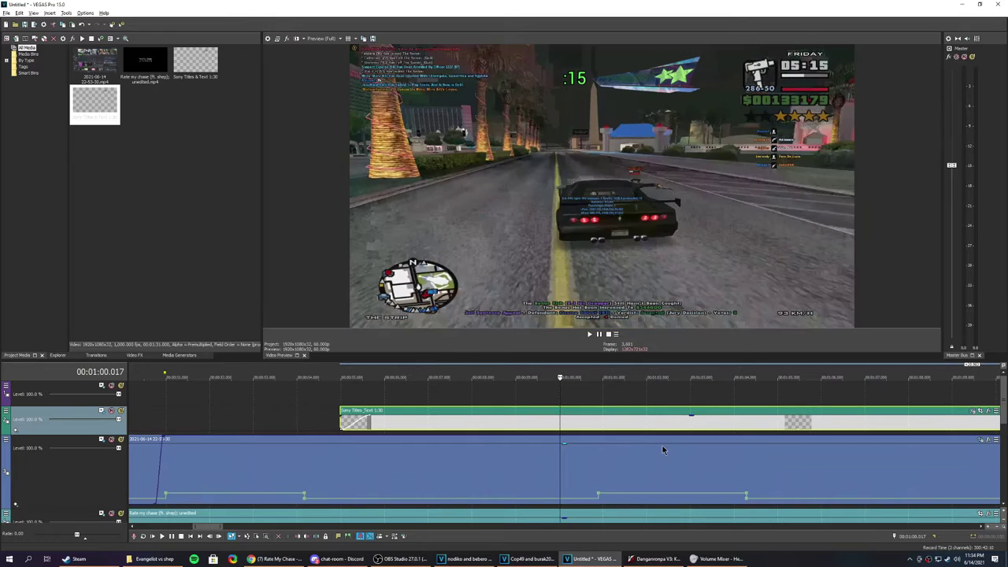
{"action": "key", "text": "space"}
{"action": "key", "text": "Return"}
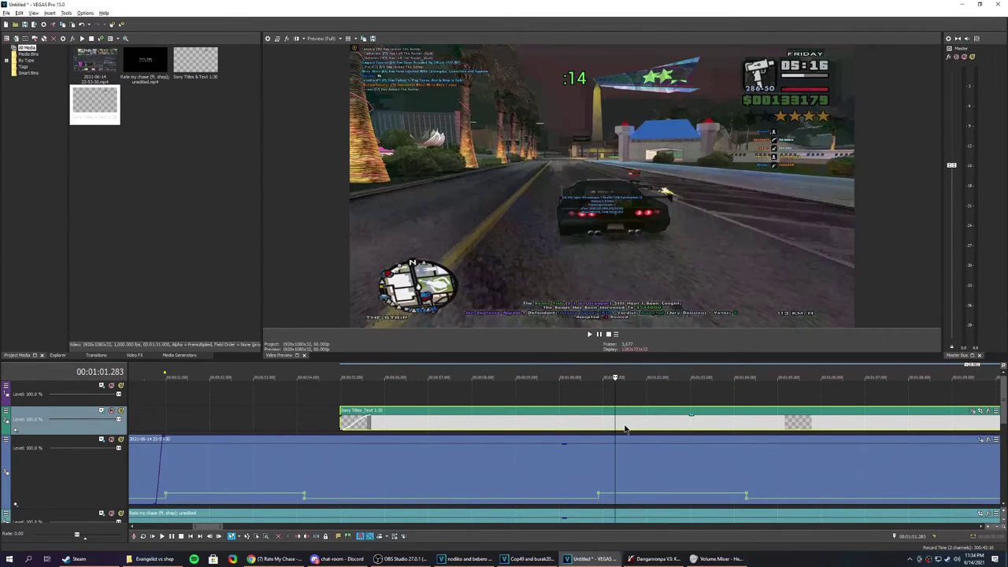
{"action": "left_click", "coordinate": [618, 425]}
{"action": "key", "text": "alt+]"}
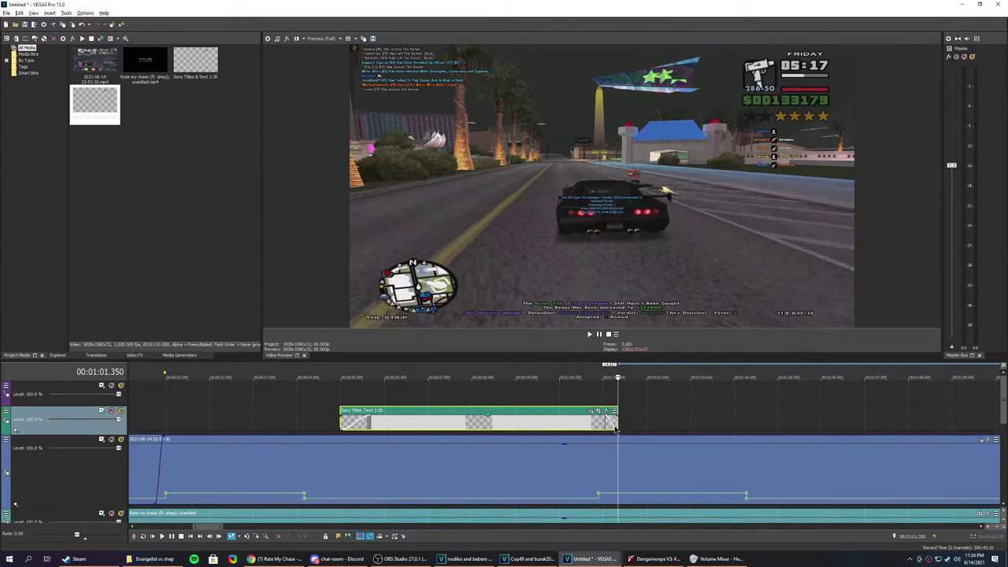
{"action": "key", "text": "space"}
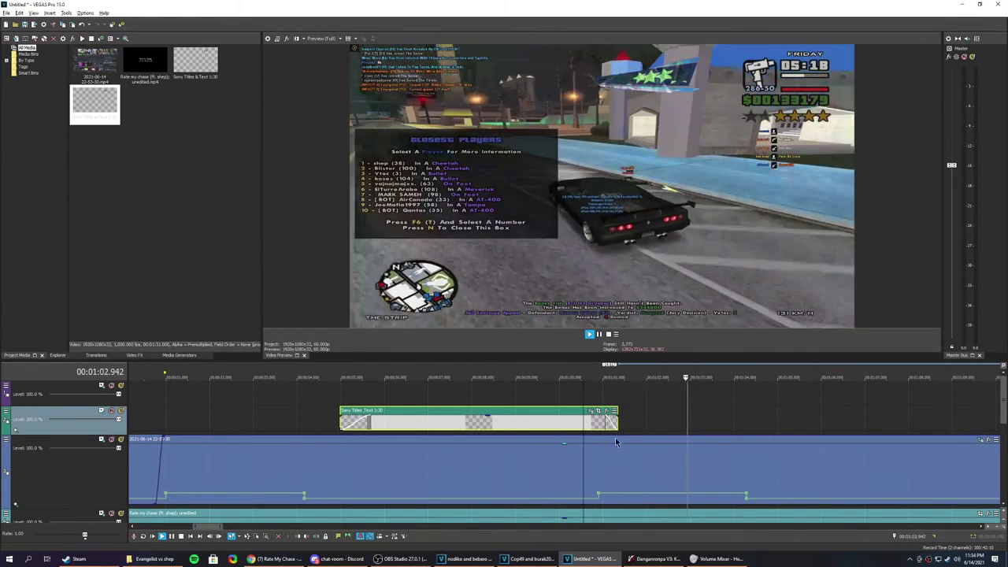
{"action": "scroll", "coordinate": [465, 429], "scroll_direction": "down", "scroll_amount": 2}
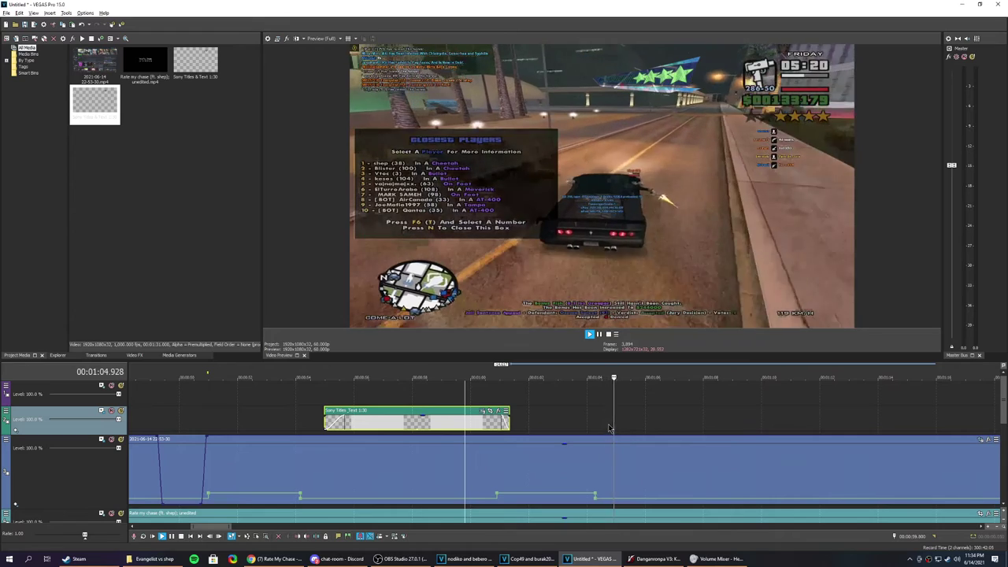
Paste another copy of the trimmed countdown event as new source media at 00:01:04.733 and preview its start.
{"action": "left_click", "coordinate": [608, 424]}
{"action": "key", "text": "ctrl+v"}
{"action": "key", "text": "space"}
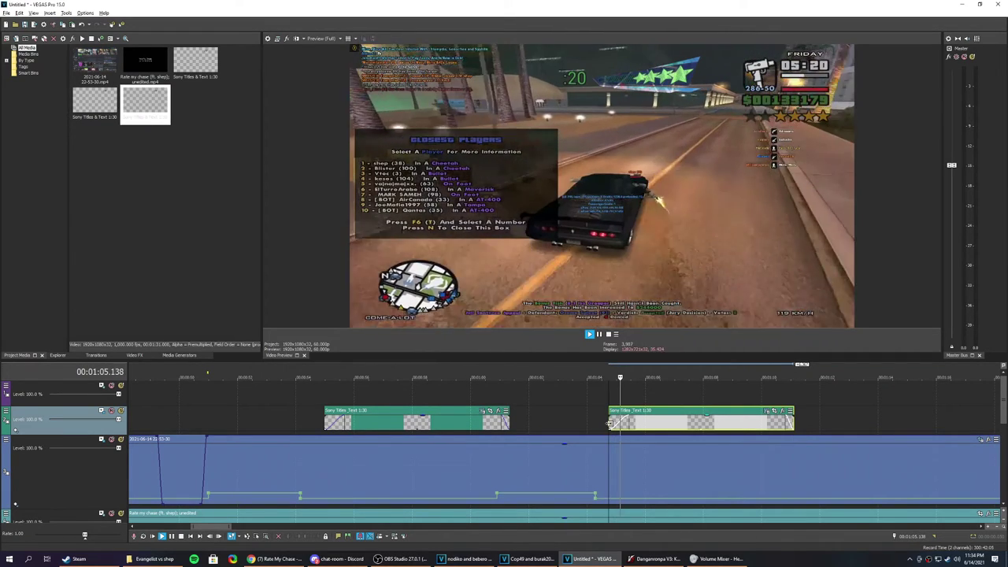
{"action": "key", "text": "space"}
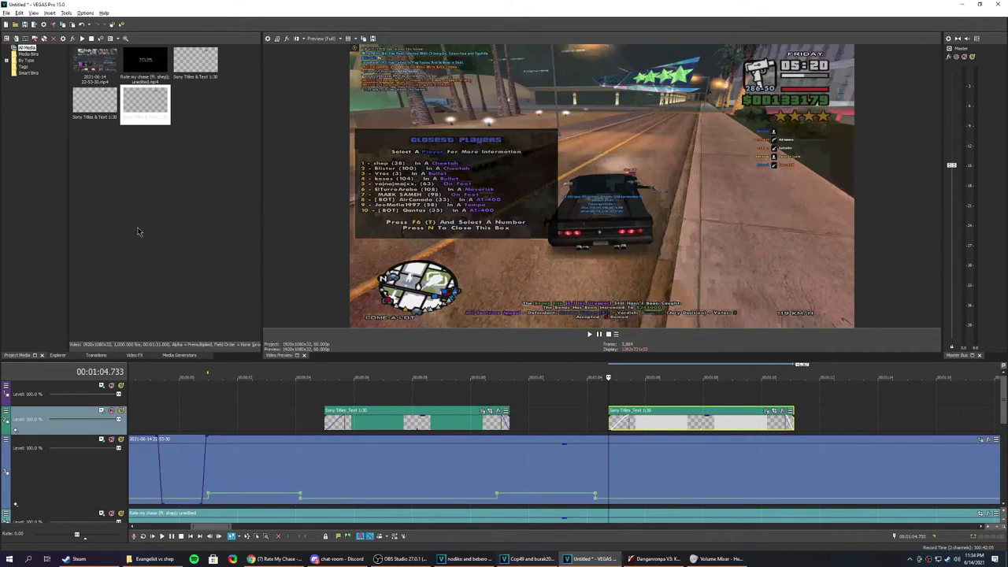
Switch to the Borat Chronicles project and view the Pan/Crop settings of the empty gauge image event after the commentary start.
{"action": "left_click", "coordinate": [532, 559]}
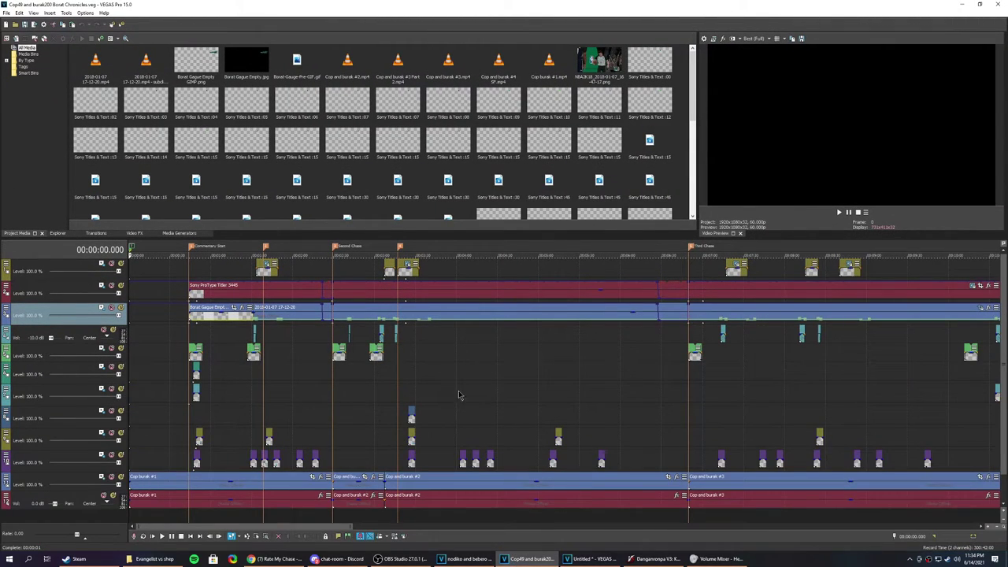
{"action": "scroll", "coordinate": [213, 319], "scroll_direction": "up", "scroll_amount": 2}
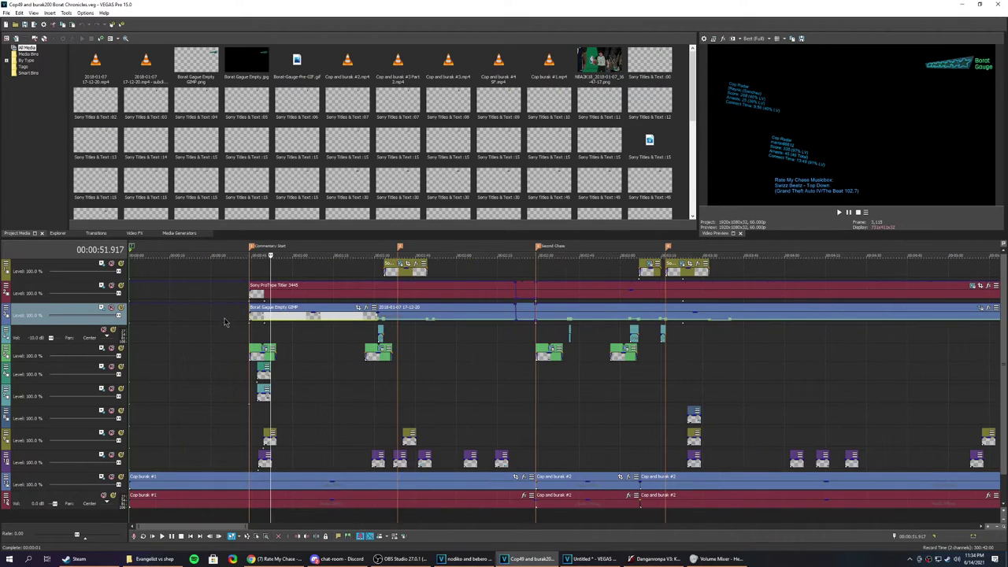
{"action": "scroll", "coordinate": [432, 342], "scroll_direction": "up", "scroll_amount": 3}
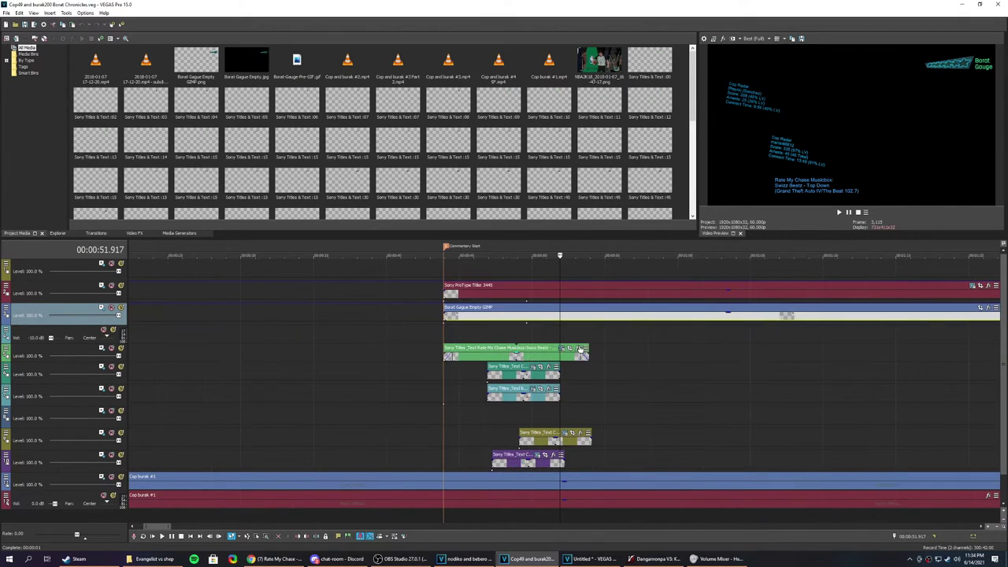
{"action": "scroll", "coordinate": [556, 312], "scroll_direction": "down", "scroll_amount": 6}
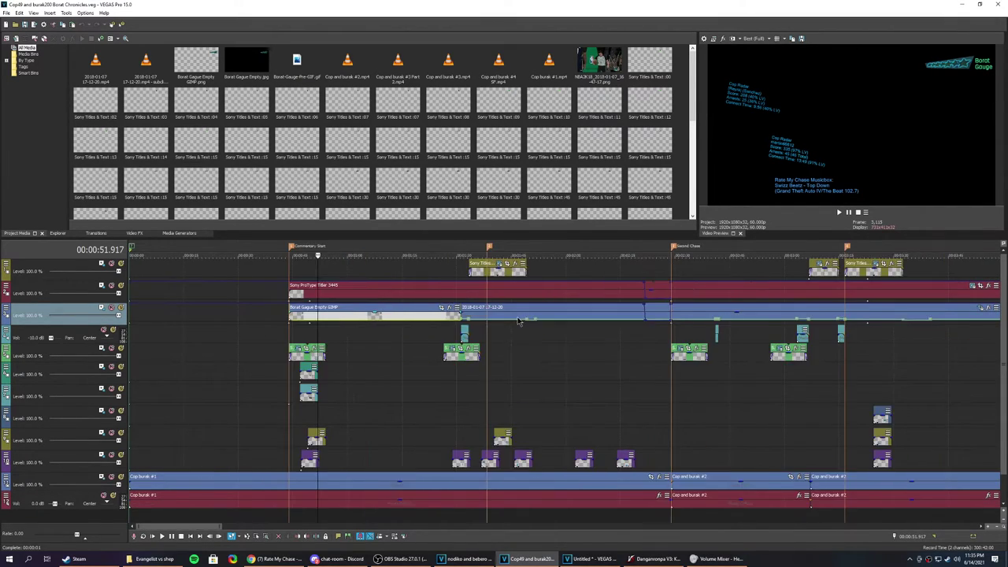
{"action": "left_click", "coordinate": [320, 319]}
{"action": "left_click", "coordinate": [343, 294]}
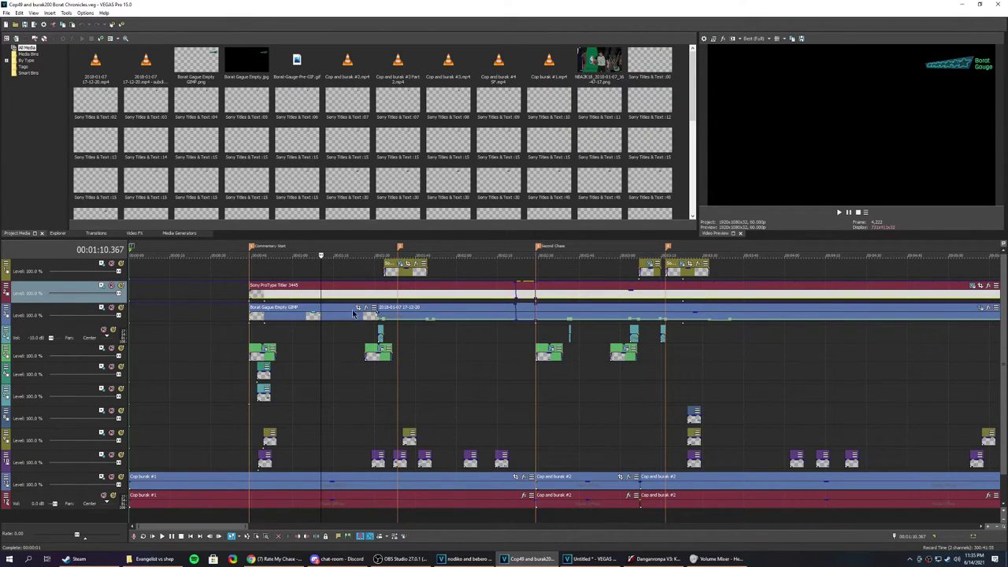
{"action": "left_click", "coordinate": [359, 307]}
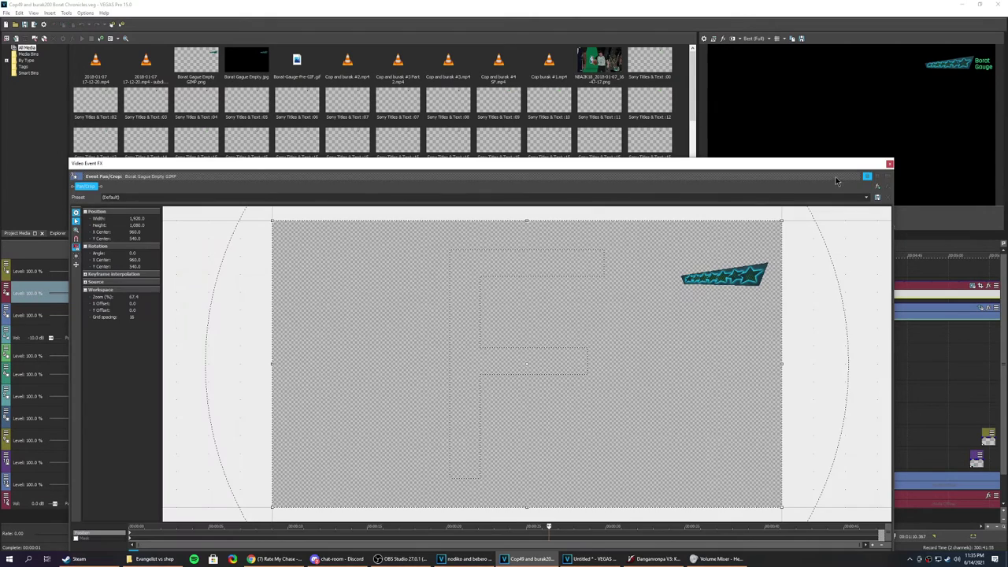
{"action": "left_click", "coordinate": [889, 165]}
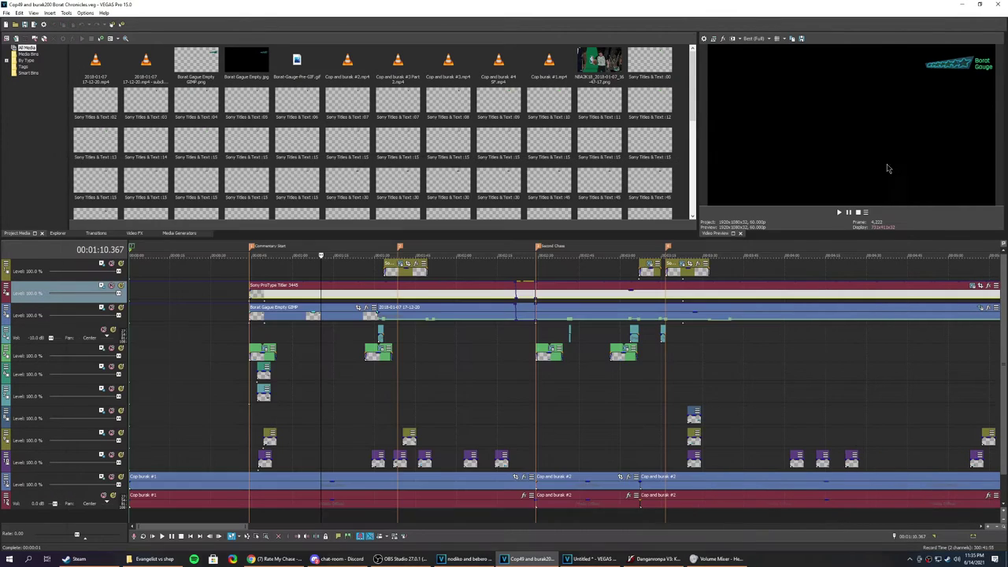
Look over the gauge video clip that follows the empty gauge image, checking it at 00:08:24.600 and 00:02:07.550.
{"action": "scroll", "coordinate": [496, 307], "scroll_direction": "down", "scroll_amount": 1}
{"action": "scroll", "coordinate": [591, 319], "scroll_direction": "down", "scroll_amount": 1}
{"action": "left_click", "coordinate": [591, 319]}
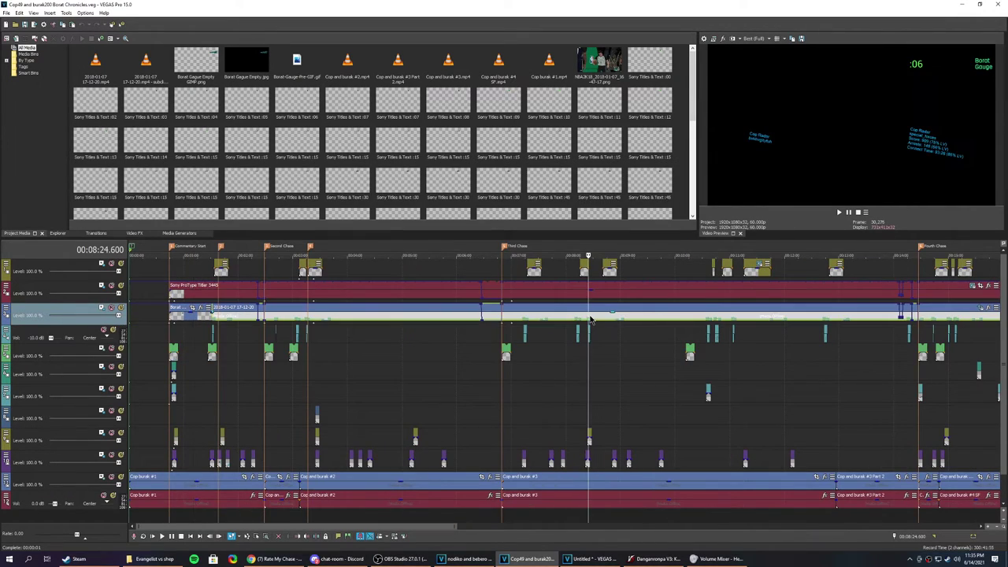
{"action": "scroll", "coordinate": [610, 318], "scroll_direction": "up", "scroll_amount": 1}
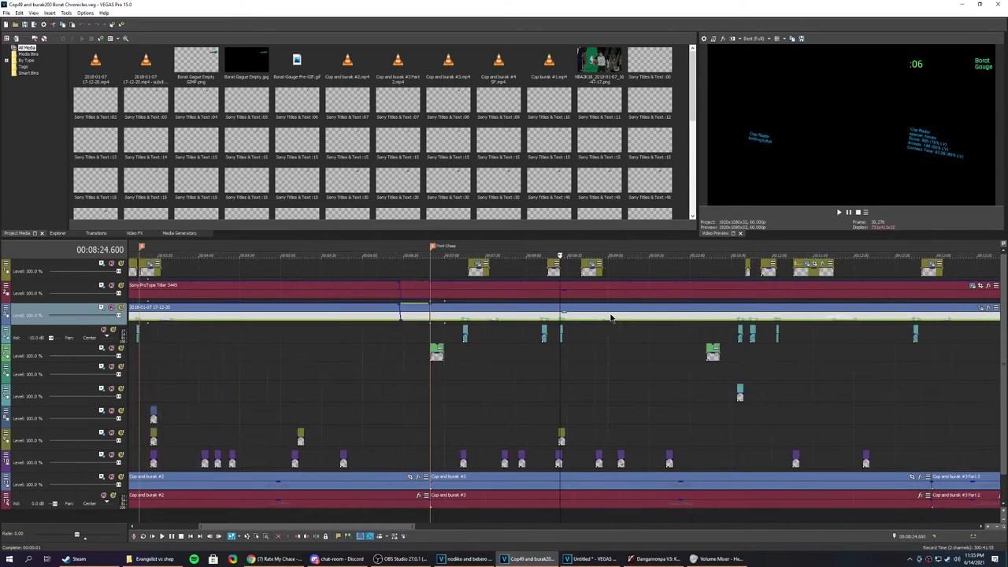
{"action": "scroll", "coordinate": [257, 322], "scroll_direction": "down", "scroll_amount": 1}
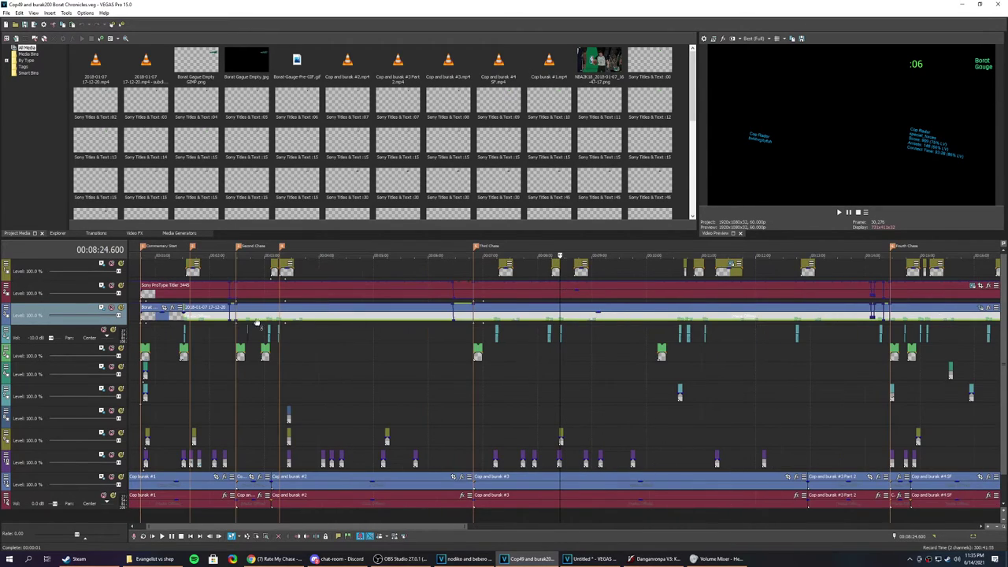
{"action": "left_click", "coordinate": [217, 319]}
{"action": "scroll", "coordinate": [388, 331], "scroll_direction": "up", "scroll_amount": 3}
{"action": "scroll", "coordinate": [388, 332], "scroll_direction": "up", "scroll_amount": 2}
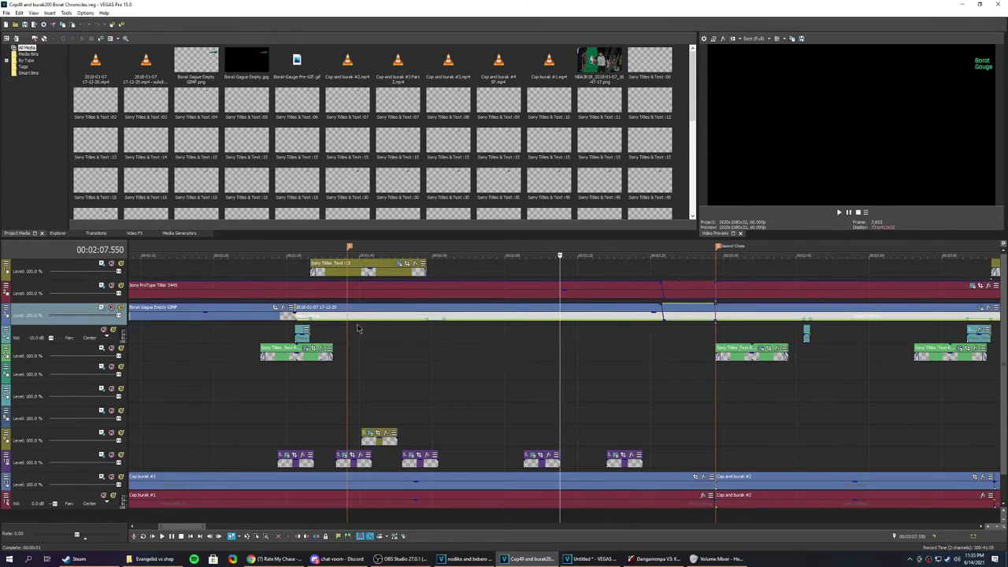
Enlarge the track heights and inspect the gauge clip's velocity points between 00:01:49.267 and 00:01:50.850.
{"action": "left_click", "coordinate": [1004, 510]}
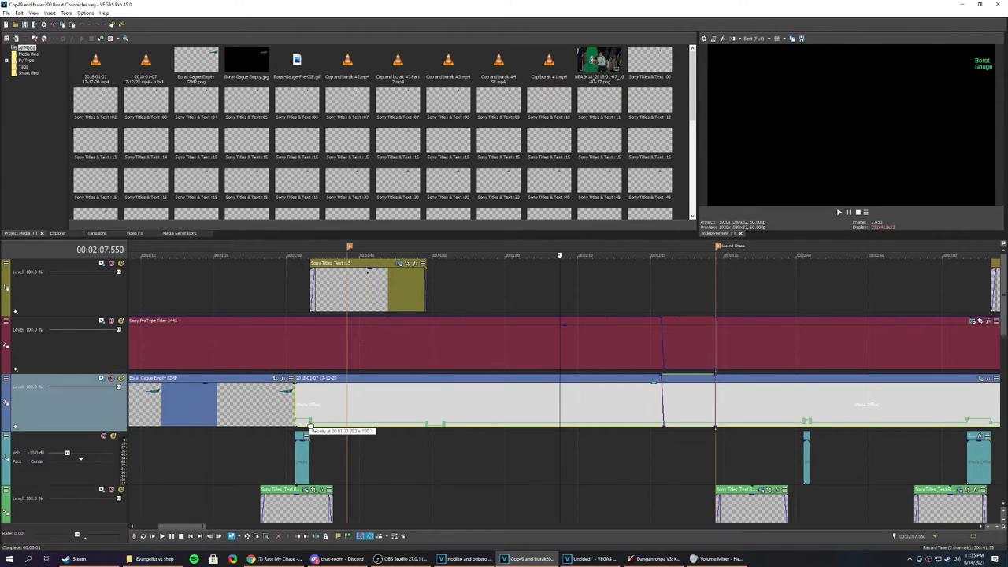
{"action": "left_click", "coordinate": [426, 424]}
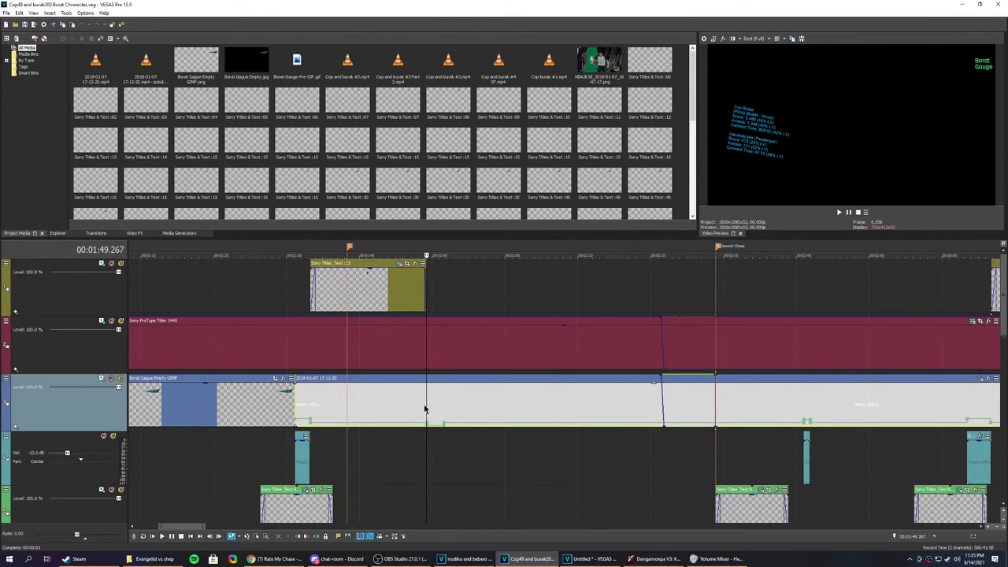
{"action": "left_click", "coordinate": [414, 408]}
{"action": "left_click", "coordinate": [430, 412]}
{"action": "left_click", "coordinate": [439, 411]}
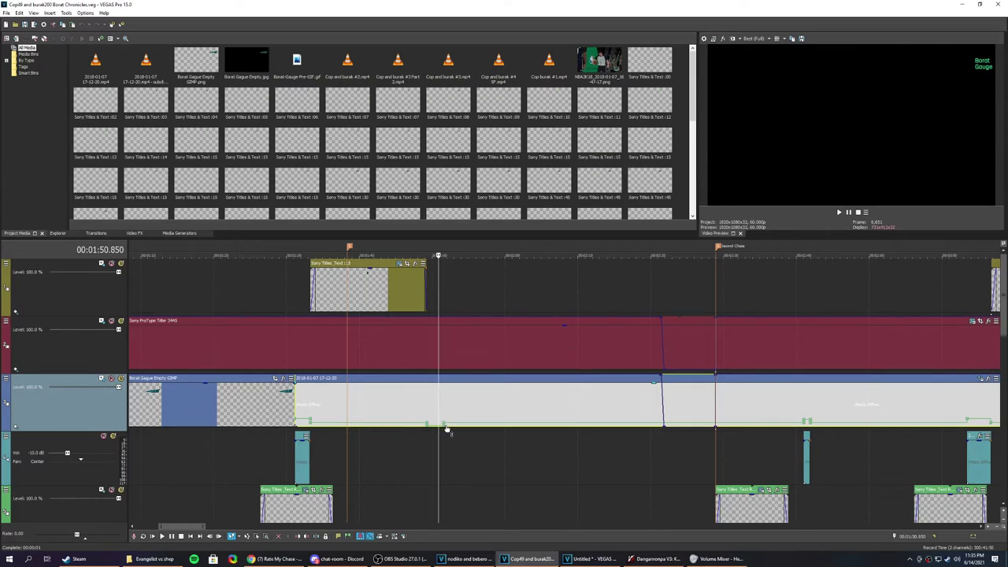
Examine the gauge's raised velocity segments and the audio events aligned beneath them at 00:02:41.000 and 00:03:03.450.
{"action": "left_click", "coordinate": [805, 412]}
{"action": "scroll", "coordinate": [788, 441], "scroll_direction": "up", "scroll_amount": 5}
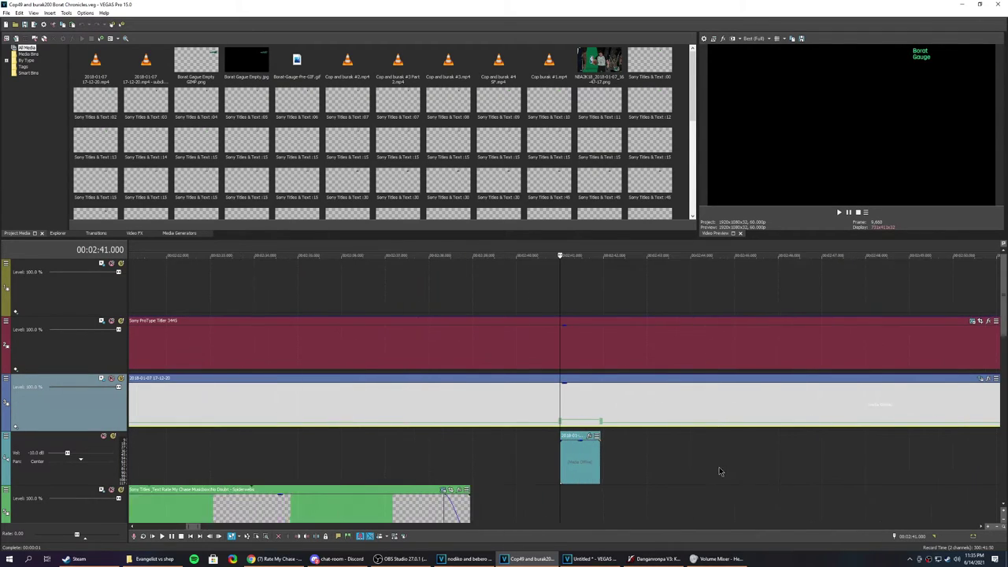
{"action": "left_click", "coordinate": [585, 468]}
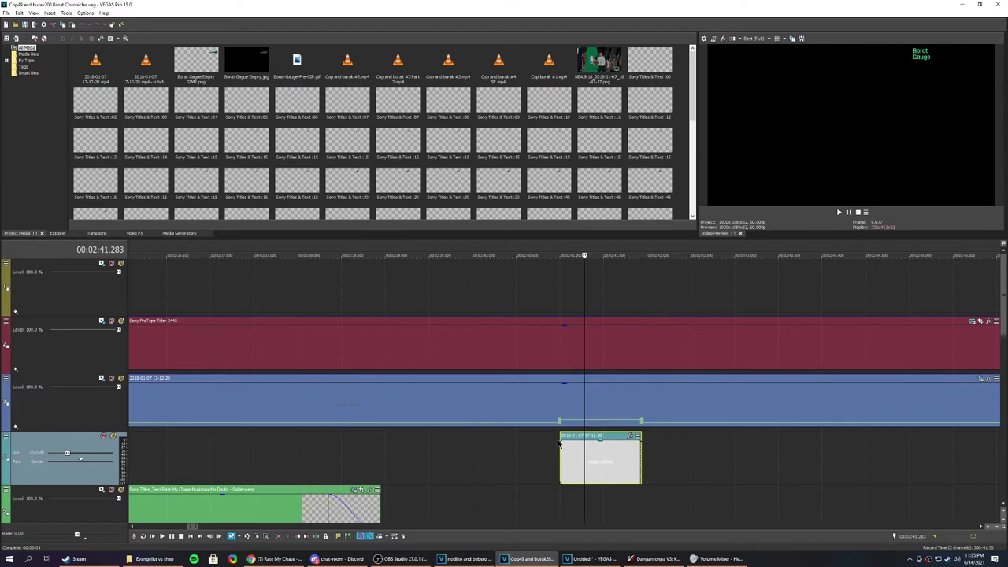
{"action": "left_click", "coordinate": [547, 413]}
{"action": "scroll", "coordinate": [653, 412], "scroll_direction": "down", "scroll_amount": 3}
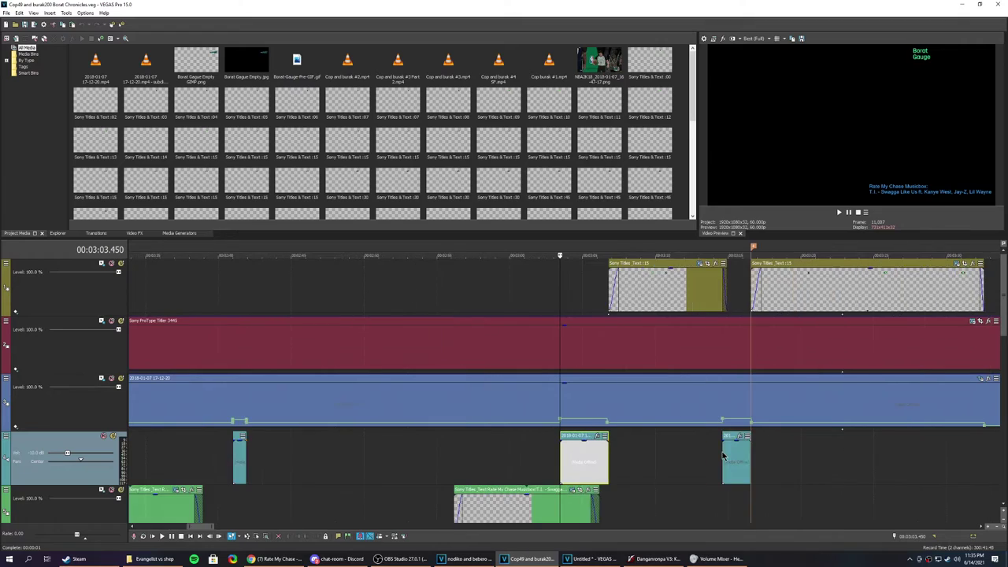
{"action": "scroll", "coordinate": [628, 442], "scroll_direction": "up", "scroll_amount": 2}
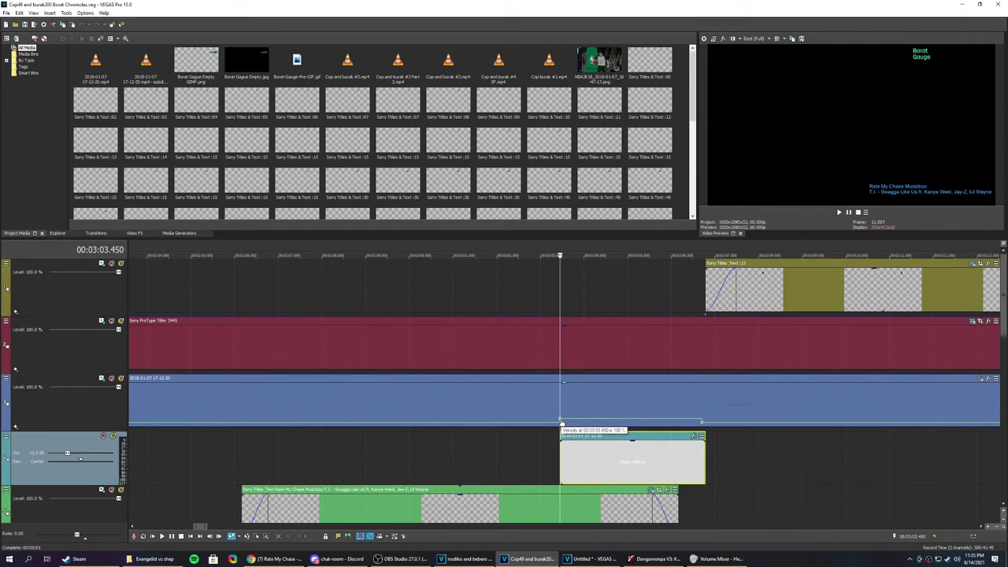
Inspect the gauge's velocity point at 00:03:32.583, at the end of the second chase's last countdown event.
{"action": "scroll", "coordinate": [543, 439], "scroll_direction": "down", "scroll_amount": 4}
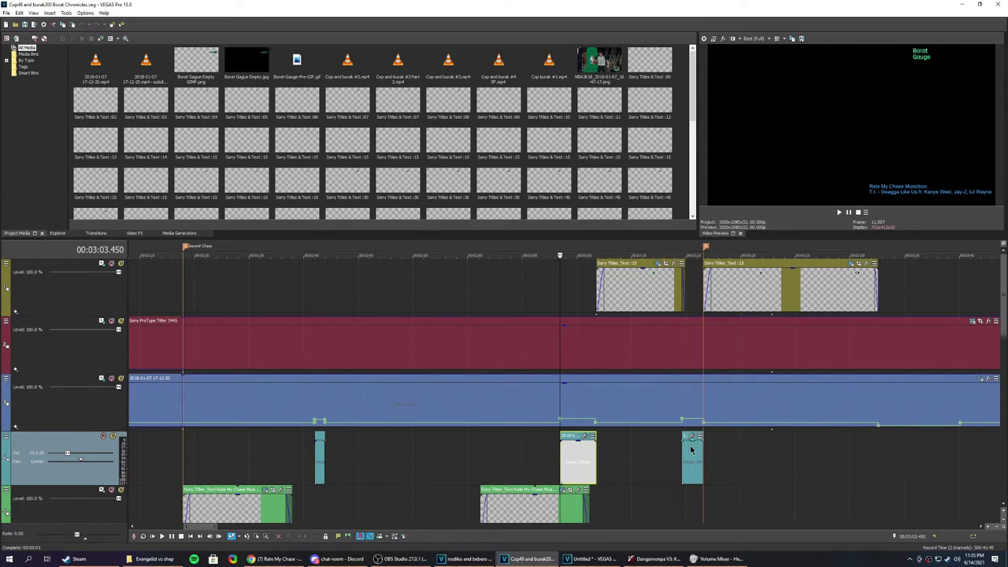
{"action": "scroll", "coordinate": [692, 450], "scroll_direction": "down", "scroll_amount": 3}
{"action": "left_click", "coordinate": [666, 446]}
{"action": "scroll", "coordinate": [667, 446], "scroll_direction": "up", "scroll_amount": 4}
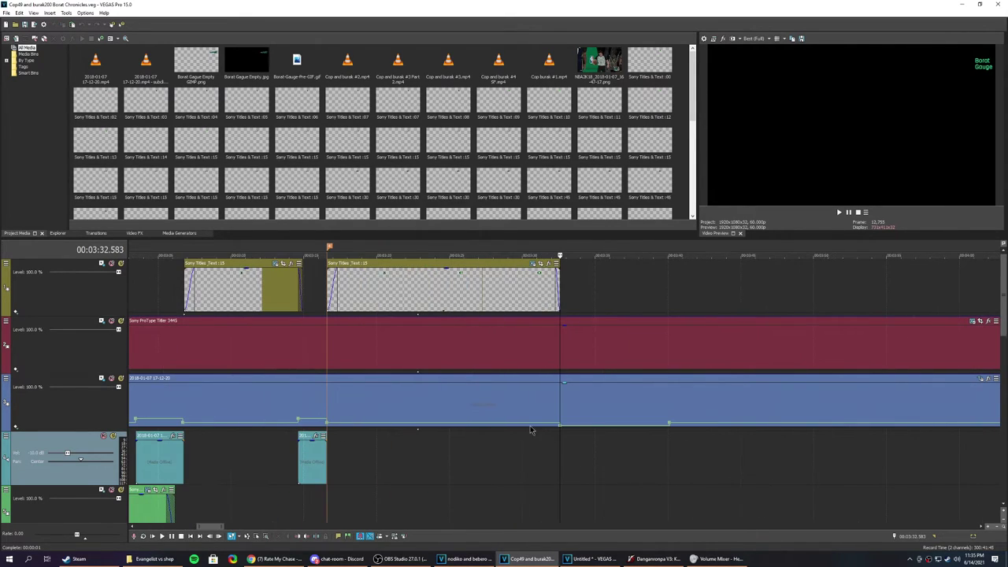
{"action": "mouse_move", "coordinate": [561, 428]}
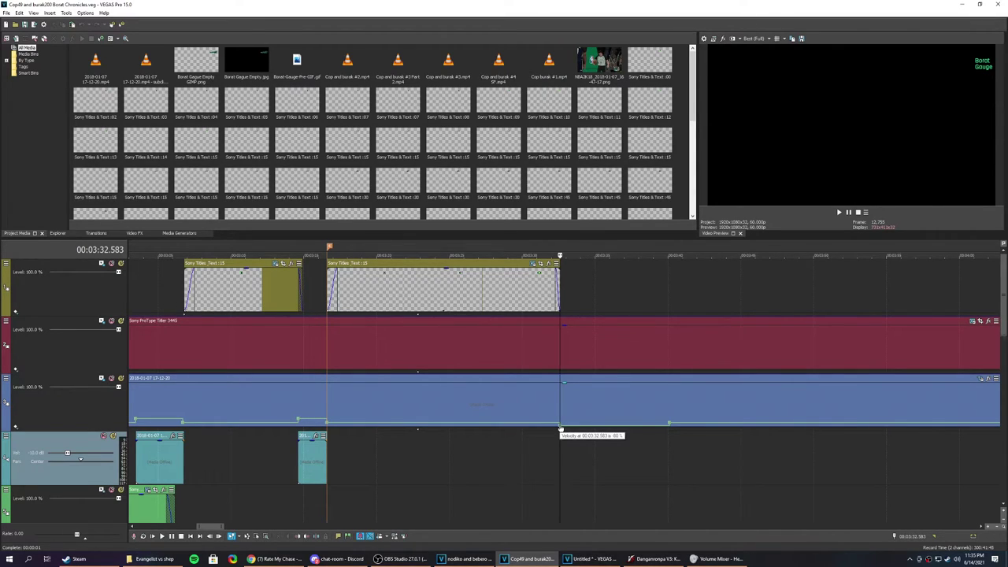
Examine the third chase's first gauge velocity segment and its matching audio event at 00:07:13.483.
{"action": "scroll", "coordinate": [561, 430], "scroll_direction": "down", "scroll_amount": 8}
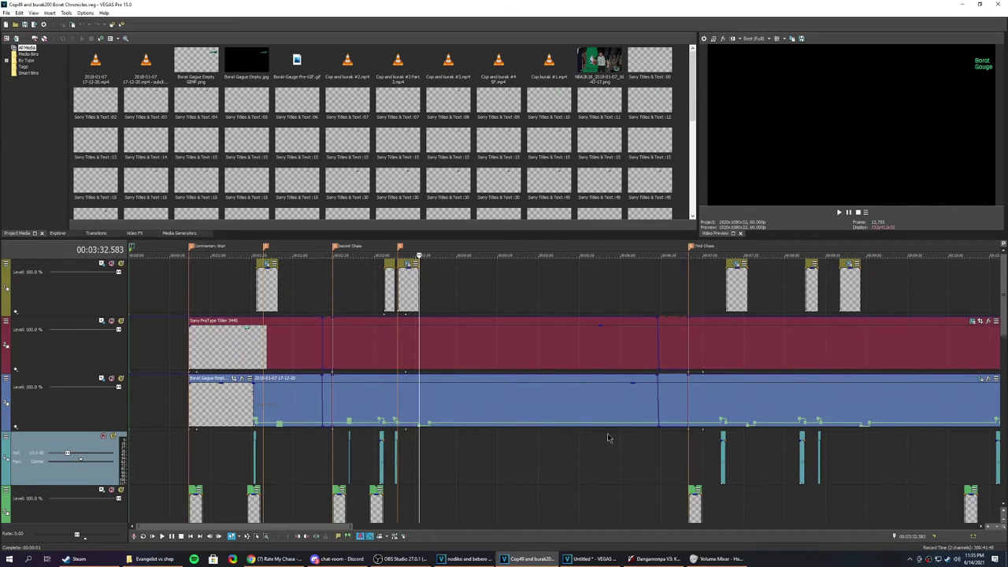
{"action": "left_click", "coordinate": [720, 417]}
{"action": "scroll", "coordinate": [674, 464], "scroll_direction": "up", "scroll_amount": 6}
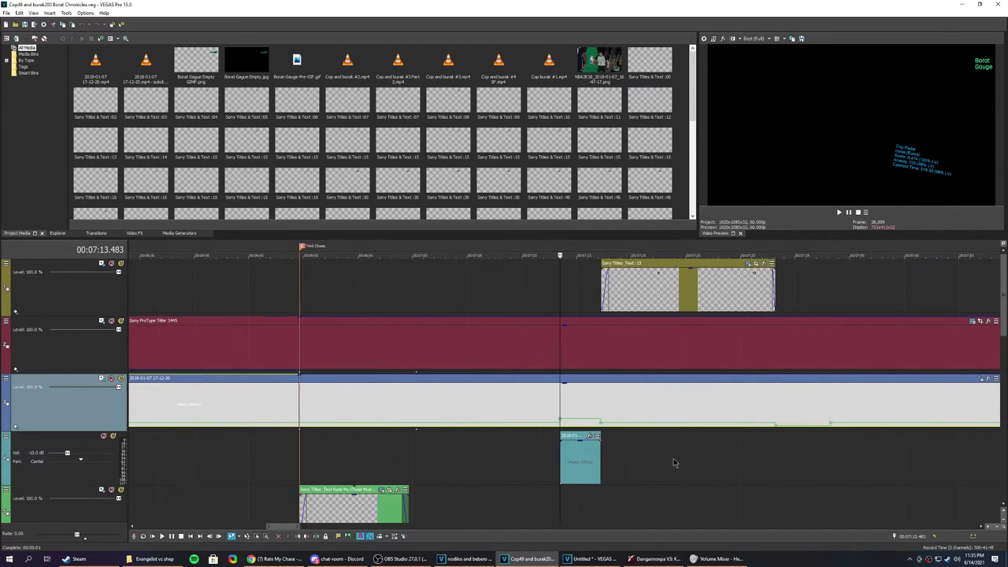
{"action": "scroll", "coordinate": [674, 463], "scroll_direction": "down", "scroll_amount": 1}
{"action": "scroll", "coordinate": [653, 456], "scroll_direction": "up", "scroll_amount": 1}
{"action": "scroll", "coordinate": [641, 449], "scroll_direction": "down", "scroll_amount": 3}
Switch to the Lost Chases project, enlarge the timeline area and collapse the Main Markers track group.
{"action": "left_click", "coordinate": [469, 558]}
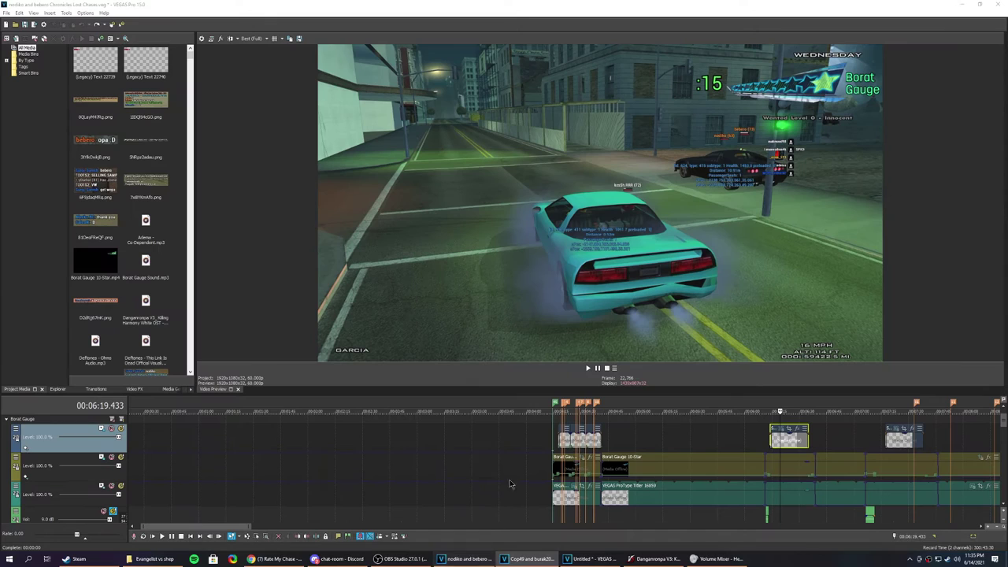
{"action": "scroll", "coordinate": [500, 477], "scroll_direction": "down", "scroll_amount": 5}
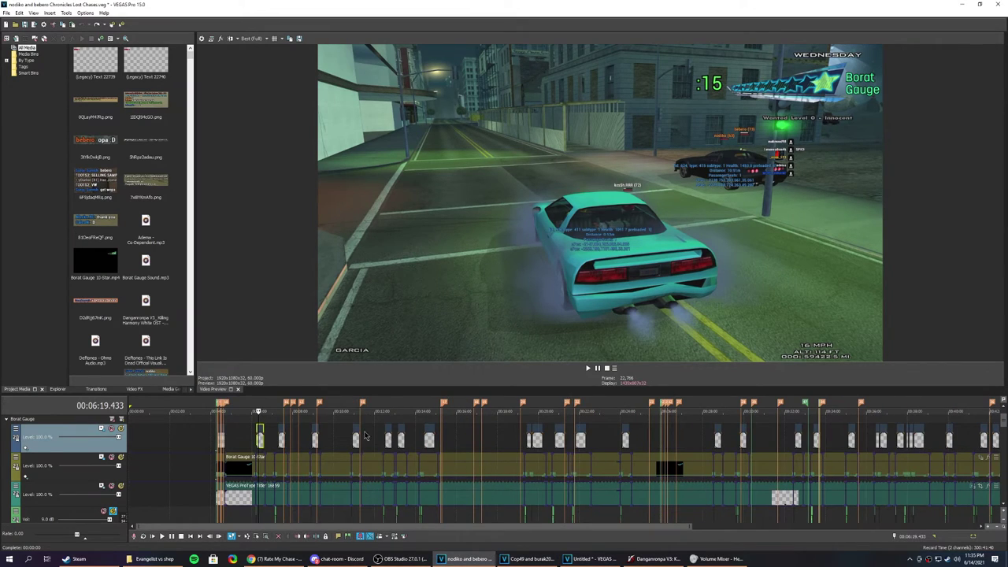
{"action": "left_click_drag", "start_coordinate": [347, 395], "coordinate": [347, 297]}
{"action": "scroll", "coordinate": [370, 402], "scroll_direction": "up", "scroll_amount": 5}
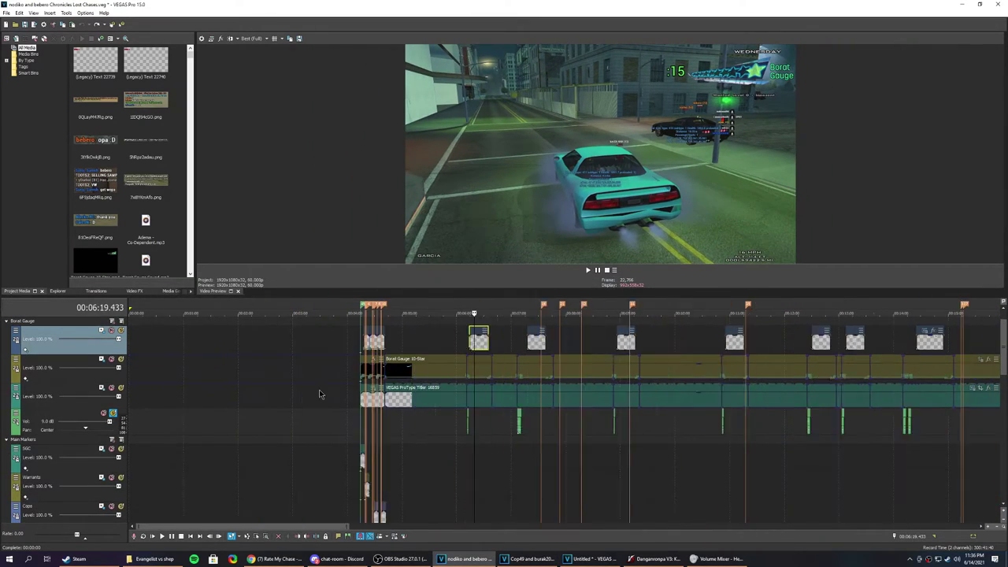
{"action": "scroll", "coordinate": [372, 403], "scroll_direction": "down", "scroll_amount": 4}
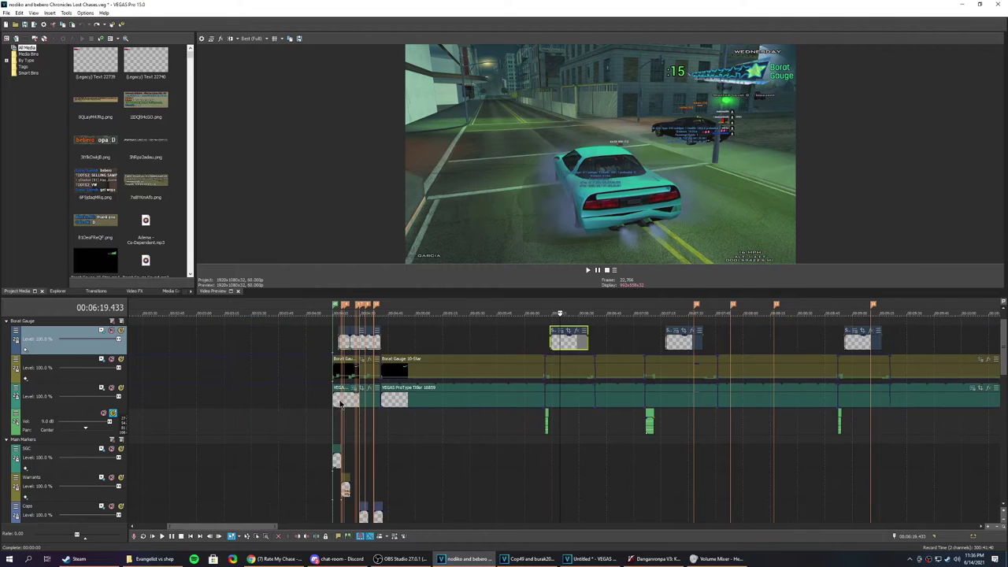
{"action": "left_click", "coordinate": [6, 442]}
{"action": "scroll", "coordinate": [994, 430], "scroll_direction": "down", "scroll_amount": 3}
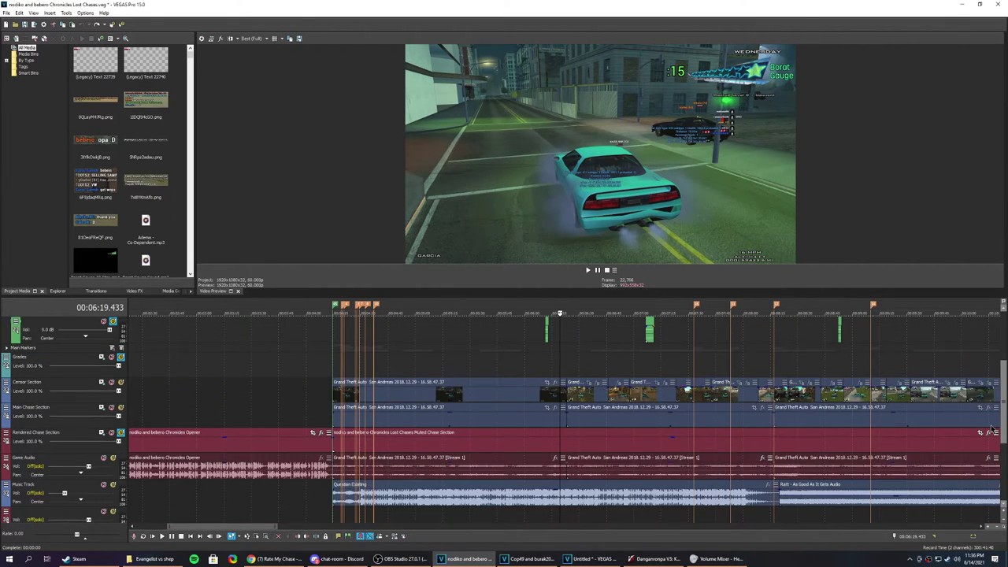
{"action": "scroll", "coordinate": [994, 430], "scroll_direction": "up", "scroll_amount": 6}
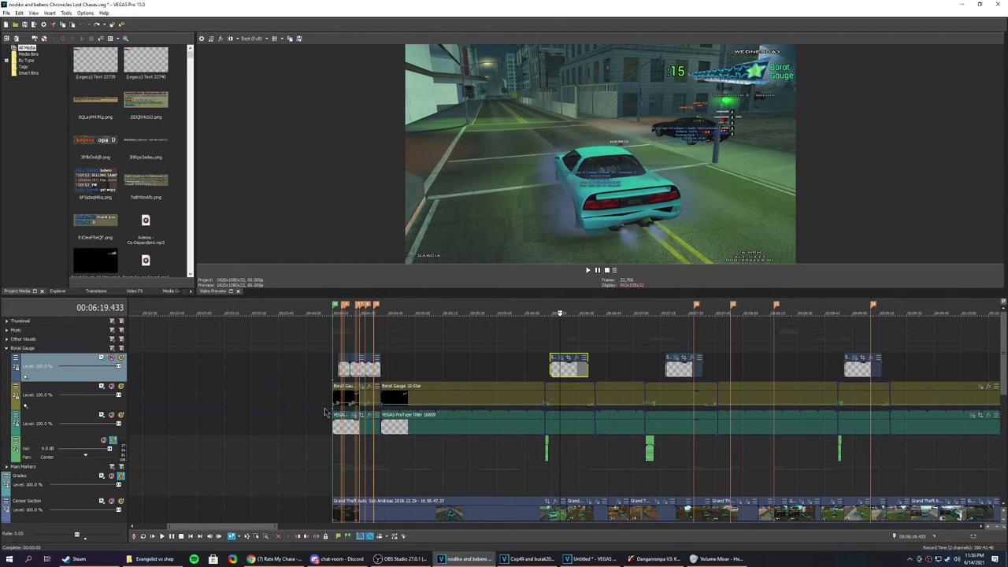
Select the Borat Gauge track group, followed by its gauge video track and its audio track.
{"action": "left_click", "coordinate": [38, 349]}
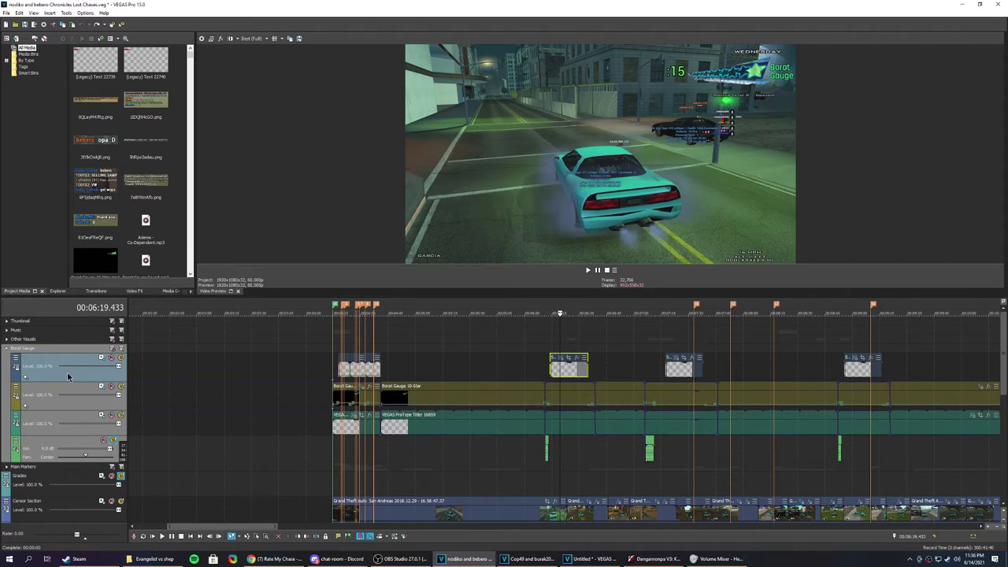
{"action": "left_click", "coordinate": [65, 403]}
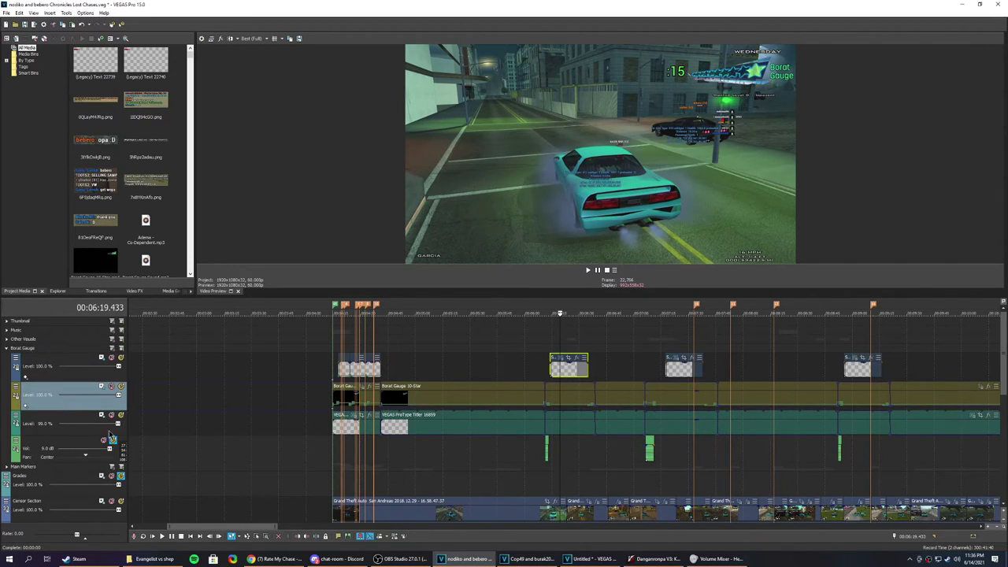
{"action": "left_click", "coordinate": [41, 458]}
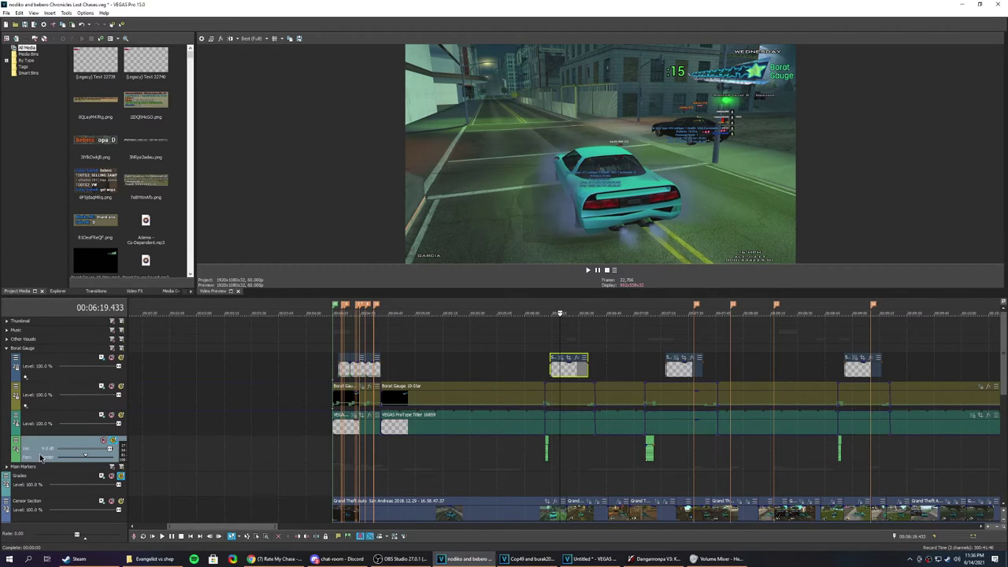
Review the countdown events on the first Borat Gauge track at 00:04:17.500, 00:04:20.917 and 00:06:19.183.
{"action": "left_click", "coordinate": [341, 369]}
{"action": "scroll", "coordinate": [342, 371], "scroll_direction": "up", "scroll_amount": 5}
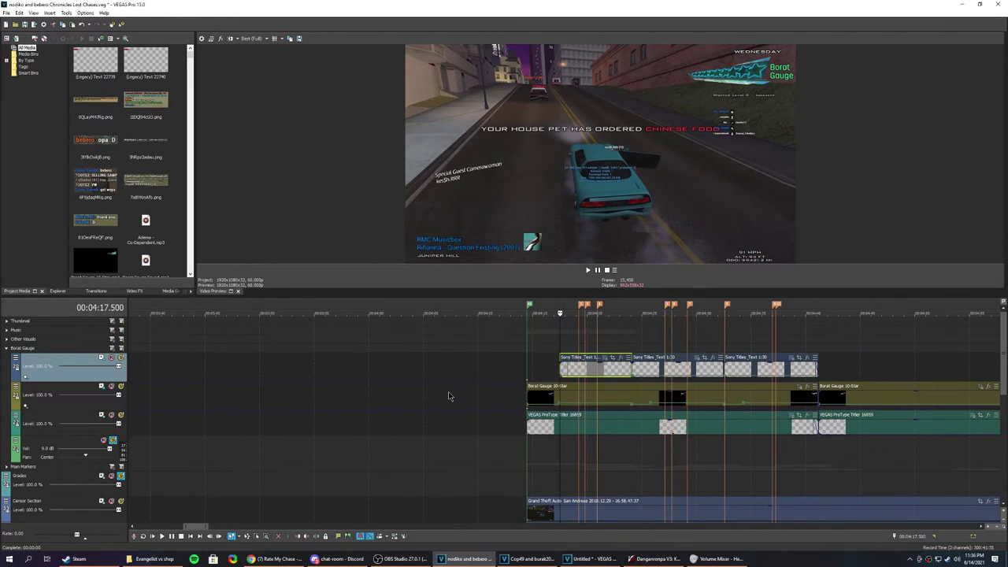
{"action": "left_click", "coordinate": [598, 371]}
{"action": "scroll", "coordinate": [599, 370], "scroll_direction": "down", "scroll_amount": 6}
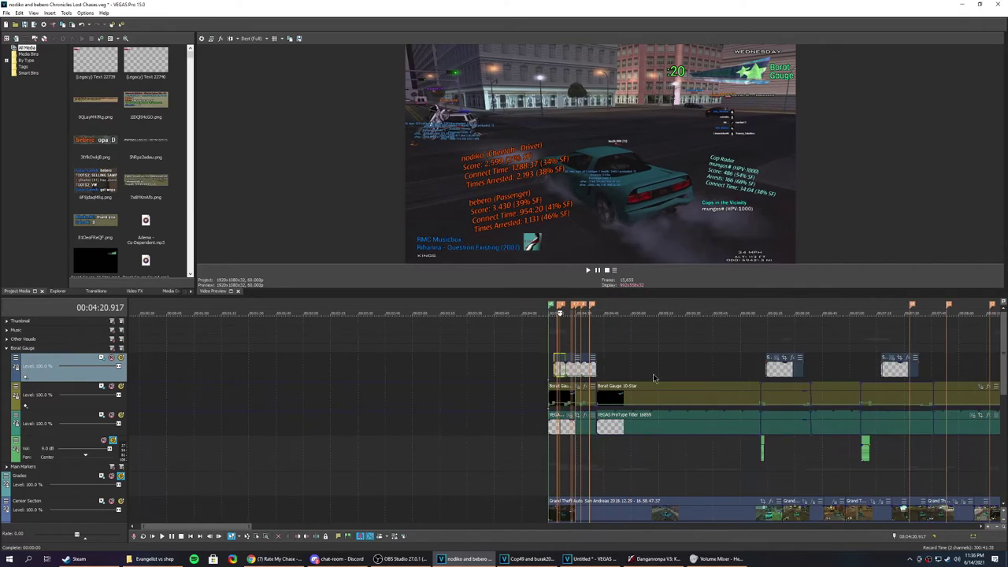
{"action": "left_click", "coordinate": [647, 371]}
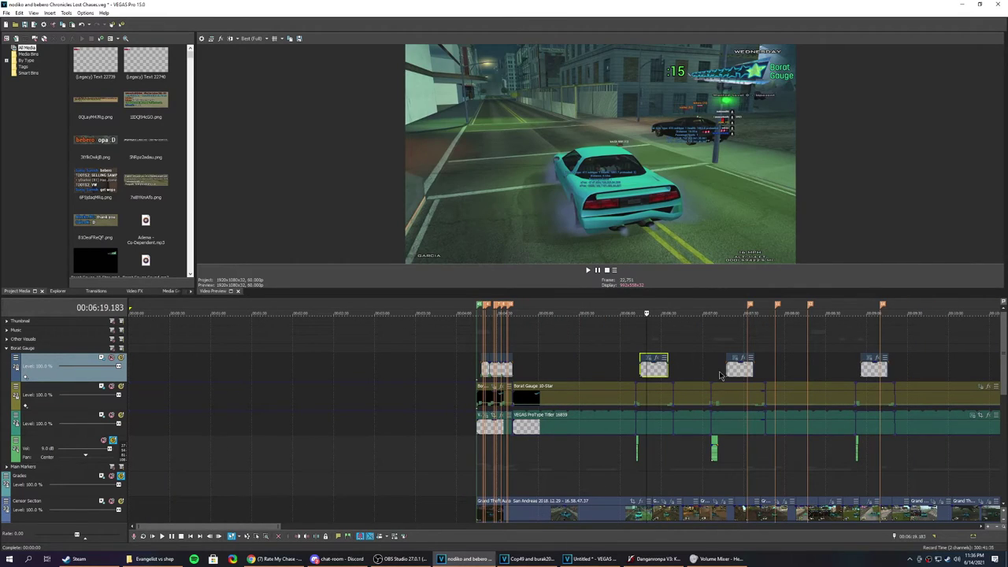
Review the countdown events on the first Borat Gauge track at 00:07:20.317 and 00:38:19.700.
{"action": "left_click", "coordinate": [732, 370]}
{"action": "scroll", "coordinate": [694, 372], "scroll_direction": "down", "scroll_amount": 5}
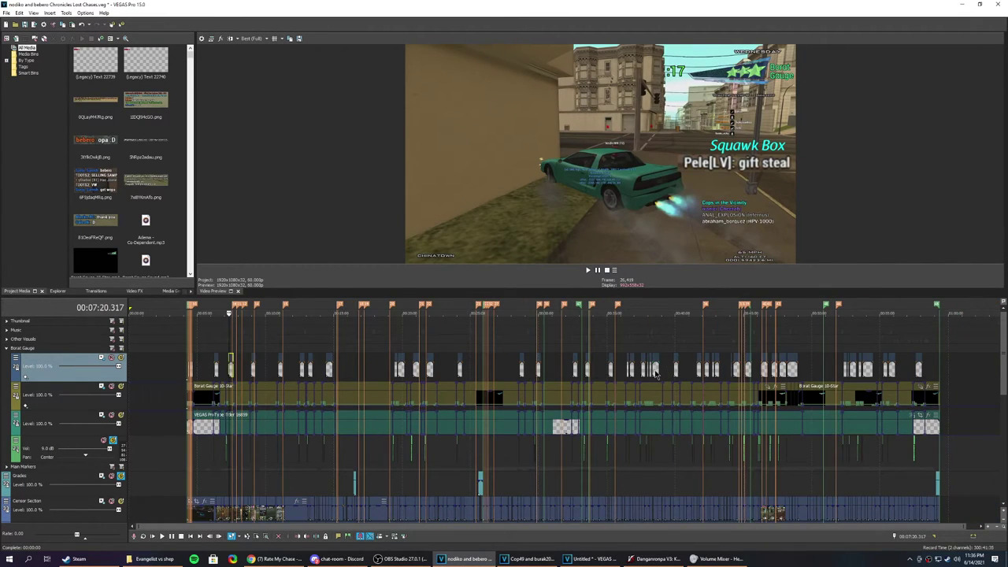
{"action": "left_click", "coordinate": [656, 371]}
{"action": "scroll", "coordinate": [646, 377], "scroll_direction": "up", "scroll_amount": 5}
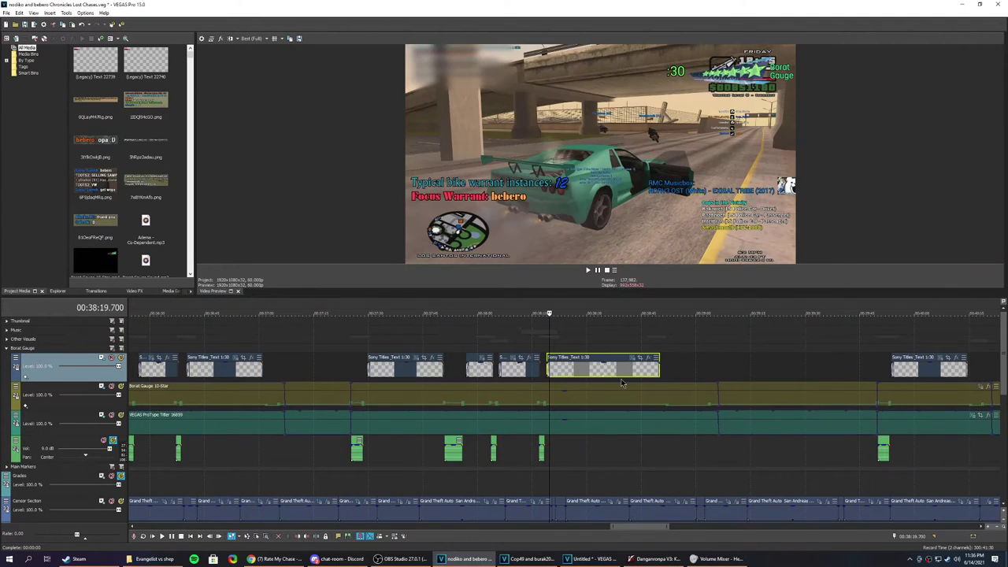
{"action": "scroll", "coordinate": [750, 376], "scroll_direction": "down", "scroll_amount": 4}
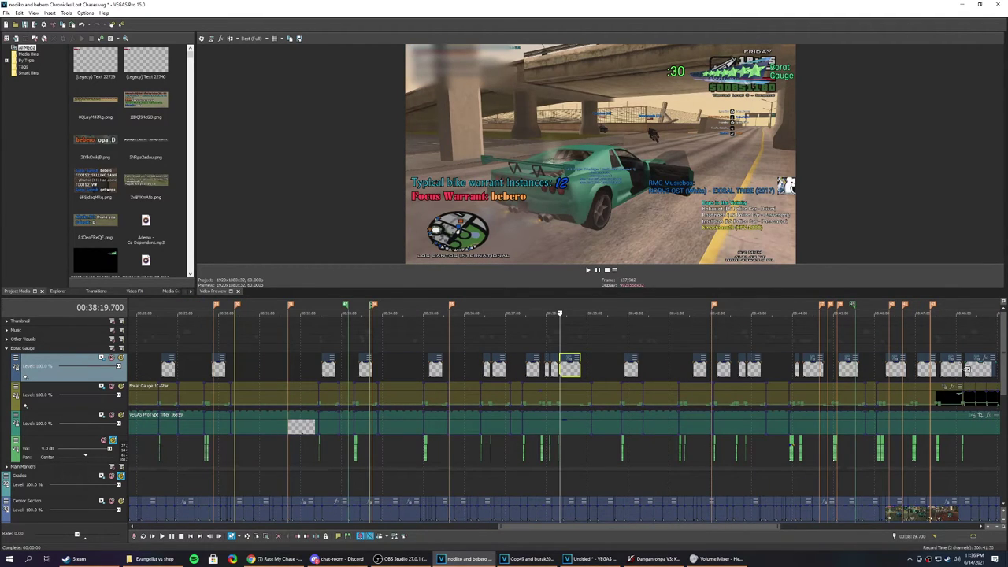
Inspect the long countdown event at 00:48:12.967, checking its frames at 00:48:19.783 and 00:48:14.083 against the 10-Star gauge events below.
{"action": "left_click", "coordinate": [967, 370]}
{"action": "scroll", "coordinate": [853, 382], "scroll_direction": "up", "scroll_amount": 4}
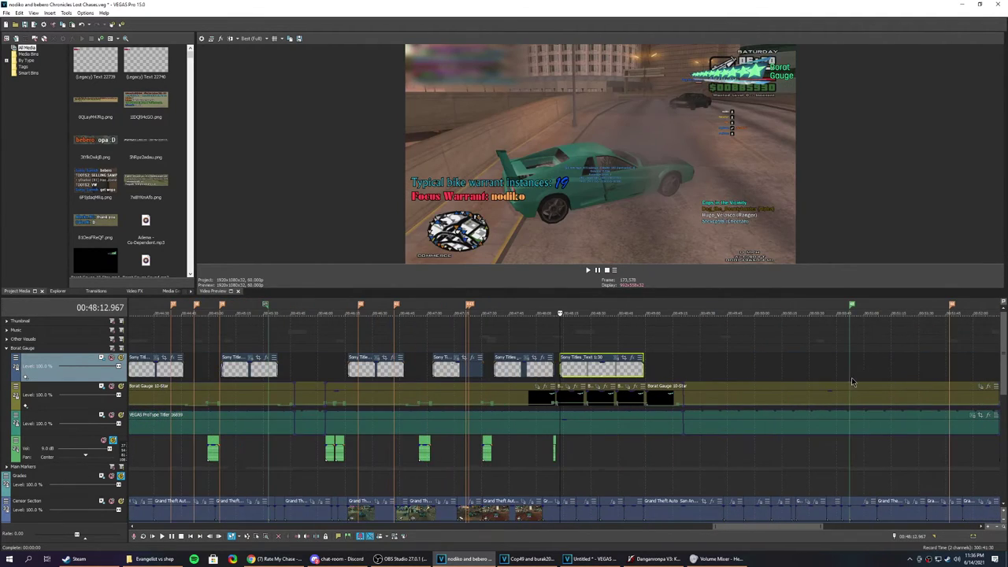
{"action": "left_click", "coordinate": [596, 377]}
{"action": "left_click", "coordinate": [571, 372]}
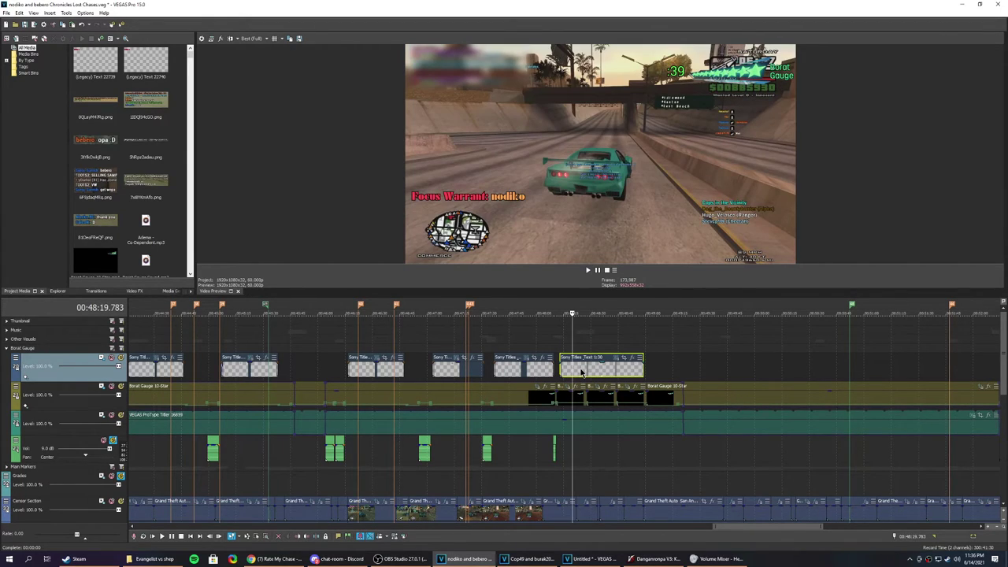
{"action": "scroll", "coordinate": [581, 371], "scroll_direction": "down", "scroll_amount": 4}
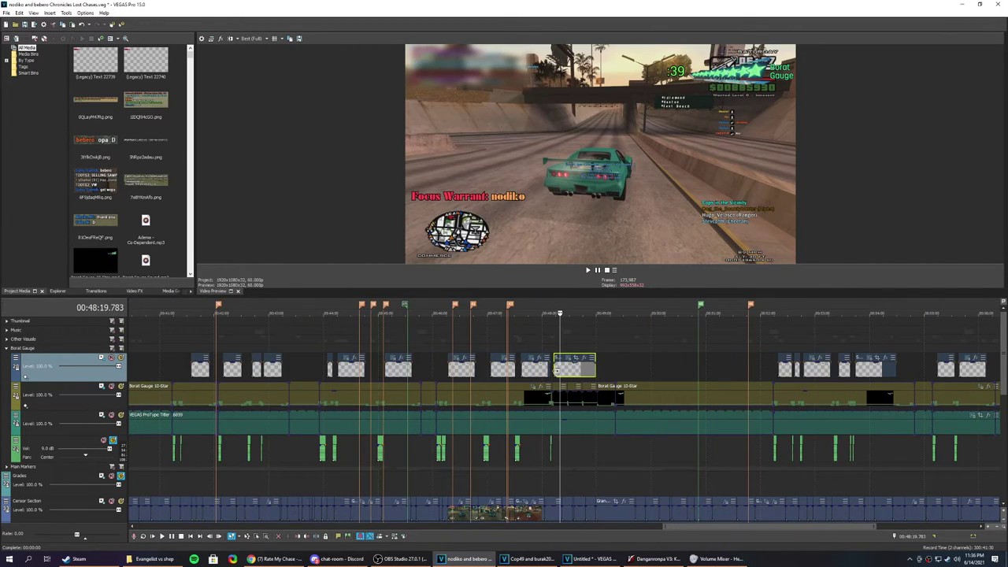
{"action": "scroll", "coordinate": [560, 370], "scroll_direction": "up", "scroll_amount": 6}
{"action": "left_click", "coordinate": [576, 373]}
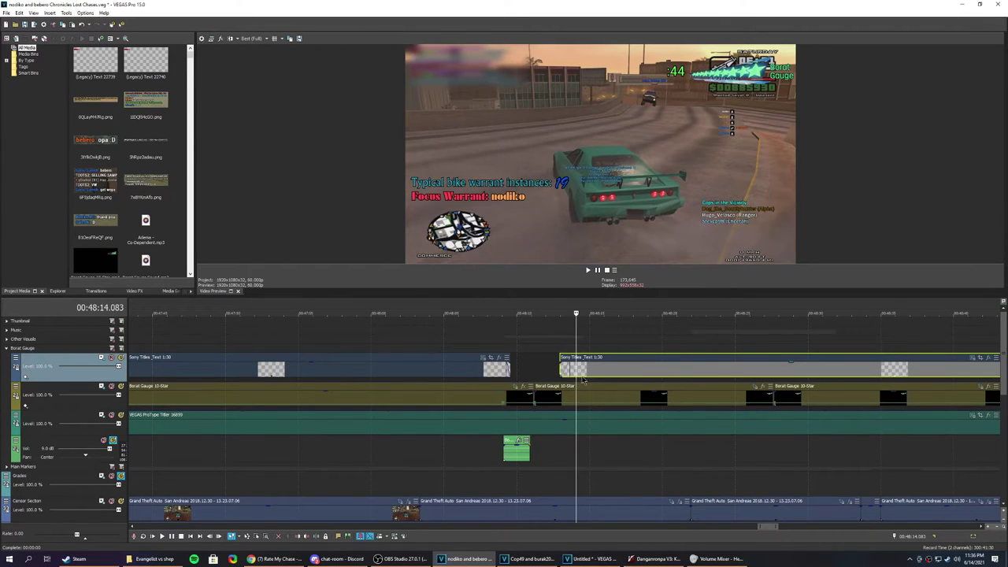
{"action": "scroll", "coordinate": [581, 376], "scroll_direction": "down", "scroll_amount": 5}
{"action": "scroll", "coordinate": [581, 407], "scroll_direction": "down", "scroll_amount": 4}
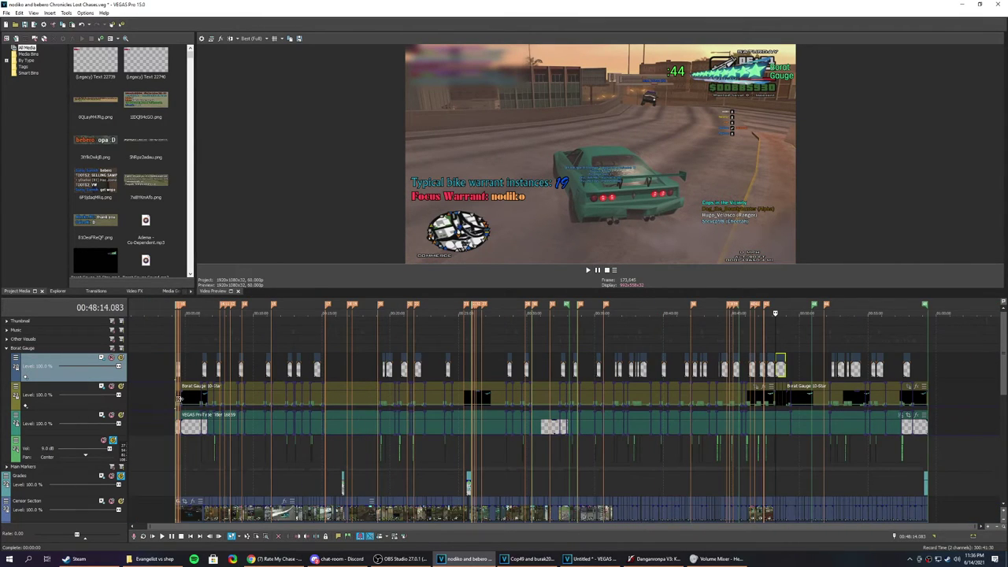
Solo the countdown, 10-Star gauge and gauge title tracks in the Borat Gauge group.
{"action": "left_click", "coordinate": [180, 399]}
{"action": "scroll", "coordinate": [417, 427], "scroll_direction": "up", "scroll_amount": 6}
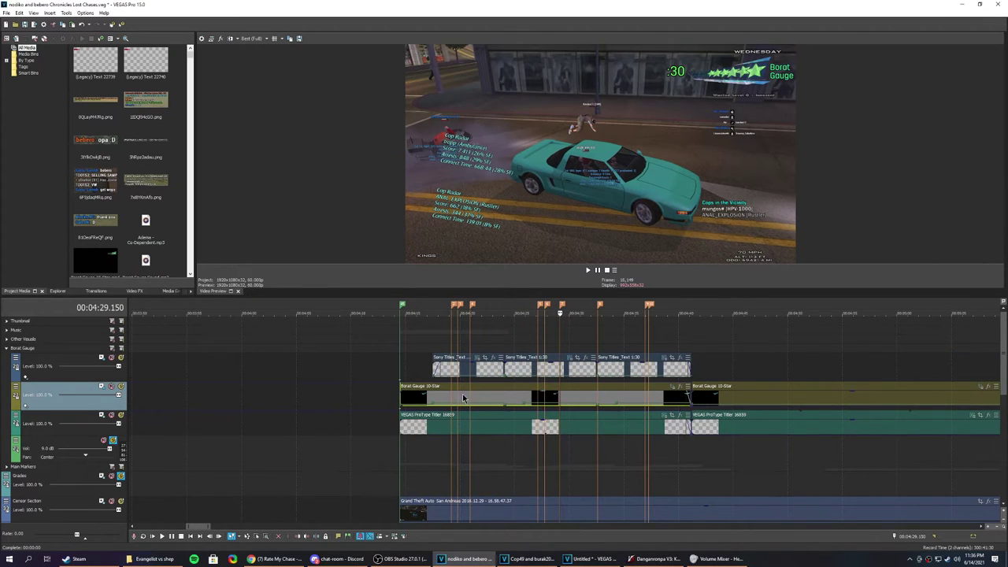
{"action": "left_click", "coordinate": [121, 388]}
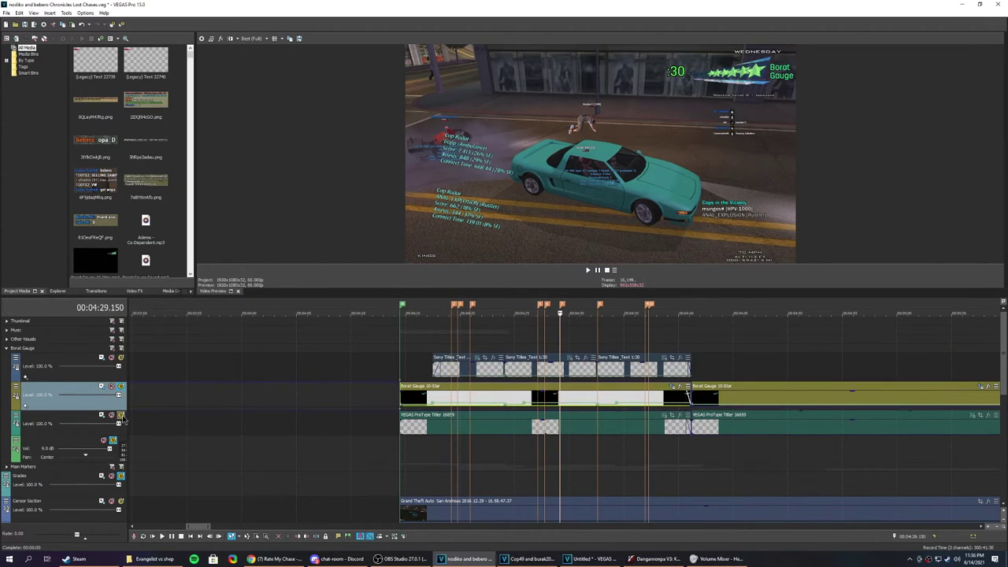
{"action": "left_click", "coordinate": [121, 415]}
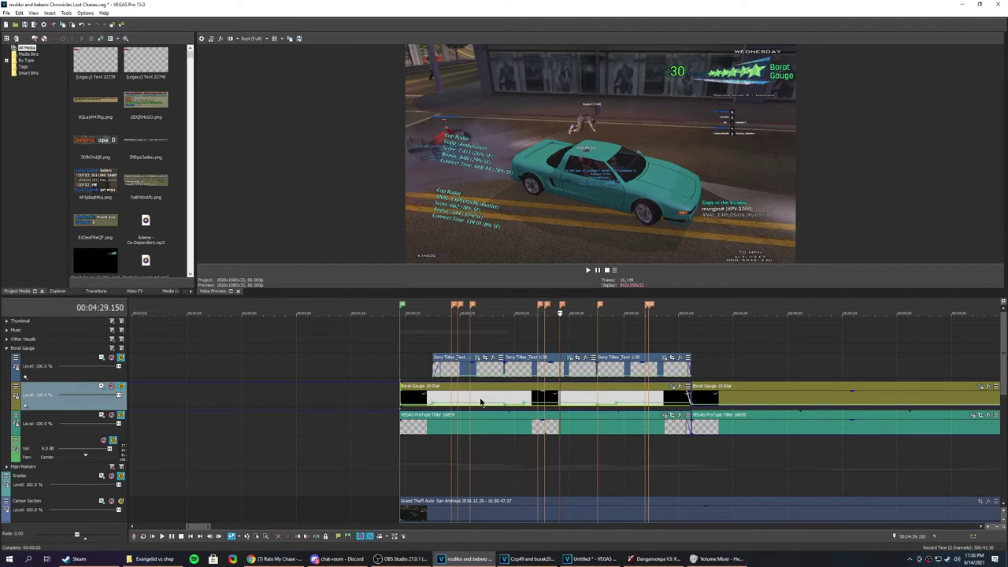
Examine the opening Borat Gauge 10-Star event around the first countdown at 00:04:17.500.
{"action": "left_click", "coordinate": [481, 401]}
{"action": "left_click", "coordinate": [433, 401]}
{"action": "scroll", "coordinate": [433, 400], "scroll_direction": "up", "scroll_amount": 2}
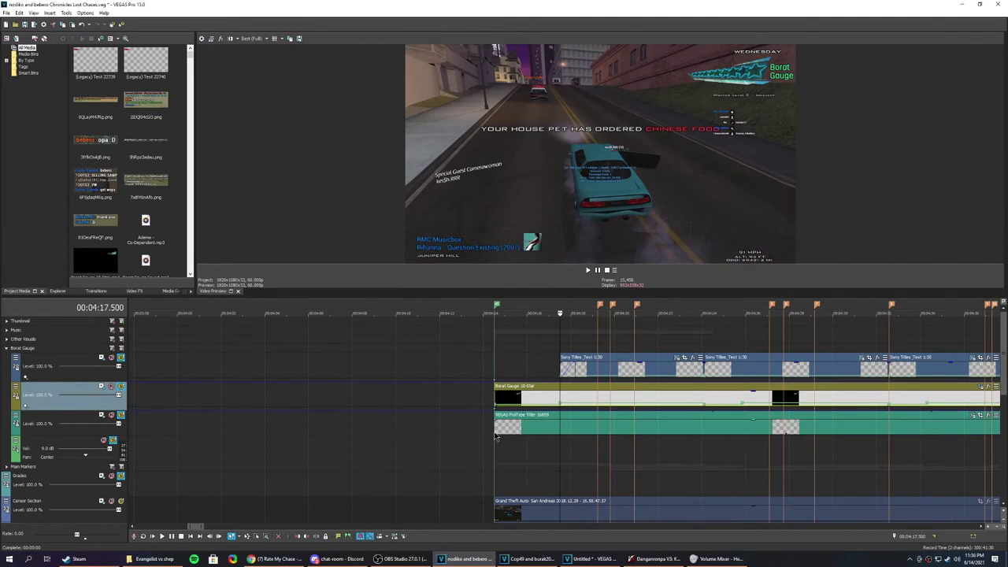
{"action": "scroll", "coordinate": [616, 430], "scroll_direction": "down", "scroll_amount": 2}
{"action": "scroll", "coordinate": [616, 429], "scroll_direction": "down", "scroll_amount": 5}
Play the gauge's opacity fade-in from 00:06:11.100 into the first Borat Gauge Sound event.
{"action": "left_click", "coordinate": [637, 399]}
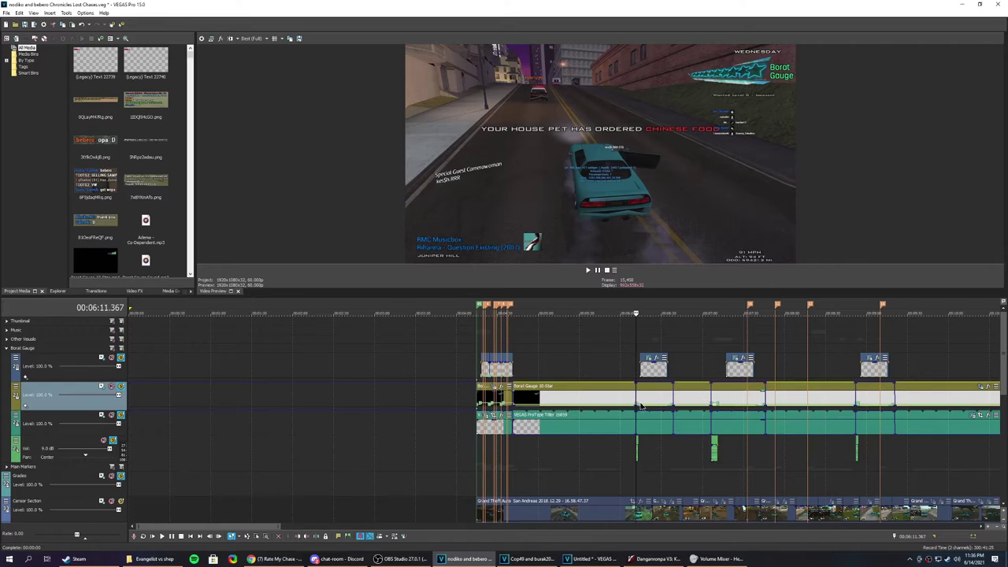
{"action": "scroll", "coordinate": [606, 430], "scroll_direction": "up", "scroll_amount": 7}
{"action": "scroll", "coordinate": [605, 426], "scroll_direction": "up", "scroll_amount": 5}
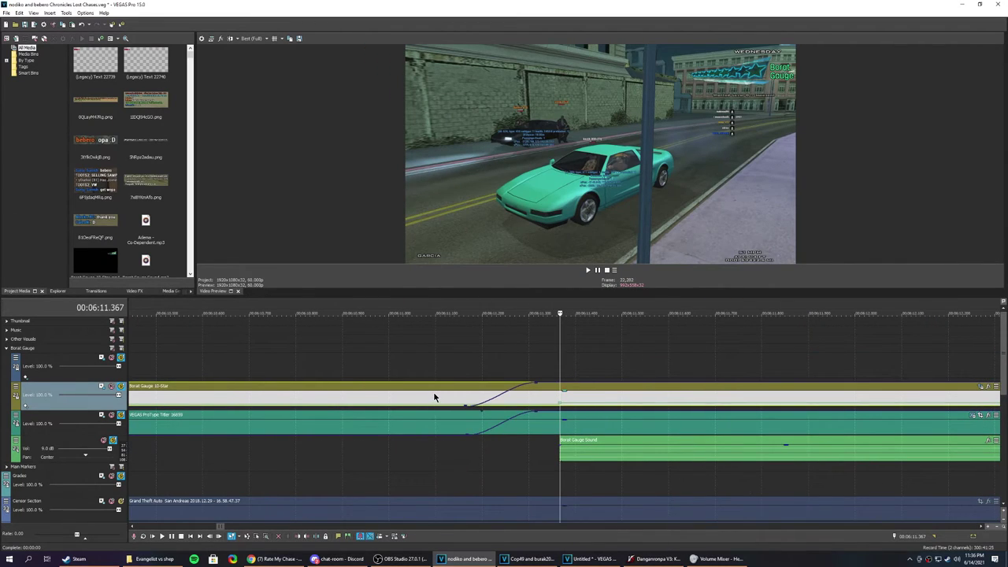
{"action": "left_click", "coordinate": [436, 397]}
{"action": "key", "text": "space"}
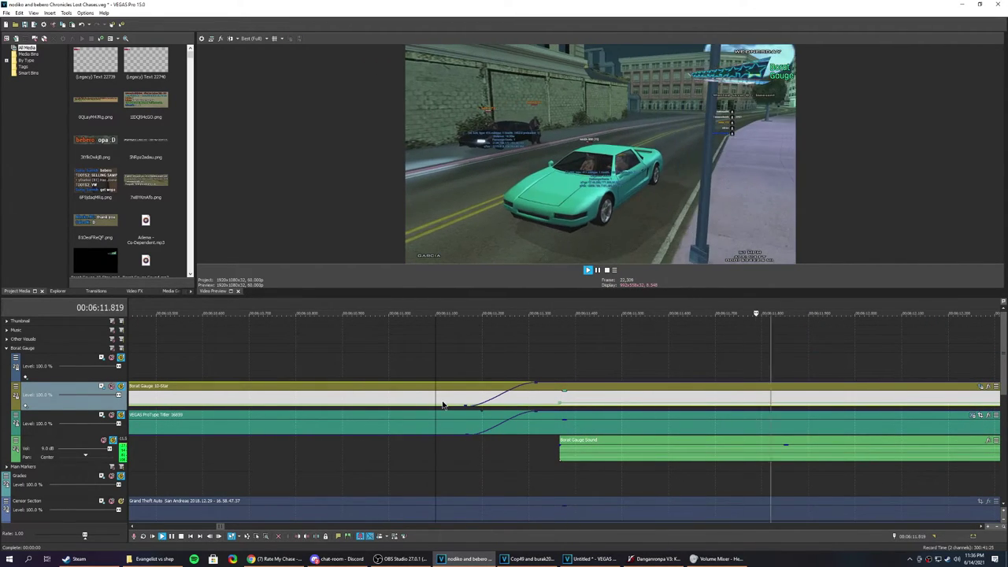
{"action": "key", "text": "space"}
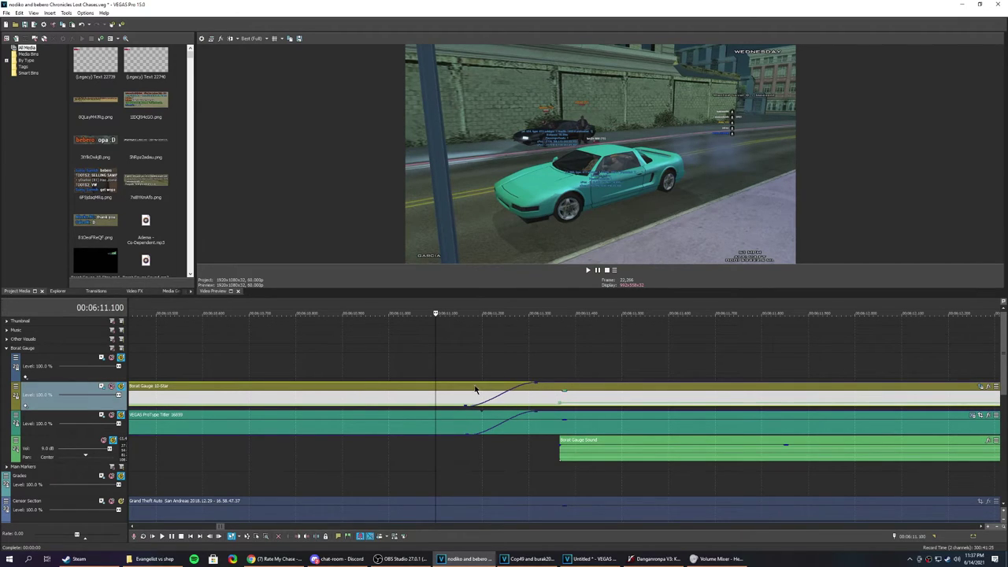
Measure the gauge fade-in from 00:06:11.167 to 00:06:11.317, and the gap from there to the sound's start at 00:06:11.367.
{"action": "left_click_drag", "start_coordinate": [467, 371], "coordinate": [536, 361]}
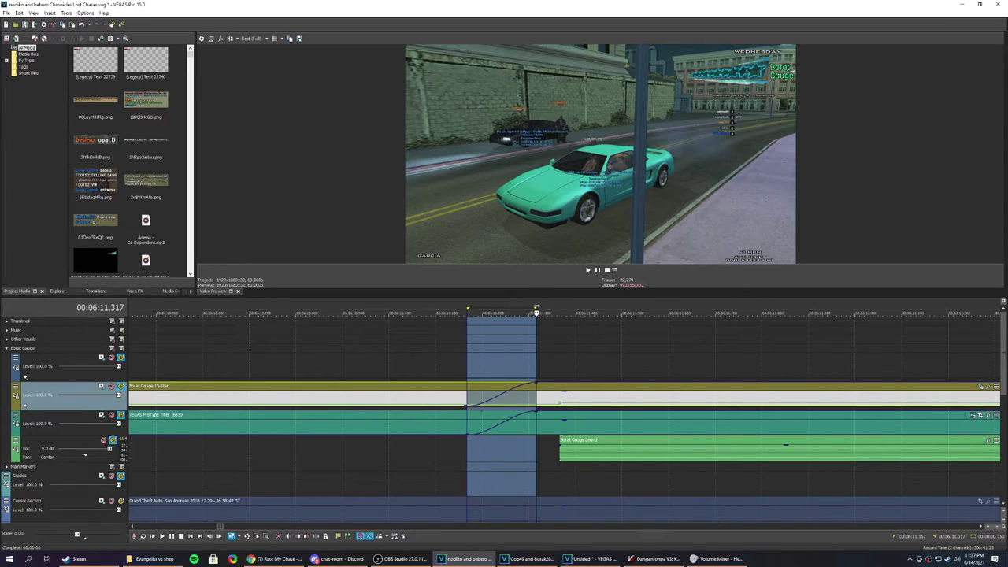
{"action": "left_click_drag", "start_coordinate": [536, 312], "coordinate": [559, 313]}
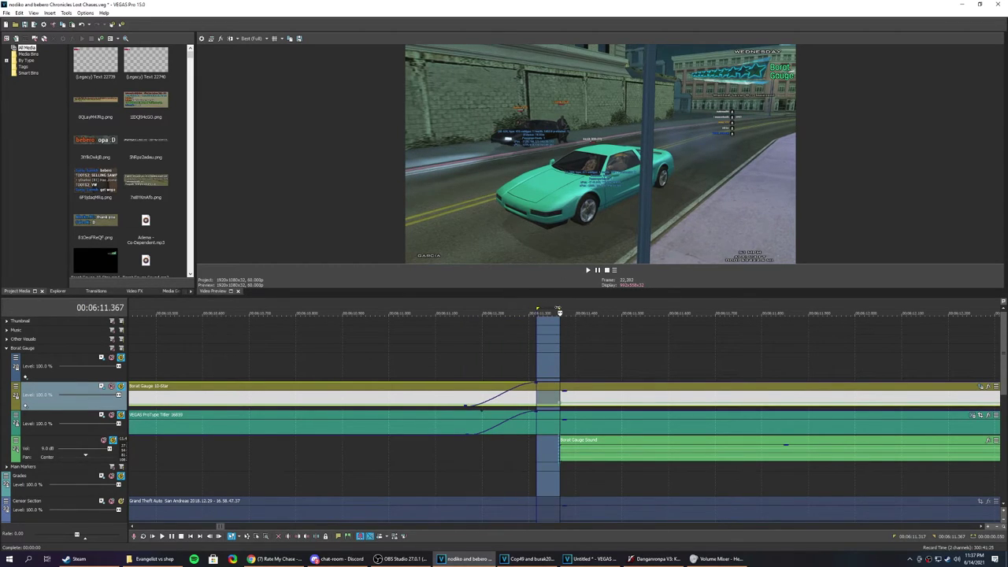
Play the first Borat Gauge Sound with the gauge's star movement and select that audio event.
{"action": "scroll", "coordinate": [561, 367], "scroll_direction": "down", "scroll_amount": 2}
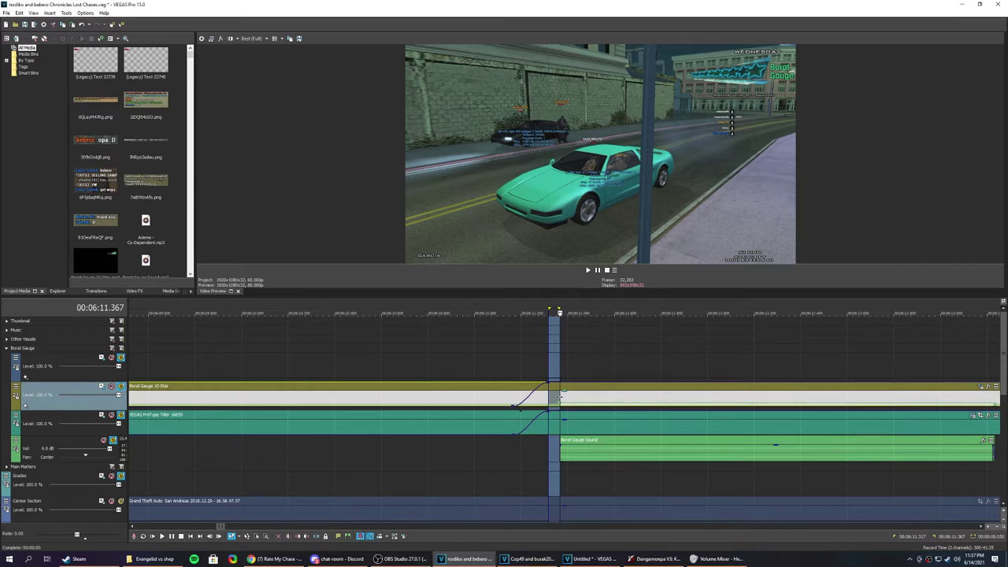
{"action": "left_click", "coordinate": [561, 398]}
{"action": "key", "text": "space"}
{"action": "scroll", "coordinate": [581, 416], "scroll_direction": "up", "scroll_amount": 3}
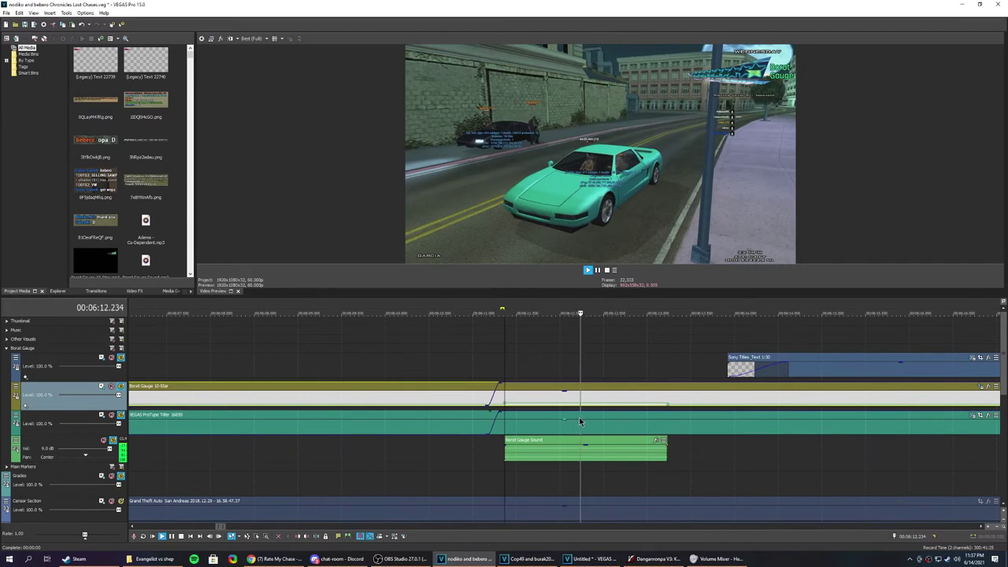
{"action": "left_click", "coordinate": [516, 456]}
{"action": "key", "text": "space"}
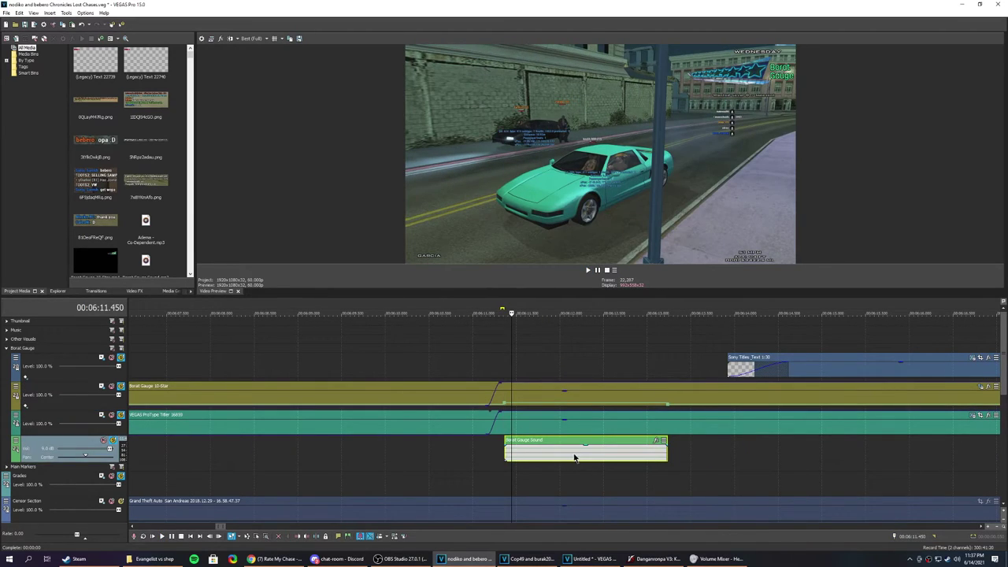
Audition the gauge sound from 00:06:11.317 with its track volume at 0.0 dB, and return the volume to 9.0 dB.
{"action": "left_click", "coordinate": [501, 457]}
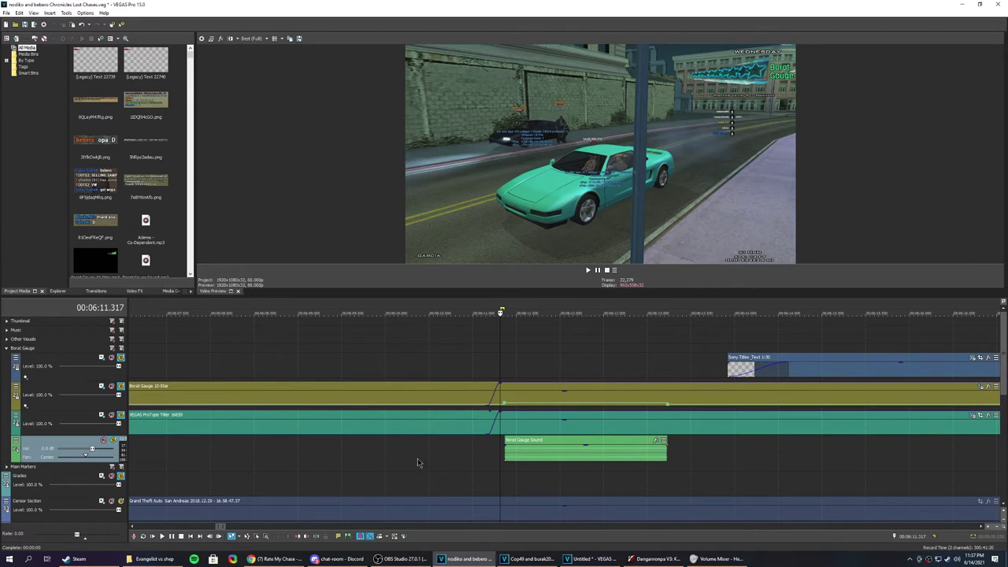
{"action": "key", "text": "space"}
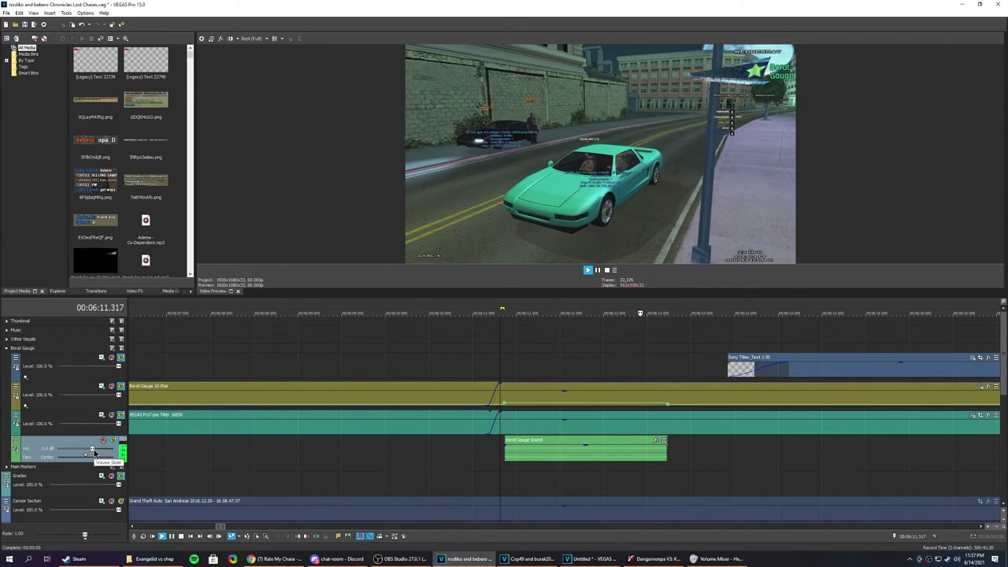
{"action": "key", "text": "space"}
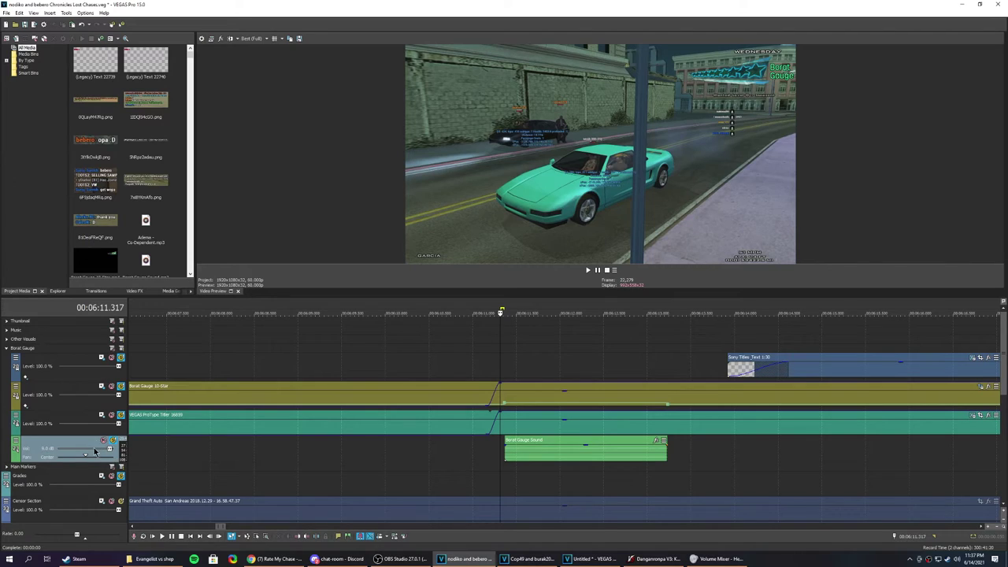
Play from 00:06:12.067 through the start of the countdown, and check its final frames at 00:06:34.067.
{"action": "left_click", "coordinate": [565, 370]}
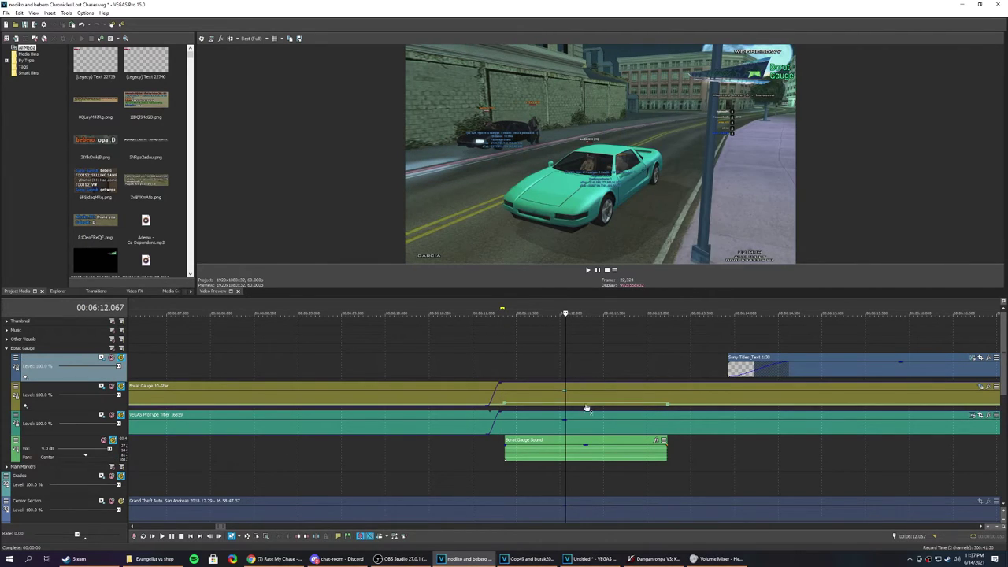
{"action": "key", "text": "space"}
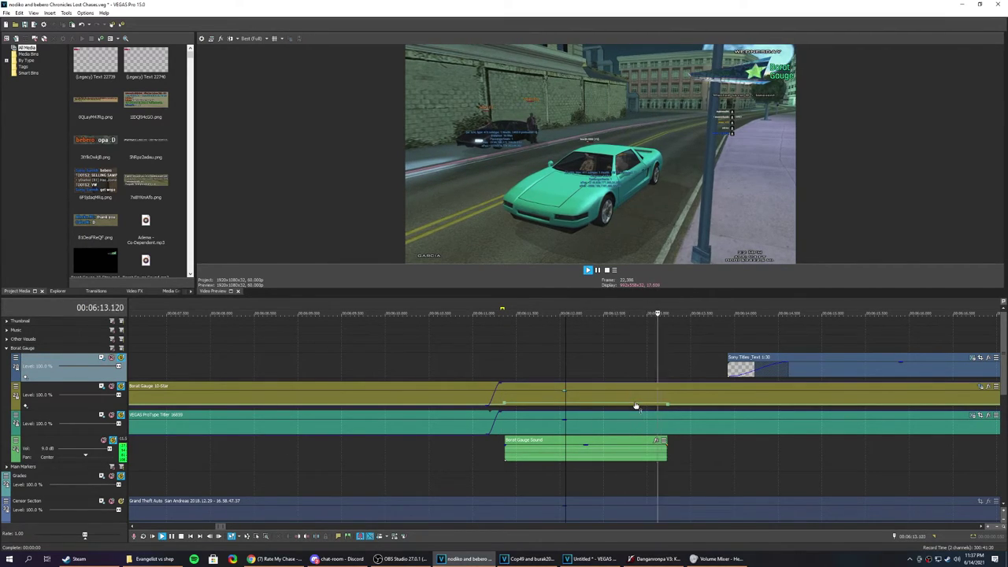
{"action": "scroll", "coordinate": [654, 402], "scroll_direction": "down", "scroll_amount": 5}
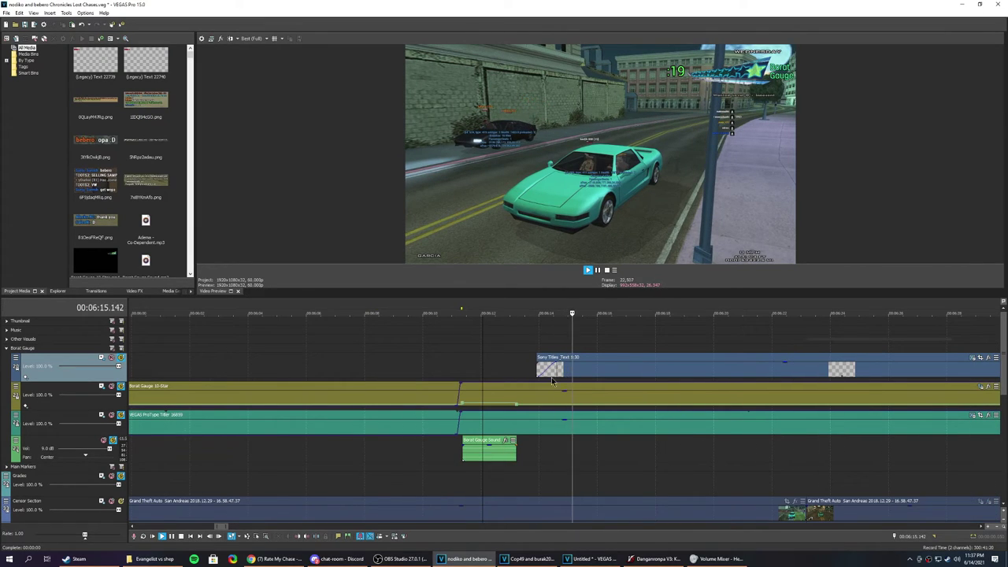
{"action": "scroll", "coordinate": [540, 372], "scroll_direction": "down", "scroll_amount": 5}
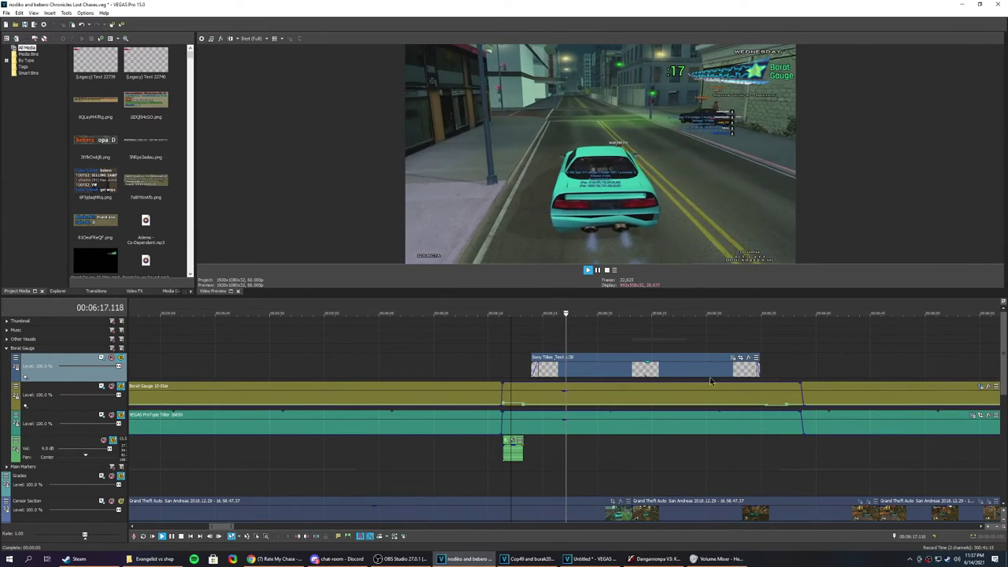
{"action": "left_click", "coordinate": [751, 373]}
{"action": "key", "text": "space"}
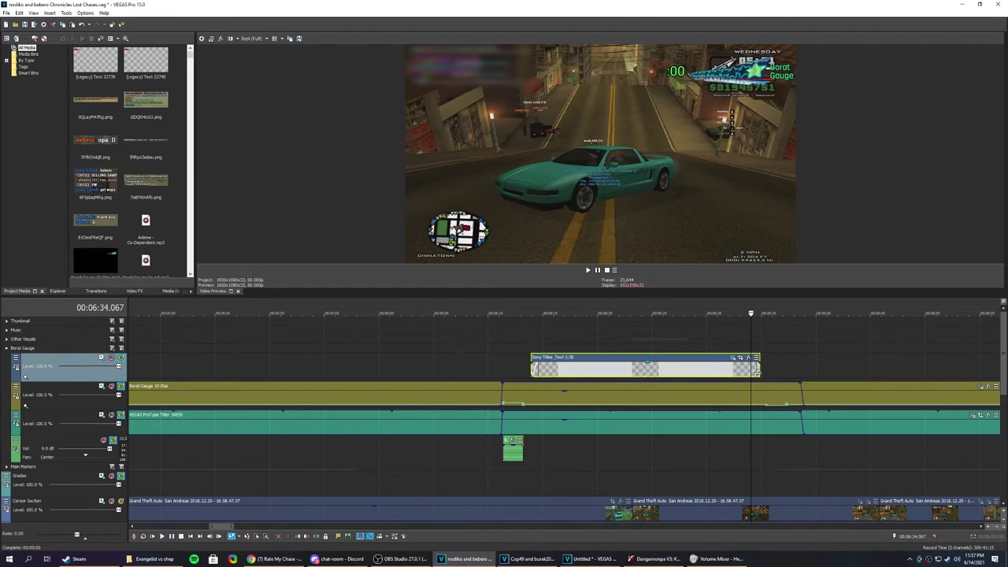
Play from the countdown's end at 00:06:34.067 through the gauge's drop to no stars and its fade-out.
{"action": "key", "text": "space"}
{"action": "scroll", "coordinate": [655, 386], "scroll_direction": "up", "scroll_amount": 5}
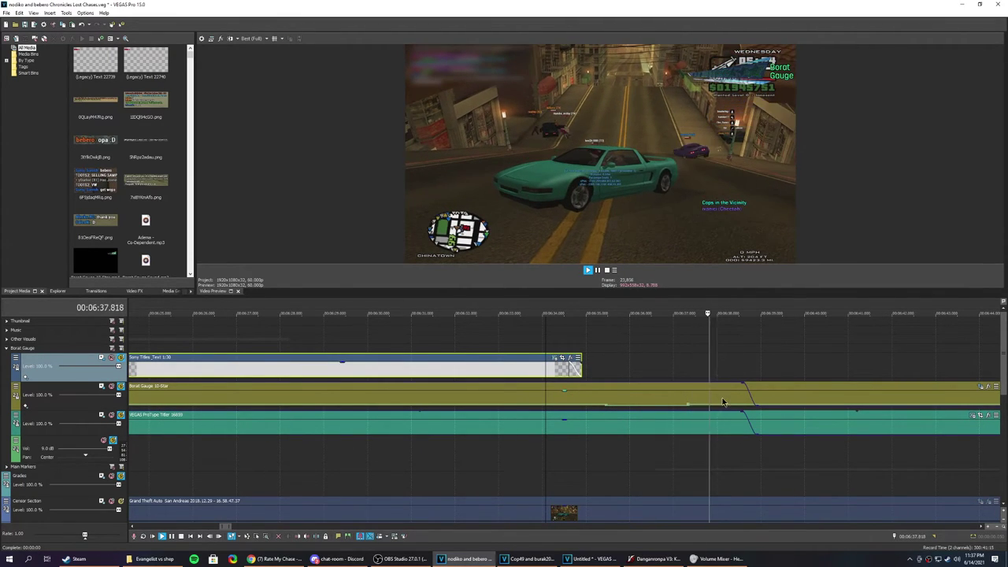
{"action": "scroll", "coordinate": [711, 403], "scroll_direction": "down", "scroll_amount": 5}
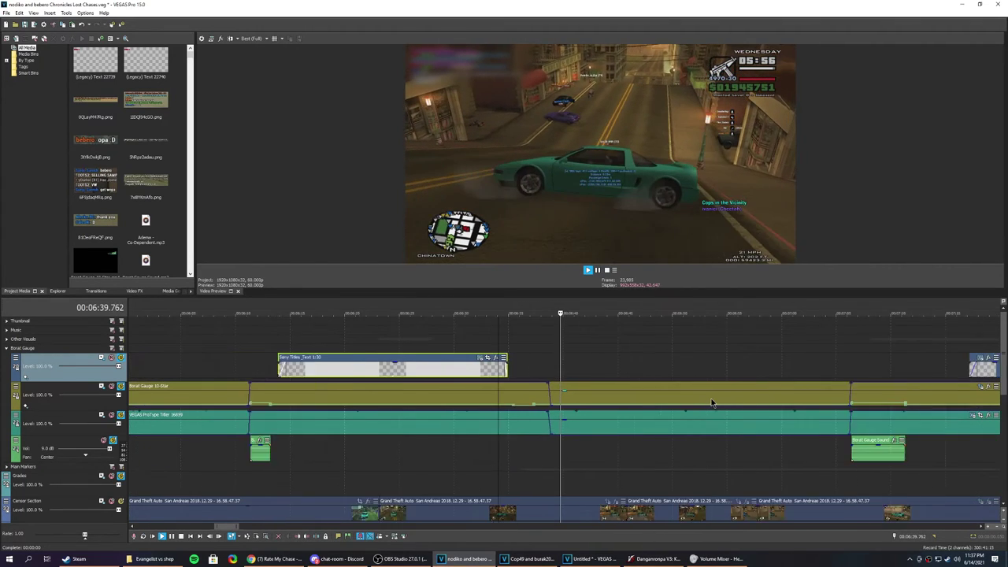
{"action": "scroll", "coordinate": [691, 412], "scroll_direction": "down", "scroll_amount": 5}
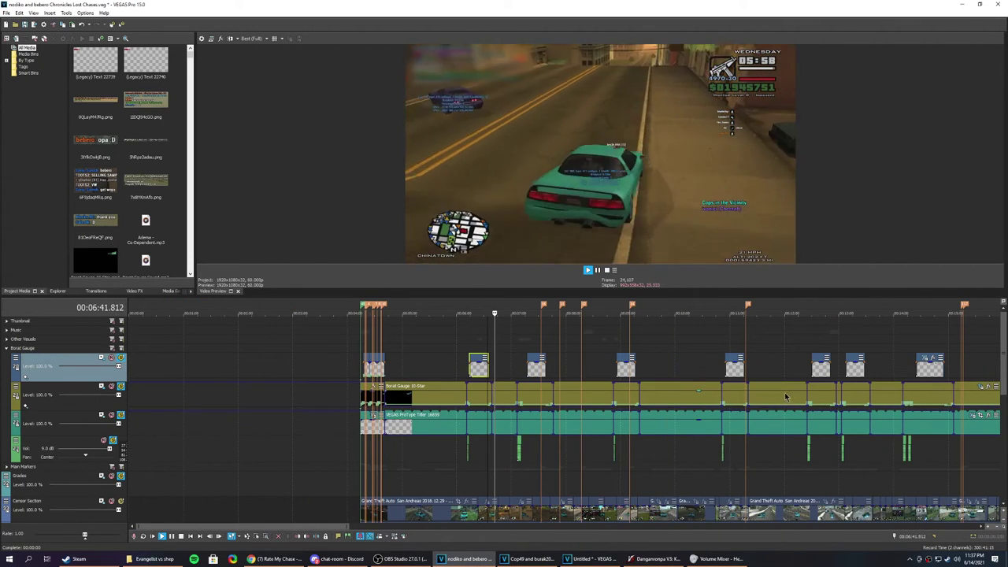
Play from about 00:14:10 through the two Borat Gauge Sounds and the start of the following countdown.
{"action": "left_click", "coordinate": [868, 400]}
{"action": "key", "text": "space"}
{"action": "left_click", "coordinate": [900, 398]}
{"action": "scroll", "coordinate": [900, 398], "scroll_direction": "up", "scroll_amount": 10}
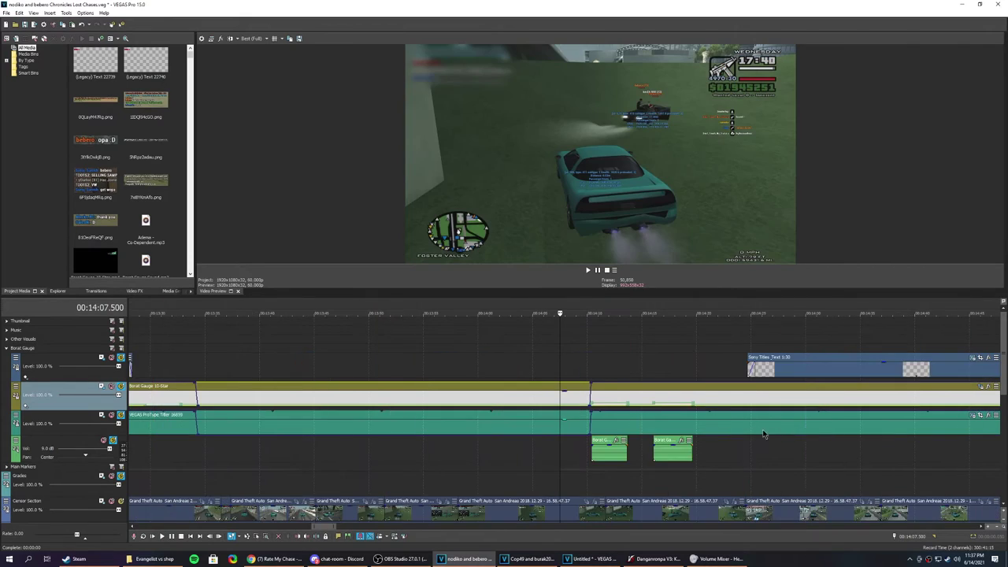
{"action": "left_click", "coordinate": [635, 401]}
{"action": "key", "text": "space"}
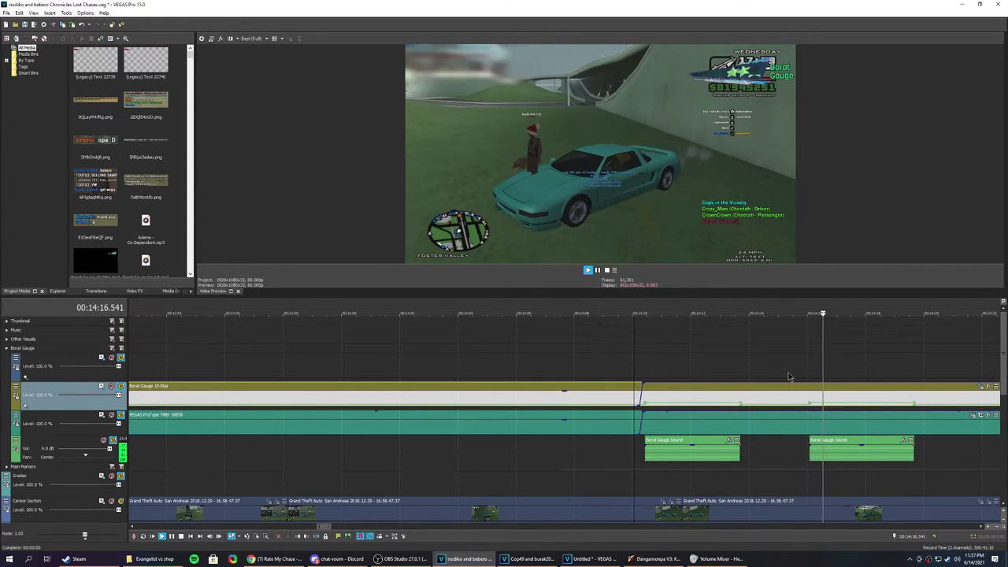
{"action": "scroll", "coordinate": [803, 408], "scroll_direction": "down", "scroll_amount": 2}
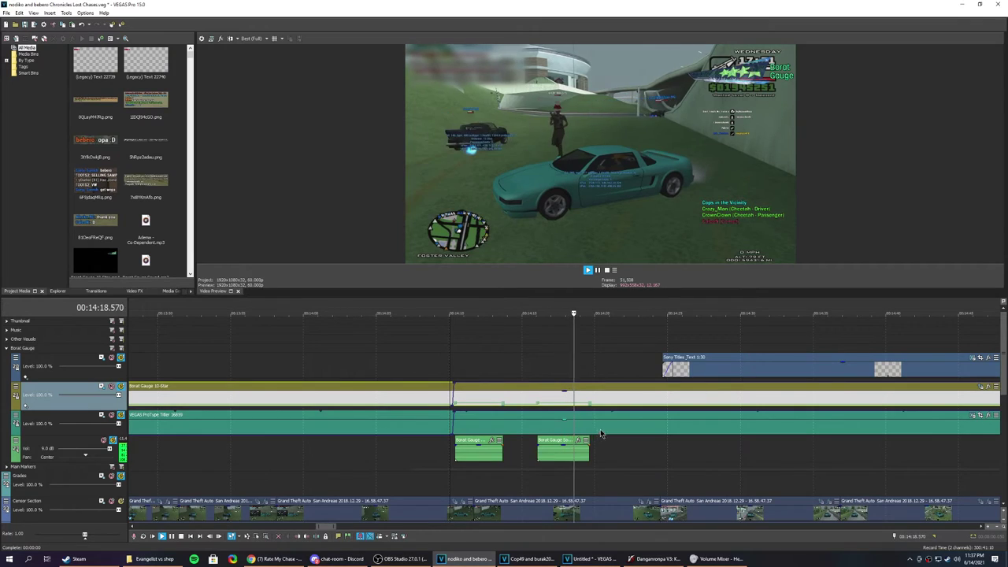
{"action": "scroll", "coordinate": [636, 426], "scroll_direction": "down", "scroll_amount": 1}
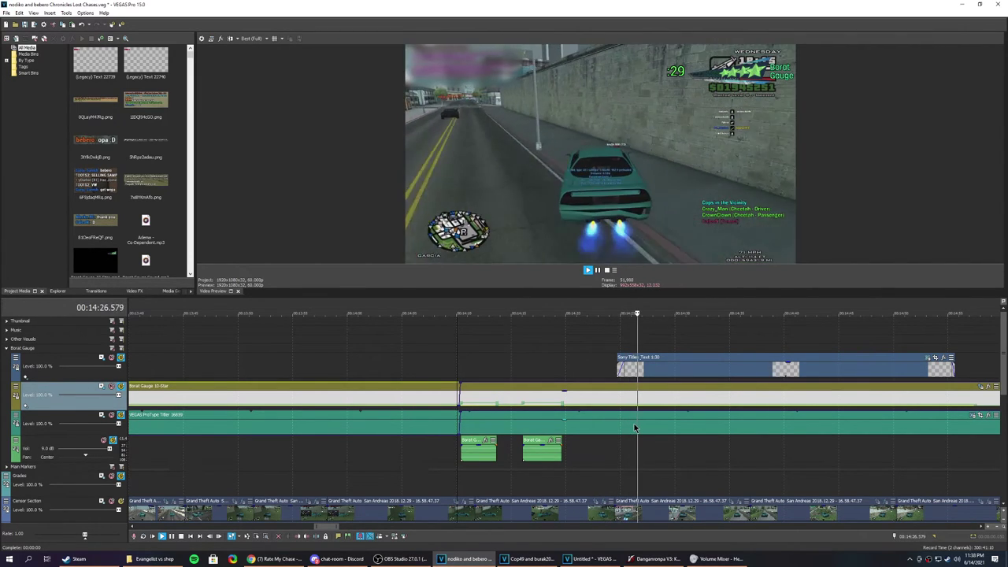
{"action": "scroll", "coordinate": [646, 396], "scroll_direction": "down", "scroll_amount": 4}
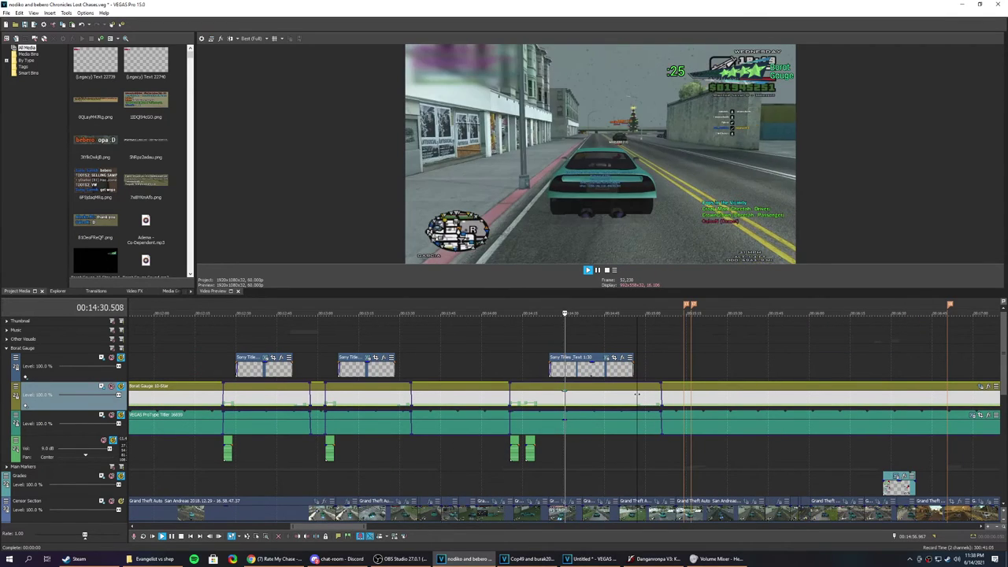
Play the countdown's end from about 00:14:54, and check the gauge's drop to no stars at 00:15:05.233.
{"action": "scroll", "coordinate": [638, 398], "scroll_direction": "up", "scroll_amount": 5}
{"action": "left_click", "coordinate": [536, 345]}
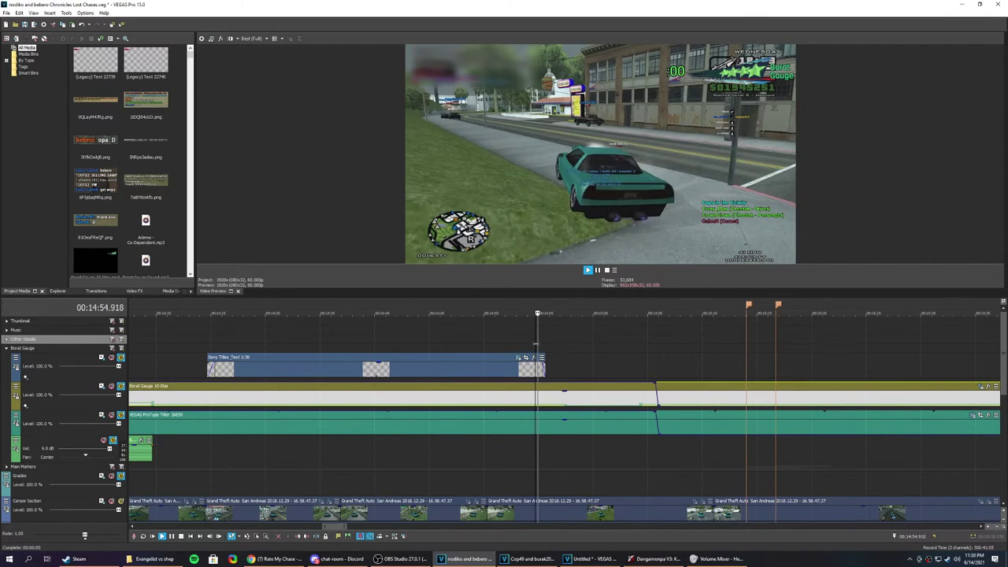
{"action": "scroll", "coordinate": [581, 384], "scroll_direction": "up", "scroll_amount": 2}
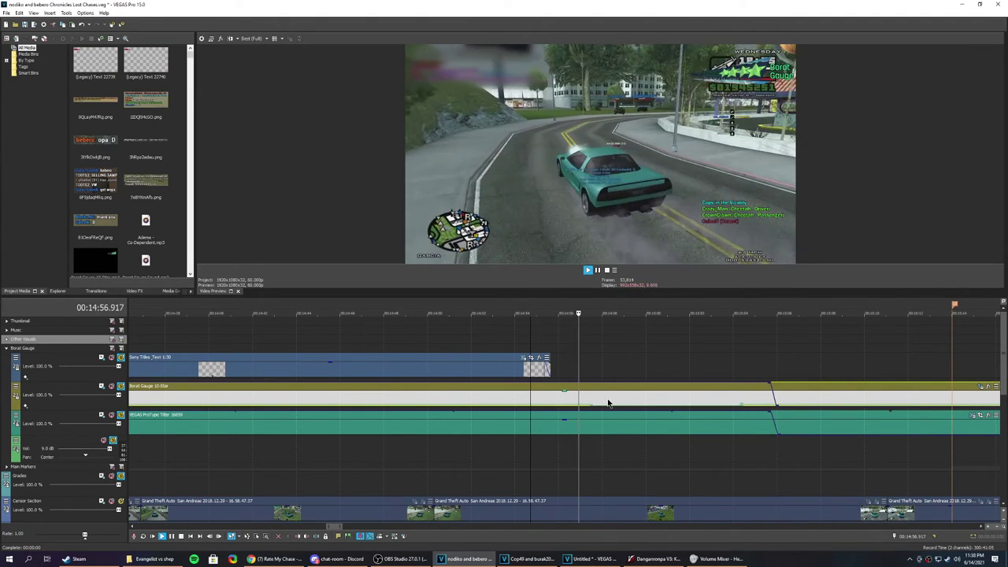
{"action": "left_click", "coordinate": [762, 402]}
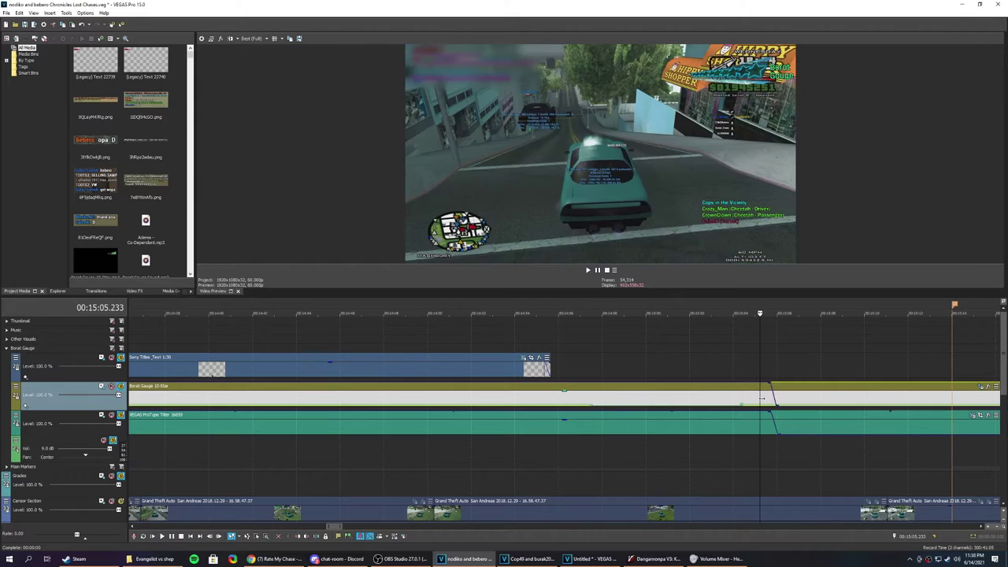
Survey the densely spaced countdowns late in the timeline, checking the frames at 00:52:20.300 and 00:54:17.517.
{"action": "scroll", "coordinate": [776, 409], "scroll_direction": "down", "scroll_amount": 3}
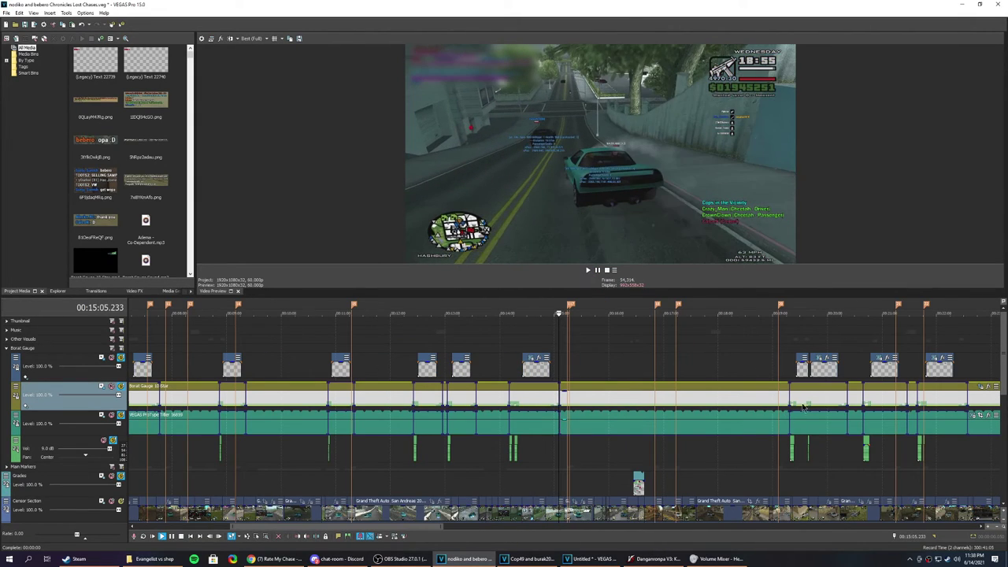
{"action": "scroll", "coordinate": [873, 411], "scroll_direction": "down", "scroll_amount": 4}
{"action": "scroll", "coordinate": [871, 415], "scroll_direction": "down", "scroll_amount": 2}
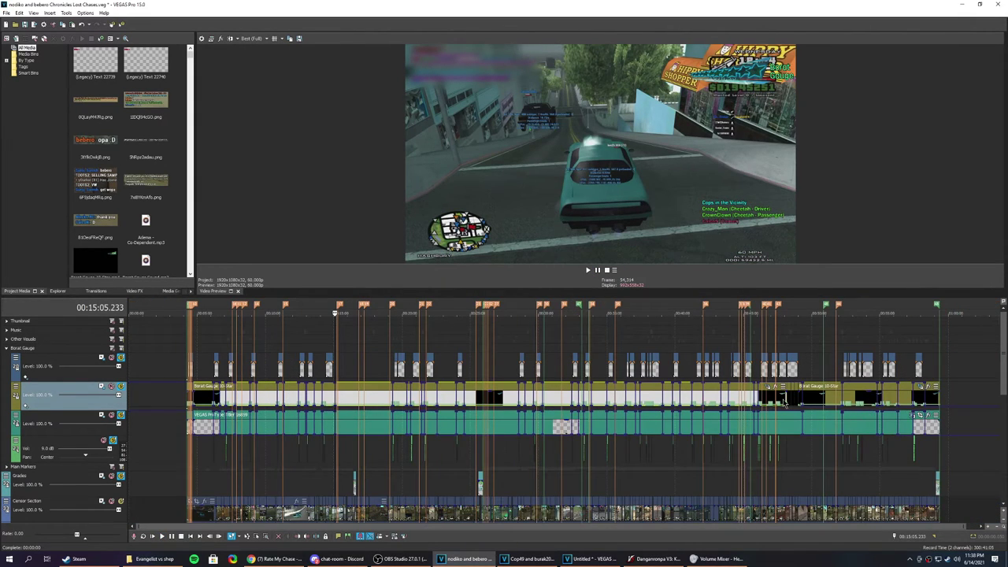
{"action": "left_click", "coordinate": [841, 405]}
{"action": "scroll", "coordinate": [641, 420], "scroll_direction": "up", "scroll_amount": 5}
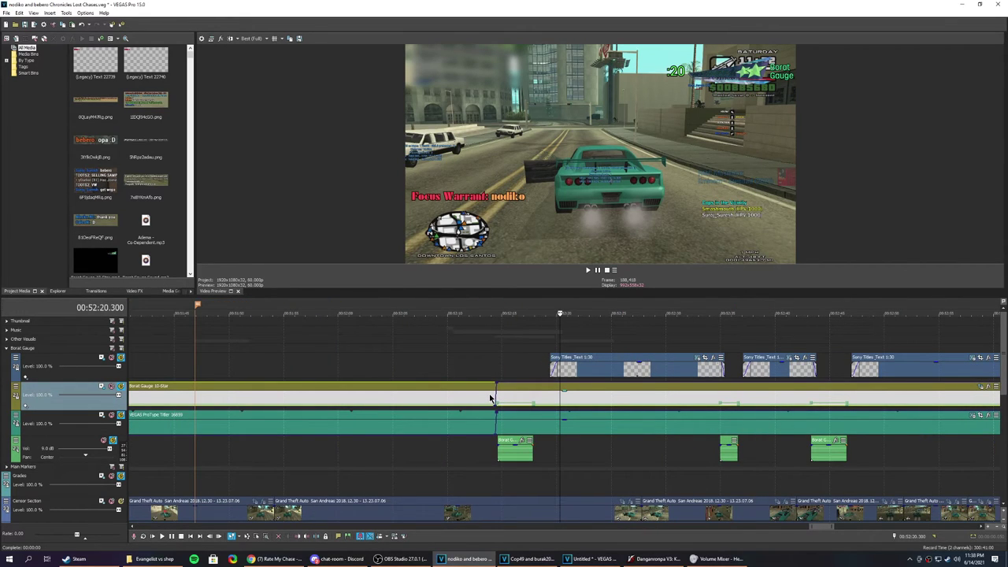
{"action": "scroll", "coordinate": [495, 397], "scroll_direction": "down", "scroll_amount": 5}
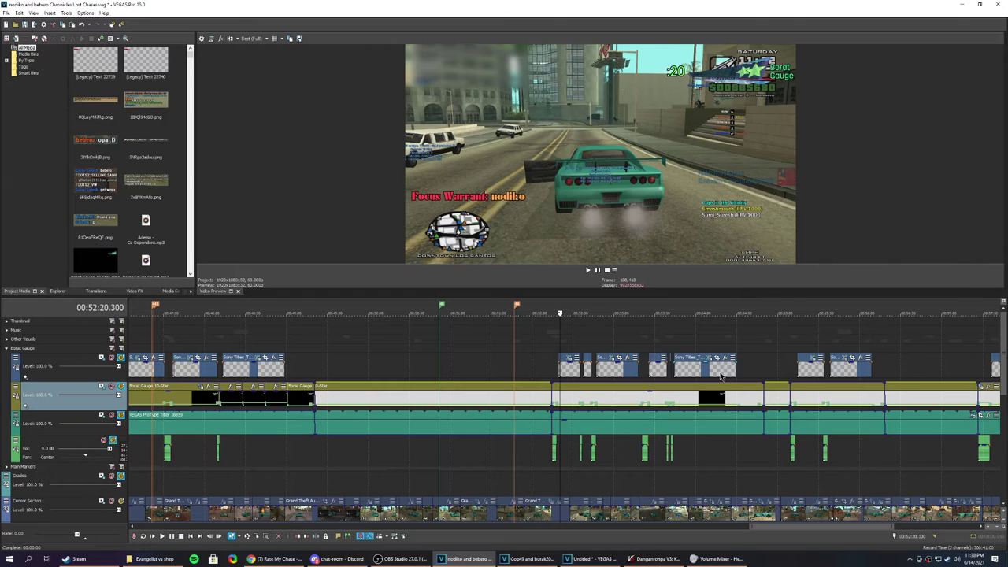
{"action": "left_click", "coordinate": [729, 379]}
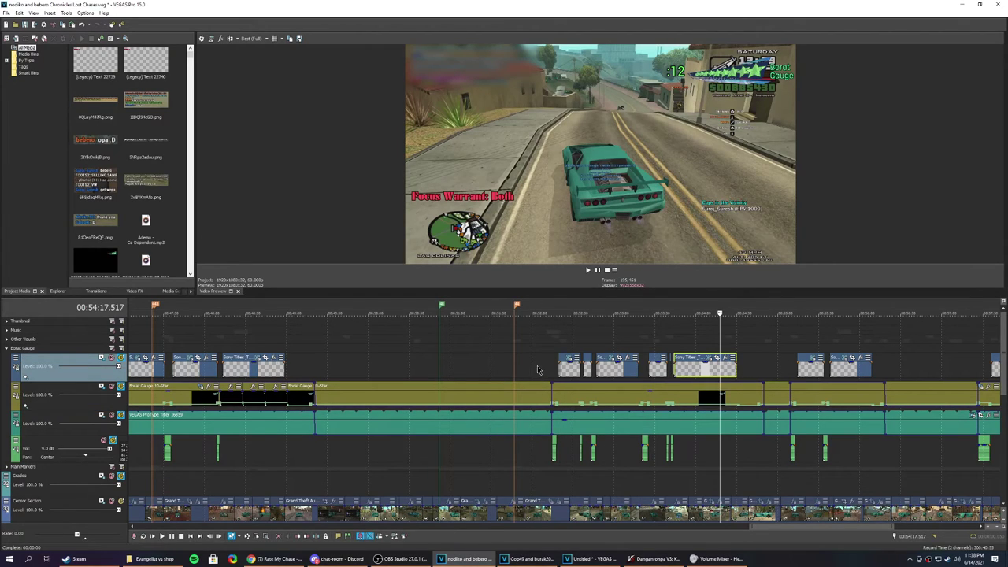
Play from about 00:52:14 through that section's first gauge sound and the start of its countdown.
{"action": "left_click", "coordinate": [546, 365]}
{"action": "scroll", "coordinate": [630, 398], "scroll_direction": "up", "scroll_amount": 5}
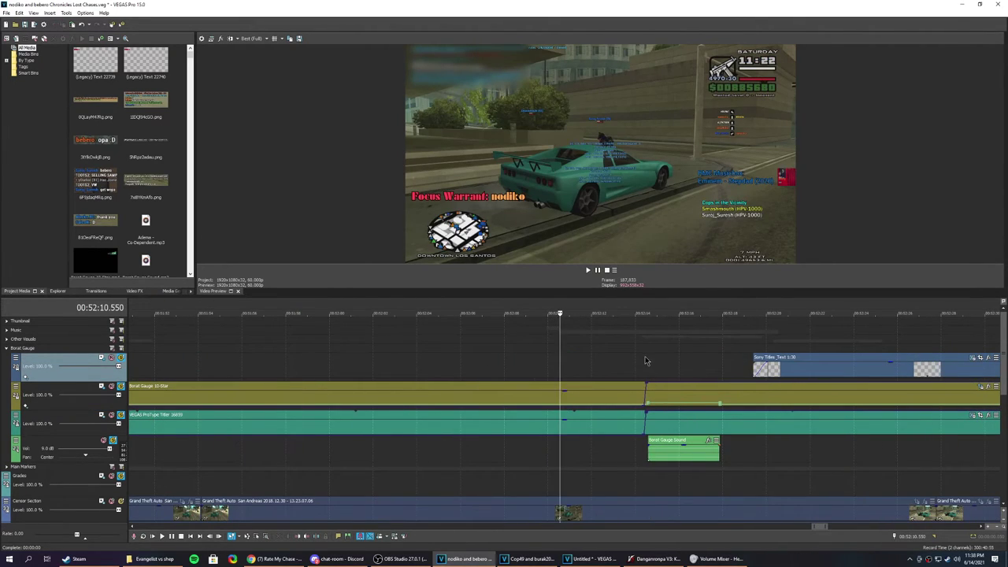
{"action": "left_click", "coordinate": [645, 360]}
{"action": "key", "text": "space"}
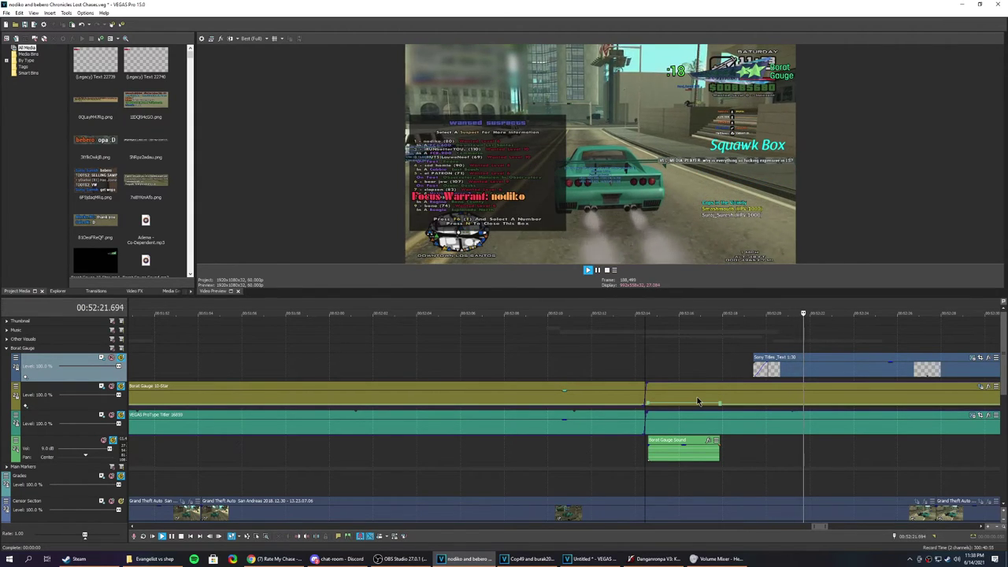
{"action": "scroll", "coordinate": [753, 415], "scroll_direction": "down", "scroll_amount": 2}
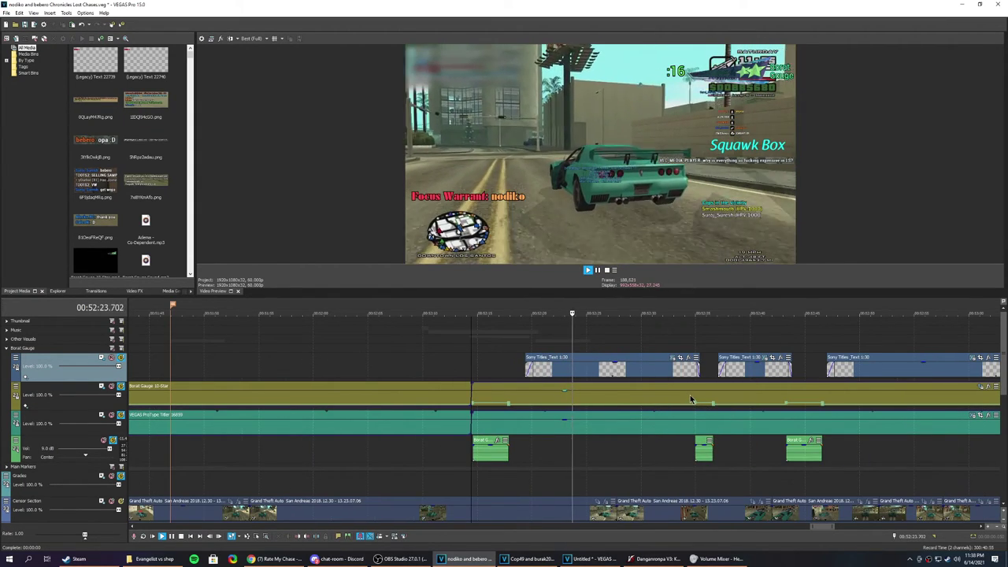
Play from 00:52:34.450, and replay from 00:52:33.933 to review the interrupted countdown, the gauge sound and the restarted countdown.
{"action": "left_click", "coordinate": [690, 394]}
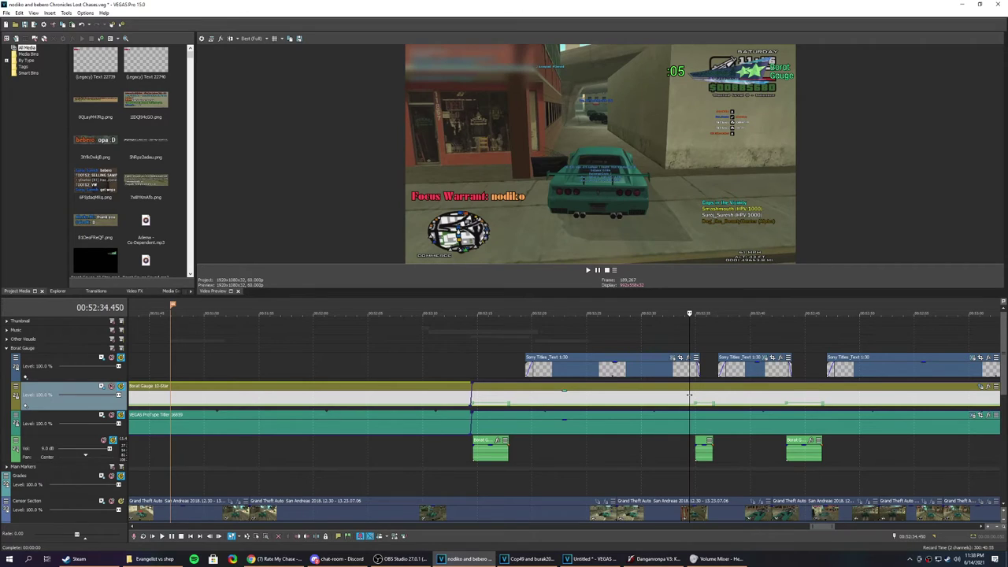
{"action": "key", "text": "space"}
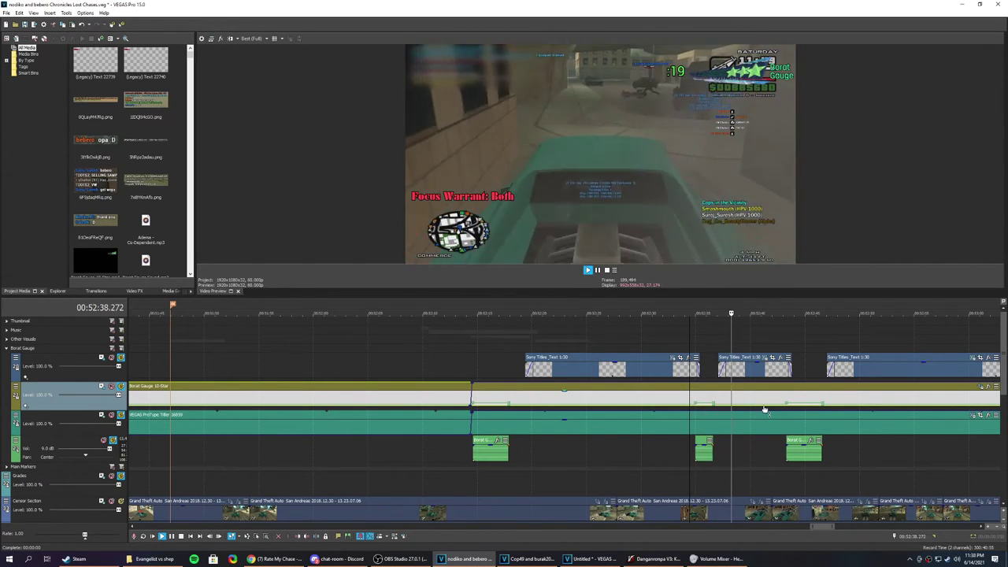
{"action": "left_click", "coordinate": [688, 349]}
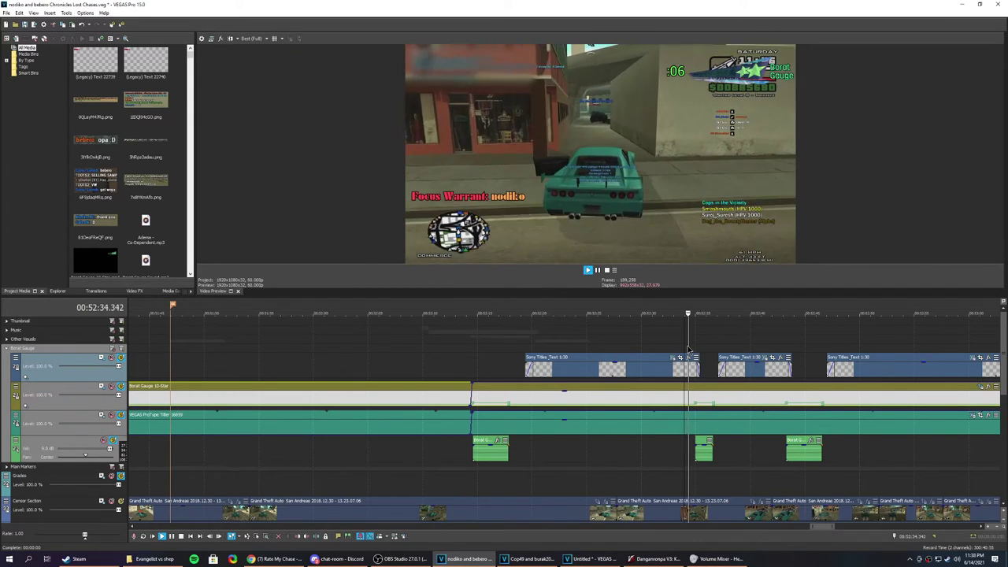
{"action": "key", "text": "space"}
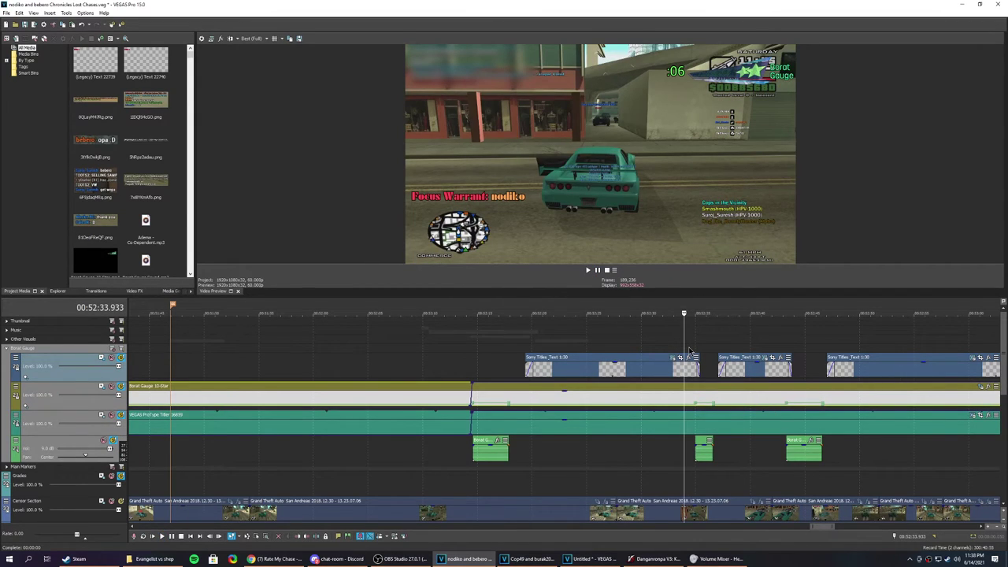
{"action": "key", "text": "space"}
{"action": "scroll", "coordinate": [701, 370], "scroll_direction": "up", "scroll_amount": 3}
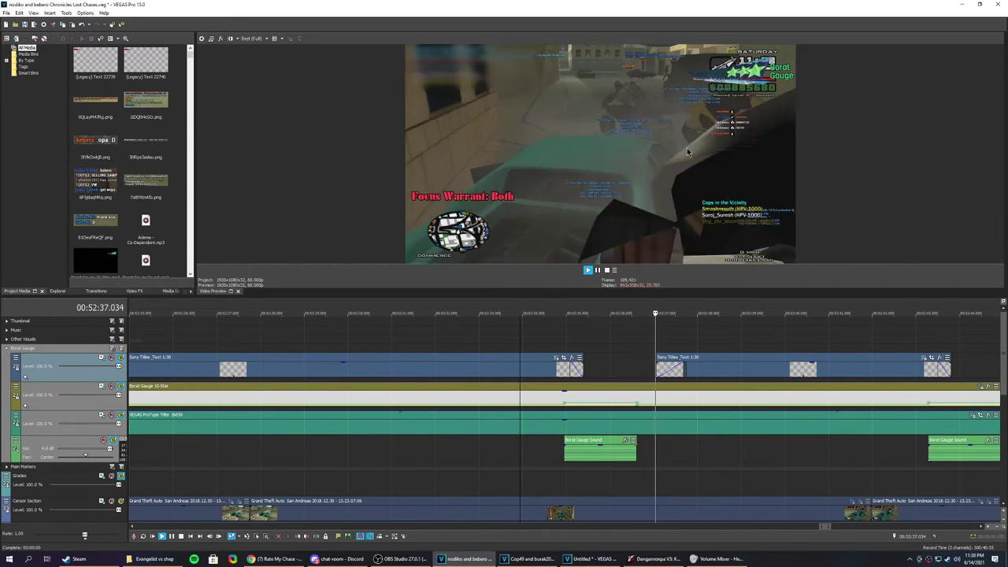
Play through the next Borat Gauge Sound and review the countdown that follows it from 00:52:48.183.
{"action": "scroll", "coordinate": [652, 380], "scroll_direction": "down", "scroll_amount": 3}
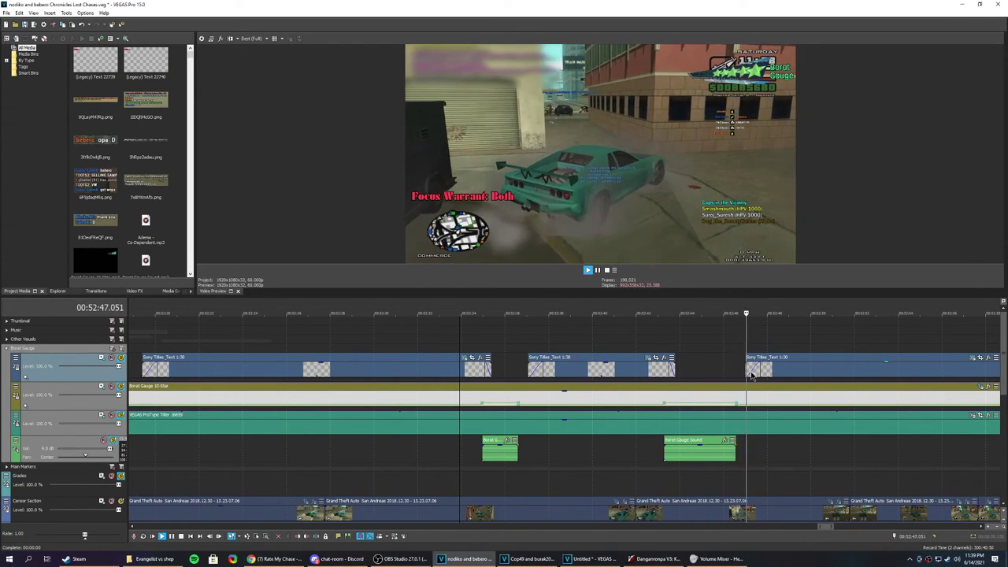
{"action": "left_click", "coordinate": [770, 348]}
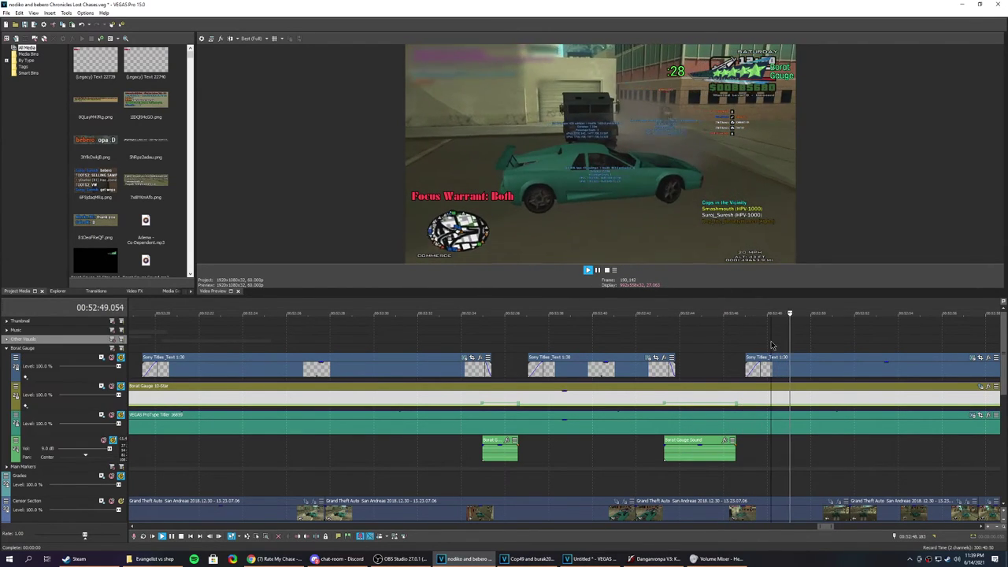
{"action": "scroll", "coordinate": [769, 347], "scroll_direction": "down", "scroll_amount": 2}
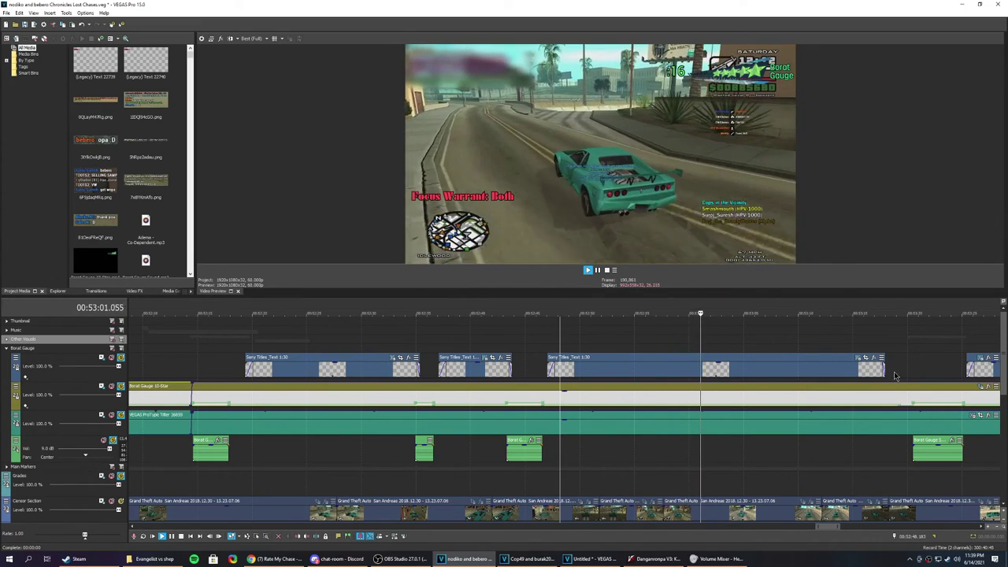
{"action": "scroll", "coordinate": [740, 392], "scroll_direction": "down", "scroll_amount": 3}
Play from the countdown's end at 00:53:16.983 through the following gauge sounds and the countdowns they restart.
{"action": "left_click", "coordinate": [716, 369]}
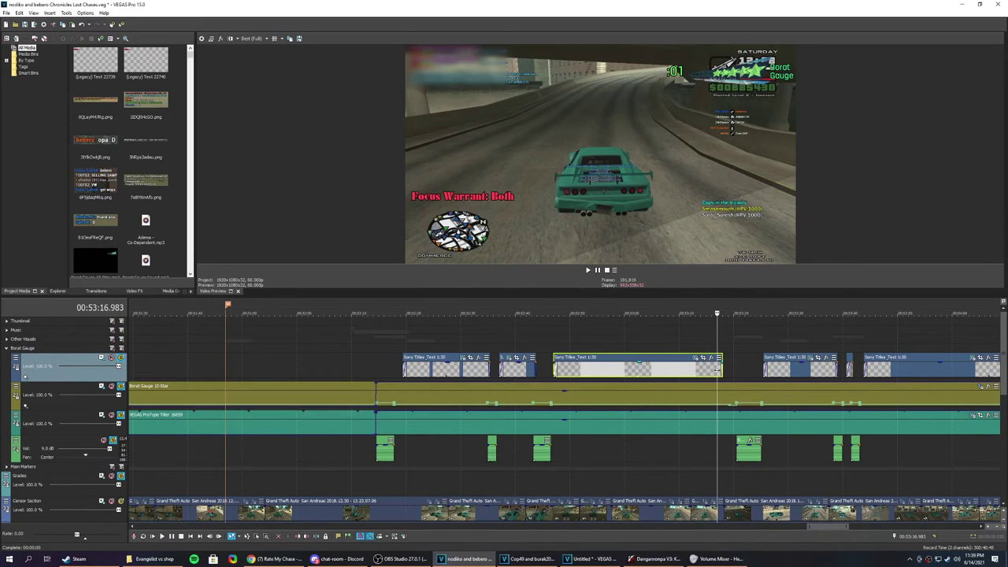
{"action": "scroll", "coordinate": [750, 381], "scroll_direction": "up", "scroll_amount": 5}
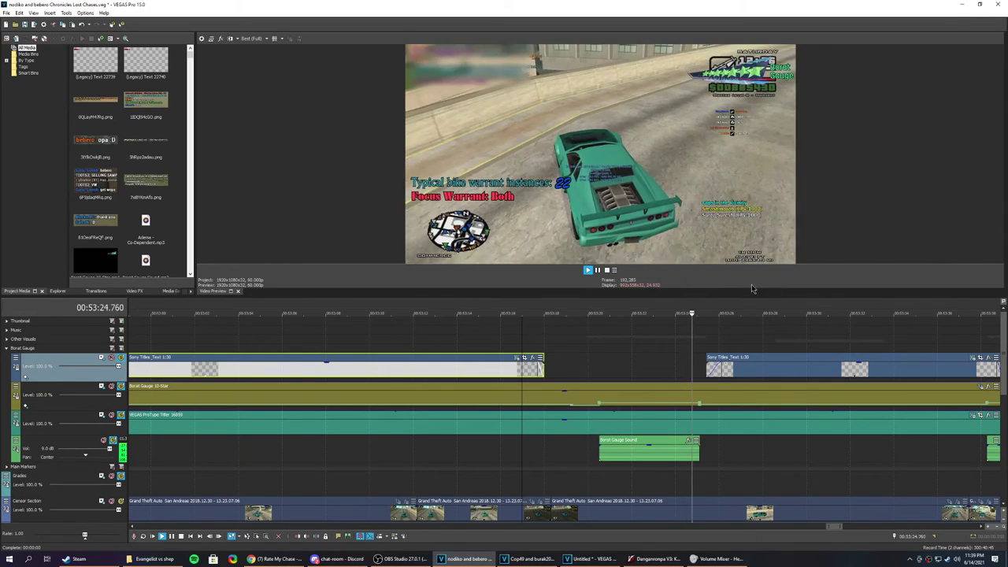
{"action": "scroll", "coordinate": [762, 335], "scroll_direction": "down", "scroll_amount": 3}
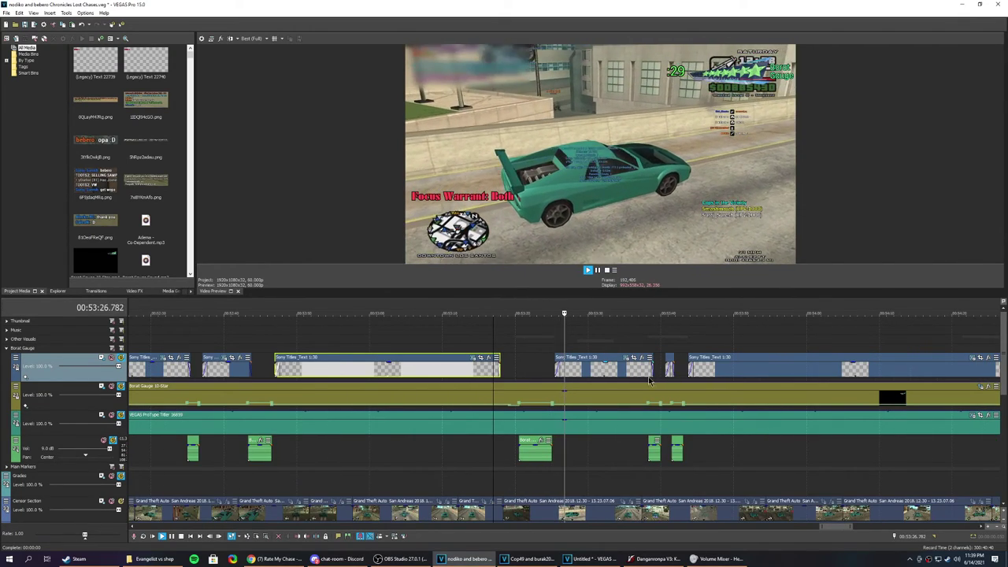
{"action": "scroll", "coordinate": [646, 373], "scroll_direction": "up", "scroll_amount": 5}
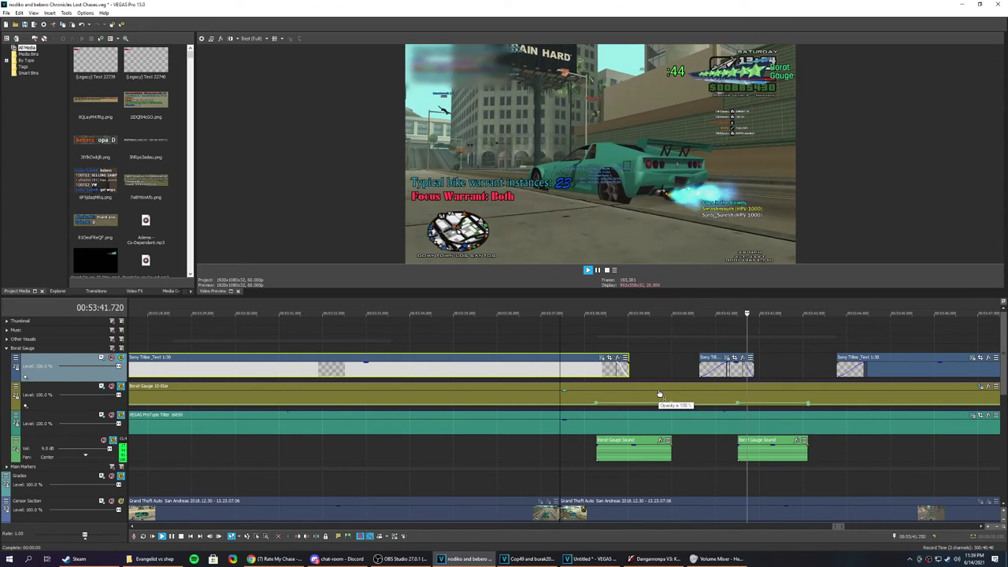
{"action": "scroll", "coordinate": [659, 388], "scroll_direction": "down", "scroll_amount": 3}
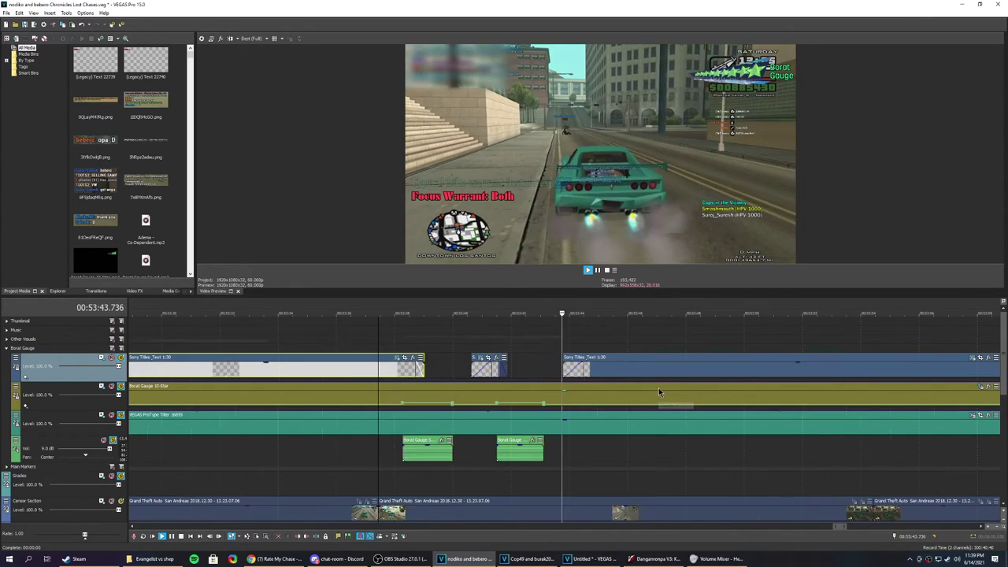
Play the long countdown's end from 00:54:28.630, check the gauge's star loss at 00:54:44.817, and select the gauge video track.
{"action": "scroll", "coordinate": [657, 406], "scroll_direction": "down", "scroll_amount": 5}
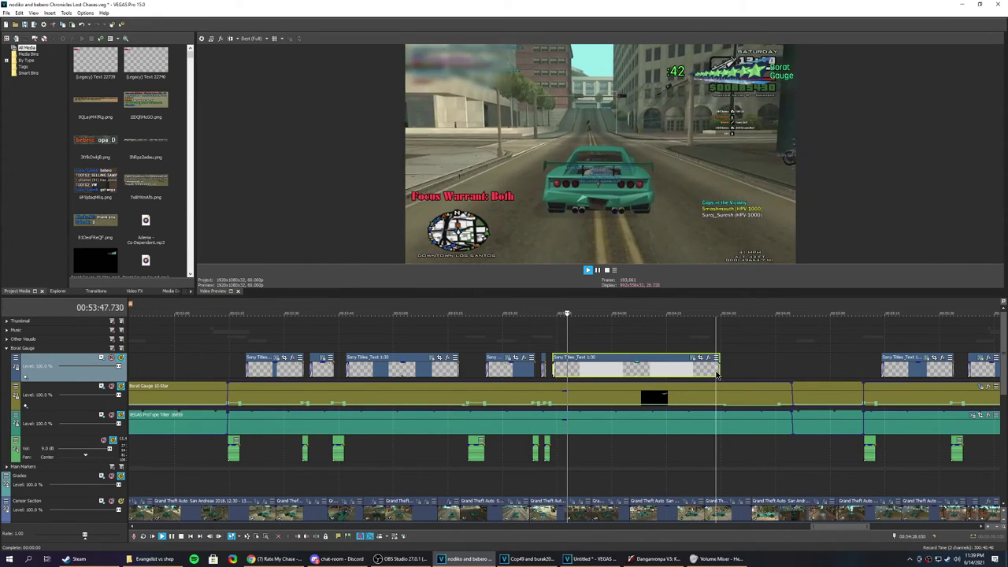
{"action": "scroll", "coordinate": [715, 389], "scroll_direction": "up", "scroll_amount": 2}
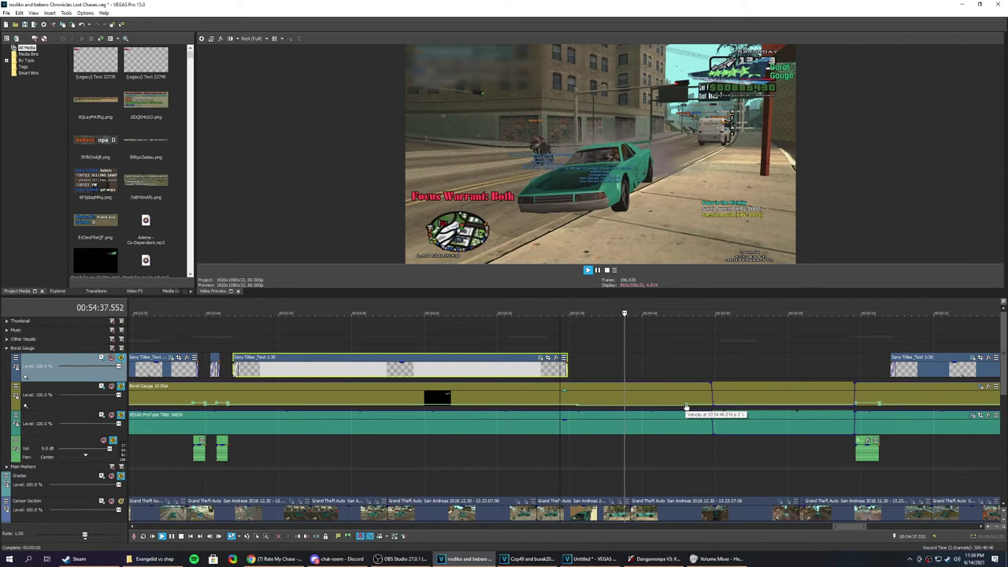
{"action": "scroll", "coordinate": [686, 408], "scroll_direction": "down", "scroll_amount": 4}
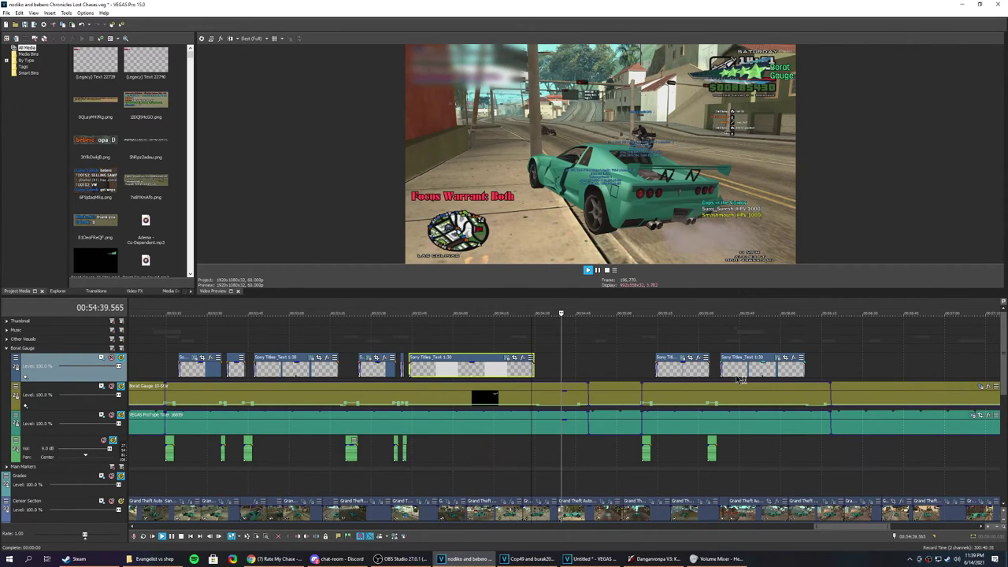
{"action": "left_click", "coordinate": [576, 374]}
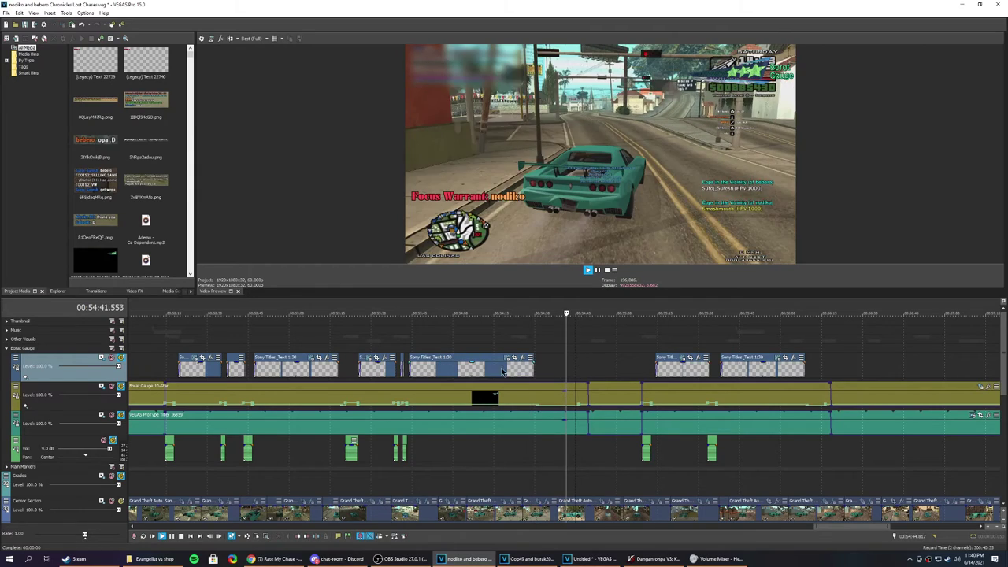
{"action": "key", "text": "space"}
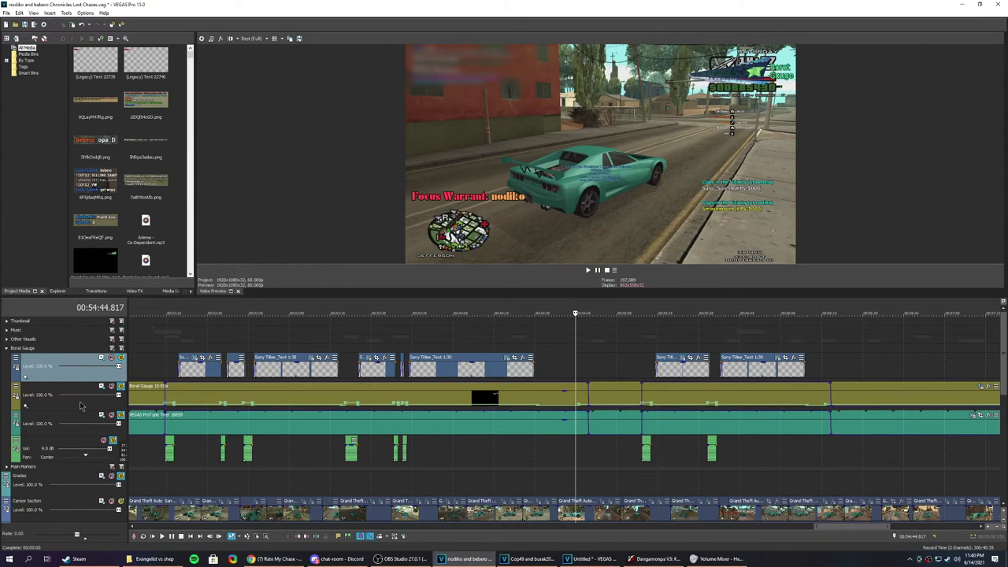
{"action": "left_click", "coordinate": [80, 406]}
{"action": "scroll", "coordinate": [341, 423], "scroll_direction": "down", "scroll_amount": 3}
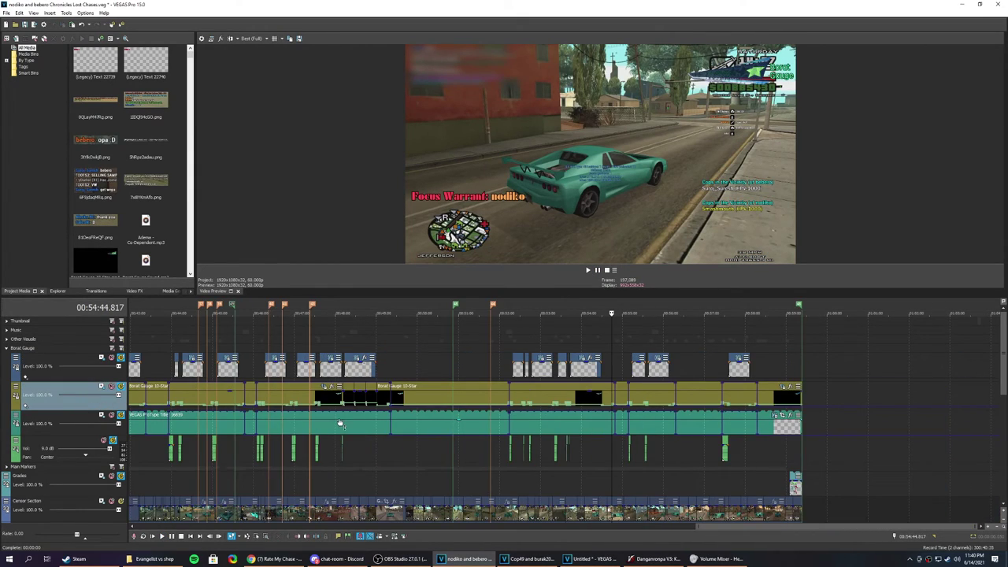
Open the pan/crop settings of the Borat Gauge event at 00:50:08.900, inspect its mask, and close them.
{"action": "left_click", "coordinate": [420, 405]}
{"action": "left_click", "coordinate": [785, 387]}
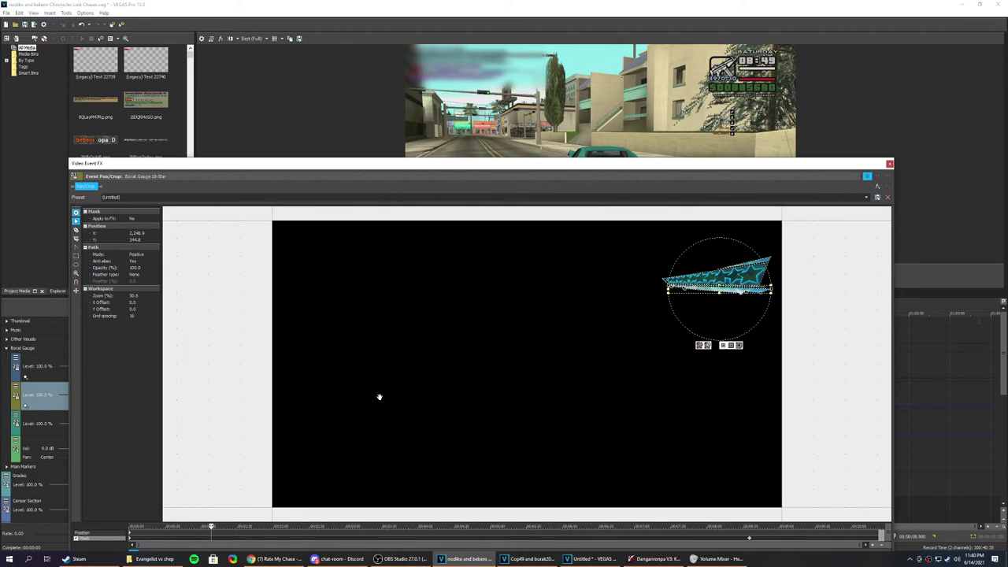
{"action": "left_click", "coordinate": [891, 164]}
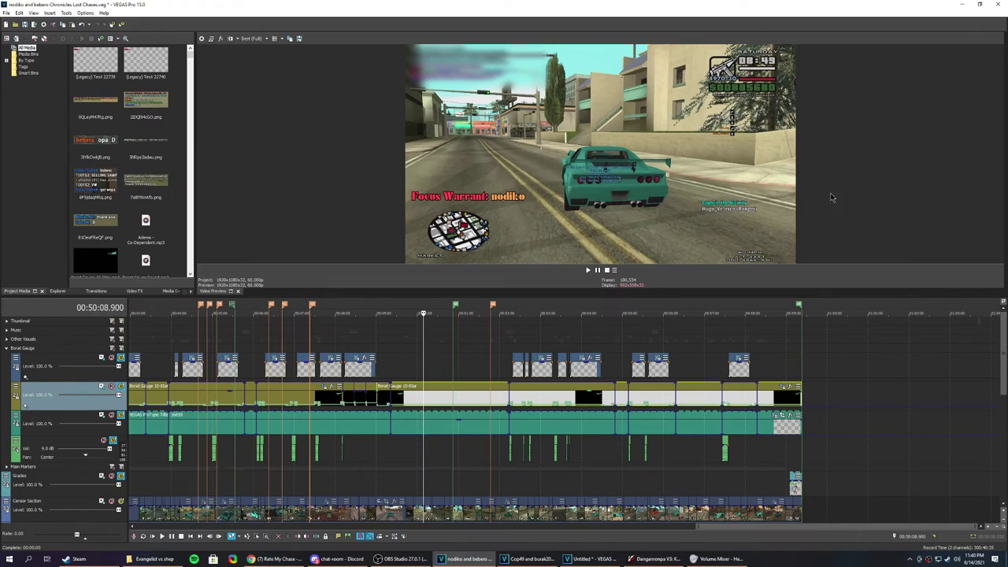
Open the generated media settings of the Borat Gauge title text at 00:48:09.583, inspect them, and close them.
{"action": "left_click", "coordinate": [343, 431]}
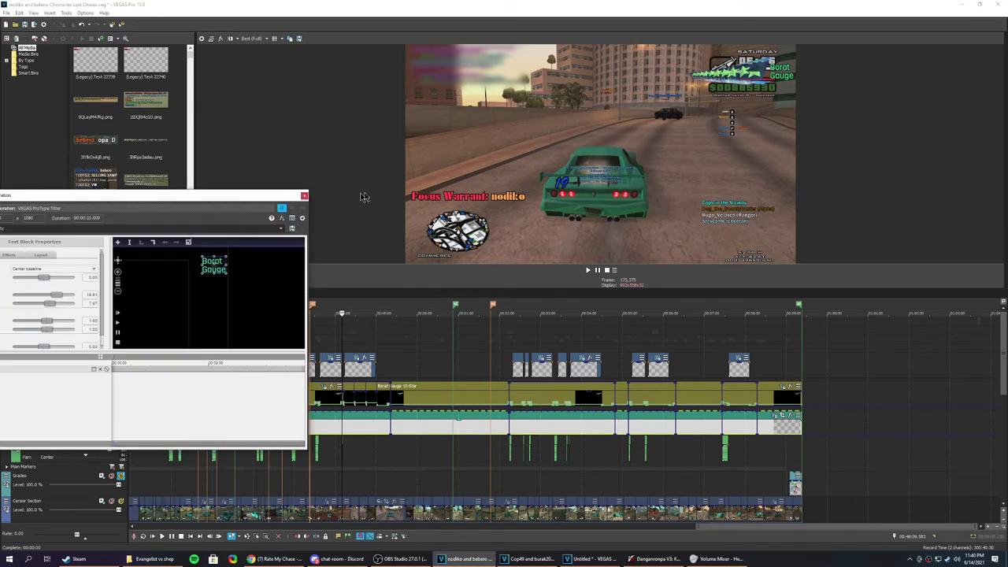
{"action": "left_click_drag", "start_coordinate": [237, 192], "coordinate": [413, 172]}
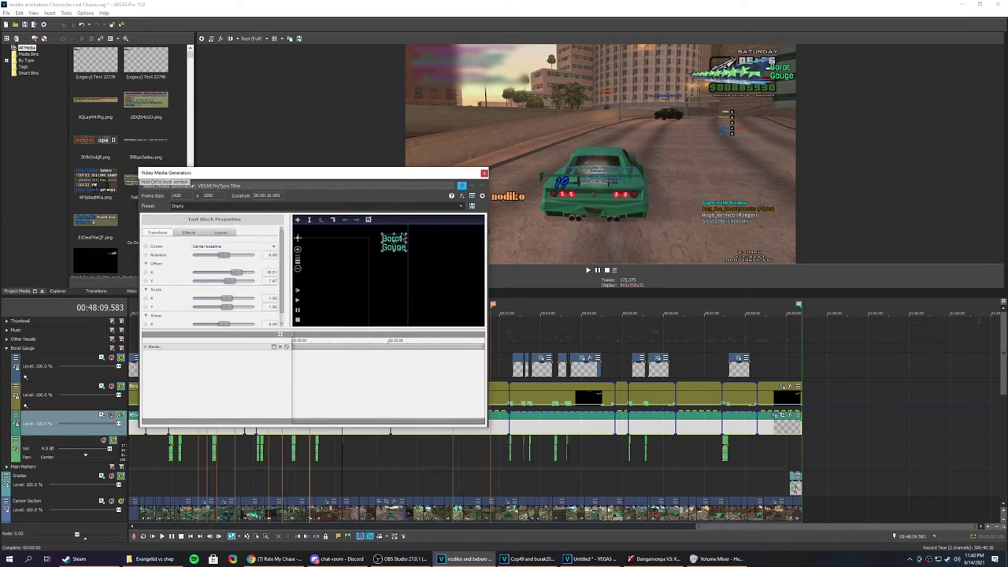
{"action": "left_click", "coordinate": [485, 174]}
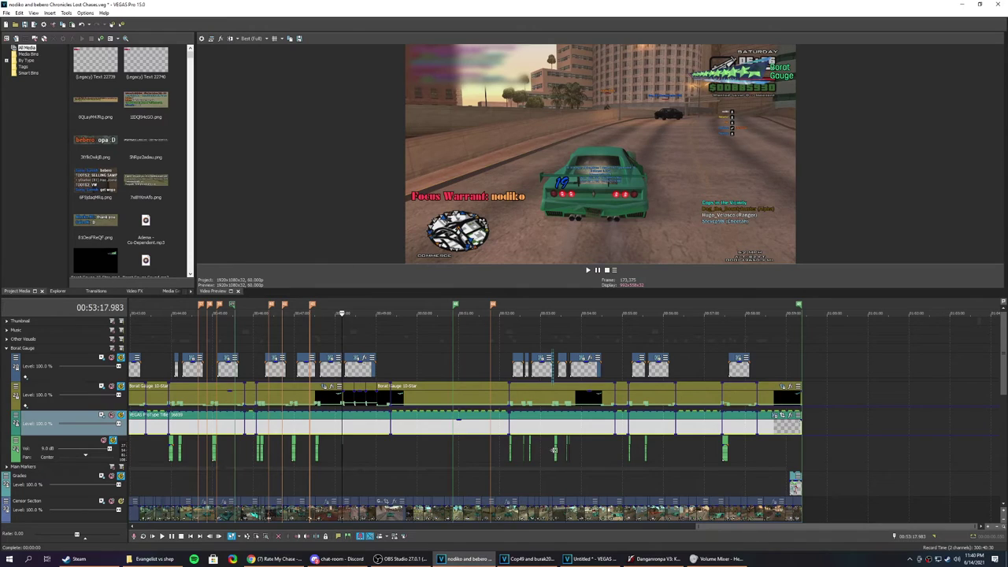
Select the Borat Gauge Sound near 00:53:20.517 and examine how it lines up with the gauge's level changes and the surrounding countdowns.
{"action": "left_click", "coordinate": [553, 451]}
{"action": "scroll", "coordinate": [583, 454], "scroll_direction": "up", "scroll_amount": 8}
{"action": "left_click", "coordinate": [634, 453]}
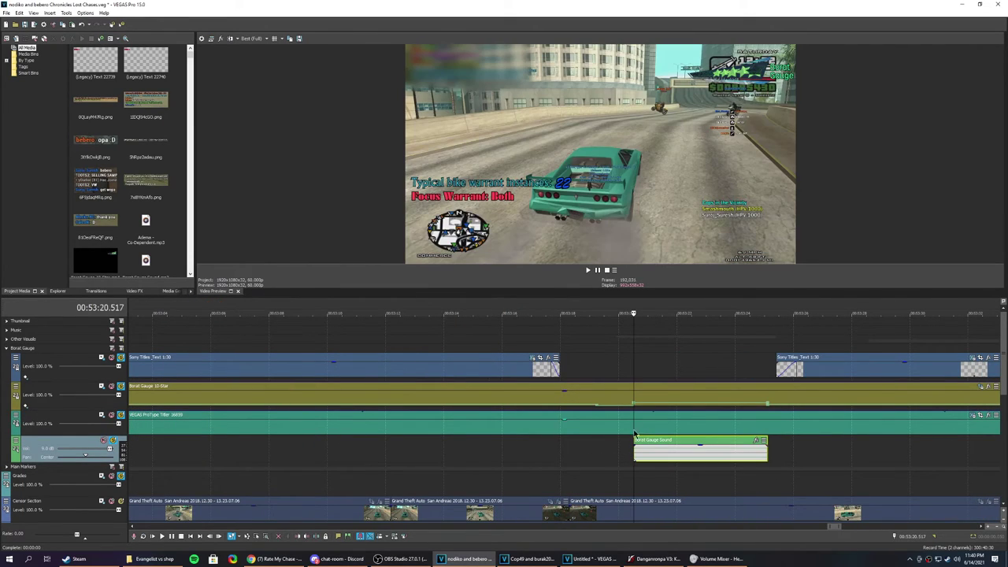
{"action": "scroll", "coordinate": [724, 400], "scroll_direction": "down", "scroll_amount": 8}
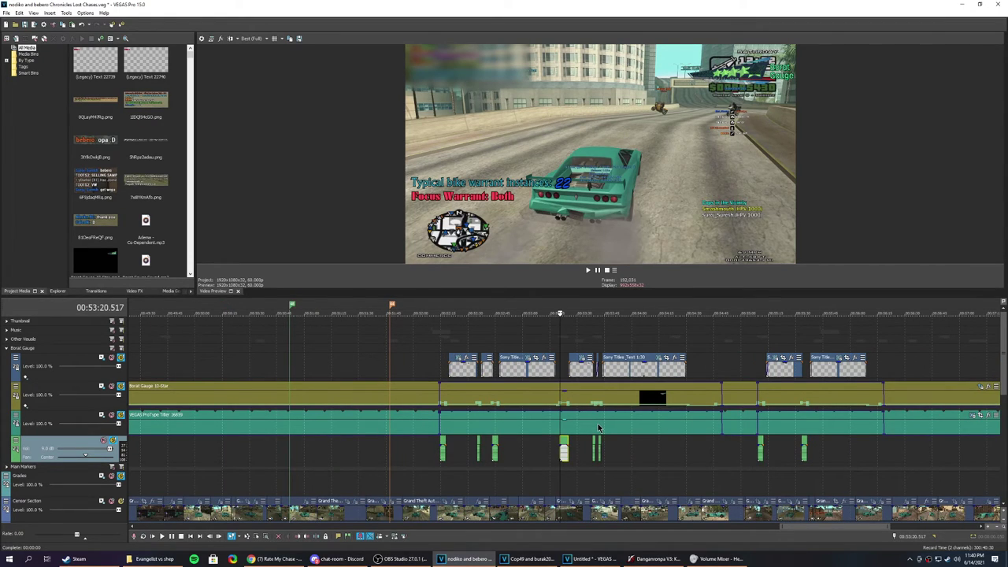
{"action": "scroll", "coordinate": [599, 428], "scroll_direction": "down", "scroll_amount": 3}
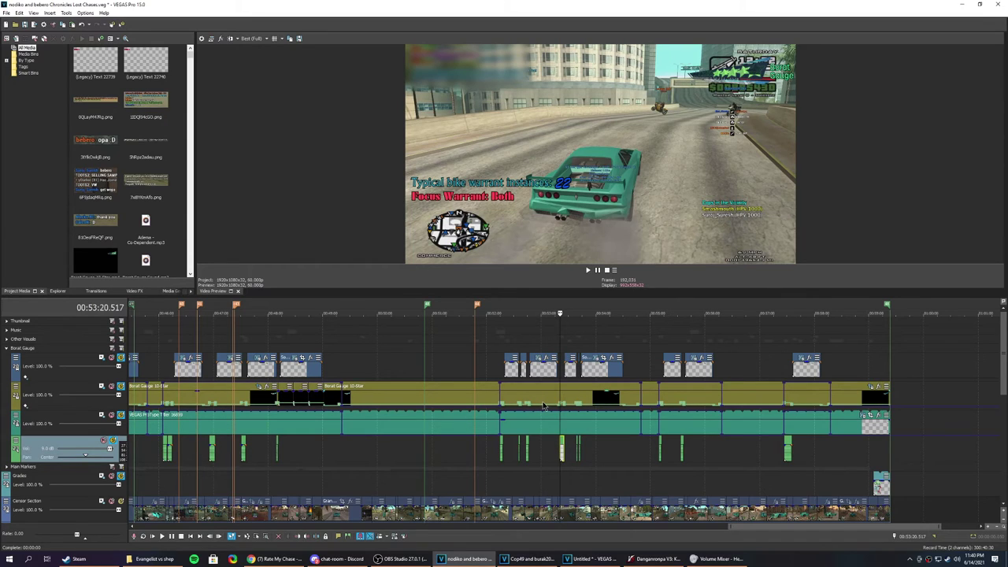
{"action": "scroll", "coordinate": [561, 426], "scroll_direction": "up", "scroll_amount": 5}
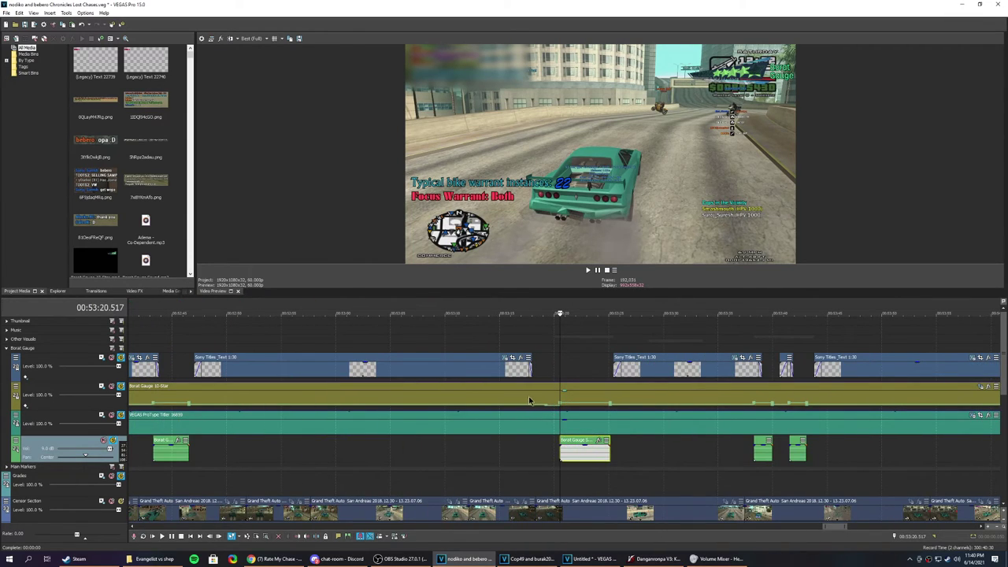
Check the gauge at the countdown's end near 00:53:17.583 and just before the following gauge sound at 00:53:20.067.
{"action": "left_click", "coordinate": [529, 400]}
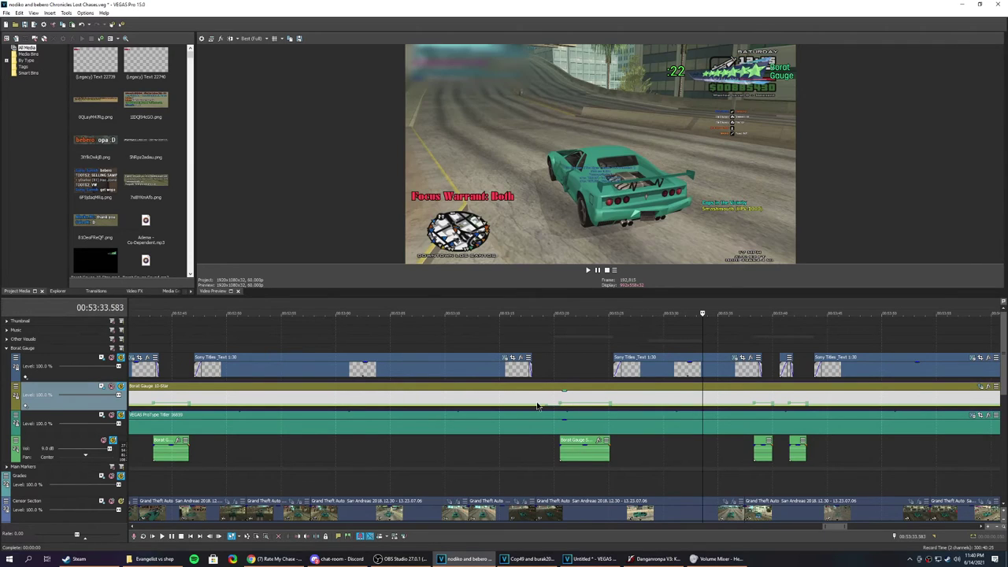
{"action": "key", "text": "space"}
{"action": "scroll", "coordinate": [512, 405], "scroll_direction": "down", "scroll_amount": 2}
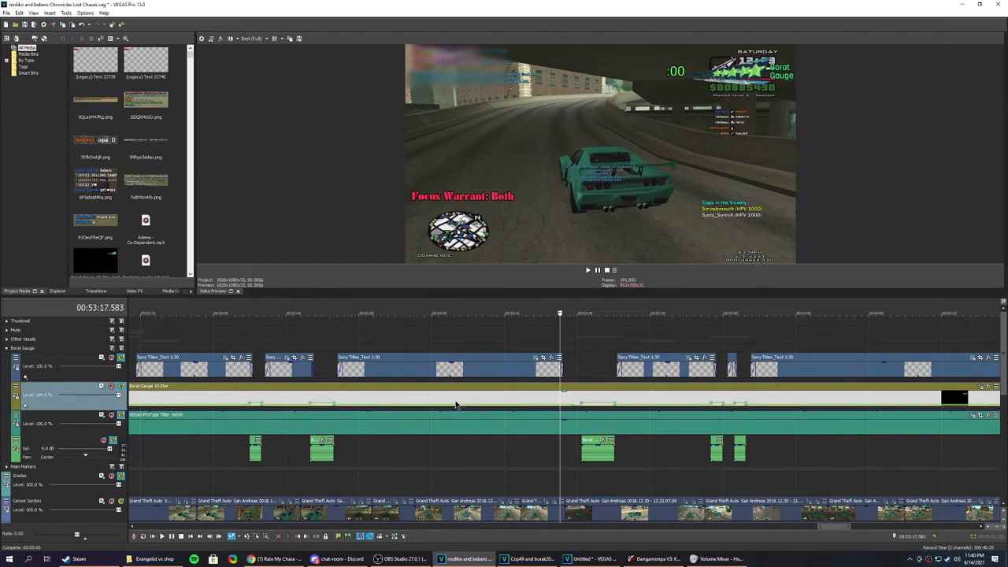
{"action": "scroll", "coordinate": [439, 403], "scroll_direction": "down", "scroll_amount": 4}
{"action": "scroll", "coordinate": [439, 403], "scroll_direction": "up", "scroll_amount": 4}
{"action": "scroll", "coordinate": [662, 406], "scroll_direction": "down", "scroll_amount": 1}
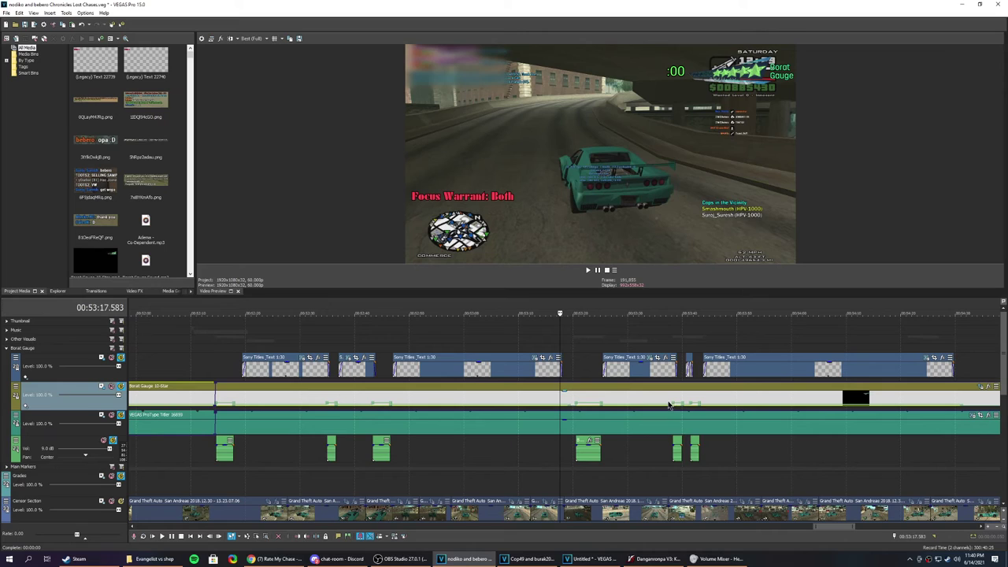
{"action": "left_click", "coordinate": [573, 399]}
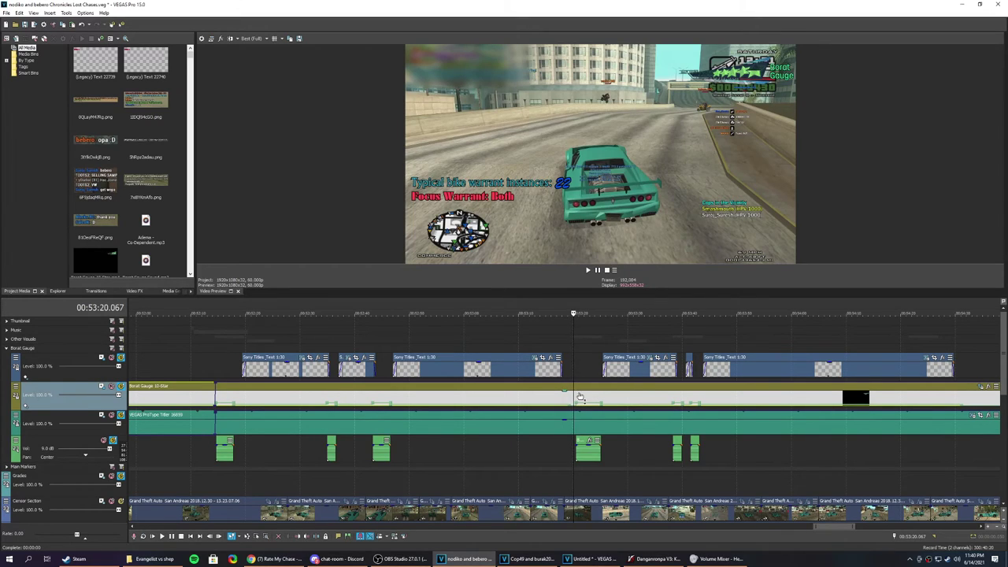
{"action": "key", "text": "space"}
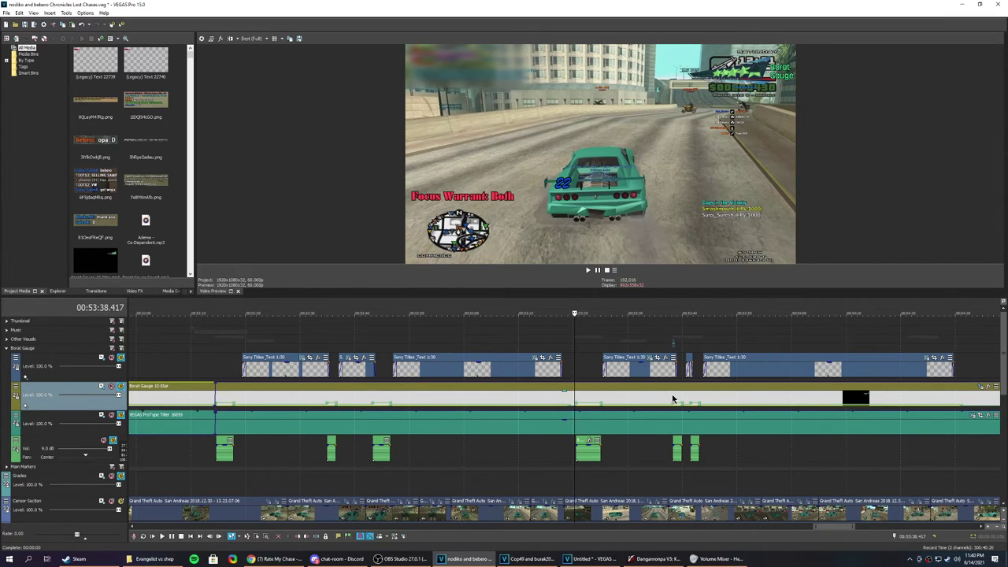
Play from 00:53:38.100 through the two short gauge sounds to review the interrupted countdowns and the restarted one.
{"action": "scroll", "coordinate": [594, 404], "scroll_direction": "up", "scroll_amount": 2}
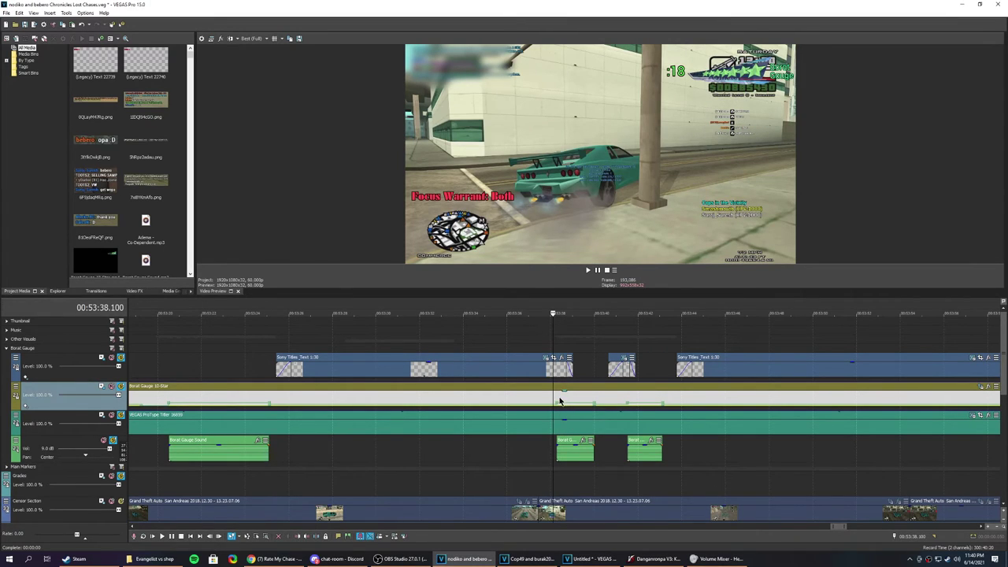
{"action": "key", "text": "space"}
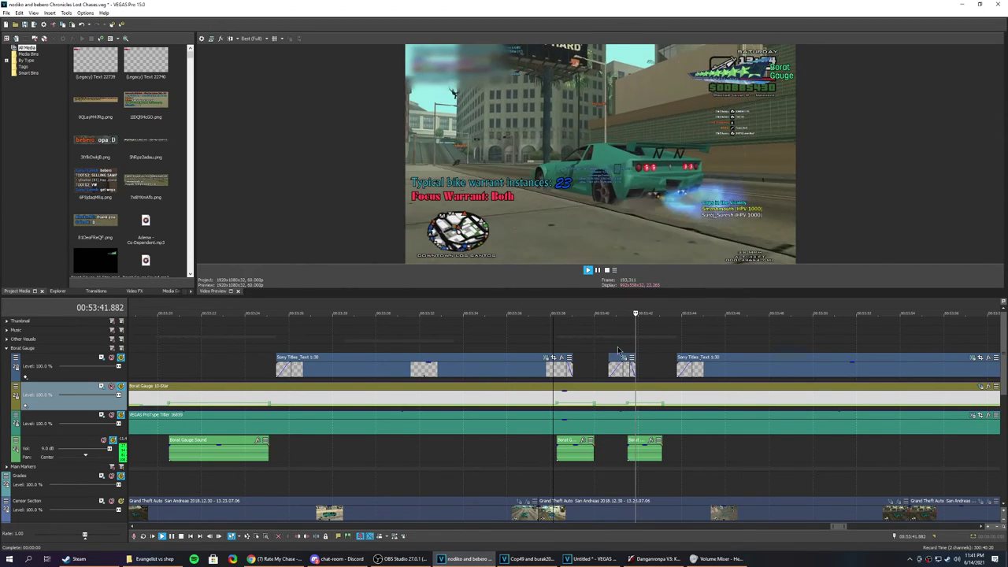
{"action": "scroll", "coordinate": [569, 394], "scroll_direction": "down", "scroll_amount": 2}
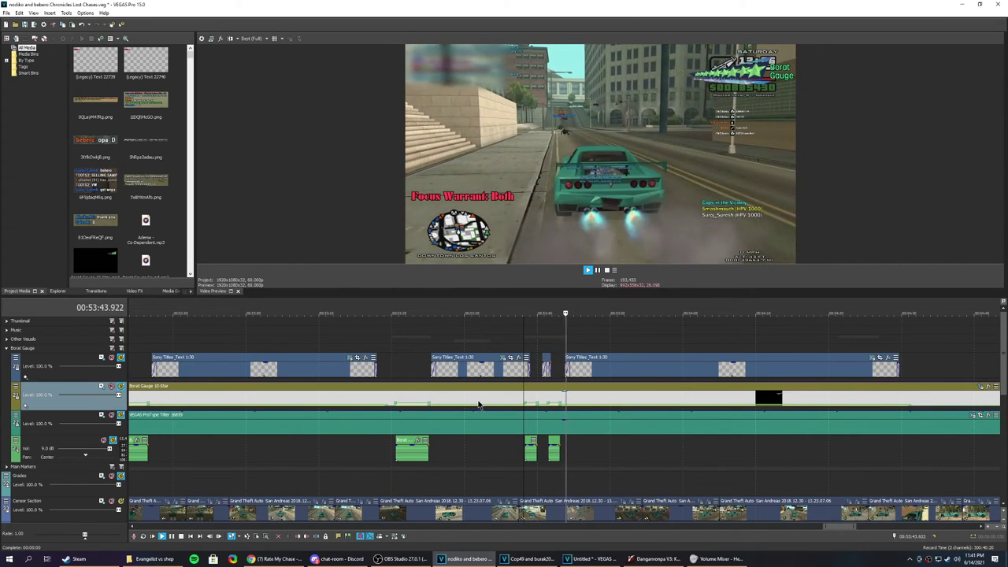
{"action": "key", "text": "space"}
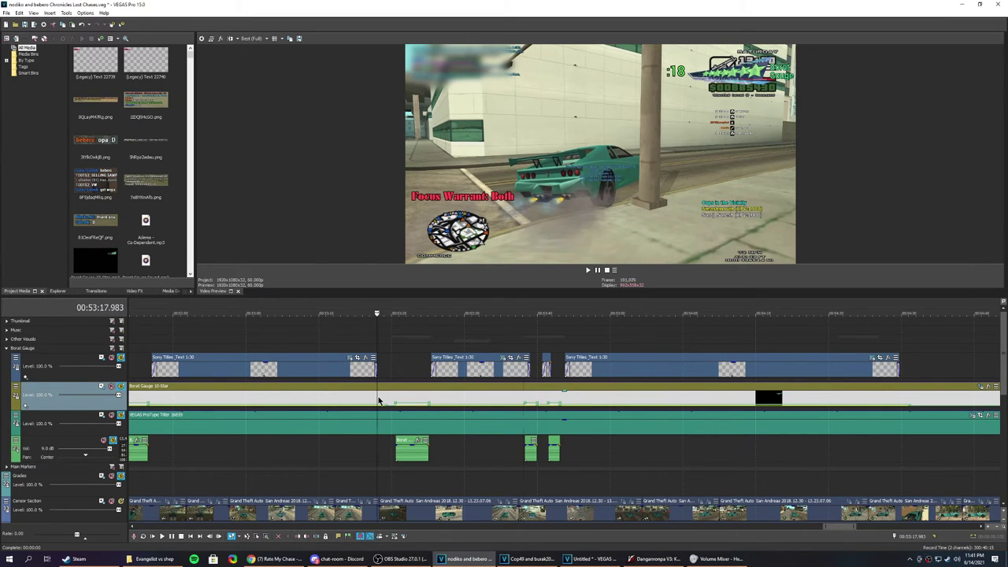
Play from the countdown's end at 00:53:17.983 through the gauge sound and most of the countdown that follows it.
{"action": "key", "text": "space"}
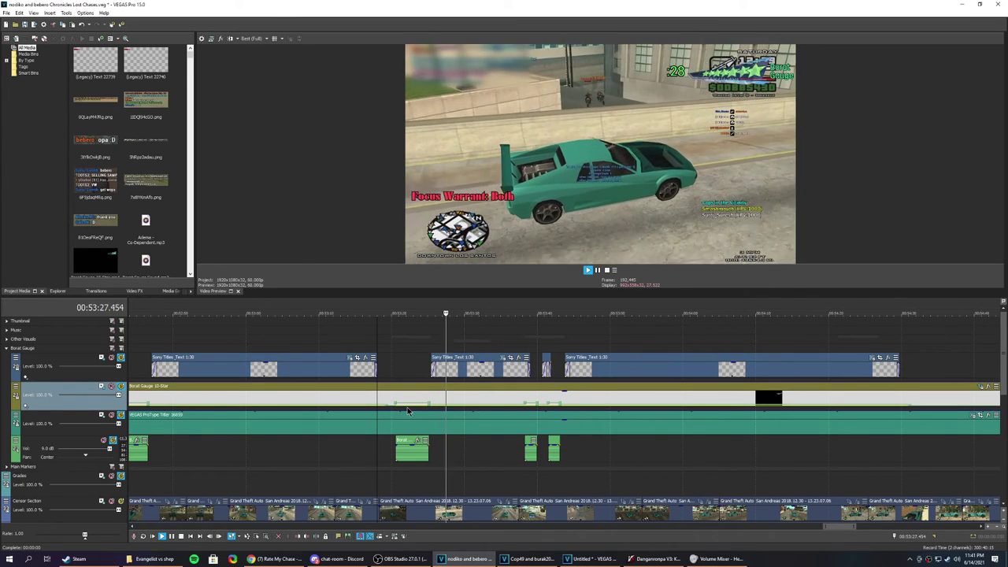
{"action": "key", "text": "Return"}
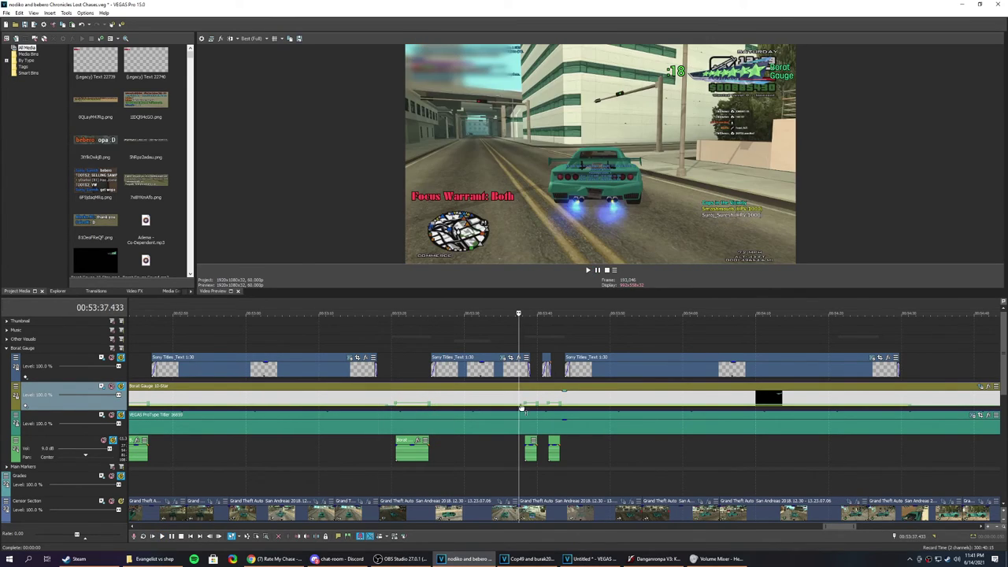
Compare the gauge at 00:53:20.267, 00:53:38.267, 00:53:39.617 and 00:53:43.117, around the starts and ends of its sounds.
{"action": "left_click", "coordinate": [393, 401]}
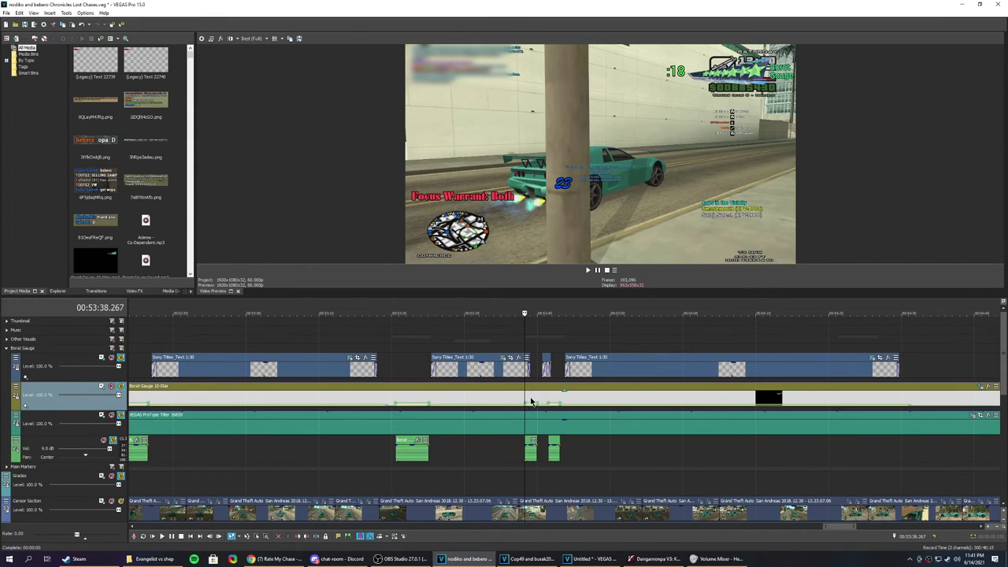
{"action": "left_click", "coordinate": [397, 399]}
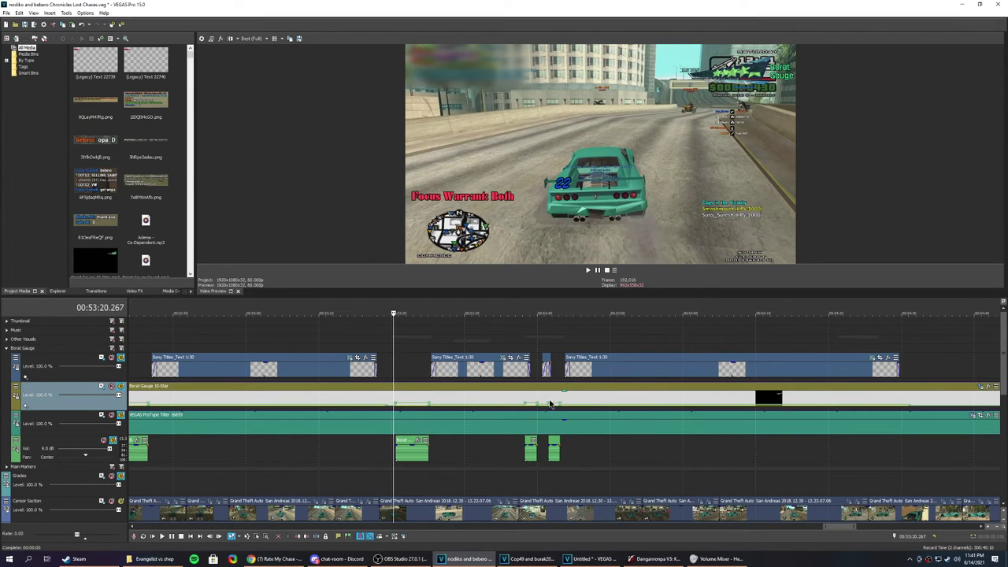
{"action": "left_click", "coordinate": [527, 399]}
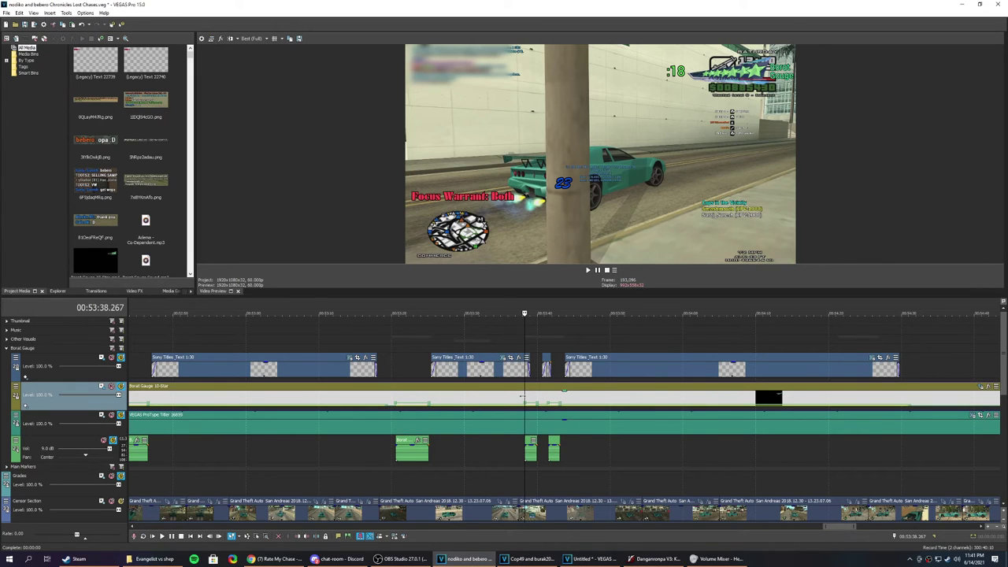
{"action": "left_click", "coordinate": [536, 400]}
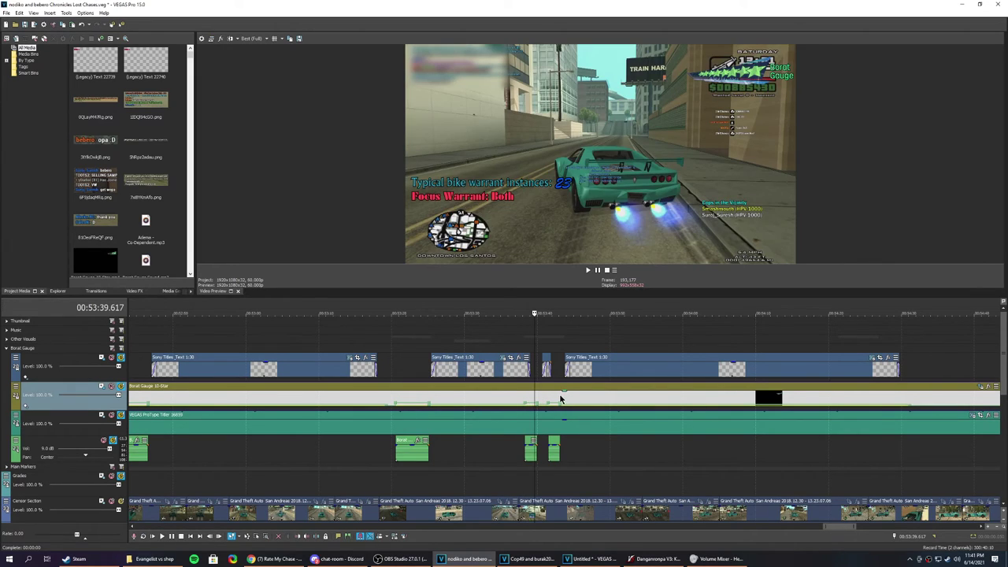
{"action": "left_click", "coordinate": [561, 399]}
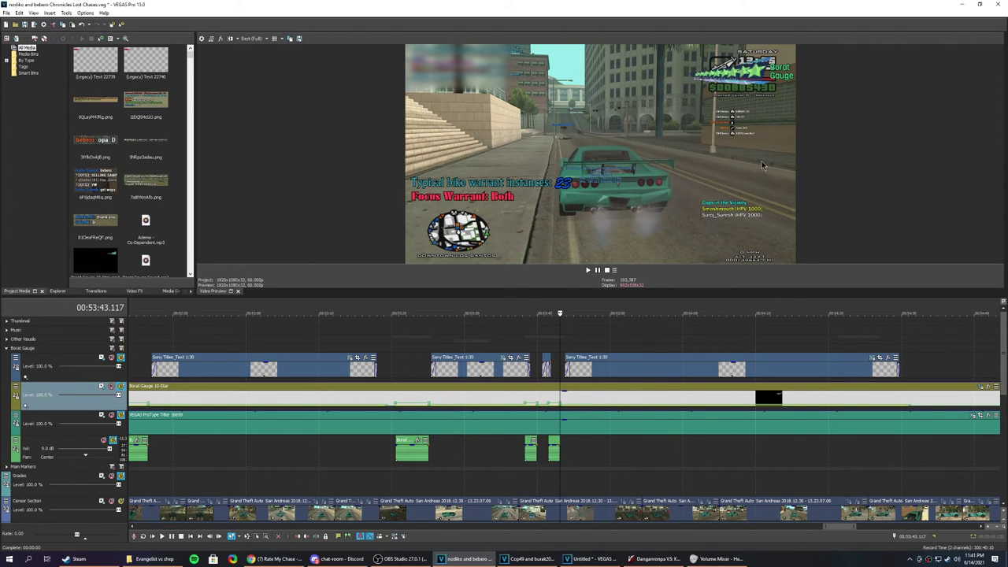
Recheck the long gauge sound's start and end at 00:53:20.267 and 00:53:25.417, and the last short sound's end at 00:53:43.117.
{"action": "left_click", "coordinate": [429, 400]}
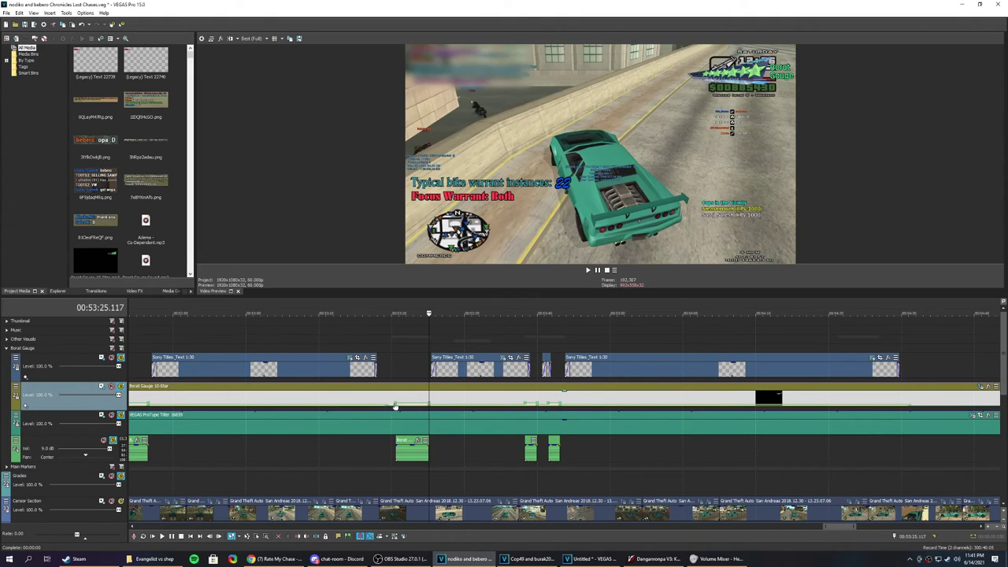
{"action": "left_click", "coordinate": [396, 401]}
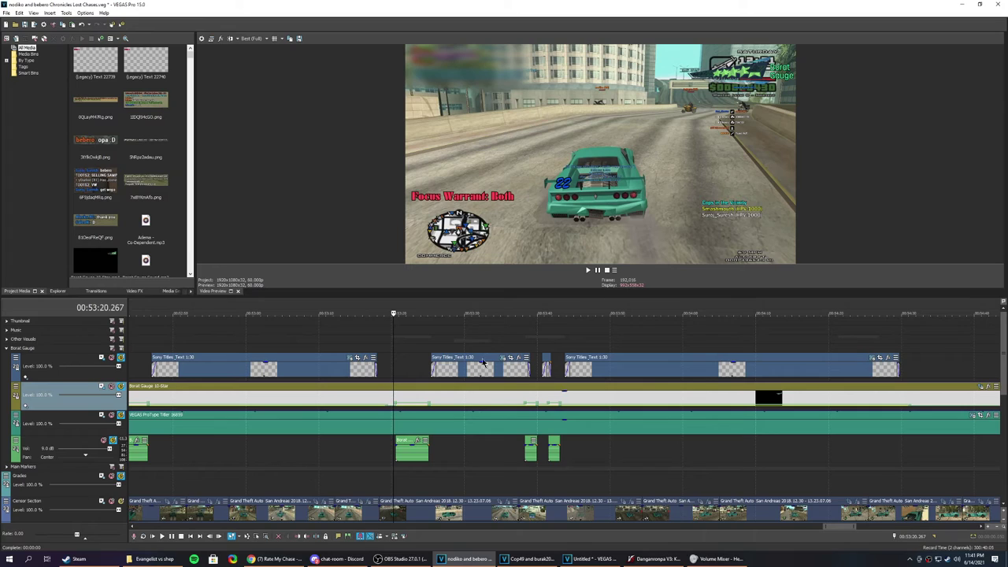
{"action": "left_click", "coordinate": [430, 400]}
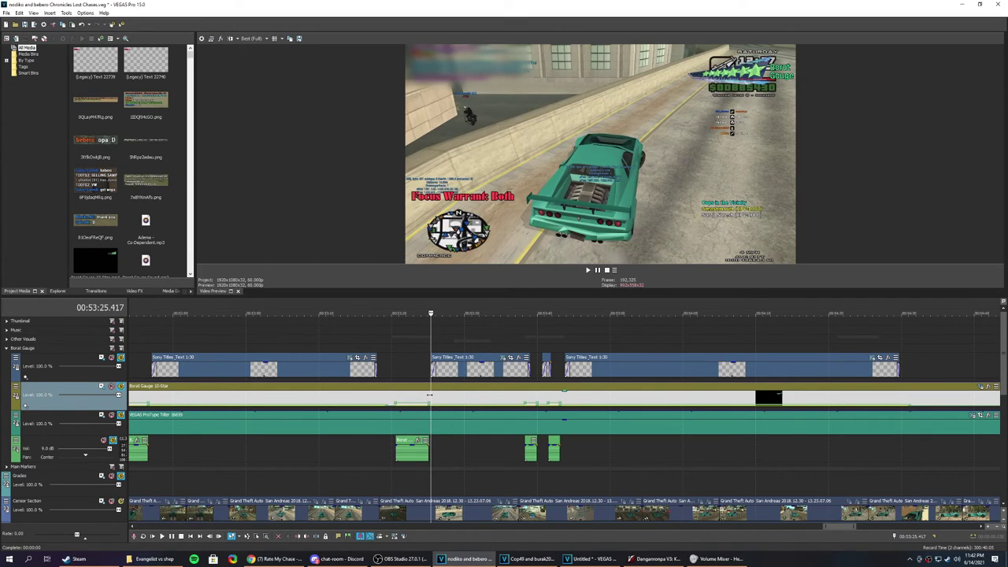
{"action": "left_click", "coordinate": [525, 400]}
{"action": "left_click", "coordinate": [560, 400]}
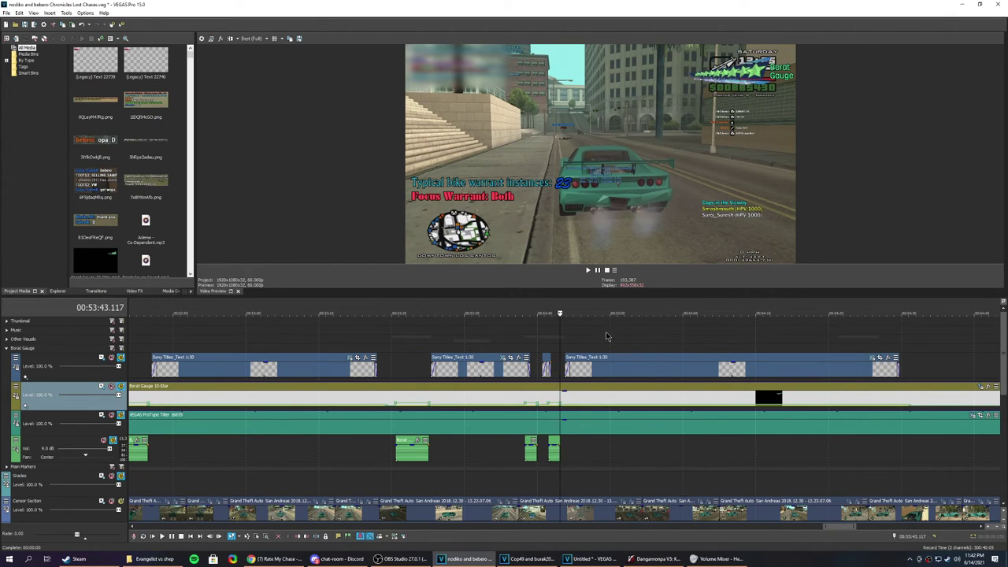
Examine the gap between the countdown's end and the gauge sound at 00:53:19.233, 00:53:20.667 and 00:53:18.650.
{"action": "left_click", "coordinate": [386, 400]}
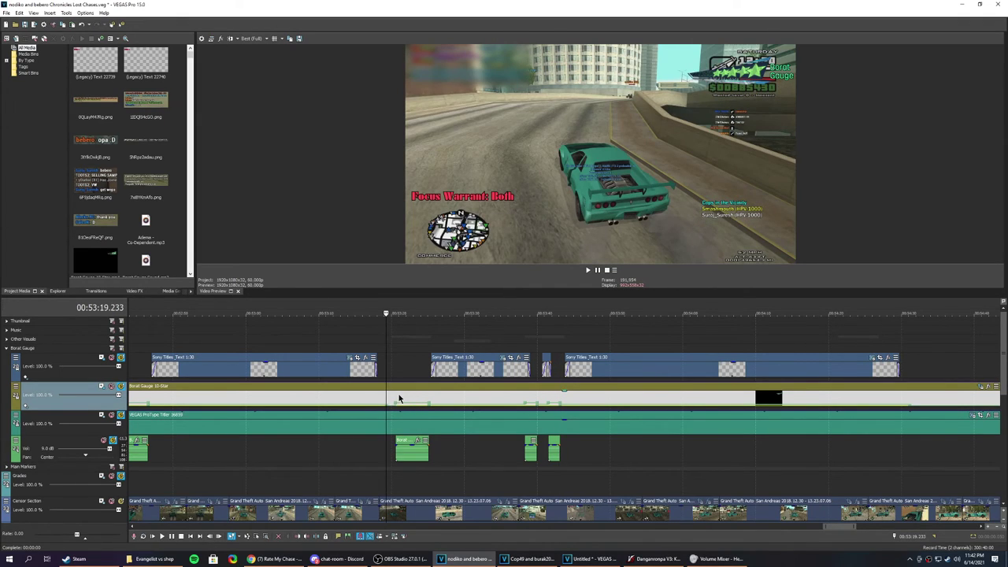
{"action": "left_click", "coordinate": [397, 397]}
{"action": "scroll", "coordinate": [405, 401], "scroll_direction": "down", "scroll_amount": 3}
{"action": "scroll", "coordinate": [562, 420], "scroll_direction": "up", "scroll_amount": 5}
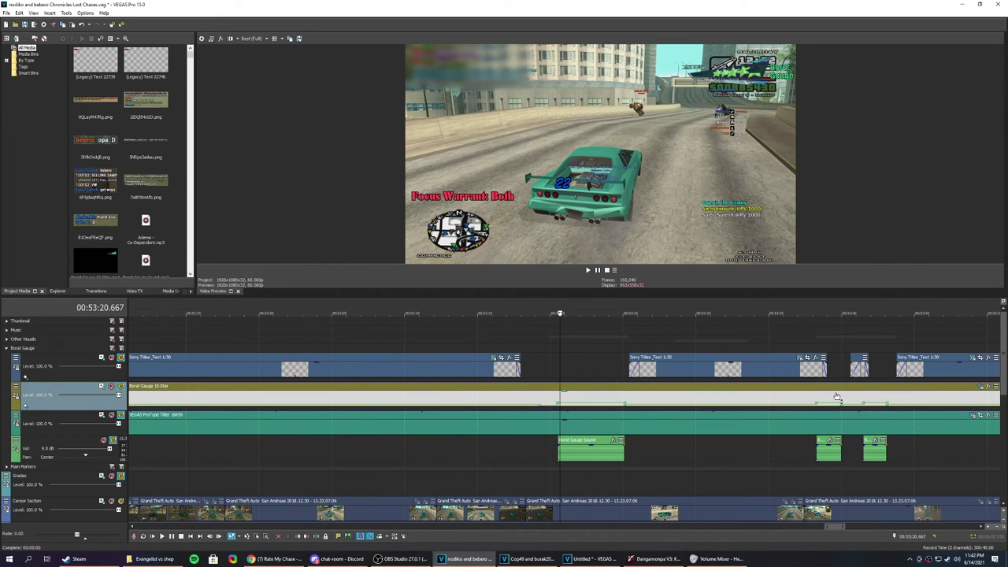
{"action": "left_click", "coordinate": [547, 400]}
{"action": "left_click", "coordinate": [531, 401]}
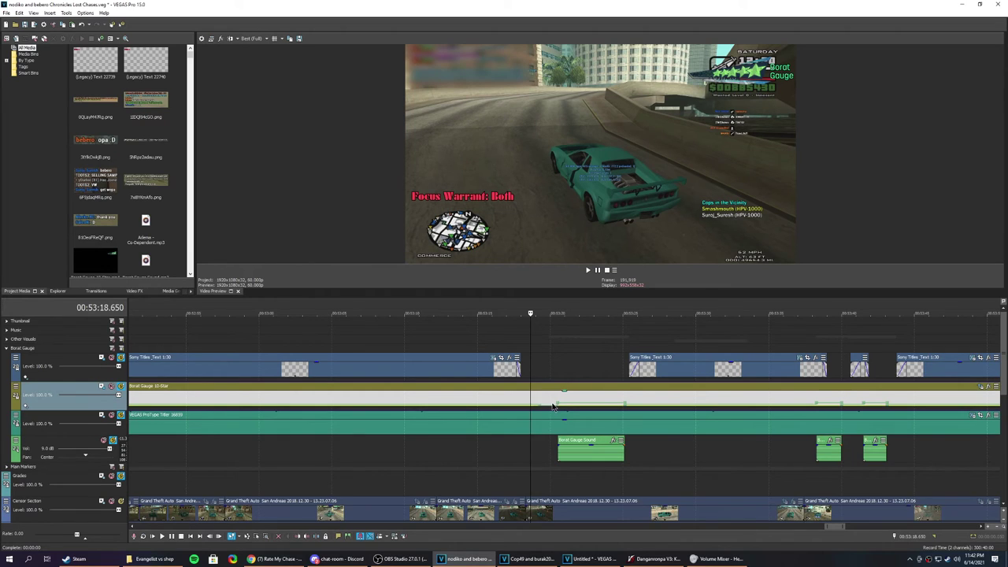
Look over the gauge, countdown and sound tracks across the whole project timeline.
{"action": "scroll", "coordinate": [577, 419], "scroll_direction": "down", "scroll_amount": 5}
{"action": "scroll", "coordinate": [577, 419], "scroll_direction": "down", "scroll_amount": 4}
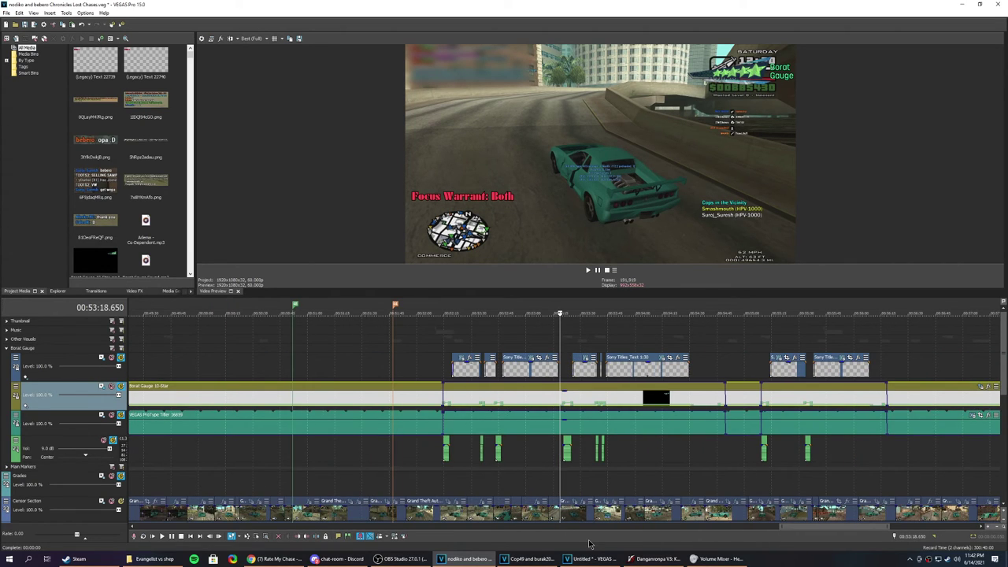
{"action": "scroll", "coordinate": [622, 498], "scroll_direction": "down", "scroll_amount": 5}
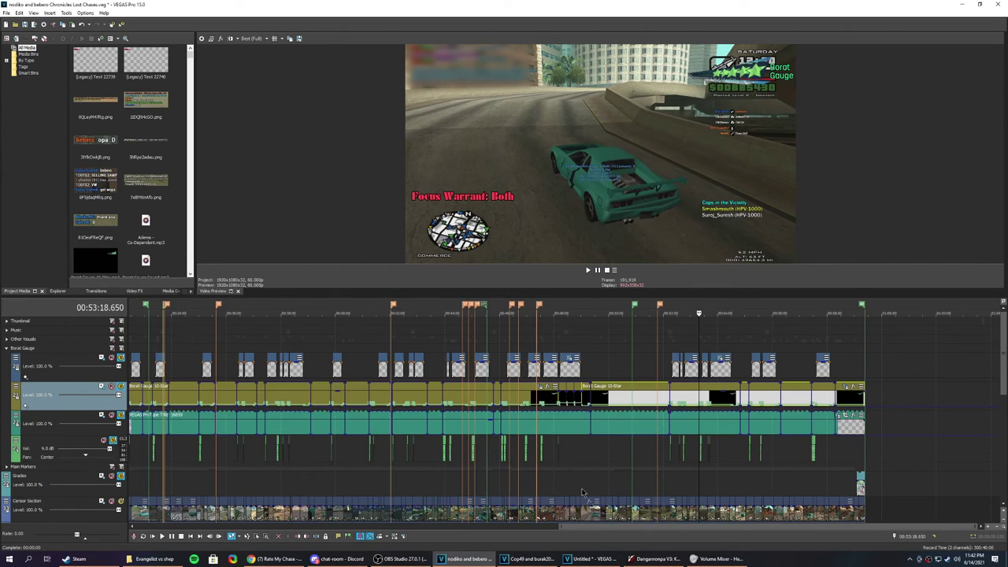
{"action": "scroll", "coordinate": [295, 439], "scroll_direction": "down", "scroll_amount": 4}
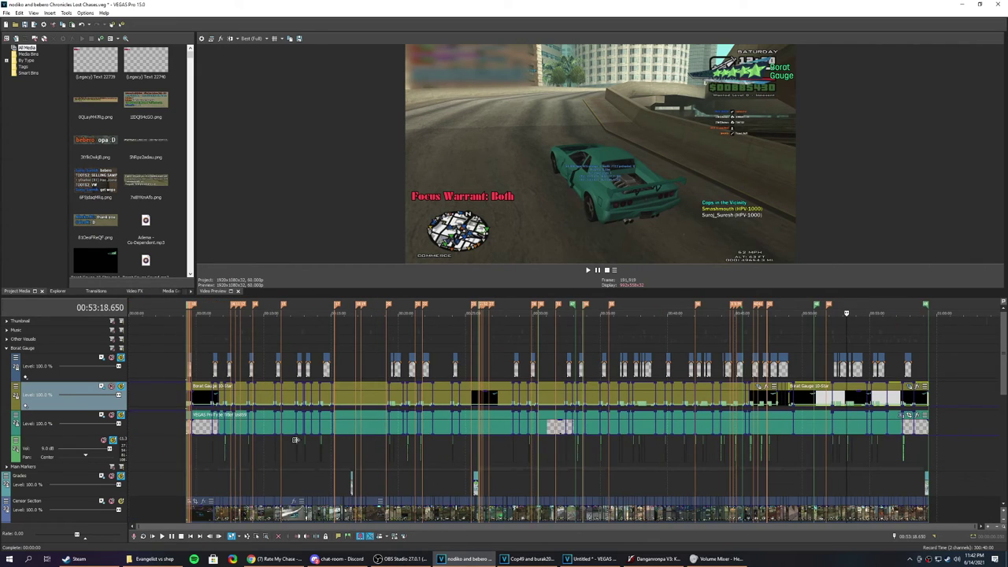
Examine the gauge's start against its first short sound around 00:14:09.550 and 00:14:10.417.
{"action": "left_click", "coordinate": [326, 400]}
{"action": "scroll", "coordinate": [413, 415], "scroll_direction": "up", "scroll_amount": 8}
{"action": "scroll", "coordinate": [413, 415], "scroll_direction": "up", "scroll_amount": 2}
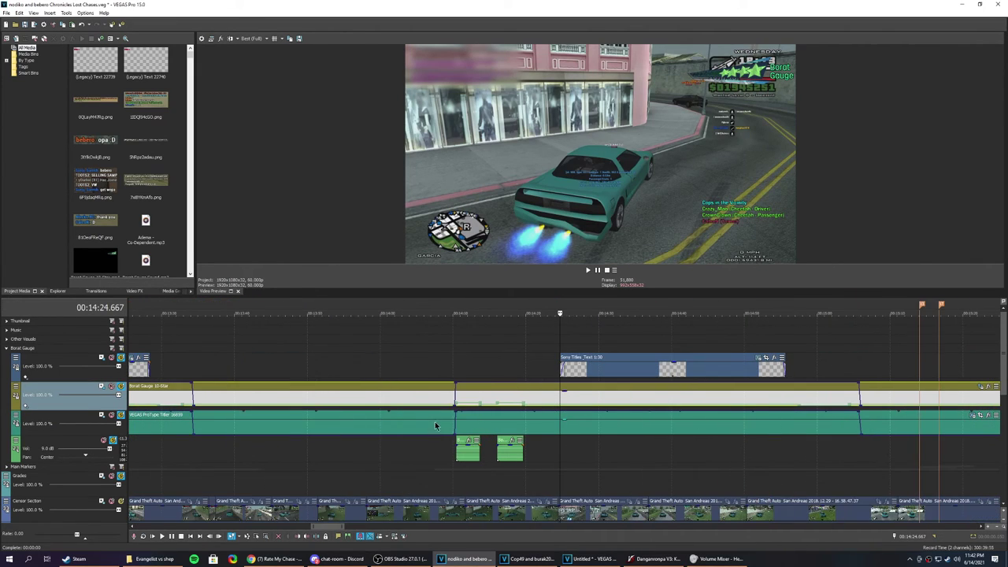
{"action": "left_click", "coordinate": [451, 401]}
{"action": "scroll", "coordinate": [468, 406], "scroll_direction": "up", "scroll_amount": 3}
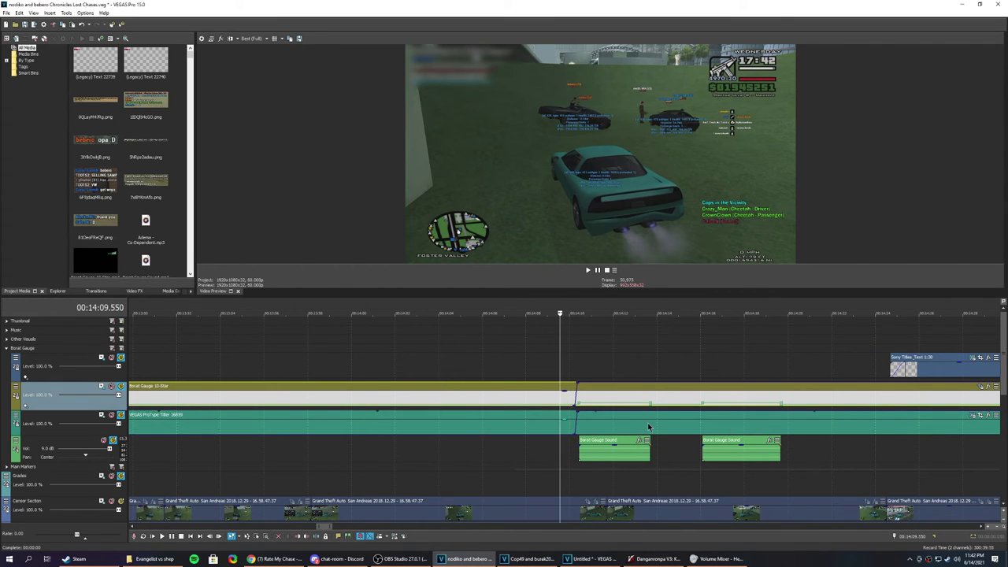
{"action": "left_click", "coordinate": [562, 358]}
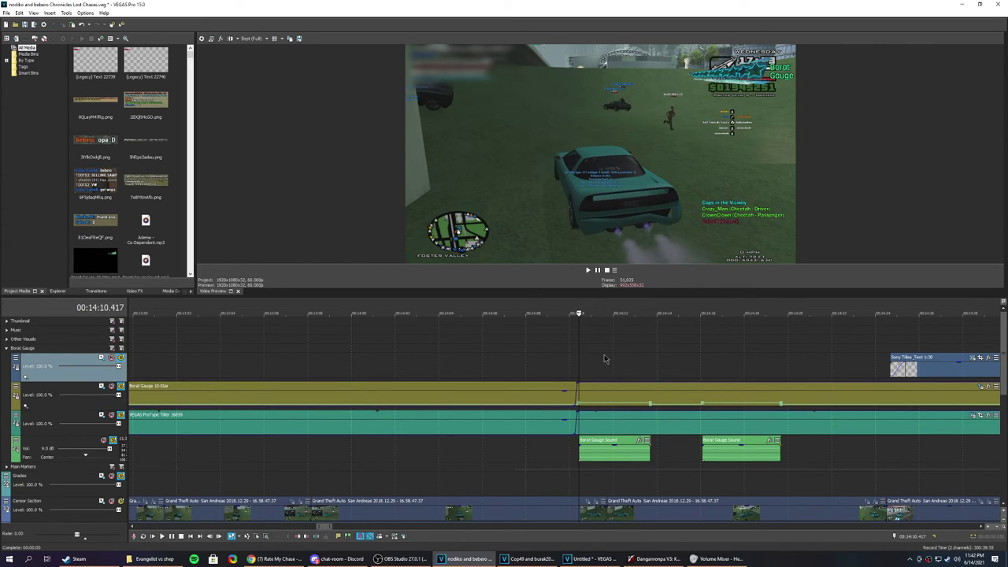
{"action": "left_click", "coordinate": [581, 402]}
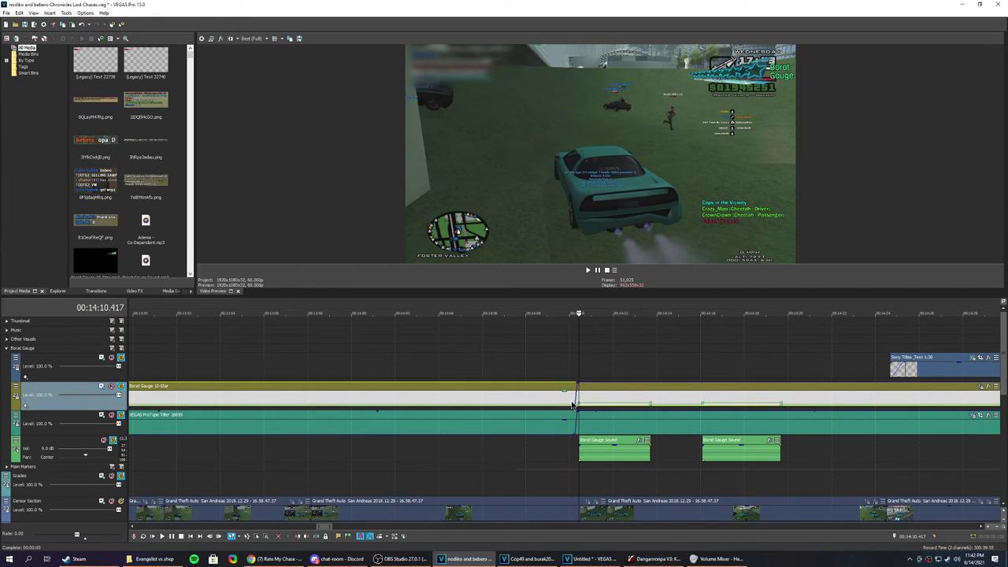
Play the footage leading up to the gauge's start, and return to 00:14:10.417.
{"action": "left_click", "coordinate": [331, 403]}
{"action": "key", "text": "space"}
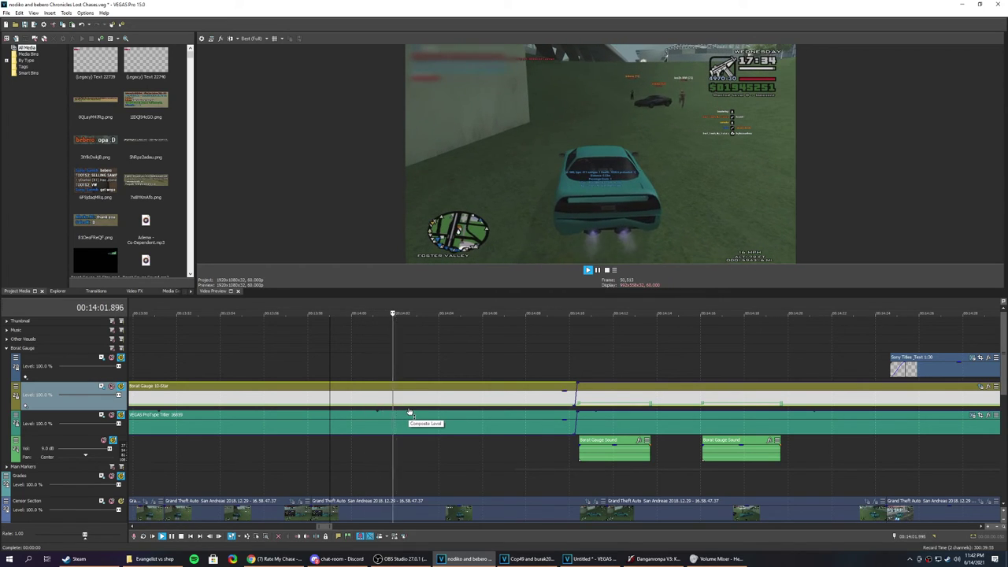
{"action": "scroll", "coordinate": [591, 422], "scroll_direction": "down", "scroll_amount": 3}
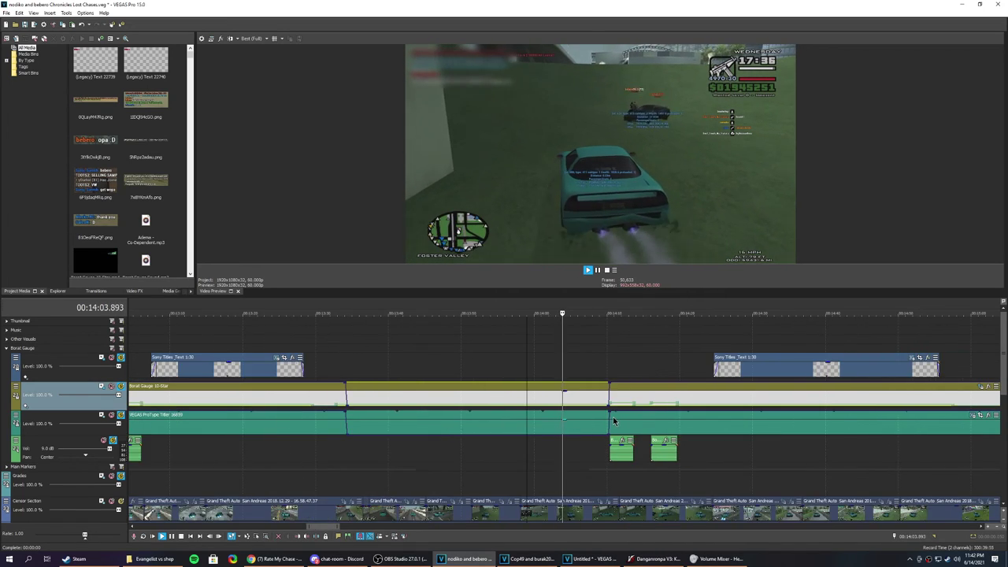
{"action": "scroll", "coordinate": [618, 421], "scroll_direction": "down", "scroll_amount": 2}
{"action": "left_click", "coordinate": [583, 398]}
{"action": "key", "text": "space"}
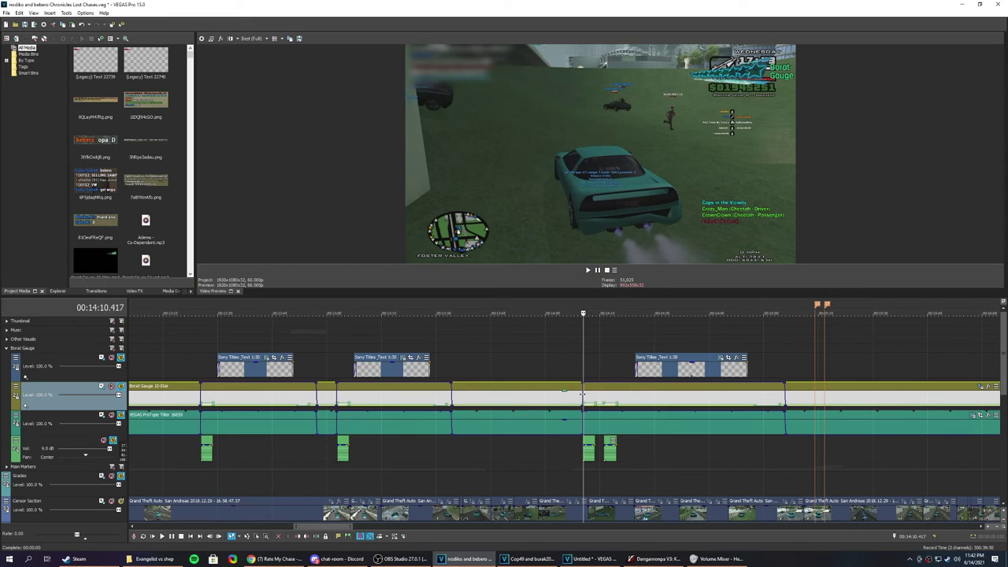
Play the gauge from 00:14:10.417 through its two short sounds and watch the stars fill.
{"action": "key", "text": "space"}
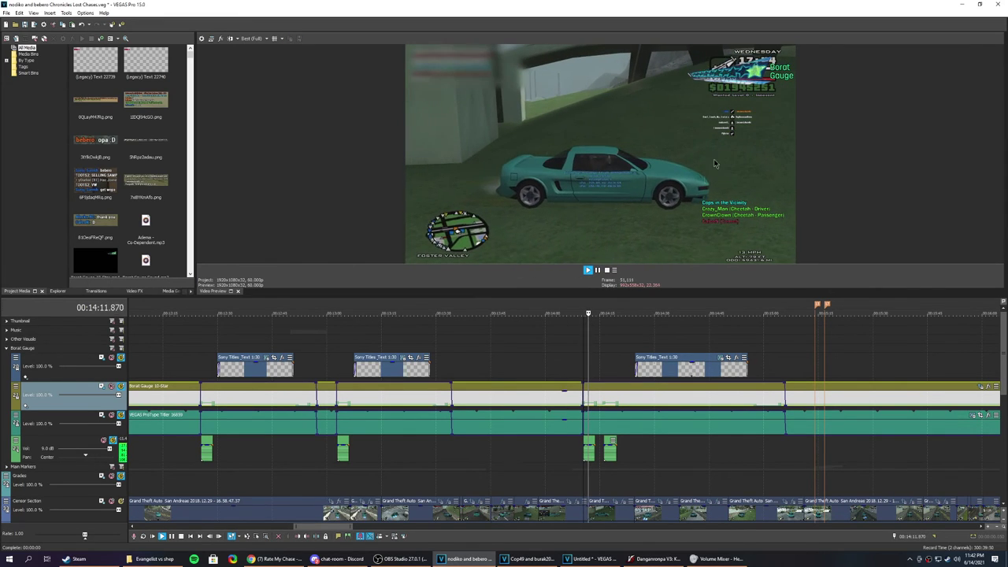
{"action": "scroll", "coordinate": [642, 398], "scroll_direction": "up", "scroll_amount": 2}
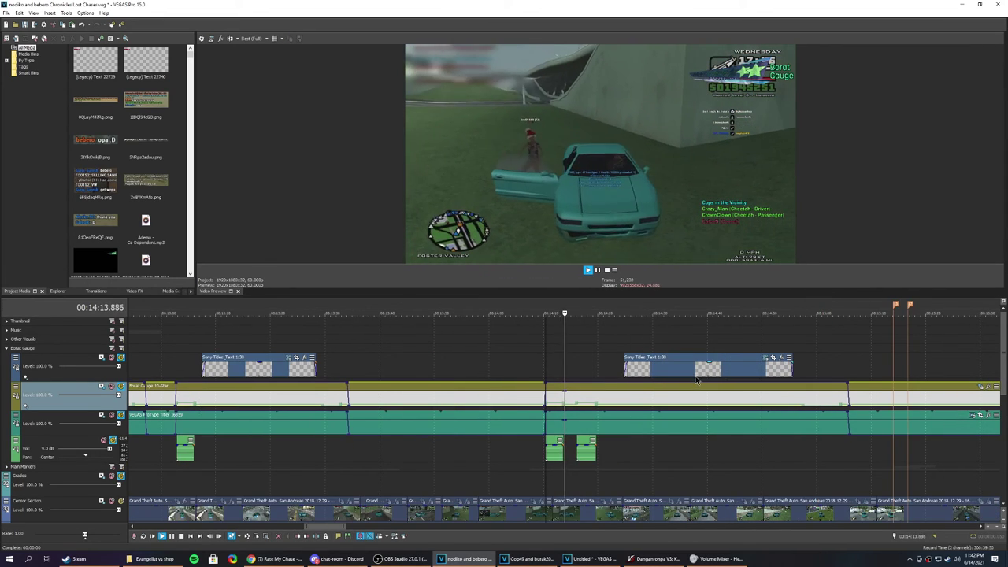
{"action": "scroll", "coordinate": [697, 381], "scroll_direction": "up", "scroll_amount": 1}
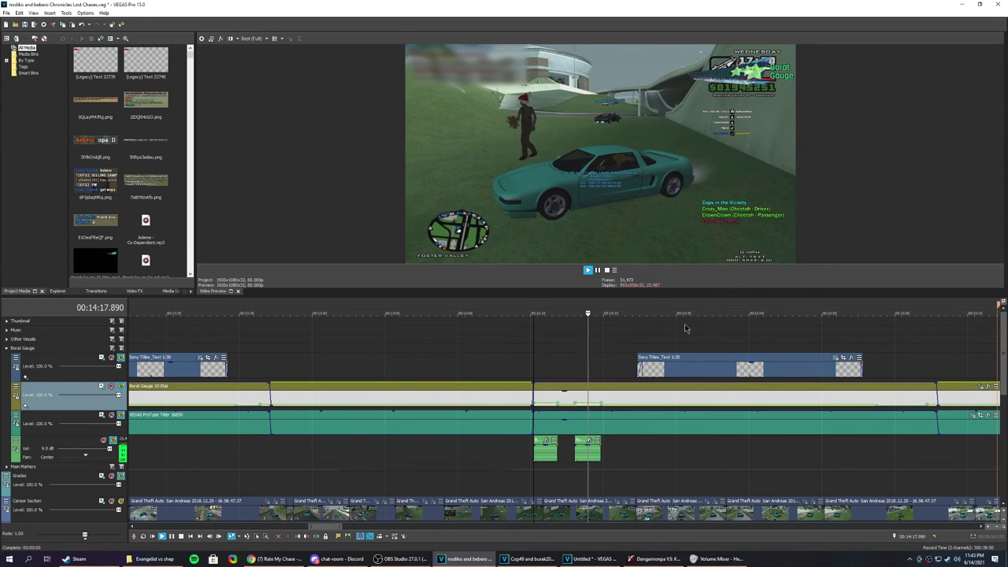
{"action": "scroll", "coordinate": [682, 405], "scroll_direction": "down", "scroll_amount": 4}
{"action": "key", "text": "space"}
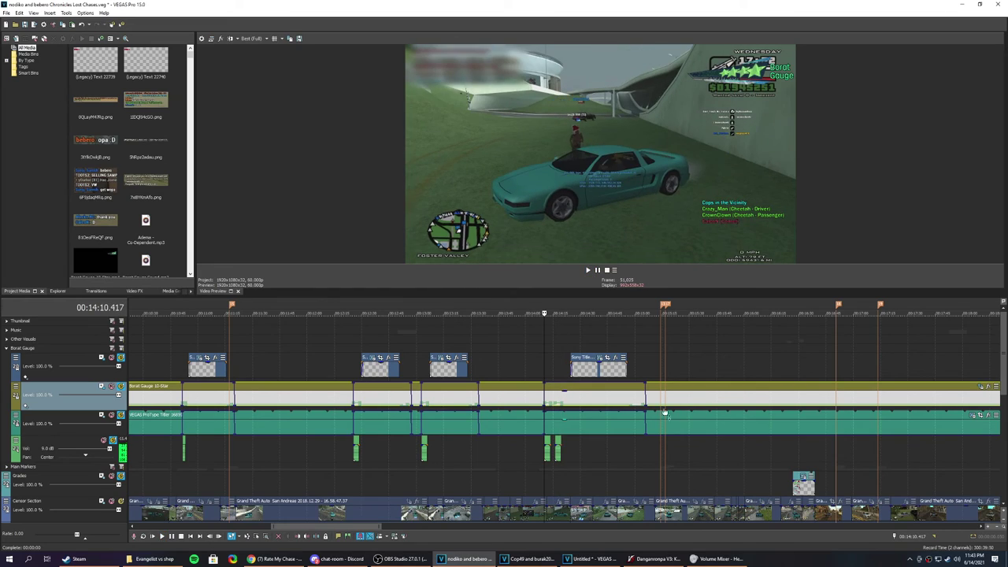
Play the gauge from the end of the countdown at 00:14:55.650 to its fade-out near 00:15:05.
{"action": "left_click", "coordinate": [628, 397]}
{"action": "scroll", "coordinate": [640, 417], "scroll_direction": "up", "scroll_amount": 5}
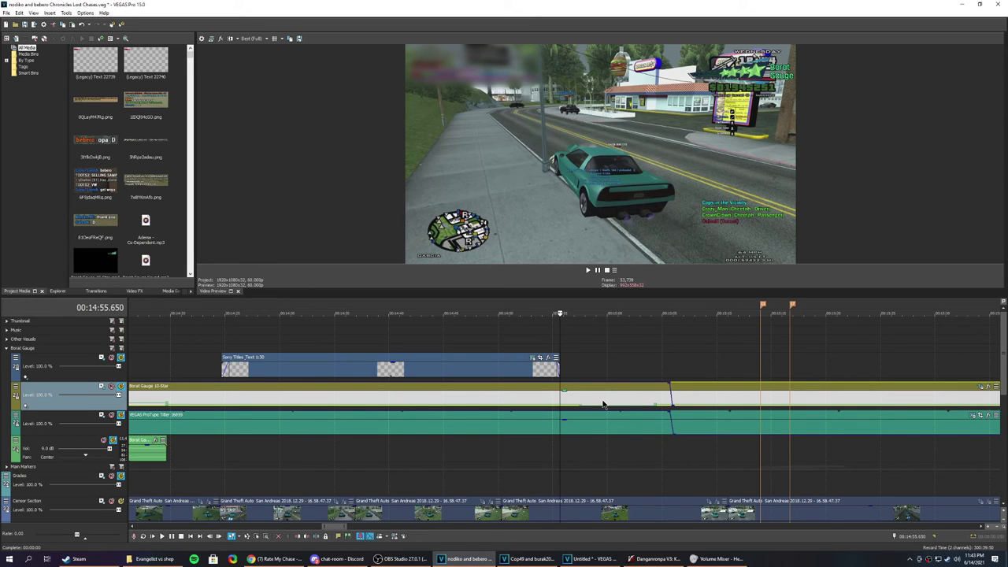
{"action": "key", "text": "space"}
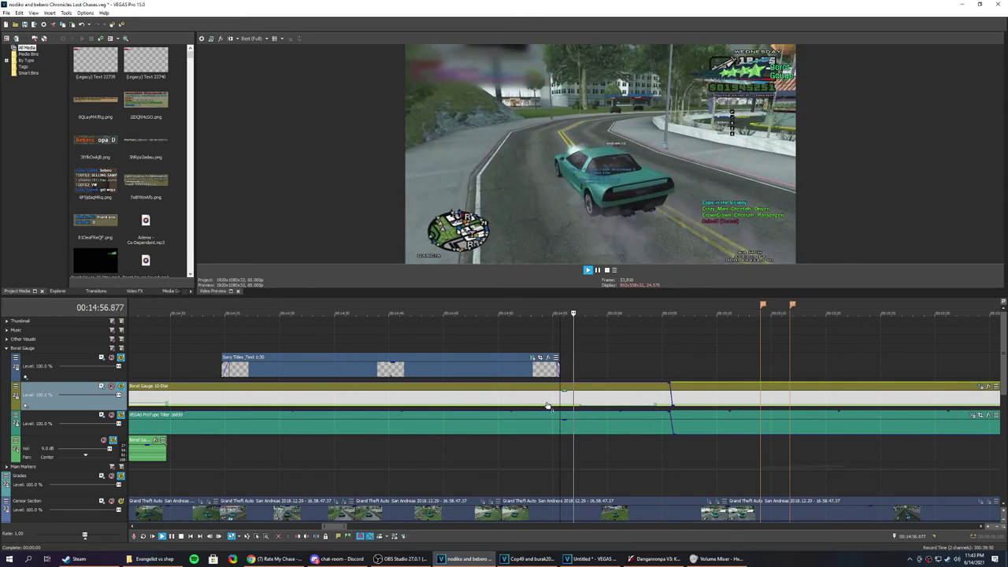
{"action": "left_click", "coordinate": [543, 404]}
{"action": "key", "text": "space"}
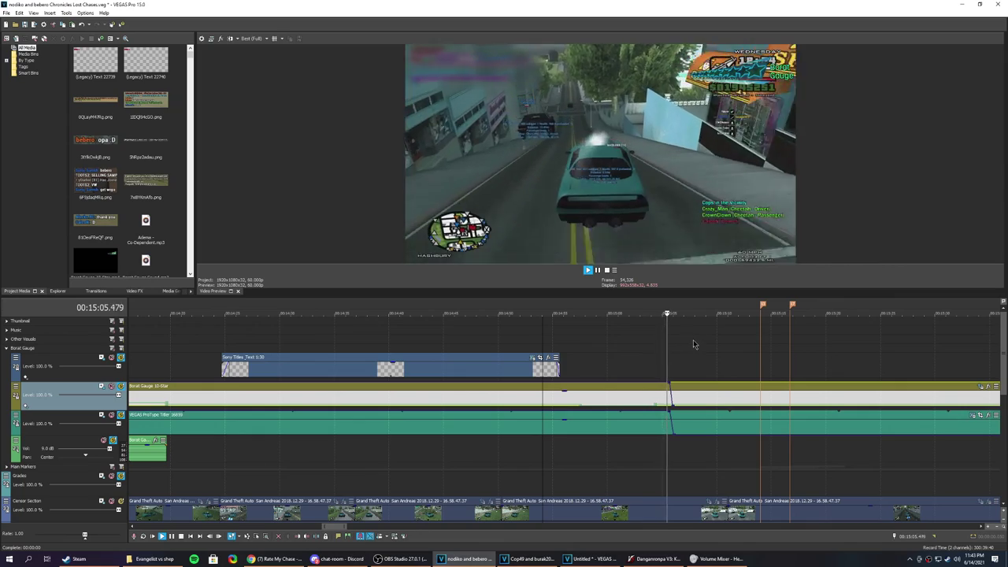
Review the gauge-free footage after the fade-out up to 00:15:47.000, against the surrounding gauge, countdown and sound events.
{"action": "left_click", "coordinate": [669, 356]}
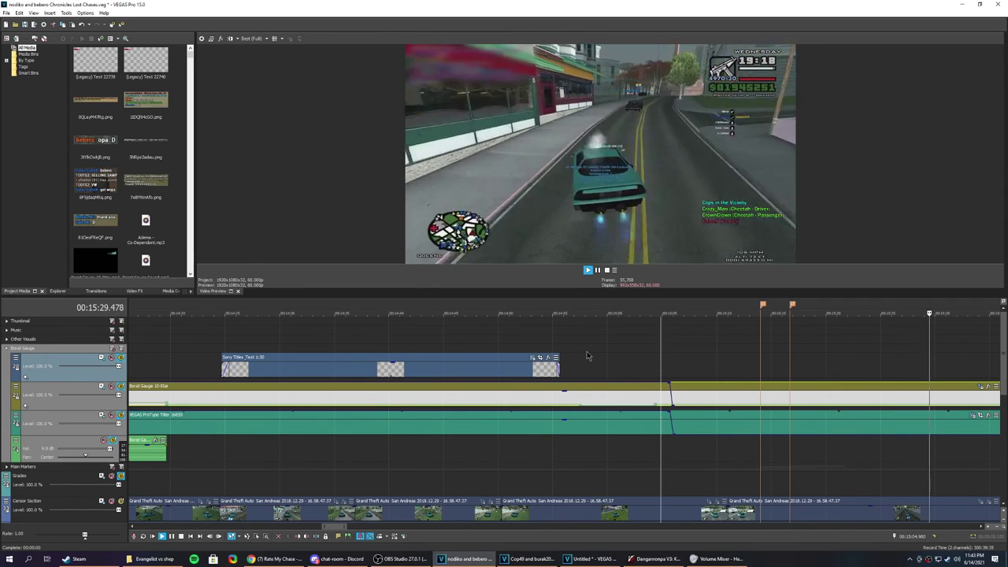
{"action": "left_click", "coordinate": [579, 349]}
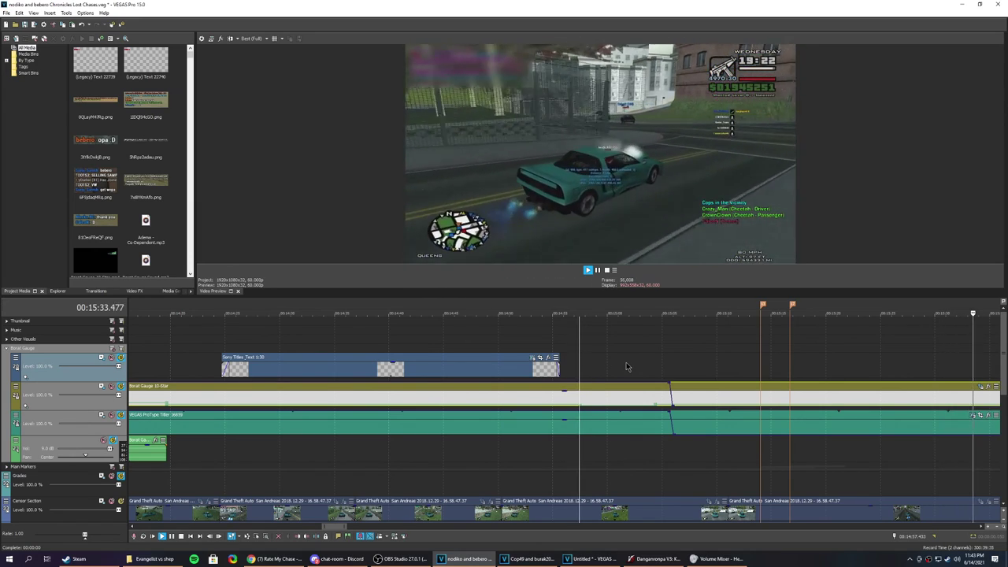
{"action": "scroll", "coordinate": [661, 369], "scroll_direction": "down", "scroll_amount": 3}
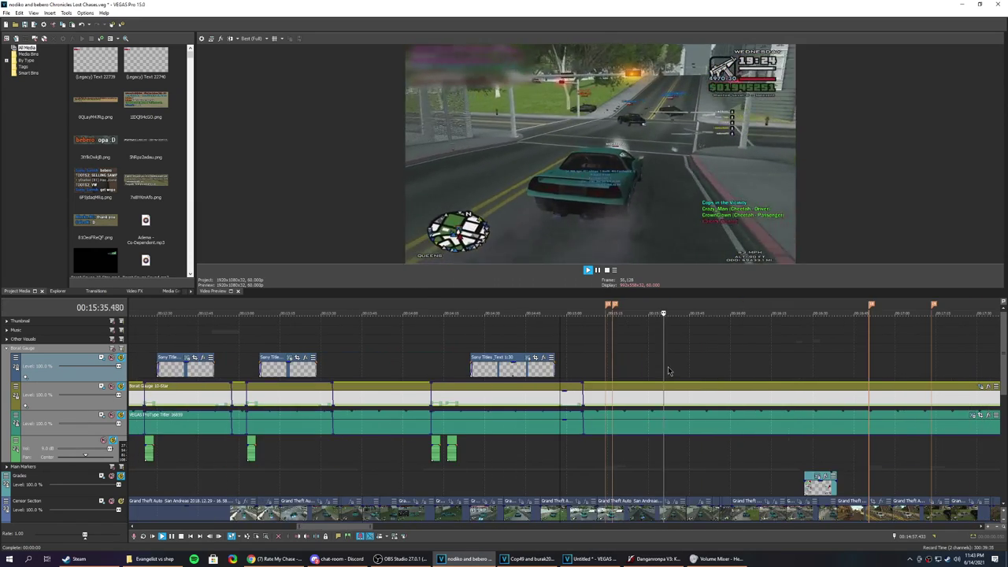
{"action": "scroll", "coordinate": [670, 372], "scroll_direction": "down", "scroll_amount": 2}
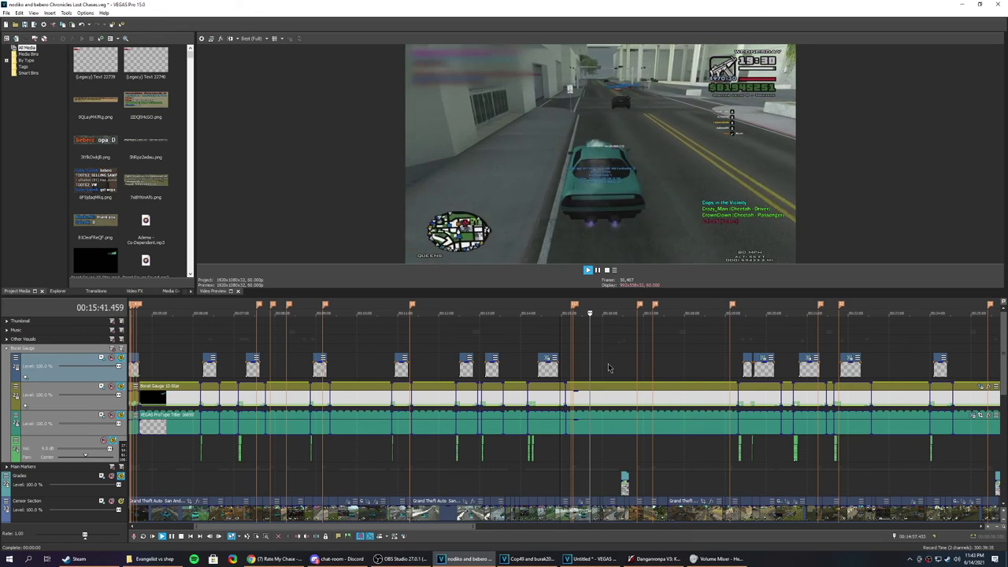
{"action": "left_click", "coordinate": [594, 367]}
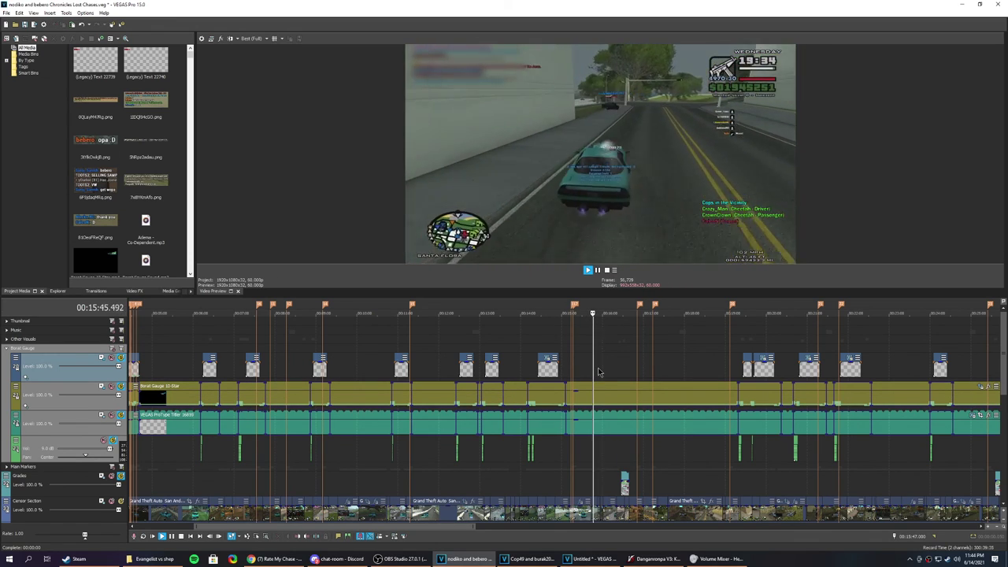
{"action": "left_click", "coordinate": [378, 556]}
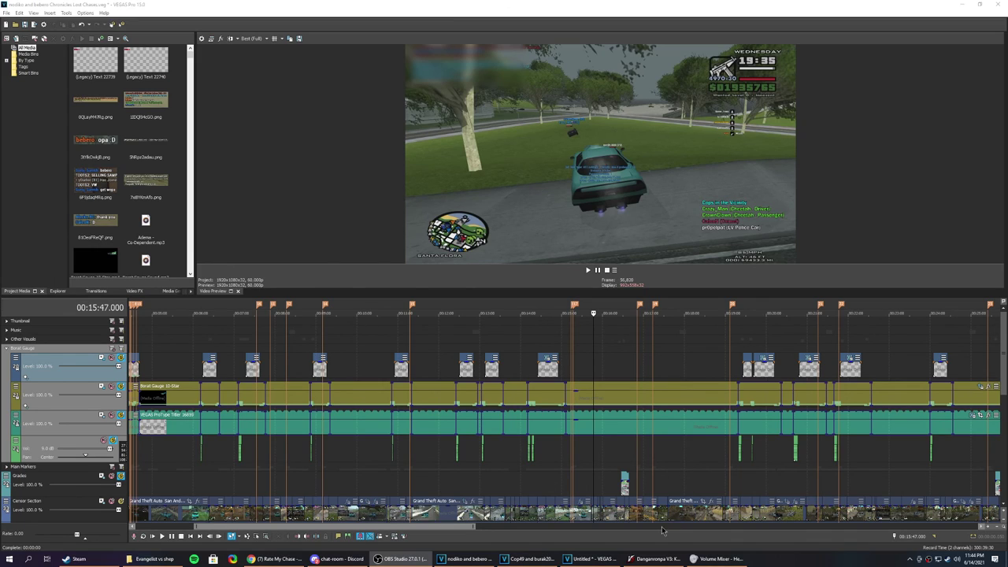
{"action": "mouse_move", "coordinate": [673, 562]}
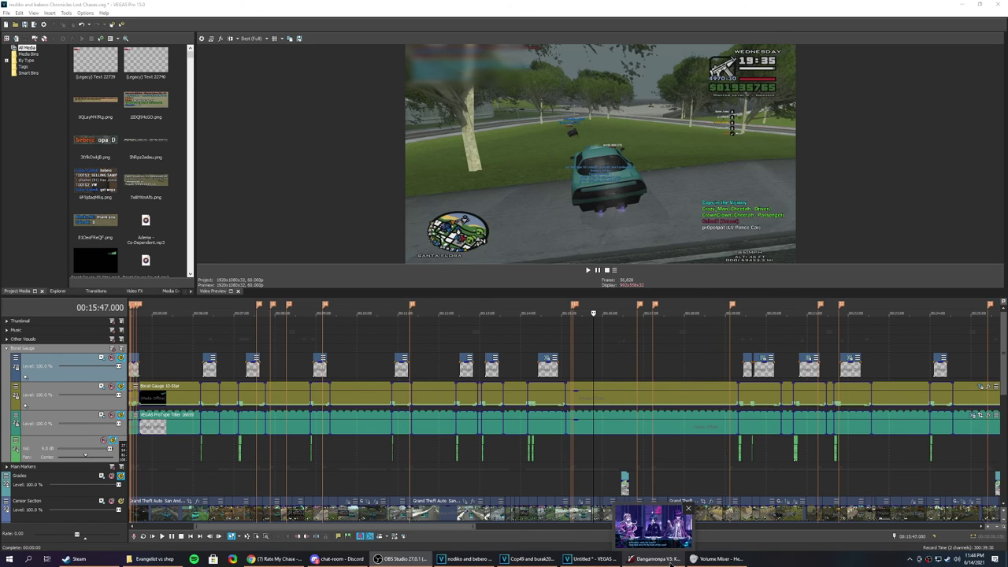
{"action": "left_click", "coordinate": [679, 529]}
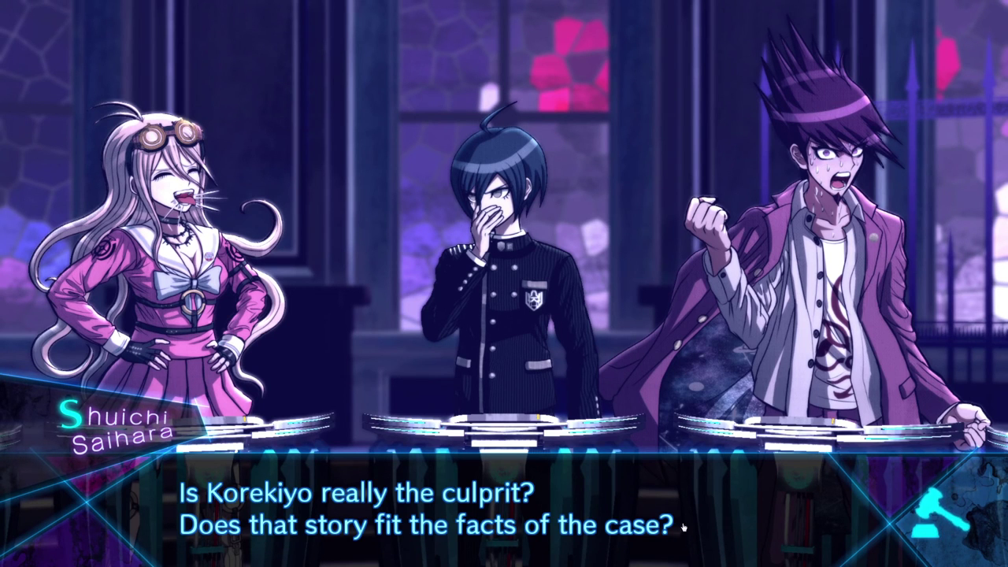
{"action": "key", "text": "Escape"}
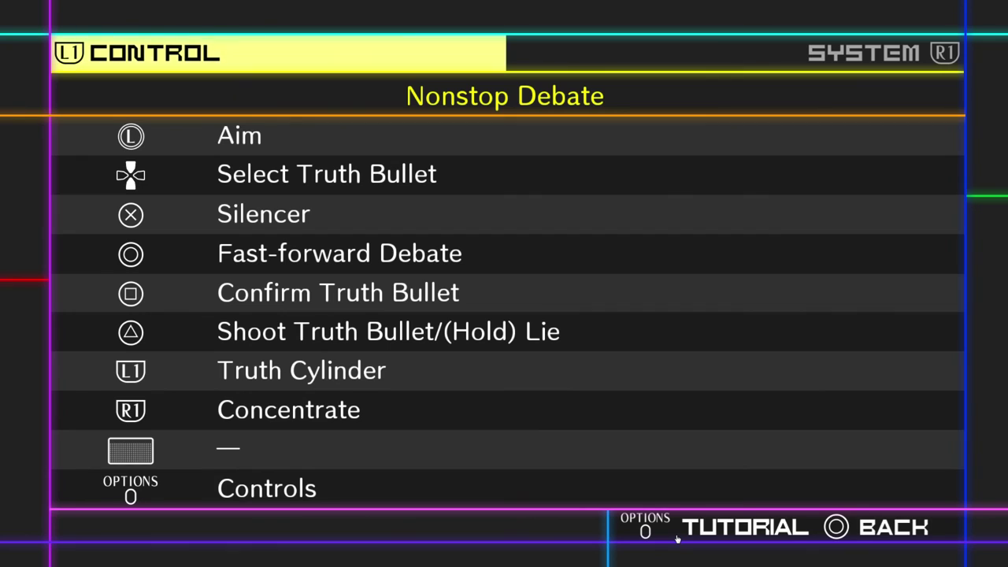
{"action": "key", "text": "Escape"}
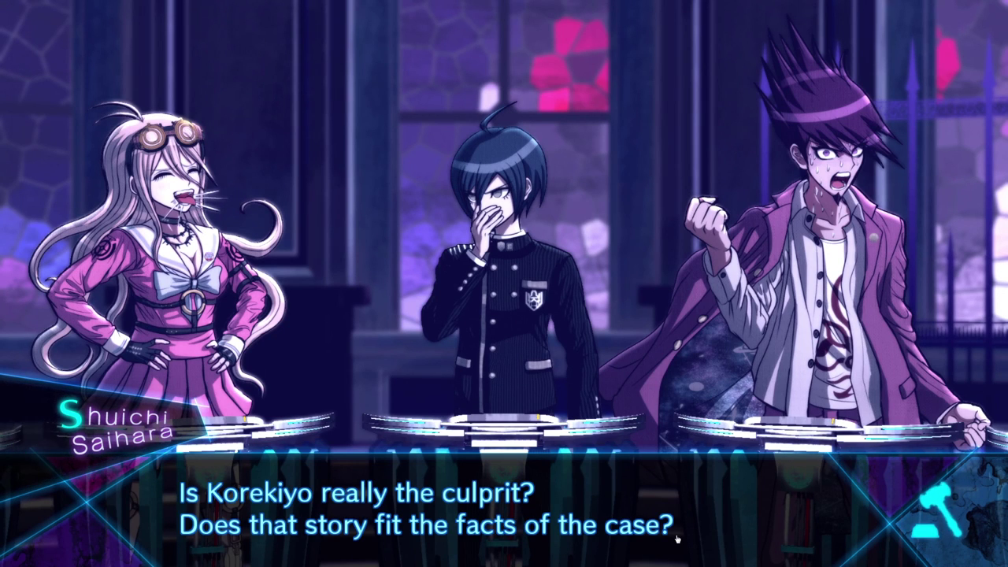